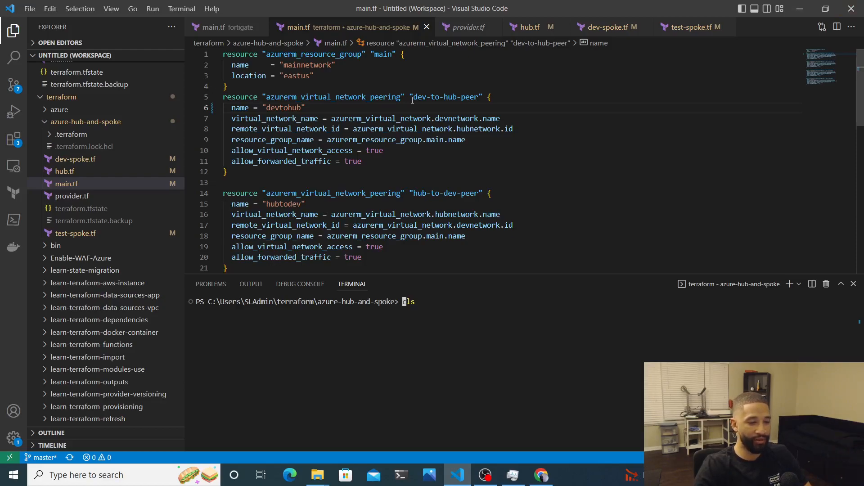
# Review hub.tf and test-spoke.tf to see the hub network and spoke VM resources
pyautogui.click(69, 173)
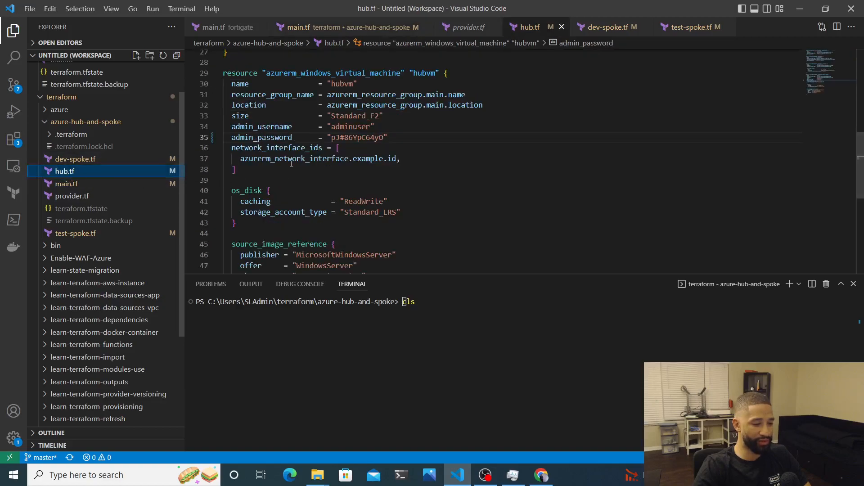
pyautogui.scroll(8, 302, 194)
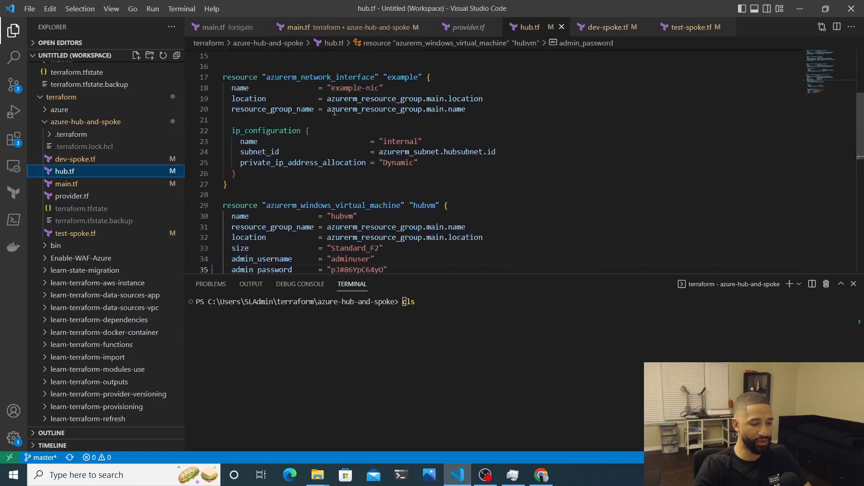
pyautogui.scroll(2, 335, 112)
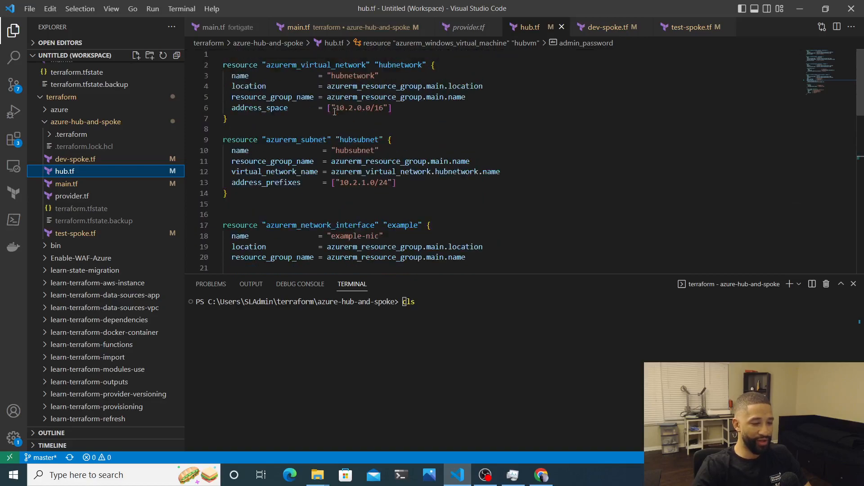
pyautogui.scroll(-3, 334, 112)
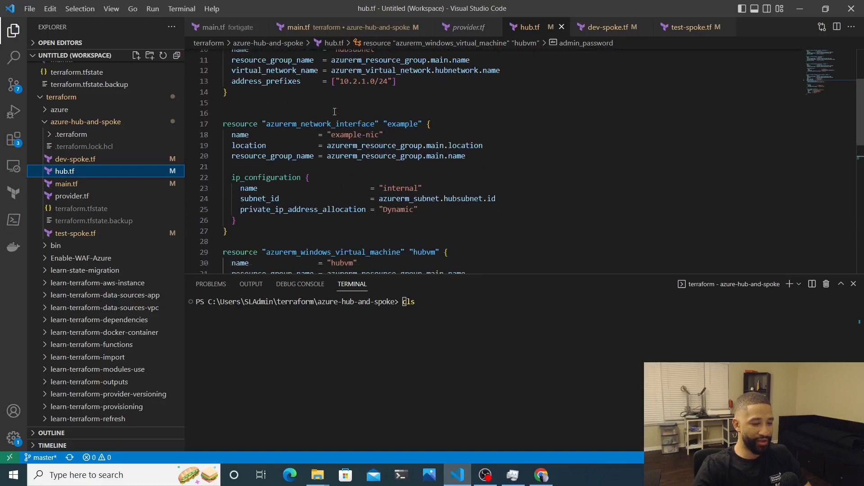
pyautogui.click(69, 238)
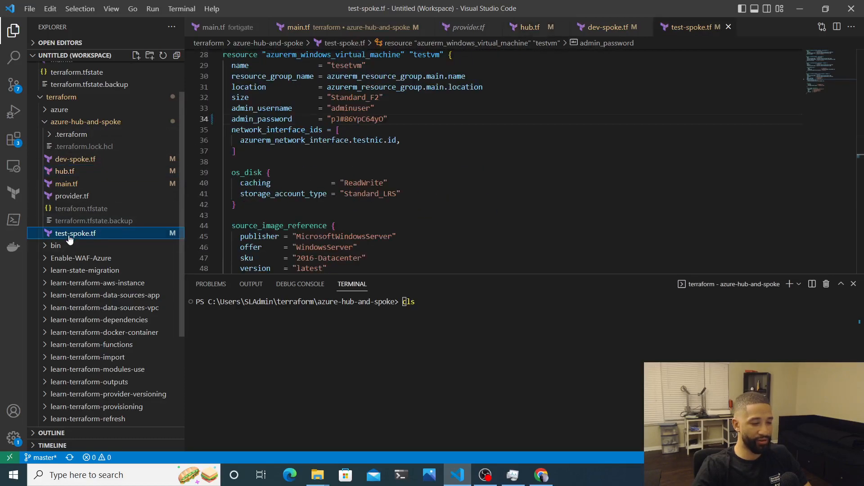
pyautogui.click(81, 172)
pyautogui.scroll(-5, 246, 186)
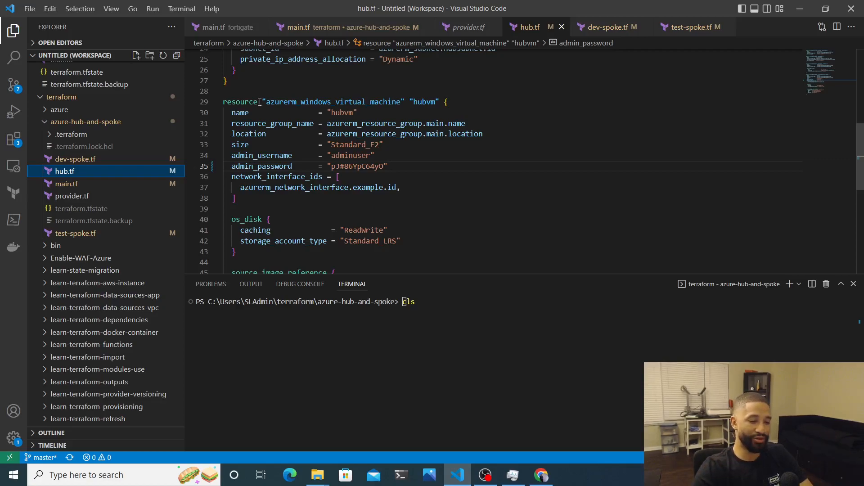
pyautogui.scroll(8, 259, 102)
pyautogui.scroll(-5, 302, 148)
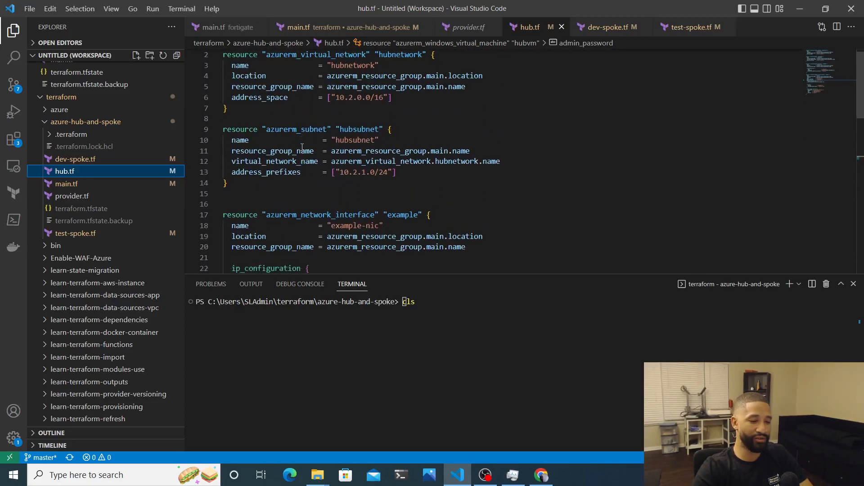
pyautogui.scroll(5, 302, 148)
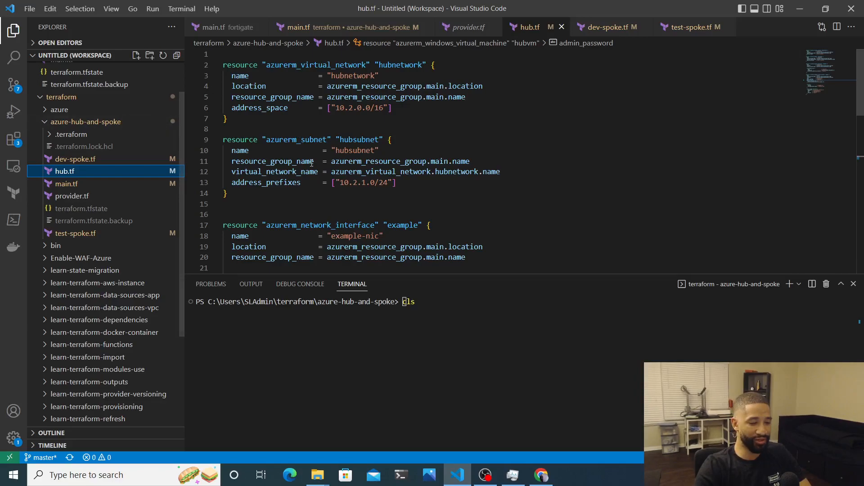
# Create a new file named firewall.tf in the azure-hub-and-spoke folder
pyautogui.moveTo(311, 163)
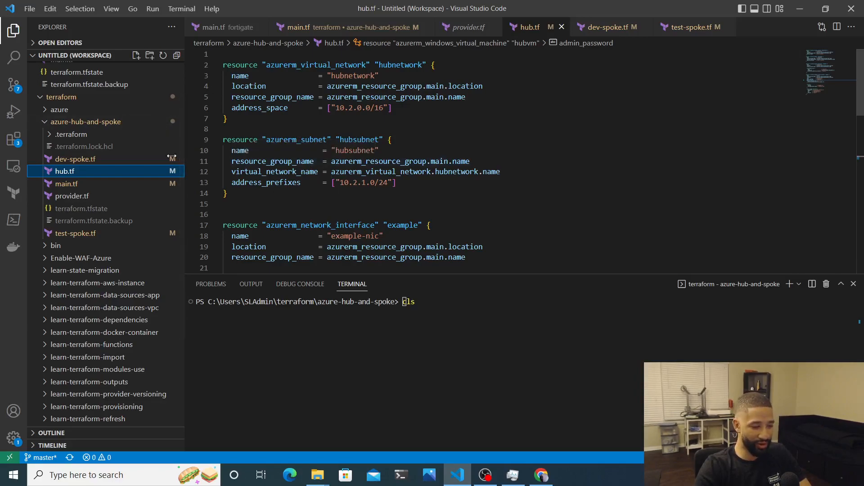
pyautogui.rightClick(86, 122)
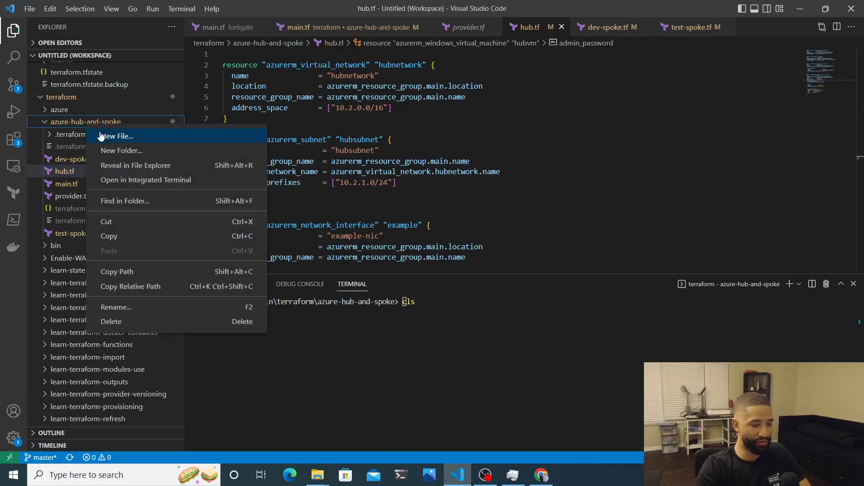
pyautogui.click(101, 136)
pyautogui.write('firewall.tf')
pyautogui.press('Return')
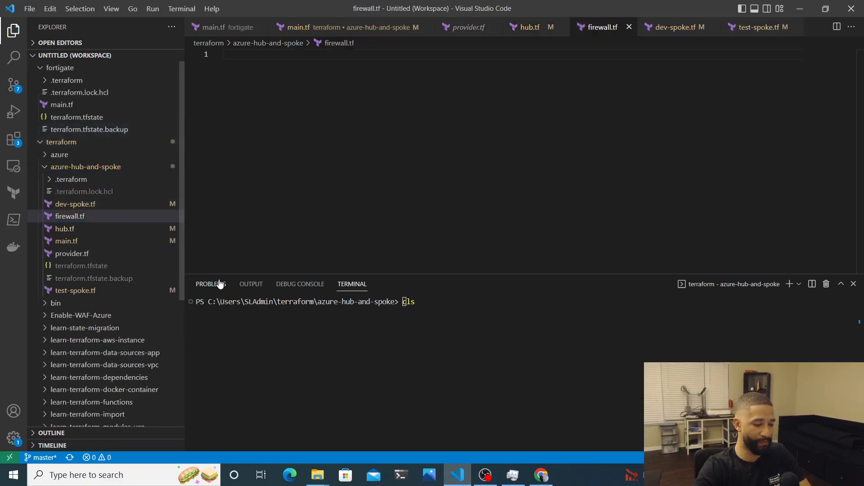
# In a new browser tab, go from terraform.io to the Registry's azurerm provider documentation
pyautogui.click(541, 475)
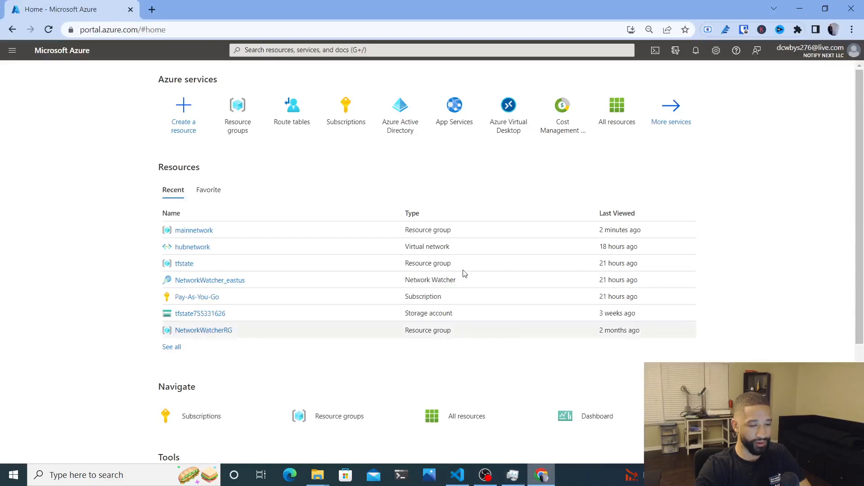
pyautogui.click(152, 11)
pyautogui.write('t')
pyautogui.press('Return')
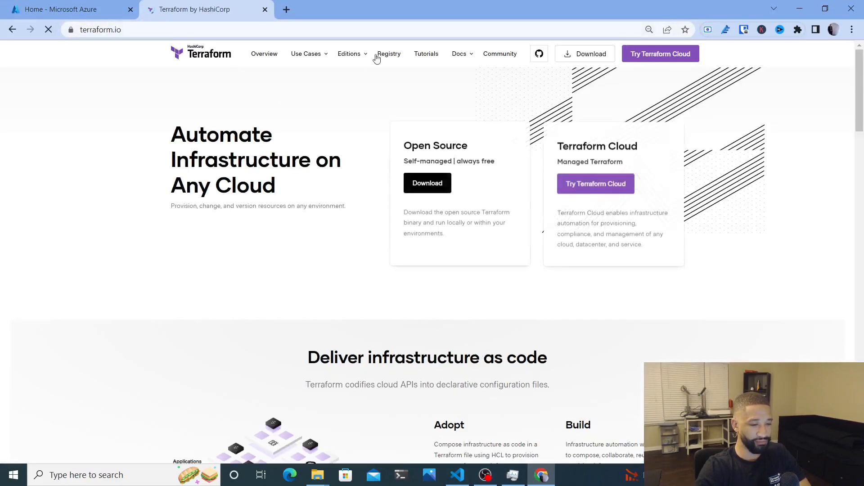
pyautogui.click(391, 55)
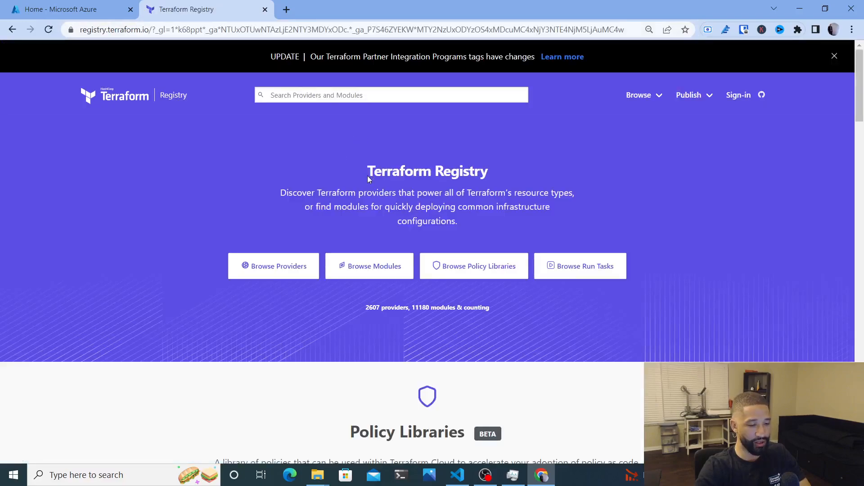
pyautogui.click(289, 265)
pyautogui.click(487, 263)
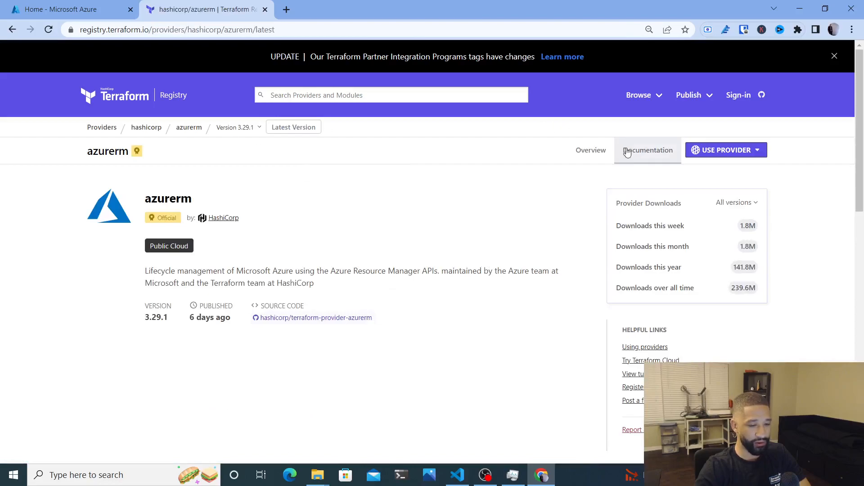
pyautogui.click(627, 149)
# Filter the azurerm documentation by 'firewall' to list the 22 firewall-related entries
pyautogui.click(116, 219)
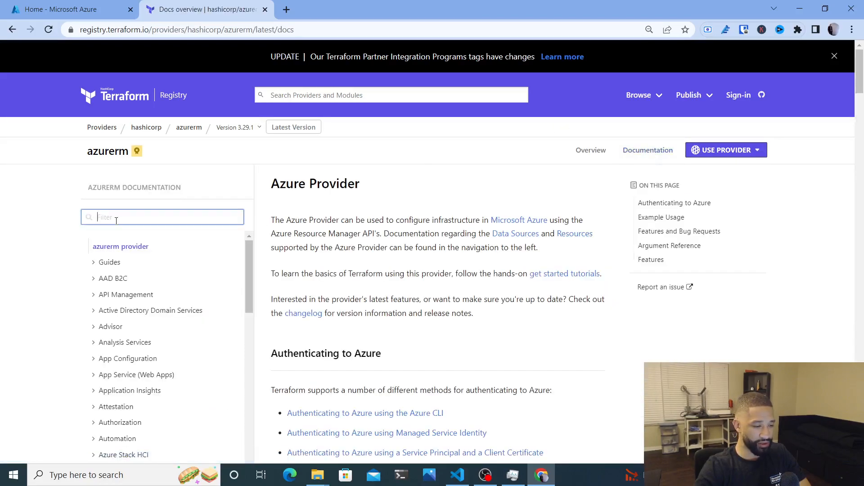
pyautogui.write('firewall')
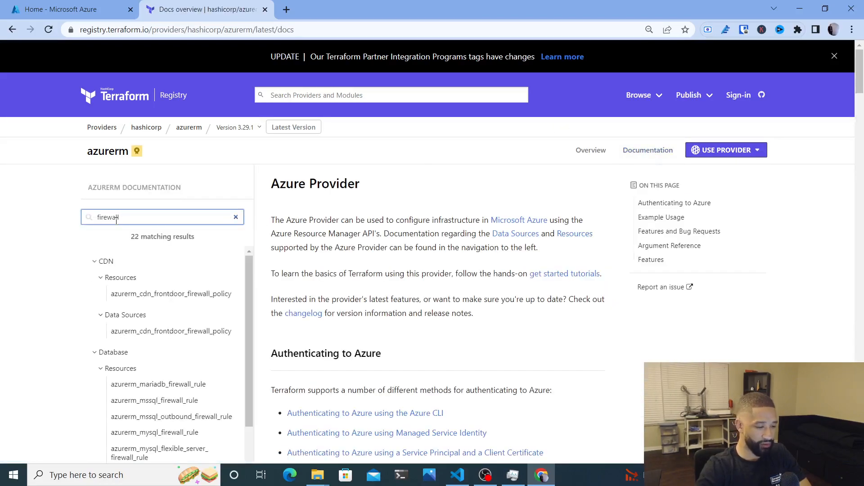
pyautogui.scroll(-8, 135, 310)
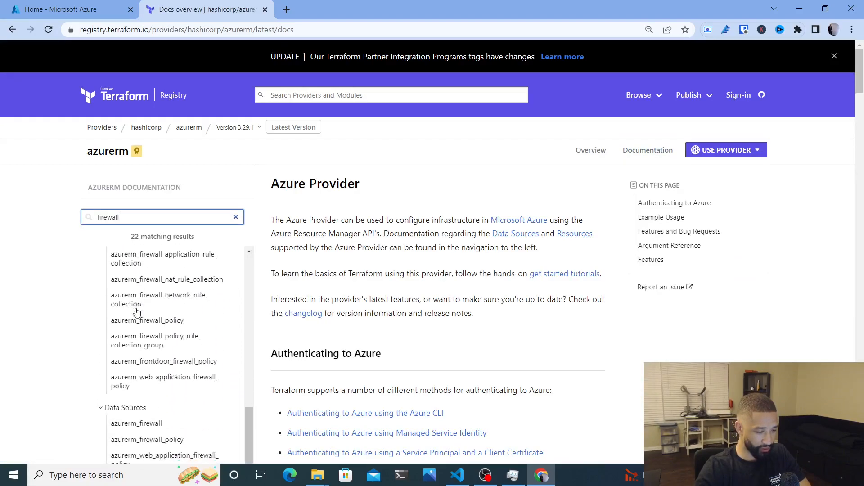
pyautogui.scroll(4, 138, 315)
pyautogui.scroll(-3, 144, 322)
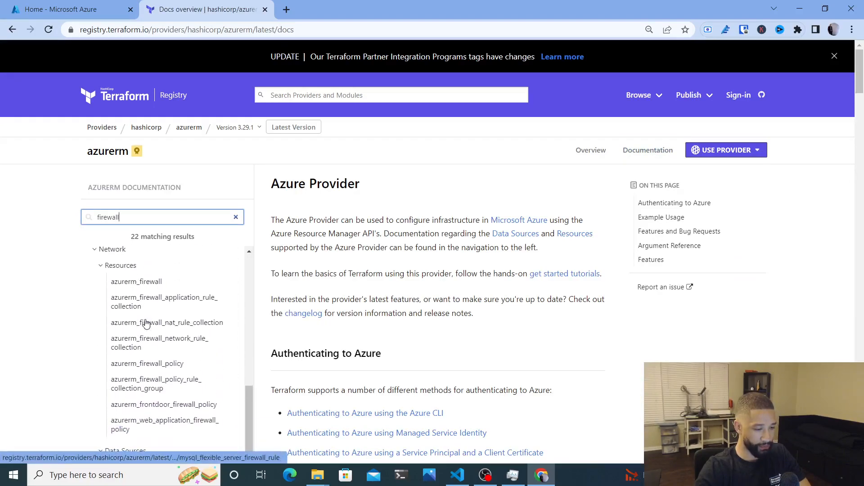
# Open the azurerm_firewall resource page and scroll down to its example usage
pyautogui.click(129, 282)
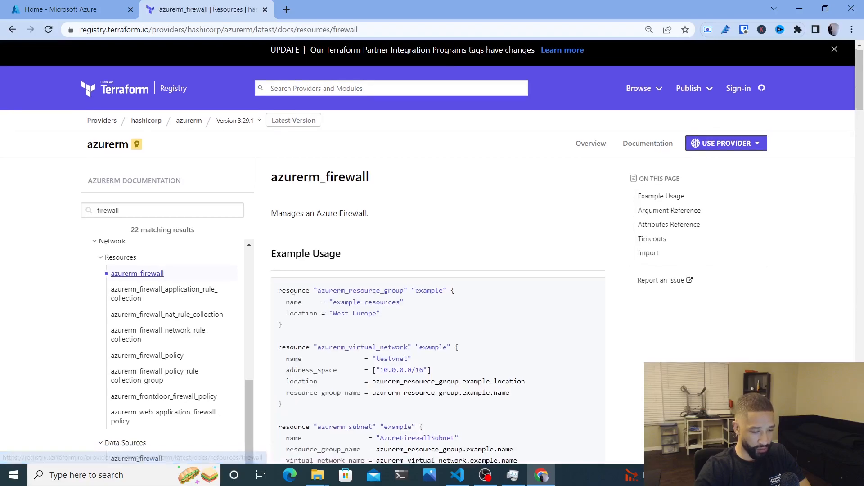
pyautogui.scroll(-2, 293, 293)
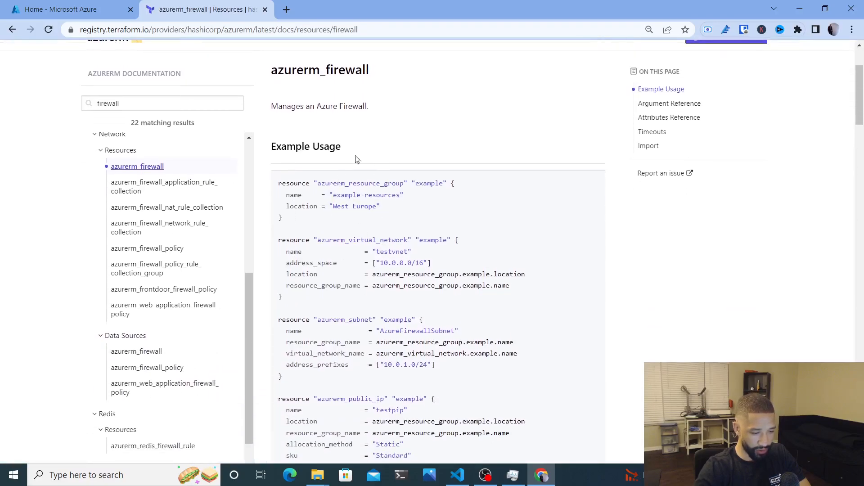
pyautogui.scroll(-2, 356, 151)
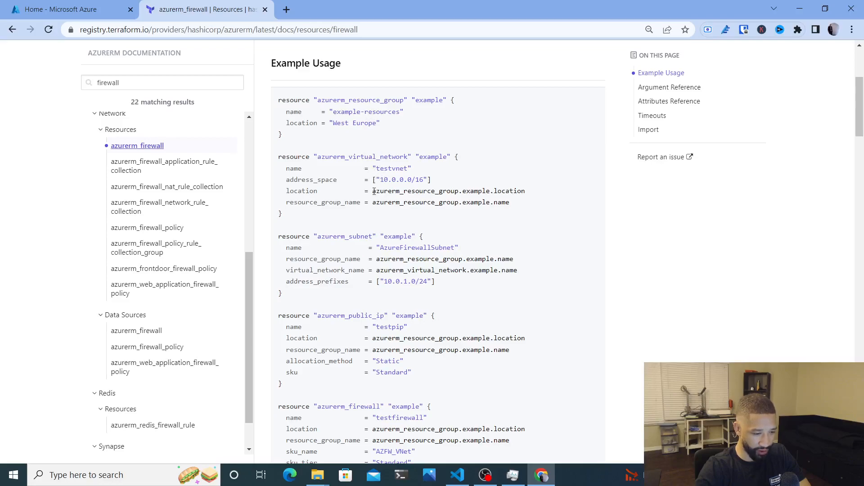
pyautogui.scroll(-1, 374, 191)
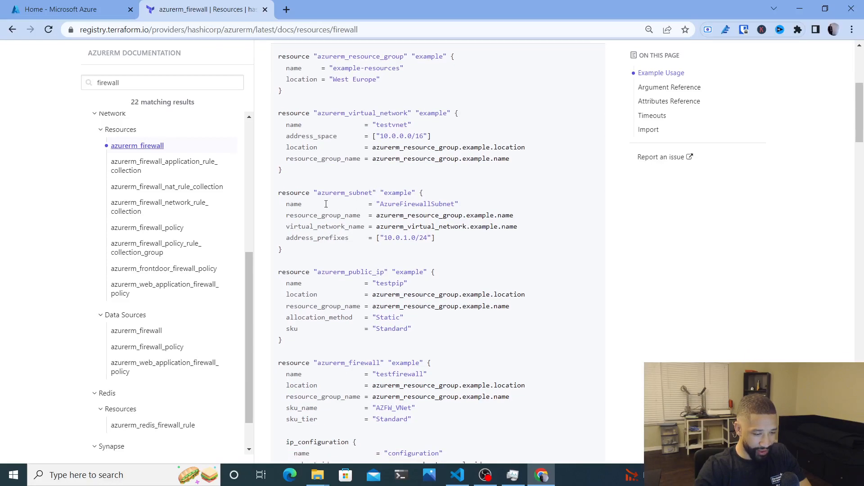
# Copy the AzureFirewallSubnet, public IP and firewall example blocks and return to the editor
pyautogui.doubleClick(402, 204)
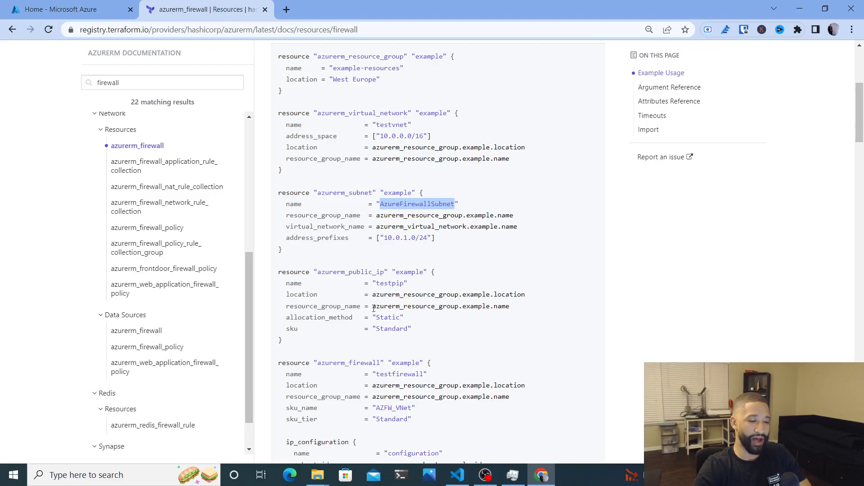
pyautogui.scroll(-1, 374, 308)
pyautogui.scroll(1, 349, 343)
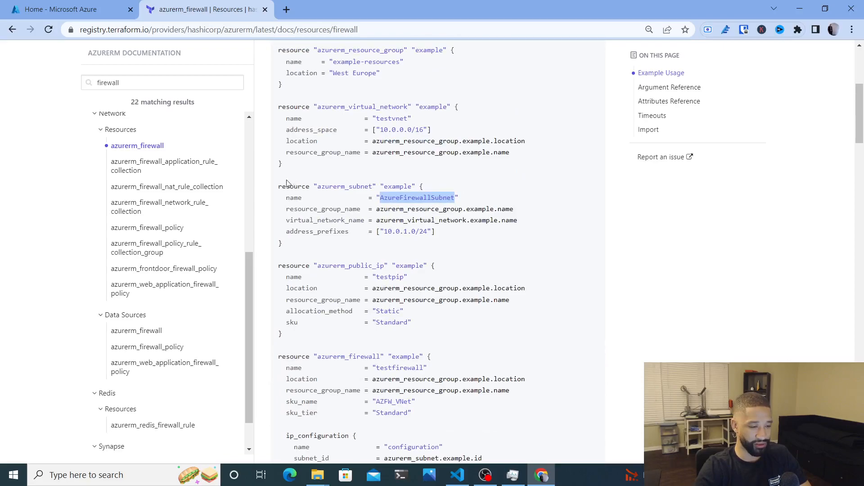
pyautogui.moveTo(279, 184); pyautogui.dragTo(372, 410)
pyautogui.hotkey('ctrl', 'c')
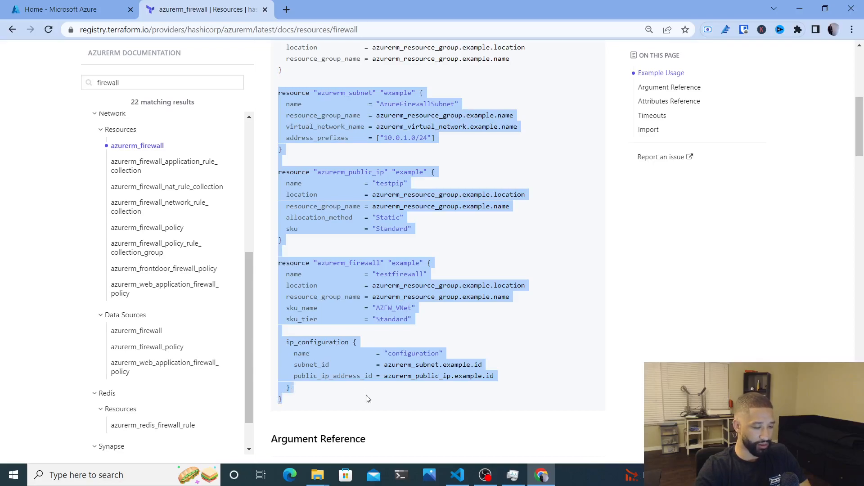
pyautogui.hotkey('alt', 'Tab')
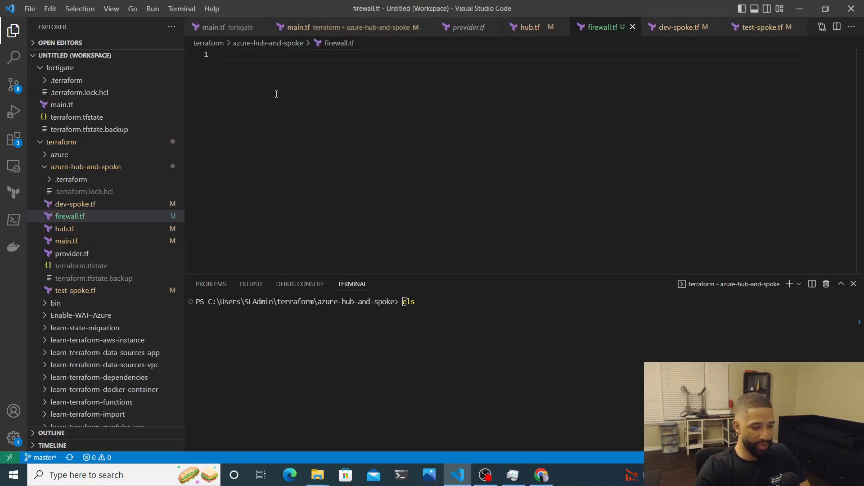
# Paste the example firewall code into firewall.tf, then open hub.tf to check the hub network
pyautogui.hotkey('ctrl', 'v')
pyautogui.scroll(3, 343, 109)
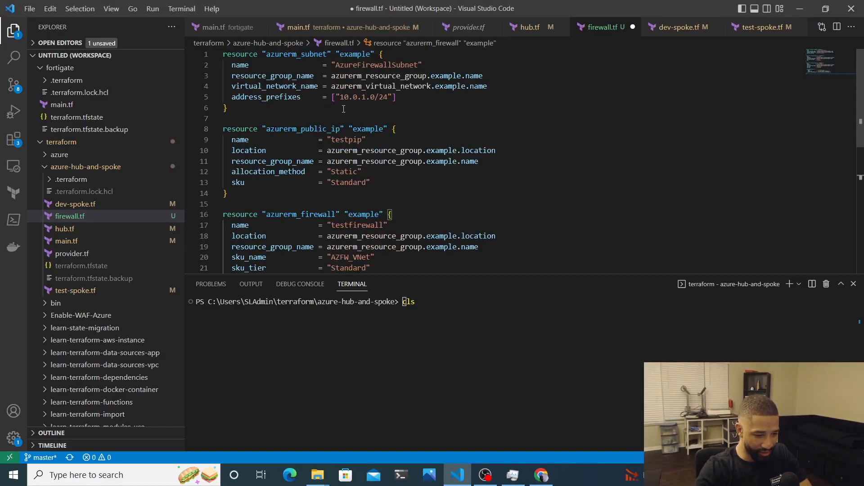
pyautogui.hotkey('alt', 'Tab')
pyautogui.scroll(1, 342, 109)
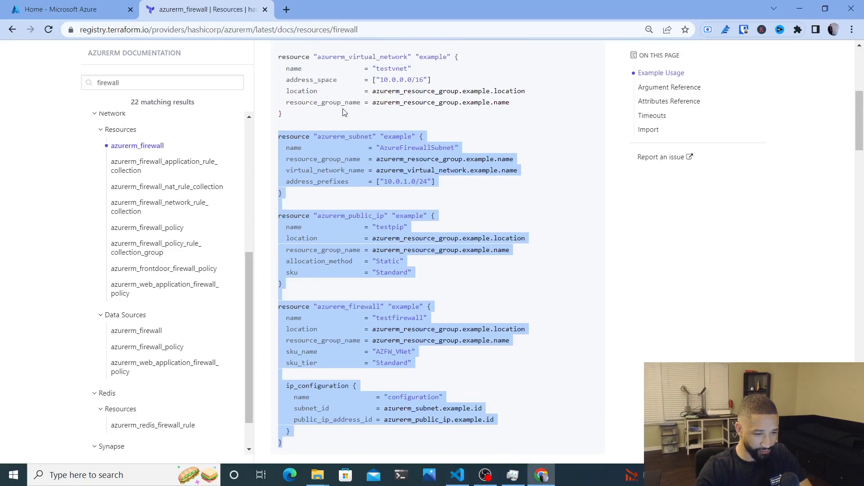
pyautogui.press('alt')
pyautogui.hotkey('alt', 'Tab')
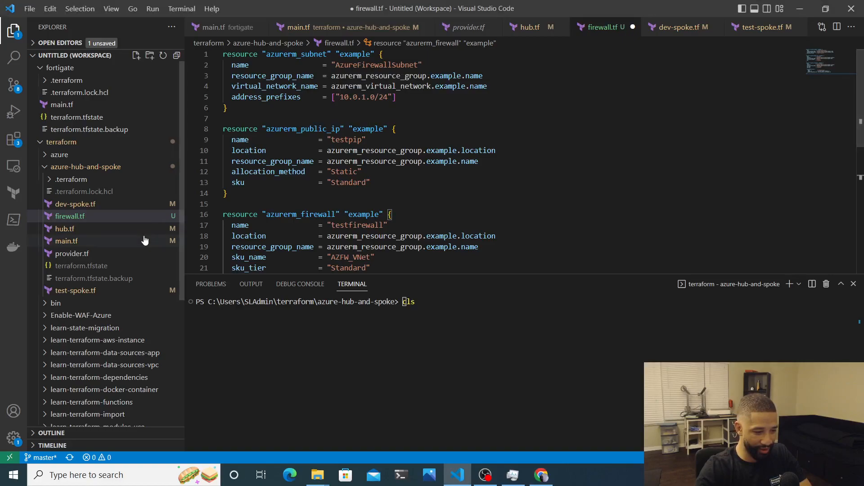
pyautogui.click(93, 230)
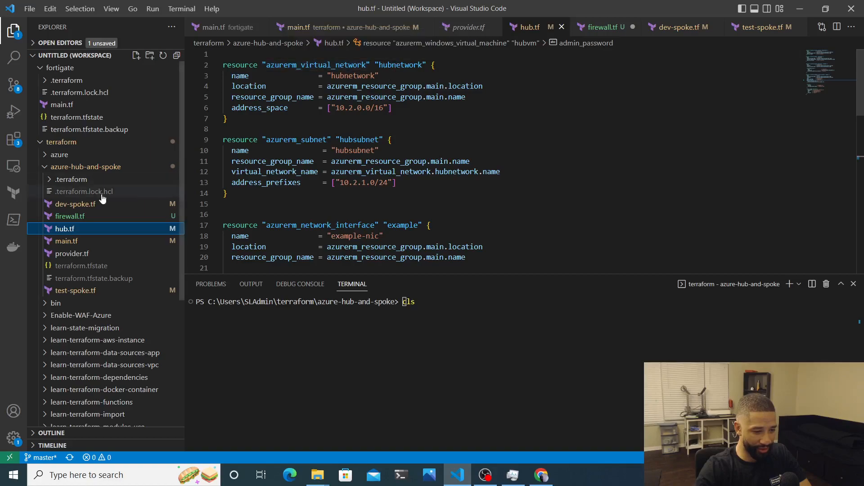
# Point the firewall subnet at the hubnetwork virtual network and azurerm_resource_group.main
pyautogui.click(90, 217)
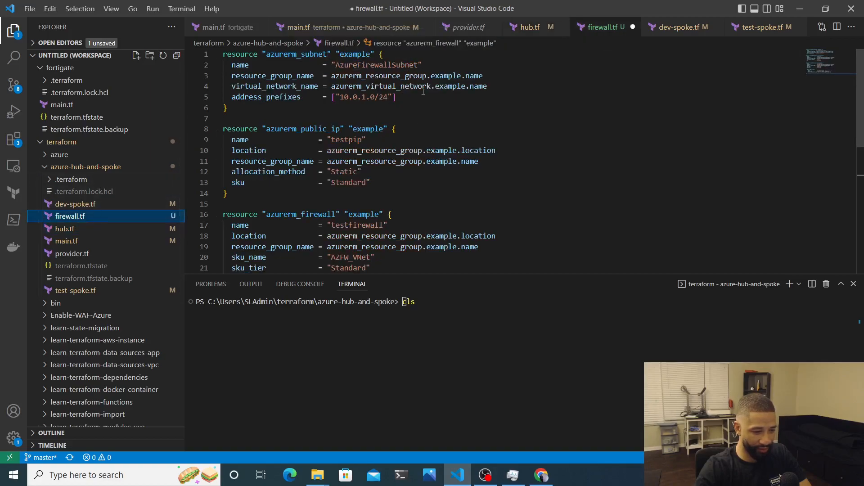
pyautogui.doubleClick(446, 91)
pyautogui.write('hubnetwo')
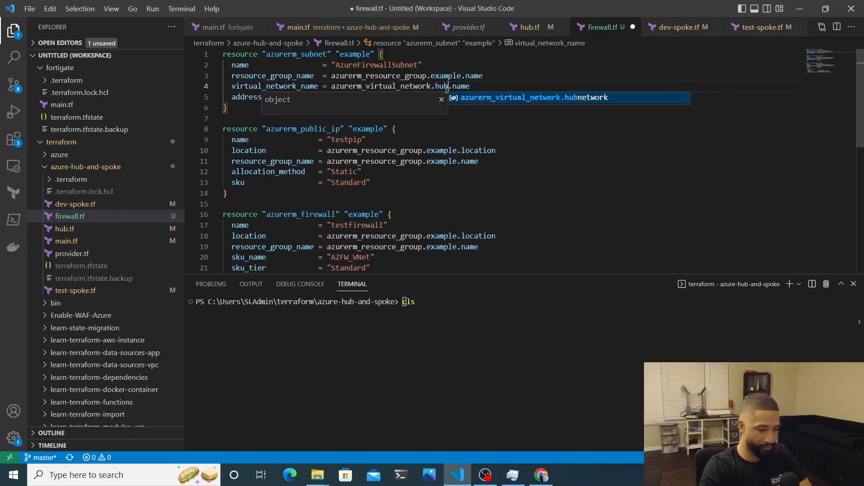
pyautogui.write('rk')
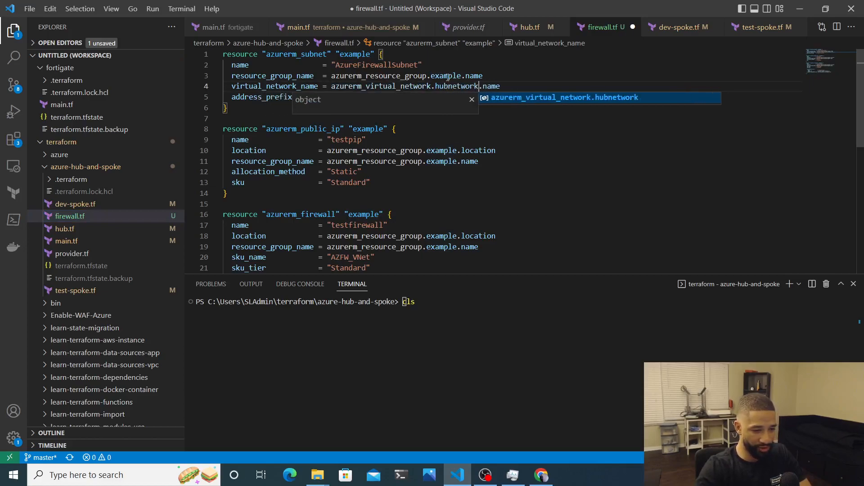
pyautogui.click(441, 75)
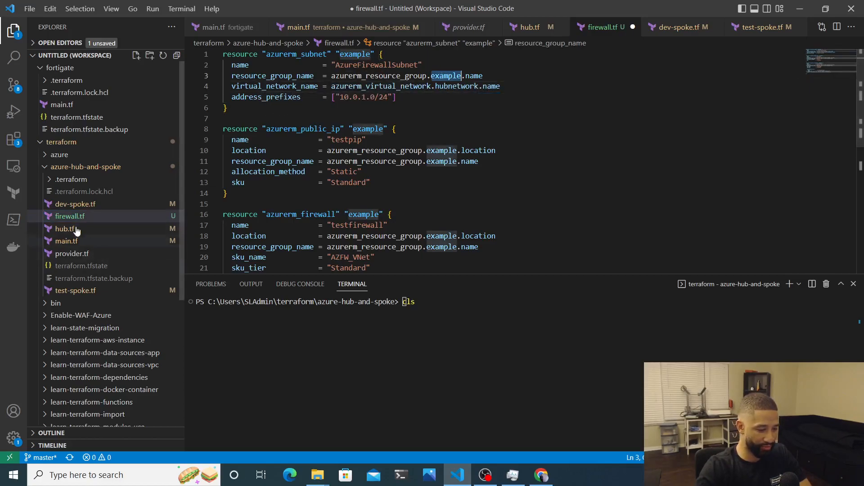
pyautogui.click(76, 243)
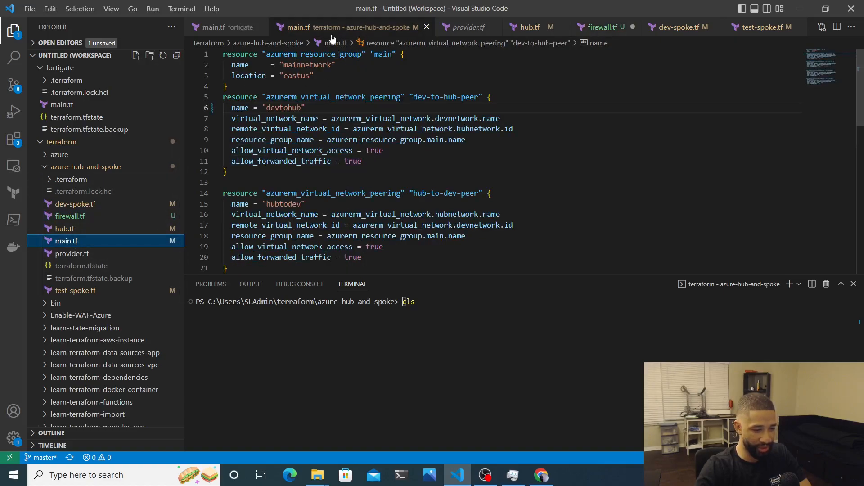
pyautogui.click(84, 229)
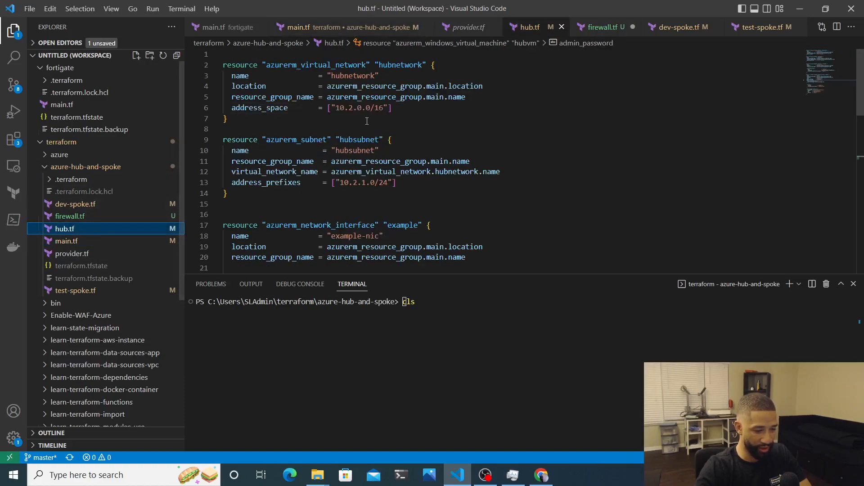
pyautogui.click(76, 218)
pyautogui.doubleClick(447, 74)
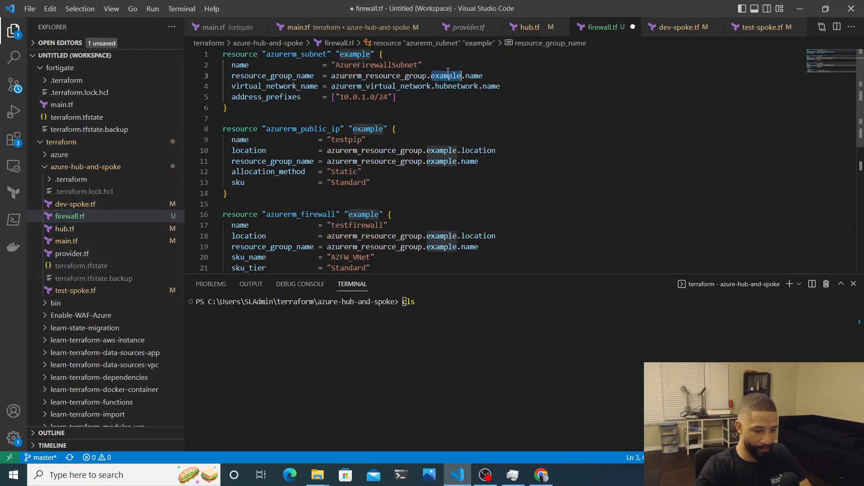
pyautogui.write('main')
# Change the AzureFirewallSubnet address prefix to 10.2.2.0/24 to fit the hub network
pyautogui.click(453, 150)
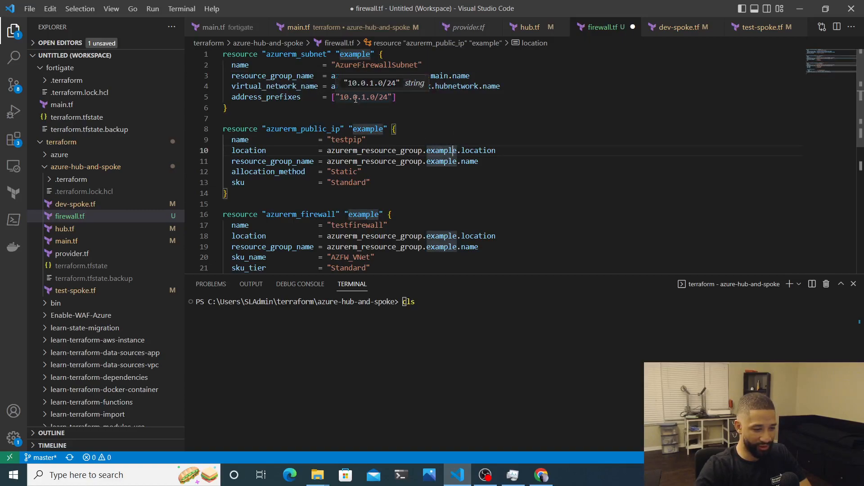
pyautogui.click(81, 231)
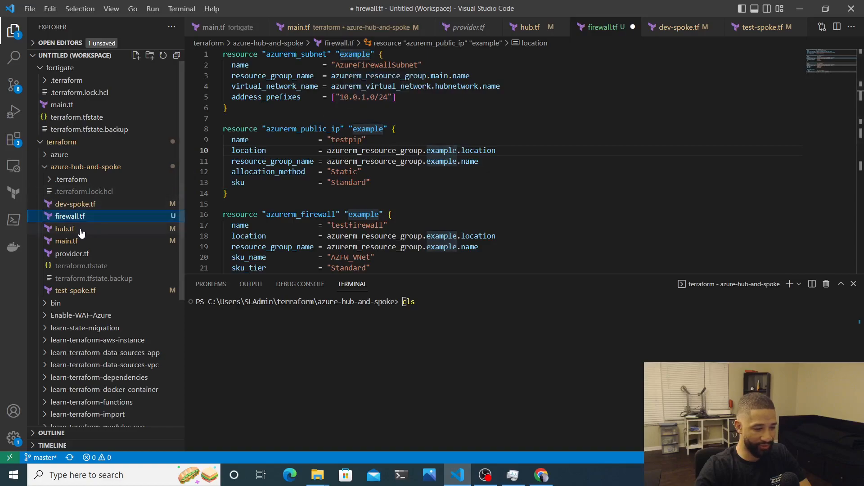
pyautogui.click(81, 232)
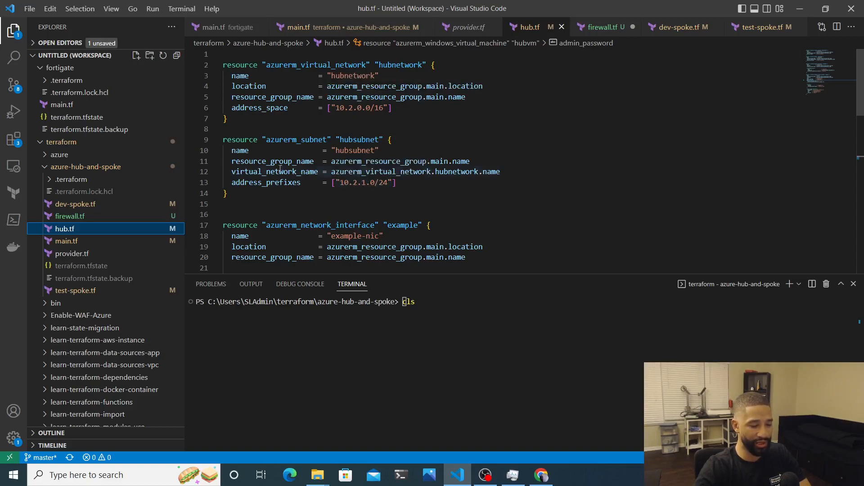
pyautogui.click(110, 218)
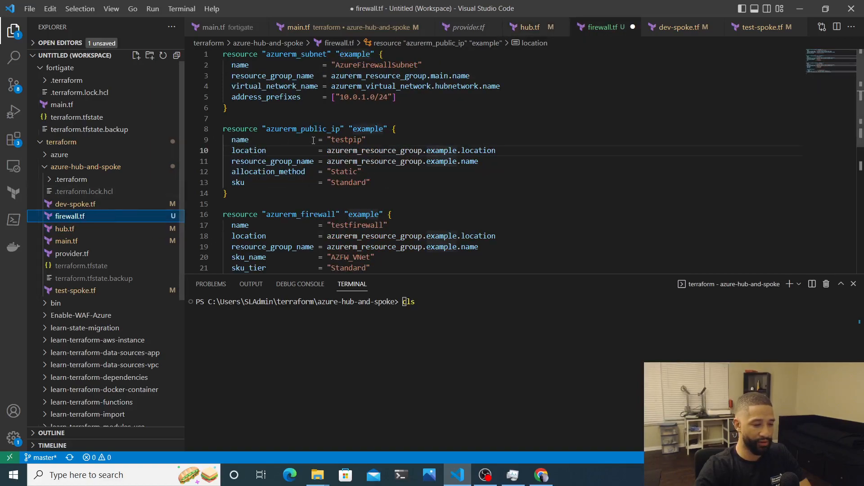
pyautogui.click(357, 97)
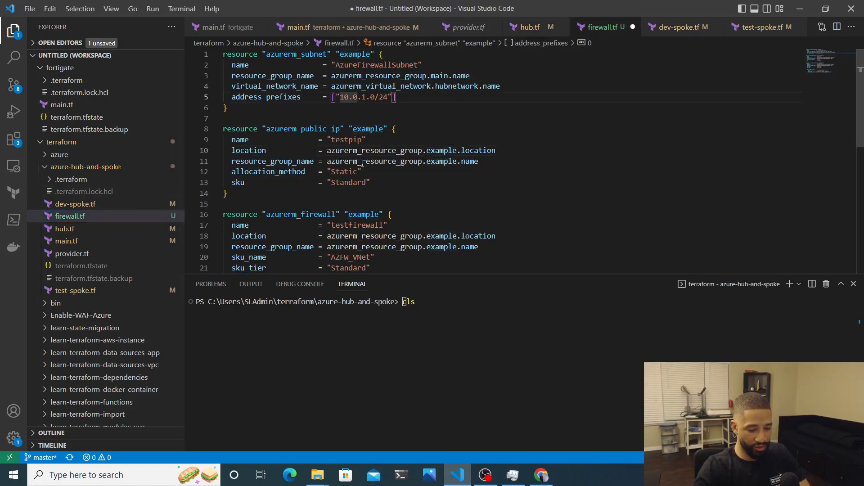
pyautogui.press('BackSpace')
pyautogui.write('2')
pyautogui.press('Right')
pyautogui.press('Delete')
pyautogui.write('2')
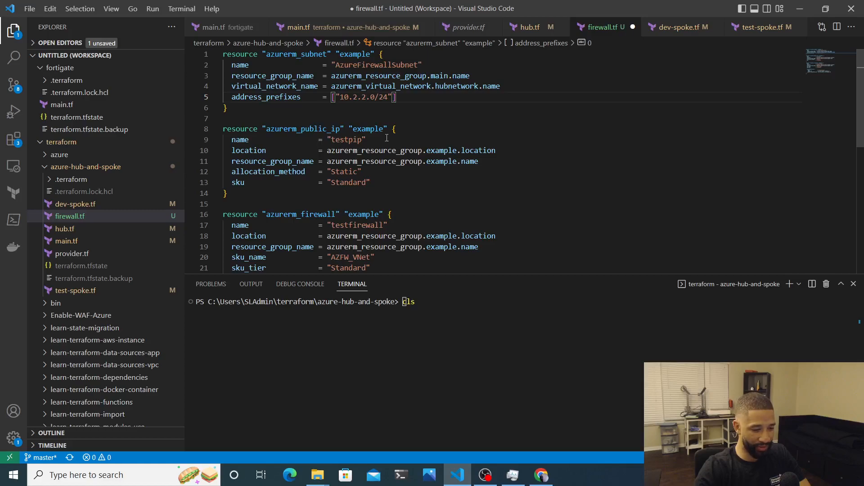
# Set the testpip public IP's location and resource group references to azurerm_resource_group.main
pyautogui.doubleClick(442, 152)
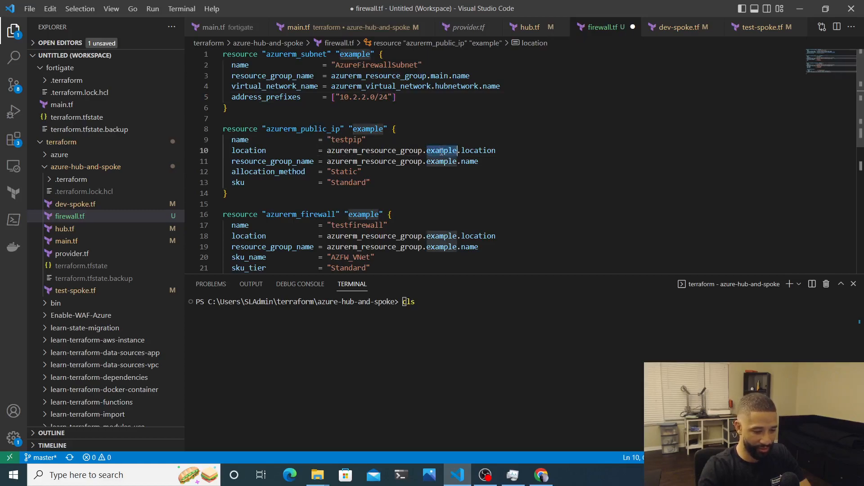
pyautogui.write('main')
pyautogui.click(467, 208)
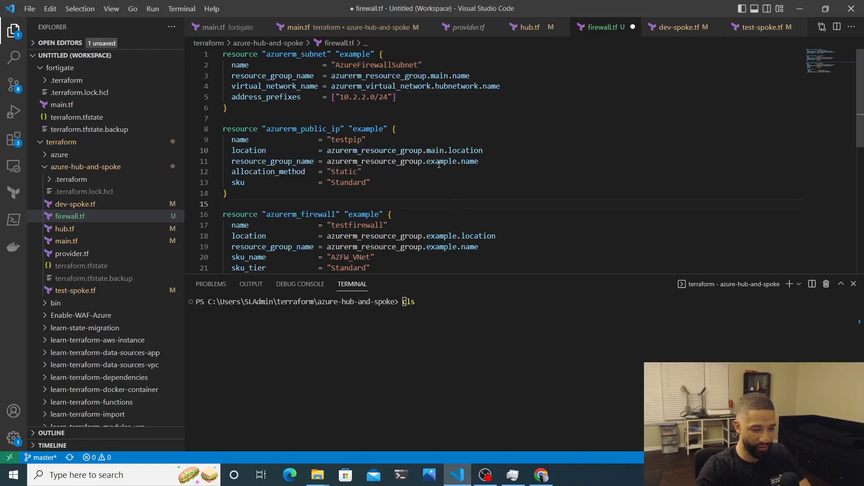
pyautogui.moveTo(410, 165); pyautogui.dragTo(328, 165)
pyautogui.click(328, 163)
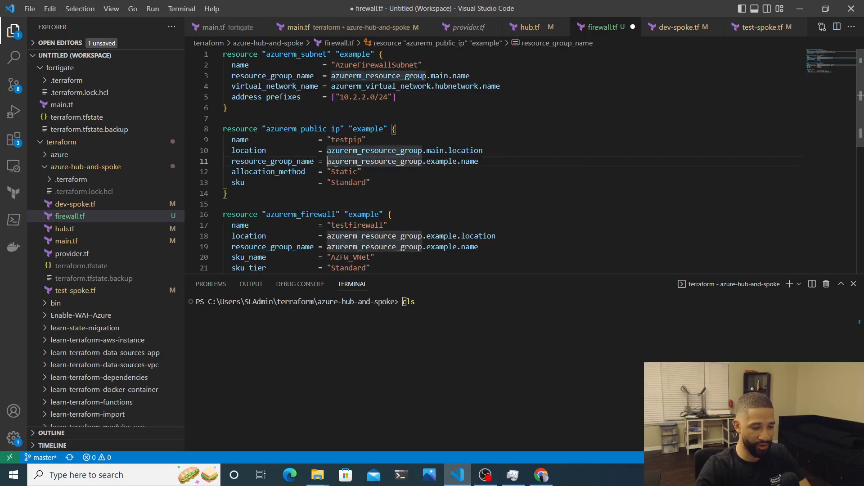
pyautogui.hotkey('shift', 'Down')
pyautogui.hotkey('shift', 'End')
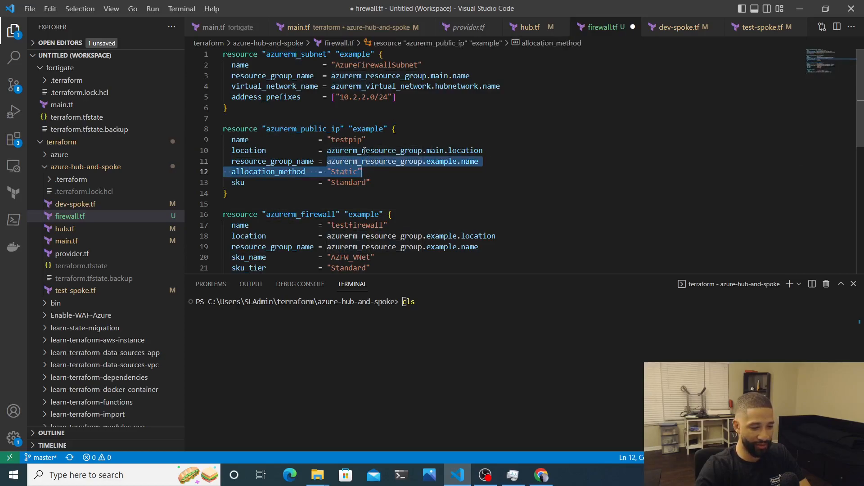
pyautogui.moveTo(365, 152); pyautogui.dragTo(398, 161)
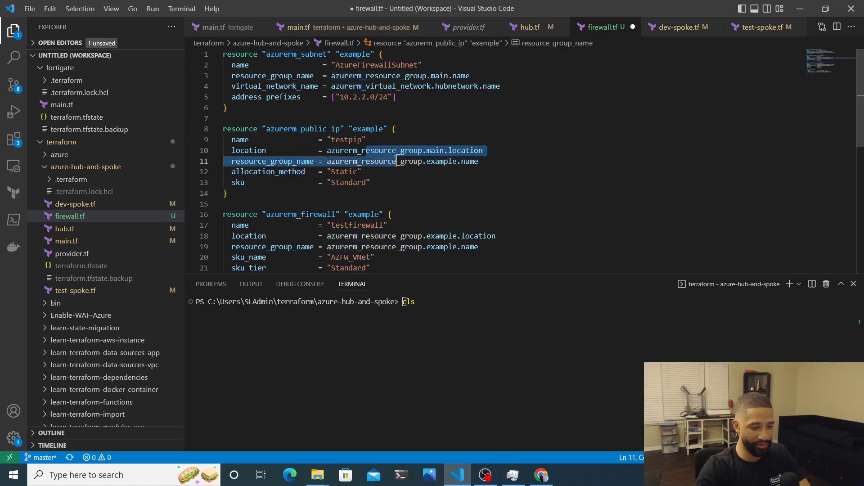
pyautogui.doubleClick(437, 163)
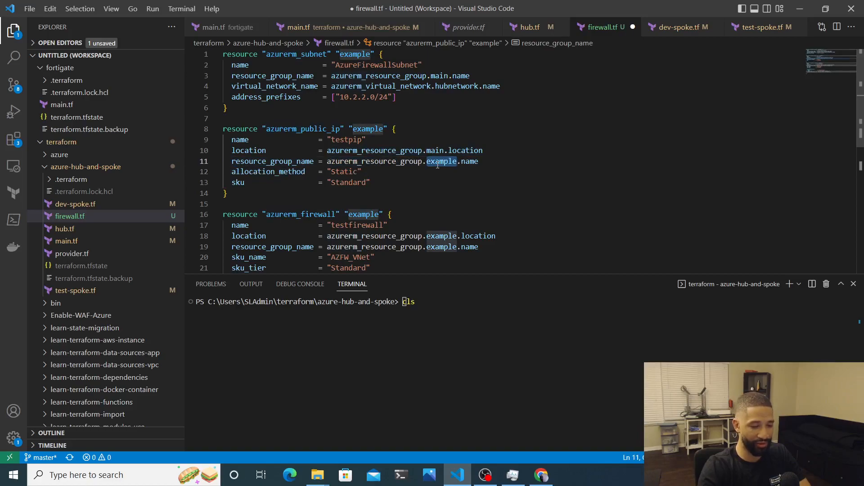
pyautogui.write('main')
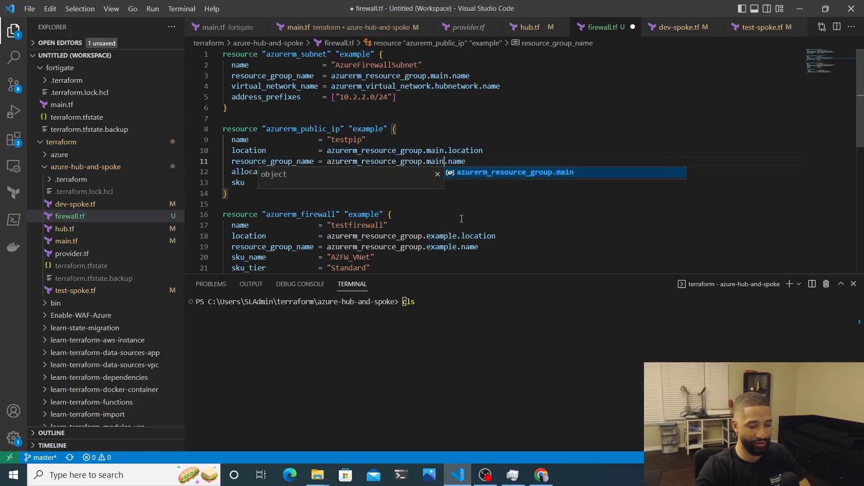
pyautogui.click(462, 219)
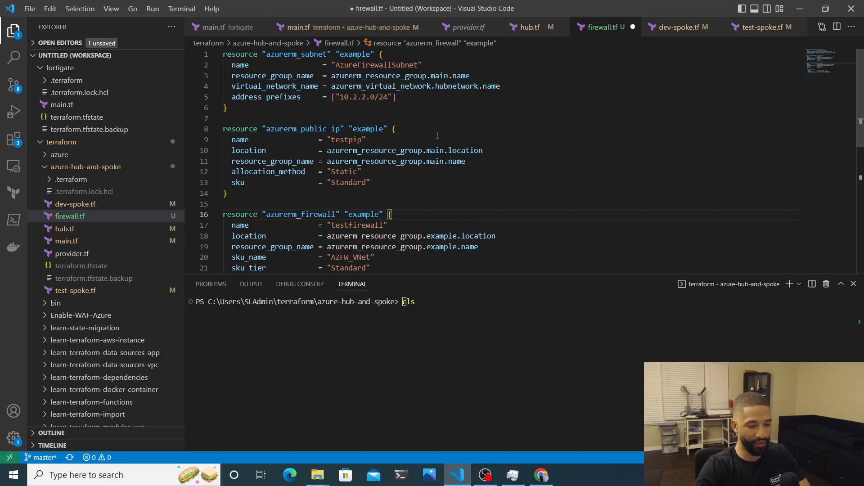
# Set the testfirewall firewall's location and resource group references to azurerm_resource_group.main
pyautogui.scroll(-3, 415, 214)
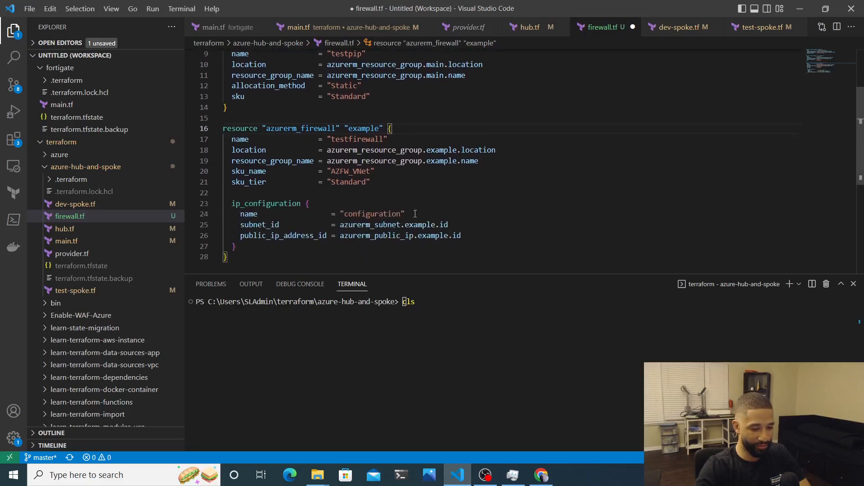
pyautogui.doubleClick(443, 156)
pyautogui.write('main')
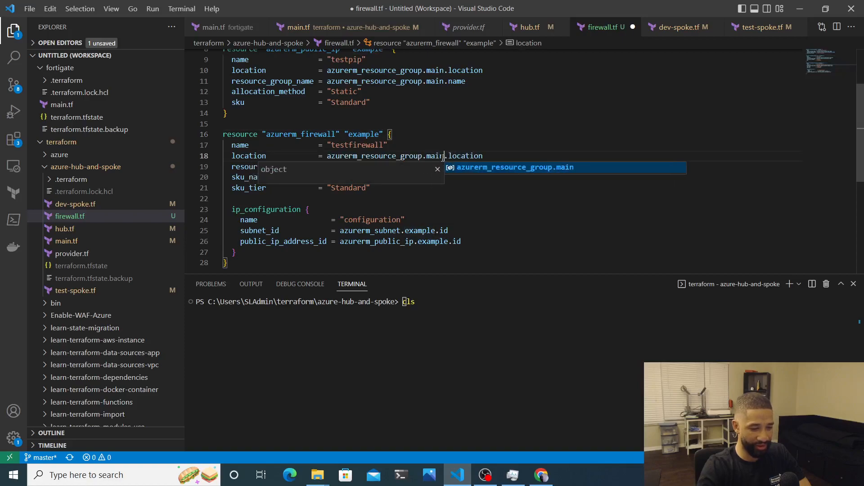
pyautogui.click(441, 167)
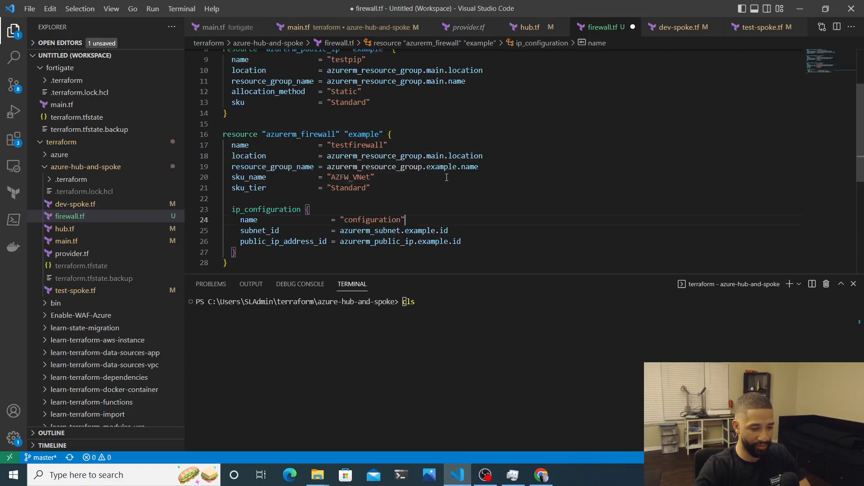
pyautogui.doubleClick(441, 168)
pyautogui.write('main')
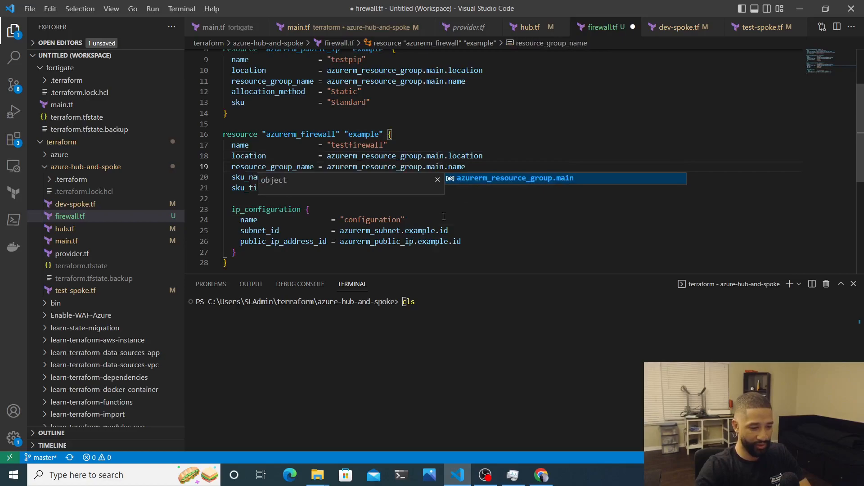
pyautogui.click(445, 230)
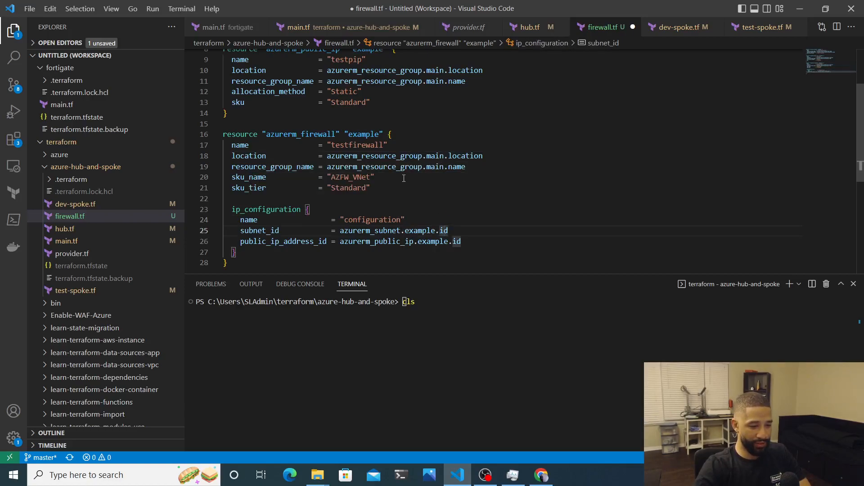
# Check the ip_configuration references and remaining 'example' names, then save firewall.tf
pyautogui.scroll(2, 403, 179)
pyautogui.scroll(2, 351, 91)
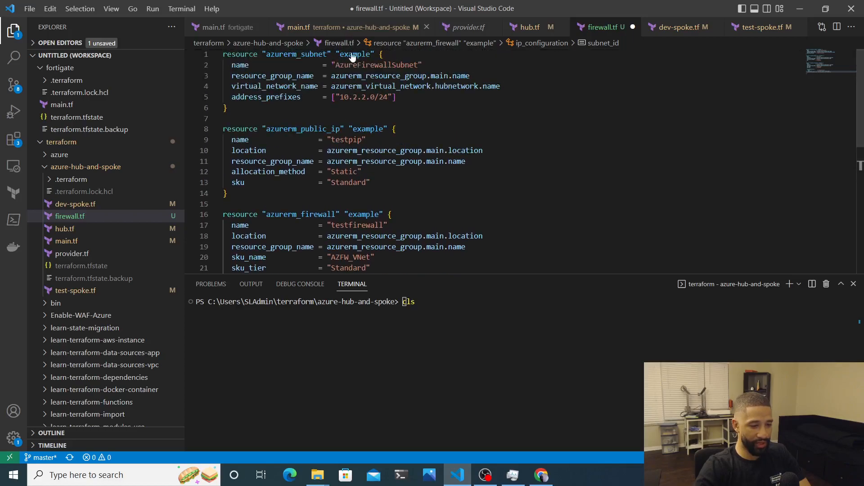
pyautogui.scroll(-5, 352, 91)
pyautogui.scroll(1, 367, 144)
pyautogui.scroll(1, 367, 144)
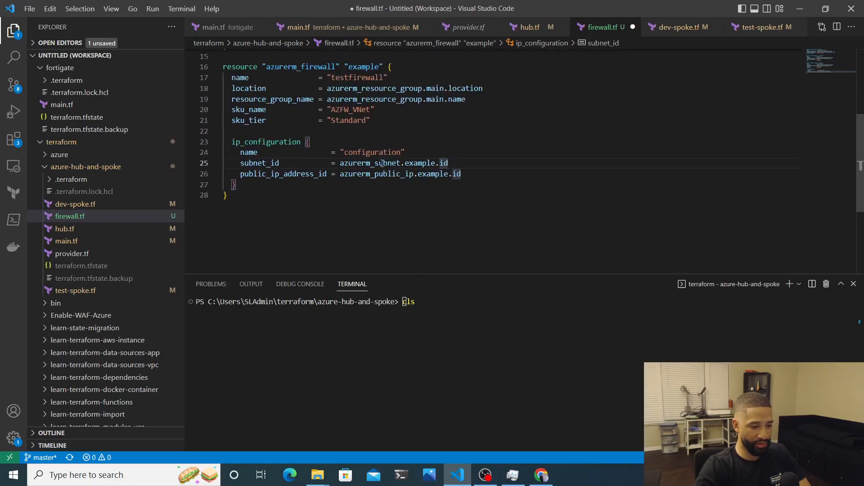
pyautogui.moveTo(343, 163); pyautogui.dragTo(392, 174)
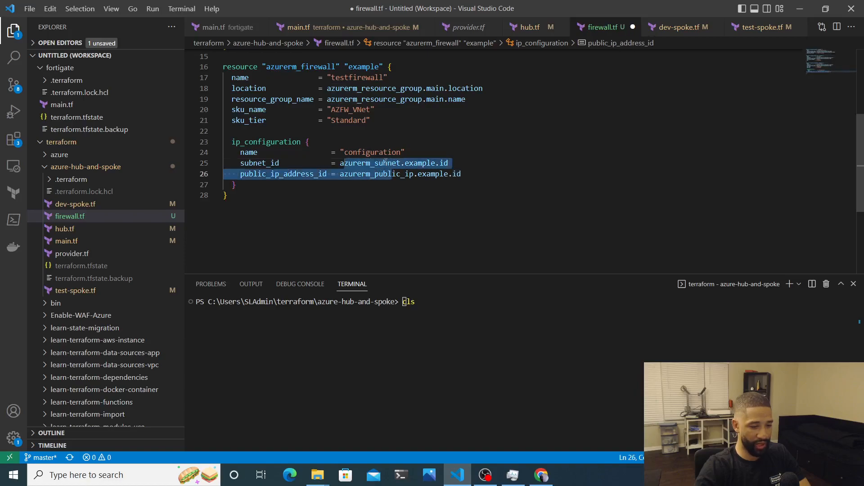
pyautogui.click(403, 163)
pyautogui.scroll(5, 310, 98)
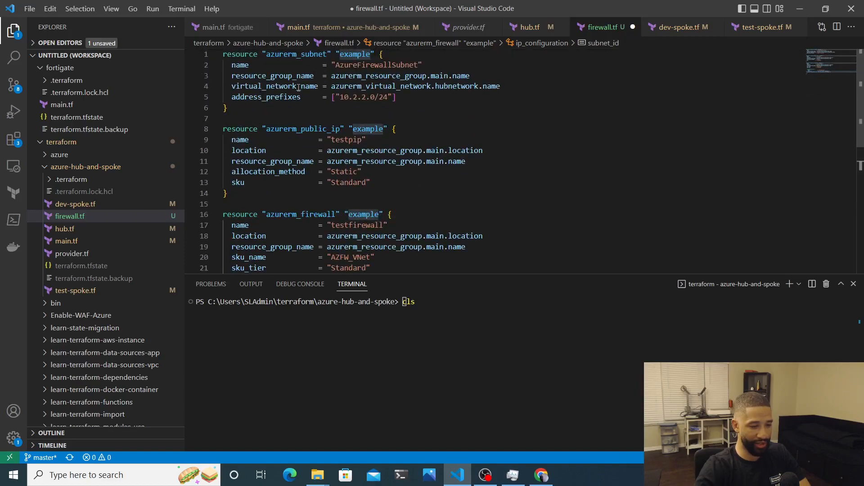
pyautogui.doubleClick(355, 54)
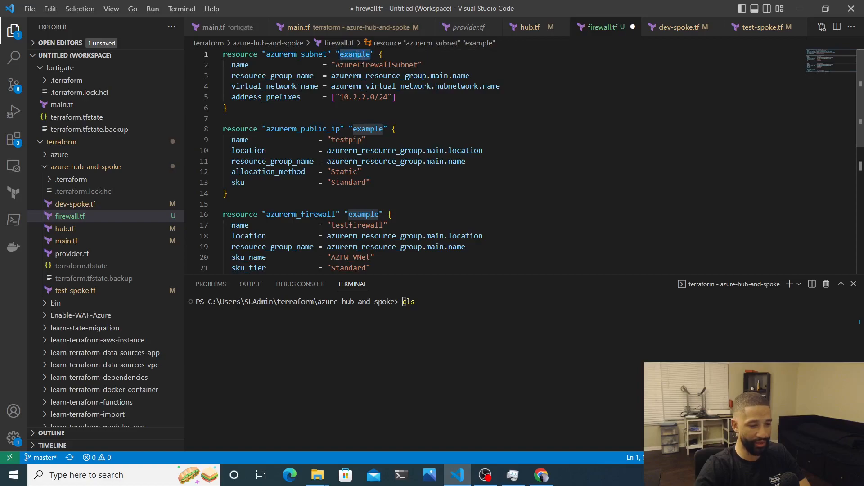
pyautogui.scroll(-3, 372, 102)
pyautogui.scroll(3, 371, 102)
pyautogui.hotkey('ctrl', 's')
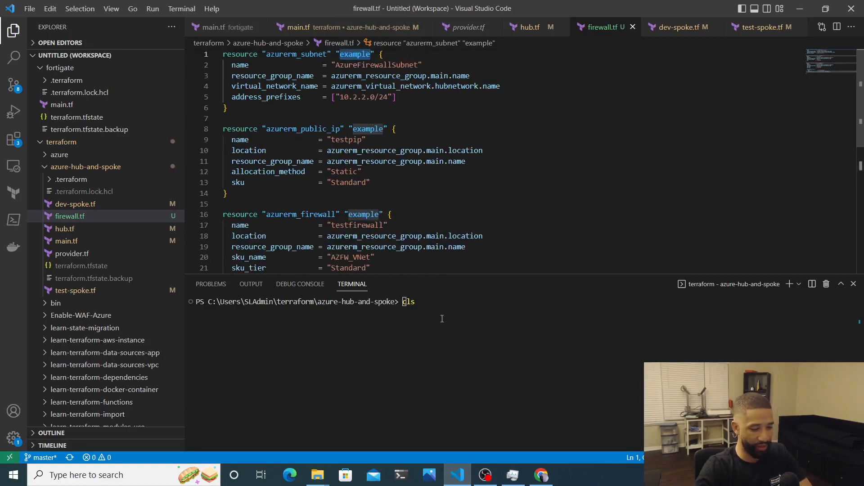
# Run terraform plan in the terminal, which reports 21 to add, 0 to change, 0 to destroy
pyautogui.write('cls')
pyautogui.press('BackSpace')
pyautogui.press('BackSpace')
pyautogui.press('BackSpace')
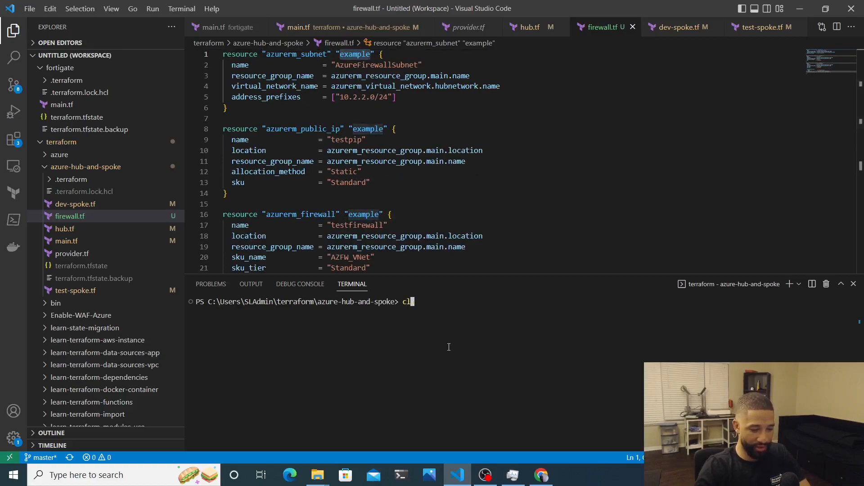
pyautogui.write('terraform plan')
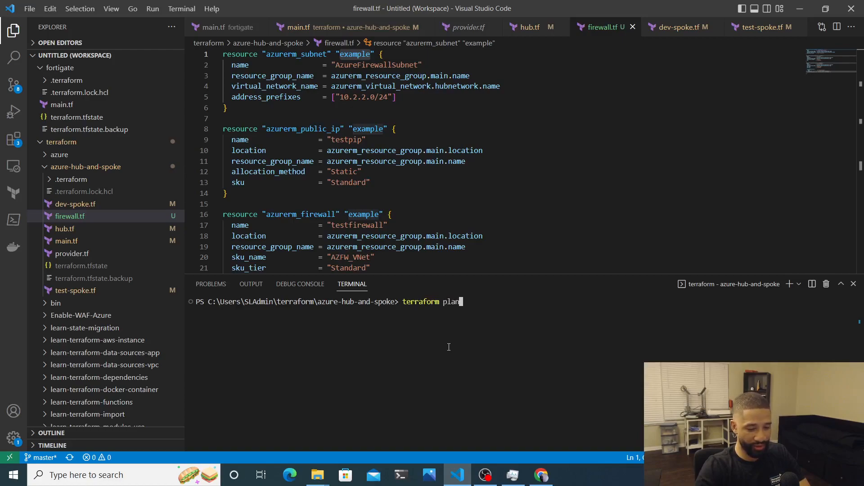
pyautogui.press('Return')
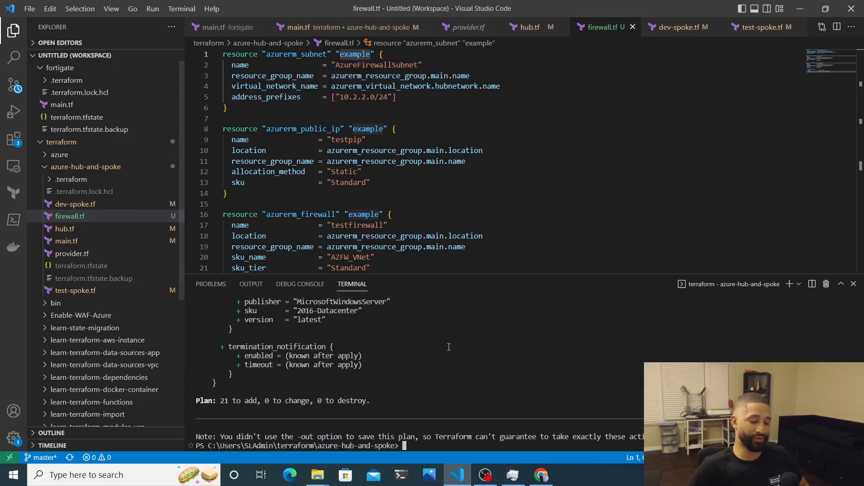
# Run terraform apply -auto-approve, creating all 21 resources including the hub VM
pyautogui.press('Up')
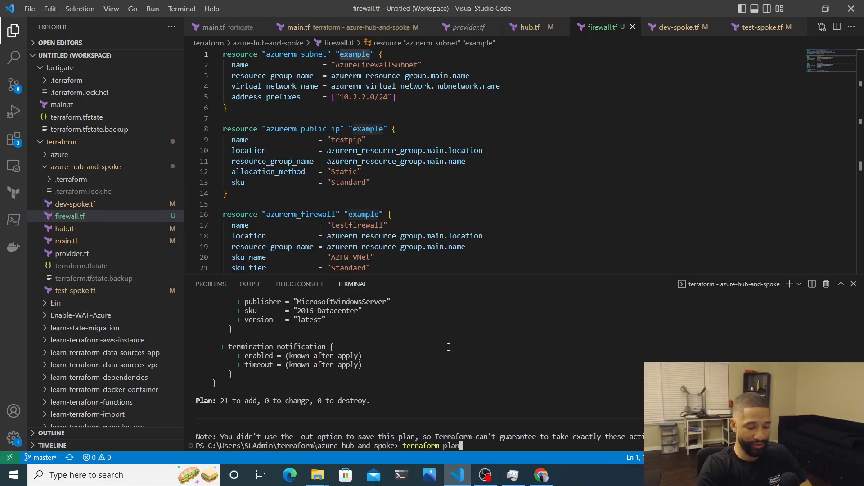
pyautogui.press('BackSpace')
pyautogui.press('BackSpace')
pyautogui.press('BackSpace')
pyautogui.press('BackSpace')
pyautogui.write('ap')
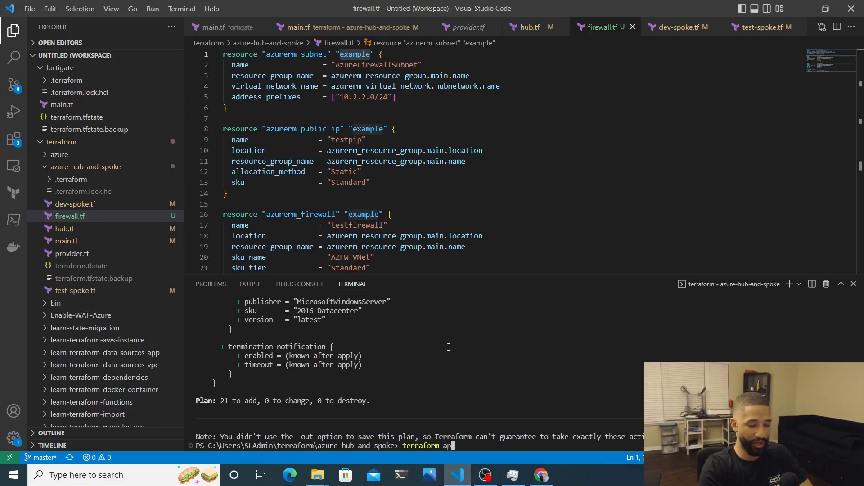
pyautogui.write('ply -auto')
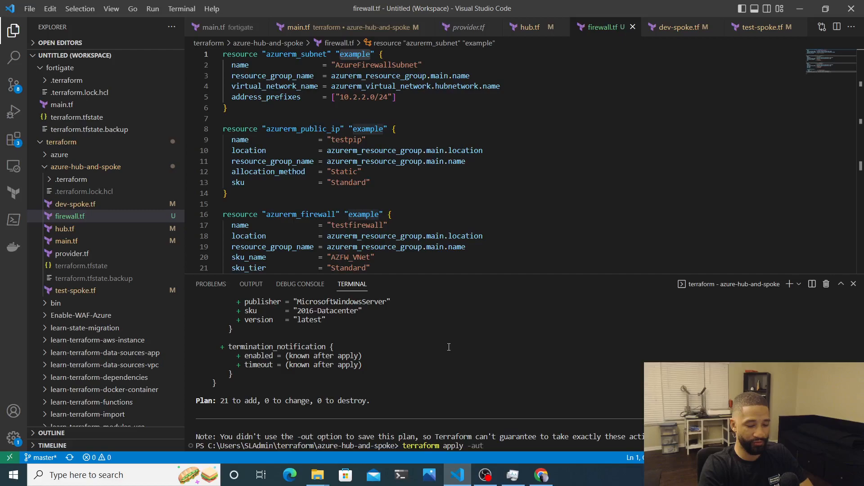
pyautogui.write('-prove')
pyautogui.press('BackSpace')
pyautogui.press('BackSpace')
pyautogui.press('BackSpace')
pyautogui.press('BackSpace')
pyautogui.press('BackSpace')
pyautogui.write('approve')
pyautogui.press('Return')
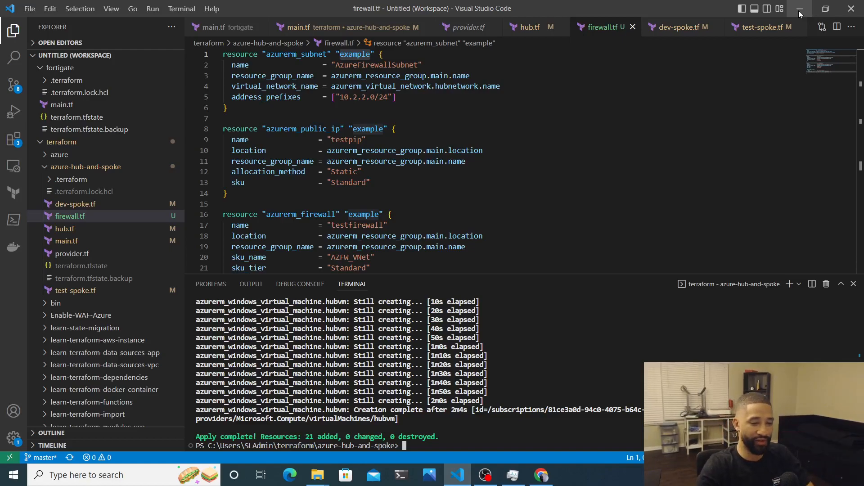
# Open the mainnetwork resource group in the Azure portal
pyautogui.click(800, 14)
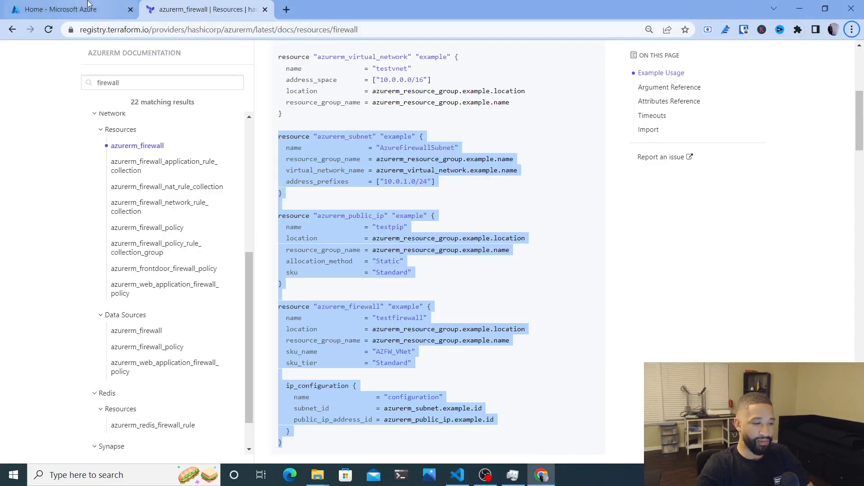
pyautogui.click(68, 14)
pyautogui.click(242, 115)
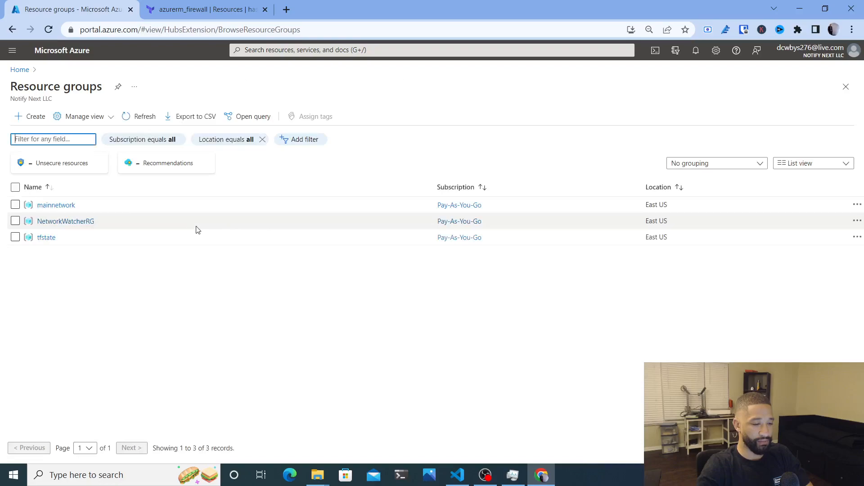
pyautogui.click(57, 206)
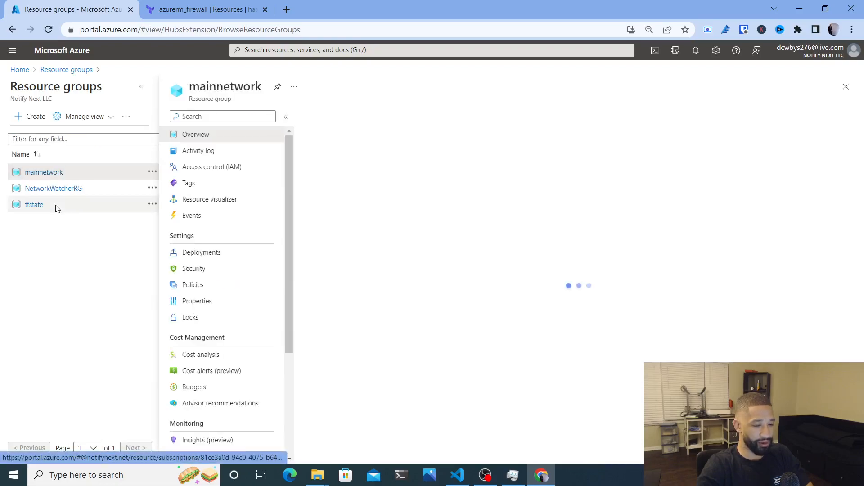
# Sort mainnetwork's resources by type, review testfirewall, the VMs and networks, then open tesetvm
pyautogui.scroll(-3, 399, 320)
pyautogui.scroll(3, 400, 320)
pyautogui.click(593, 276)
pyautogui.scroll(-5, 600, 378)
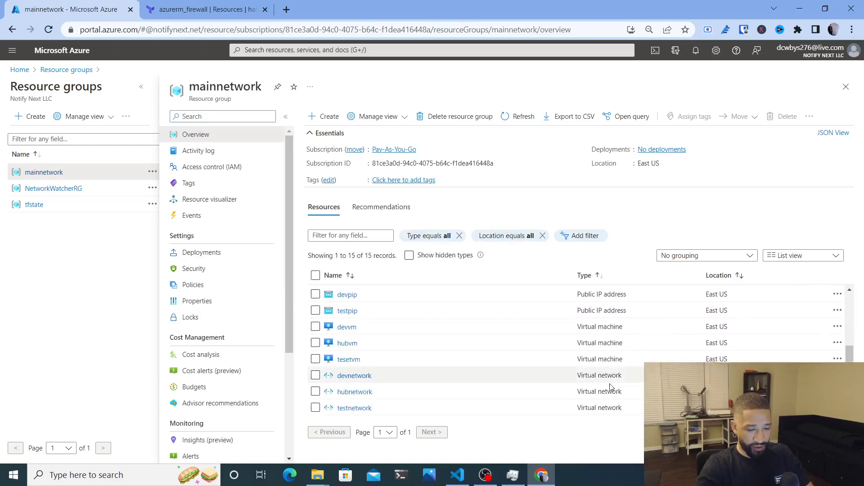
pyautogui.scroll(3, 599, 358)
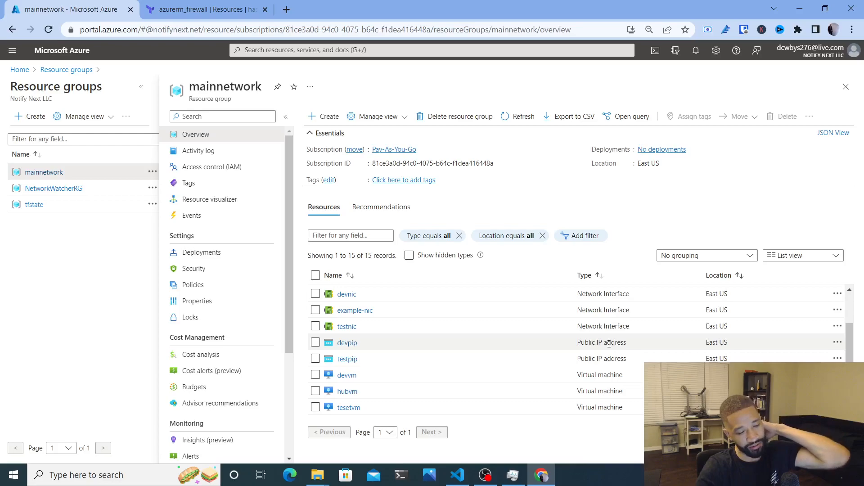
pyautogui.scroll(3, 450, 299)
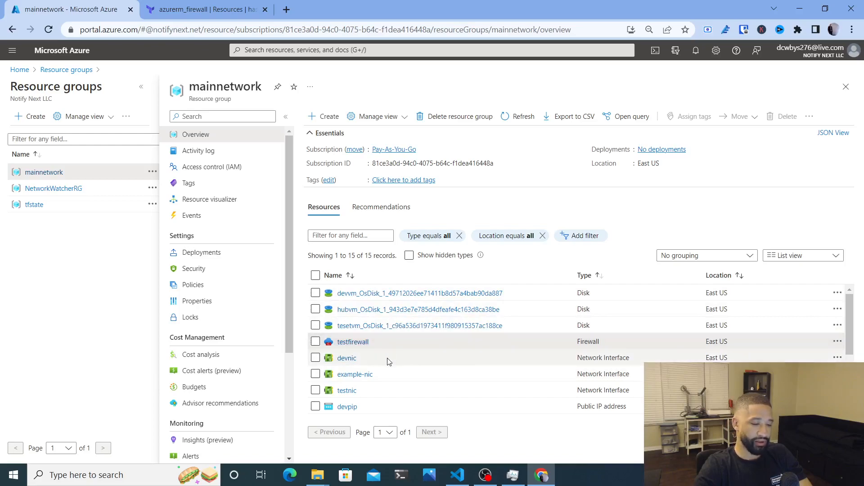
pyautogui.scroll(-3, 388, 362)
pyautogui.scroll(3, 388, 361)
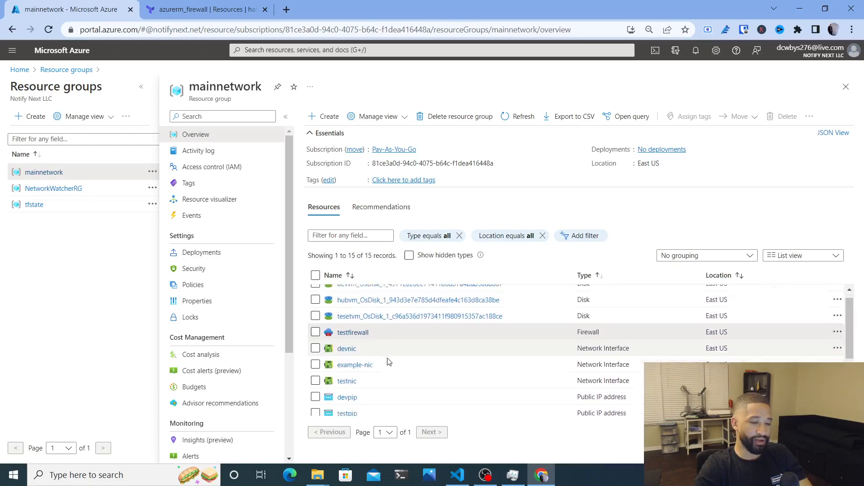
pyautogui.scroll(-3, 389, 361)
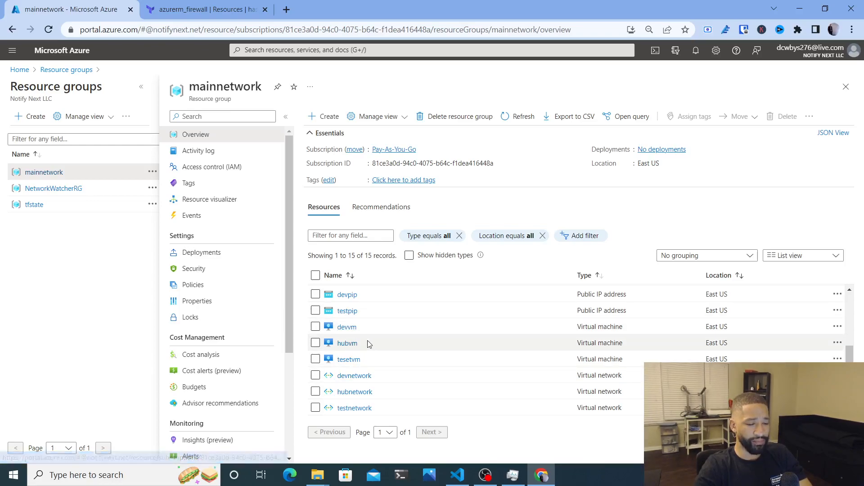
pyautogui.scroll(3, 376, 349)
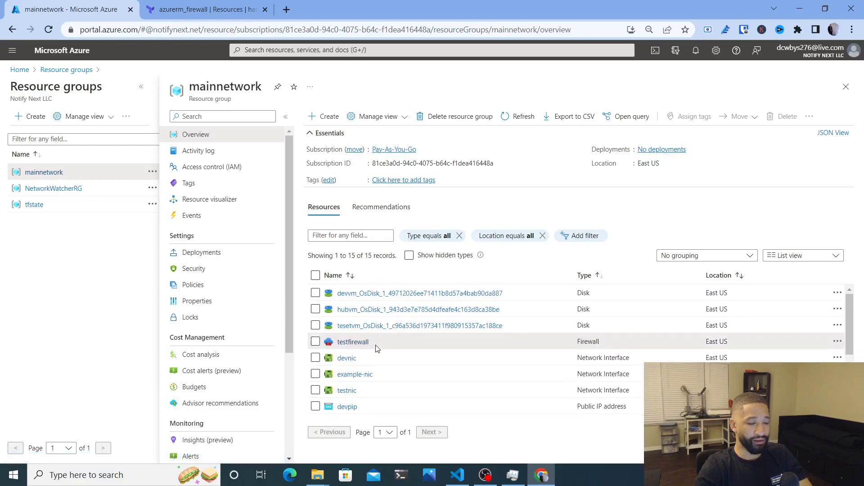
pyautogui.scroll(-3, 377, 348)
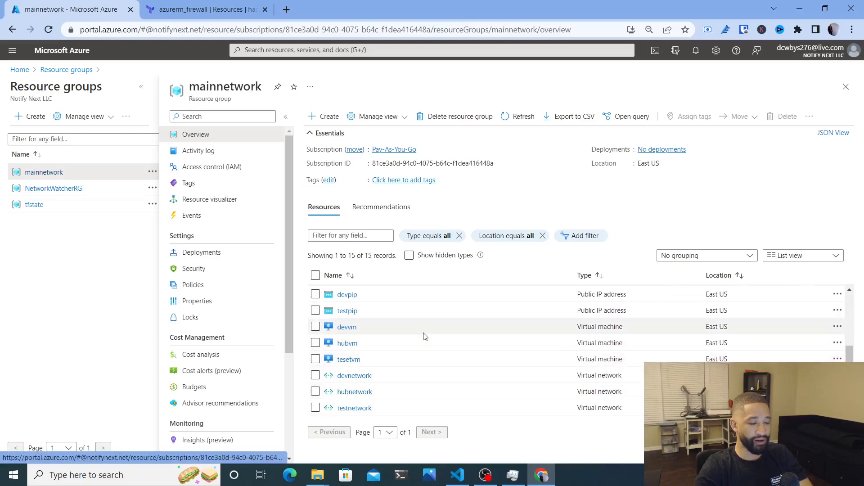
pyautogui.scroll(3, 424, 333)
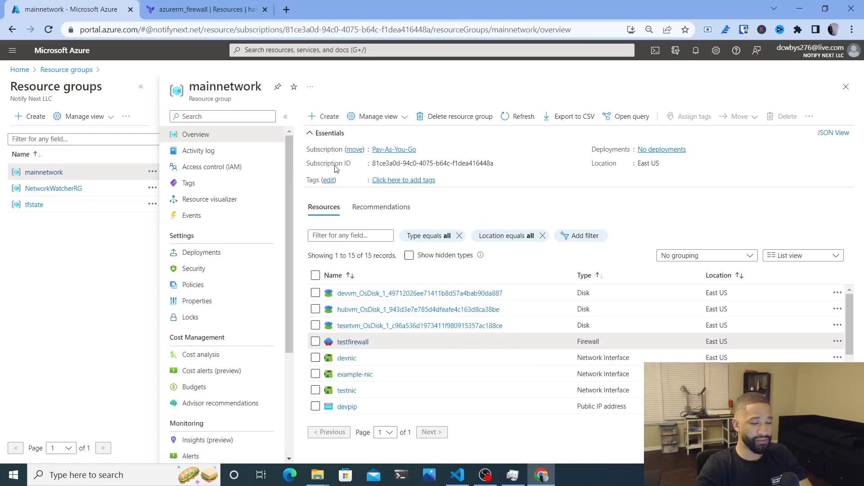
pyautogui.scroll(-3, 377, 342)
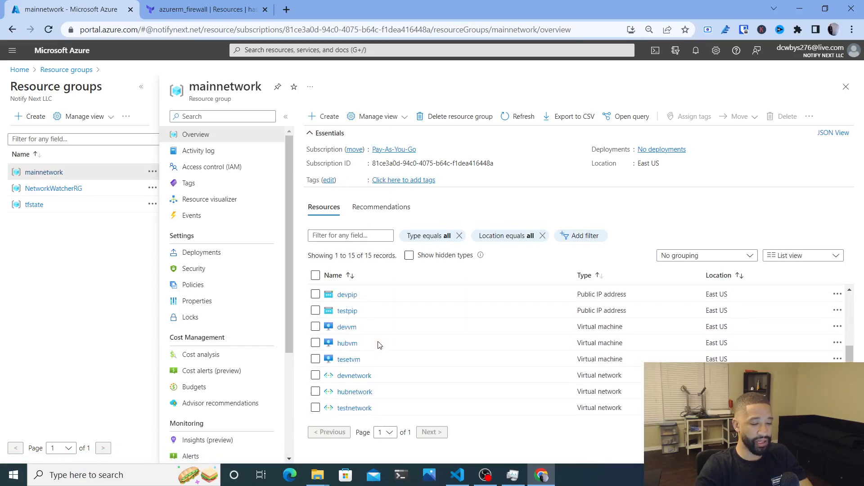
pyautogui.click(348, 360)
# Check tesetvm's networking, then open devvm's networking and select its public IP 20.228.189.129
pyautogui.click(27, 239)
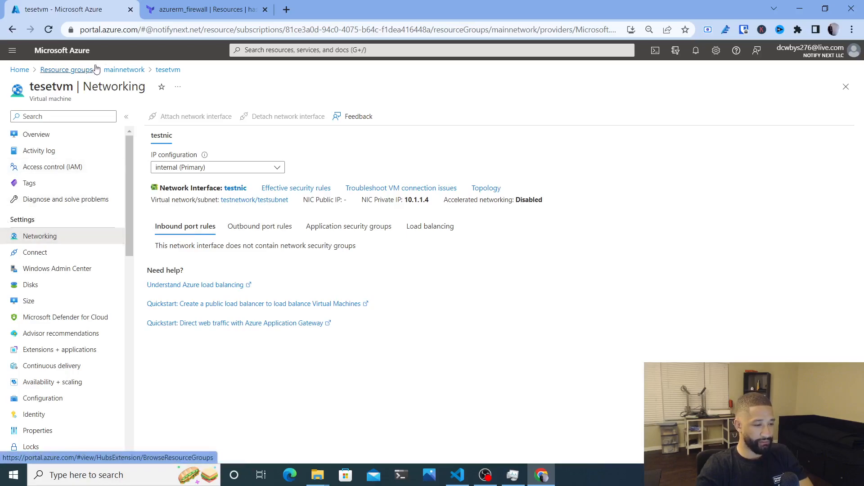
pyautogui.click(123, 70)
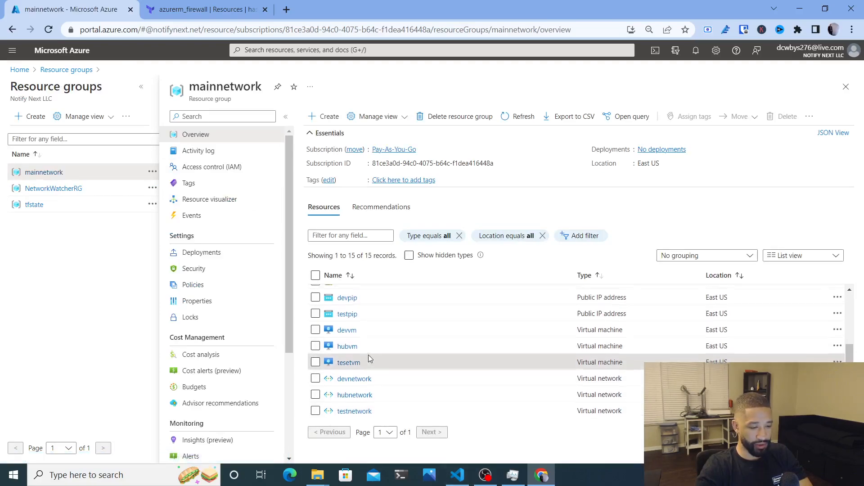
pyautogui.click(347, 328)
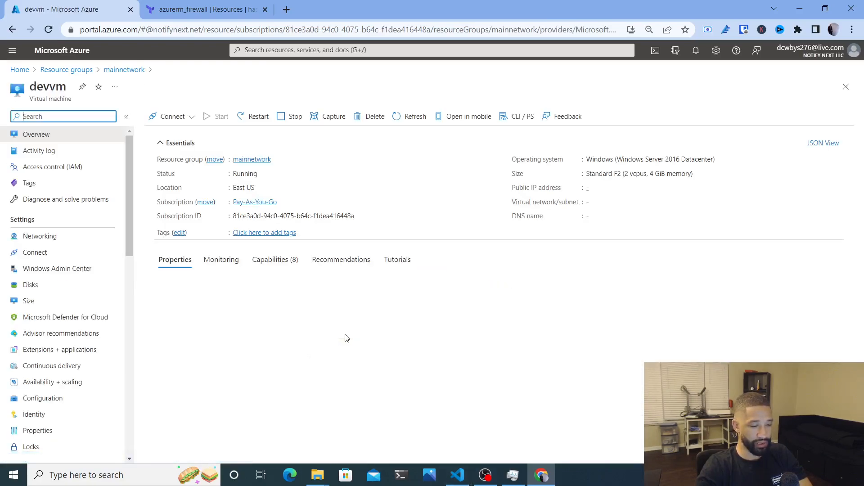
pyautogui.click(47, 239)
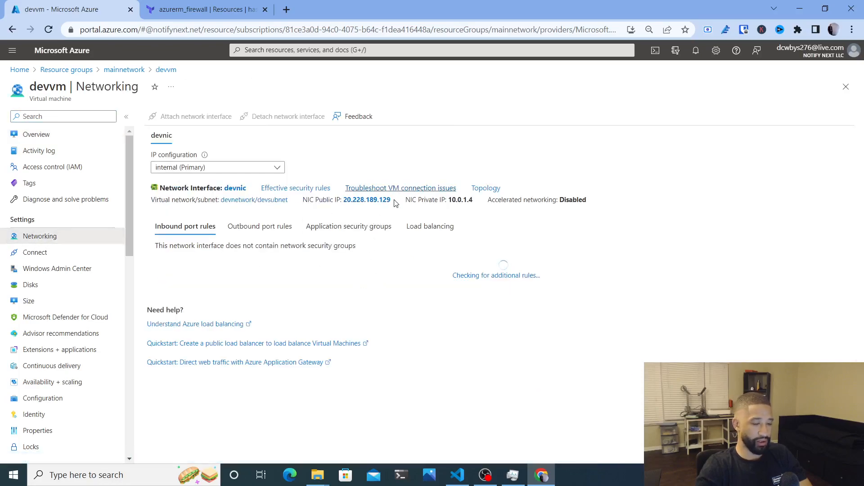
pyautogui.moveTo(392, 200); pyautogui.dragTo(356, 200)
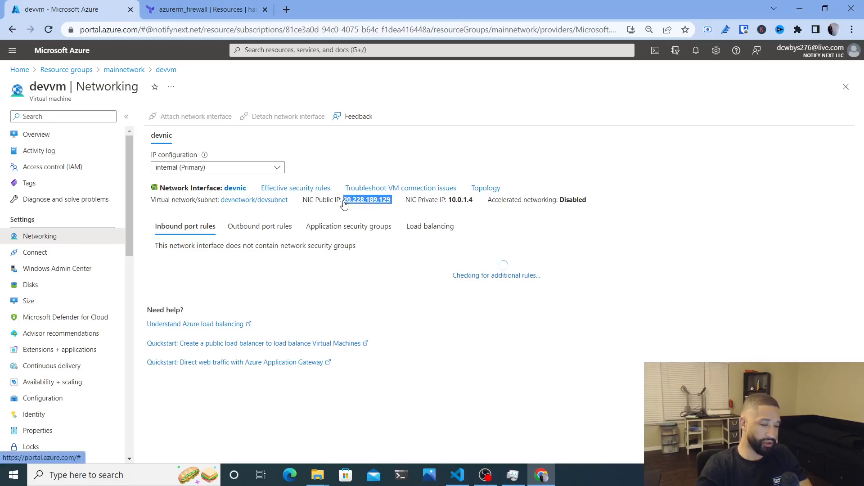
# Launch Remote Desktop Connection, connect to 20.228.189.129 and enter the username adminuser
pyautogui.click(135, 475)
pyautogui.write('remo')
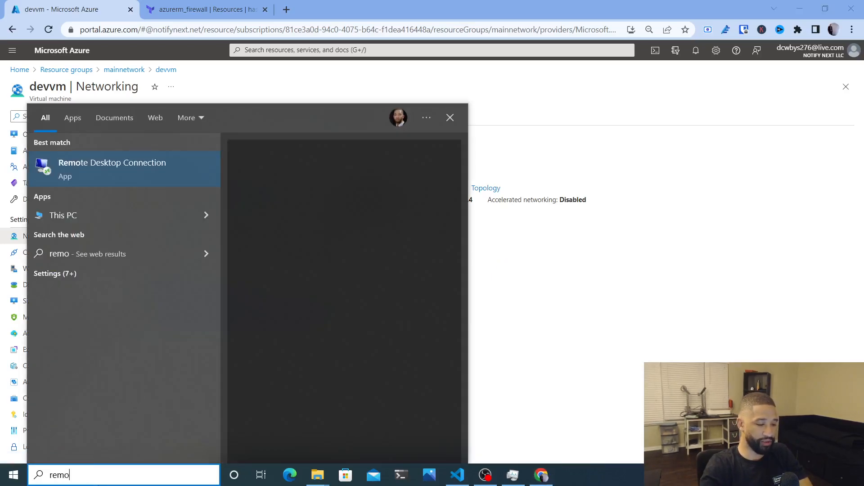
pyautogui.press('Return')
pyautogui.write('20.228.189.129')
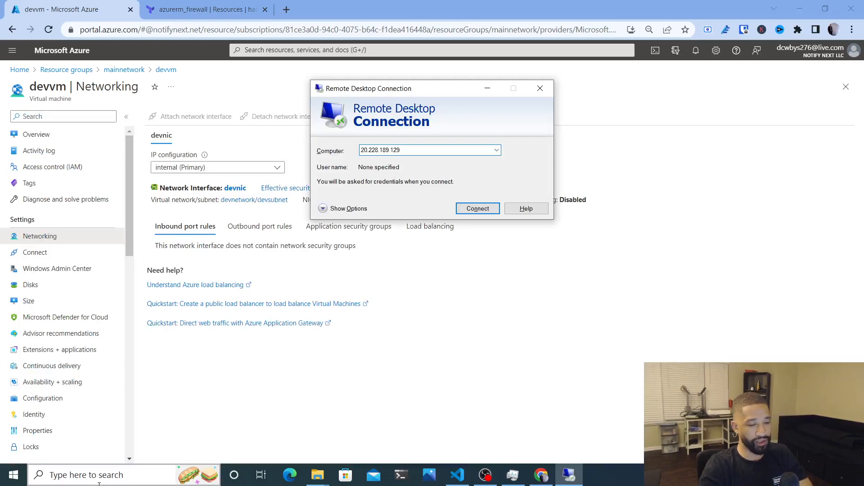
pyautogui.press('Return')
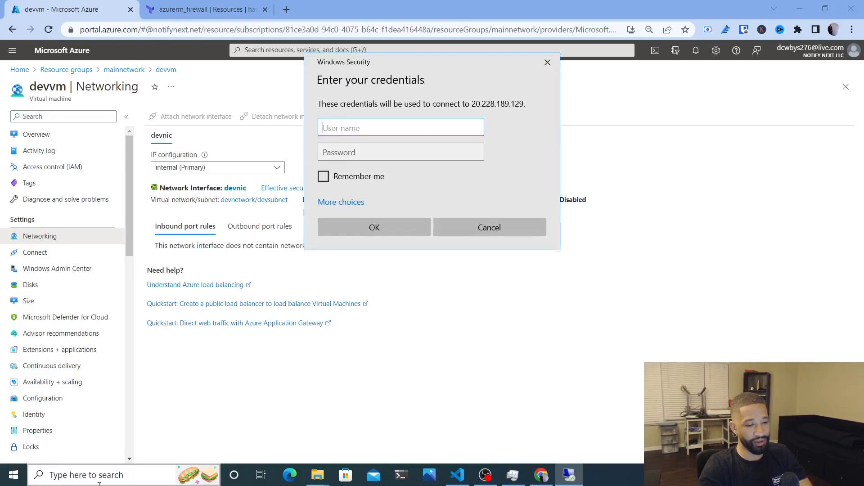
pyautogui.write('admin')
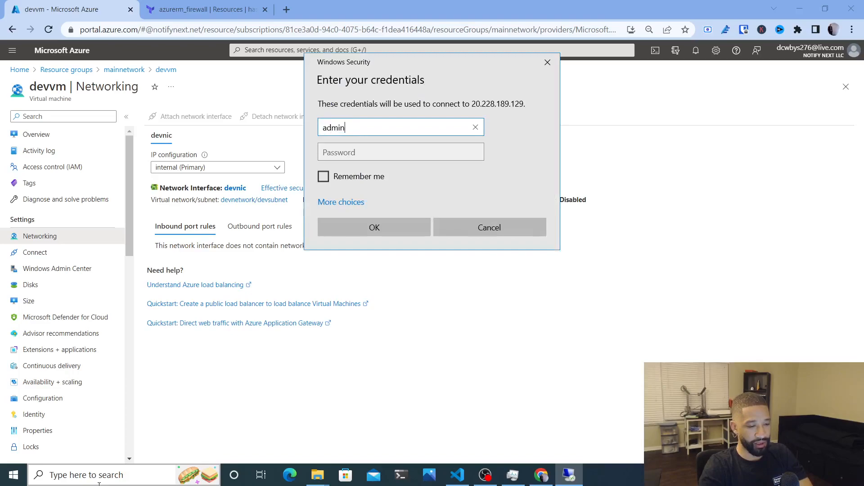
pyautogui.press('BackSpace')
pyautogui.press('BackSpace')
pyautogui.press('BackSpace')
pyautogui.write('adminuse')
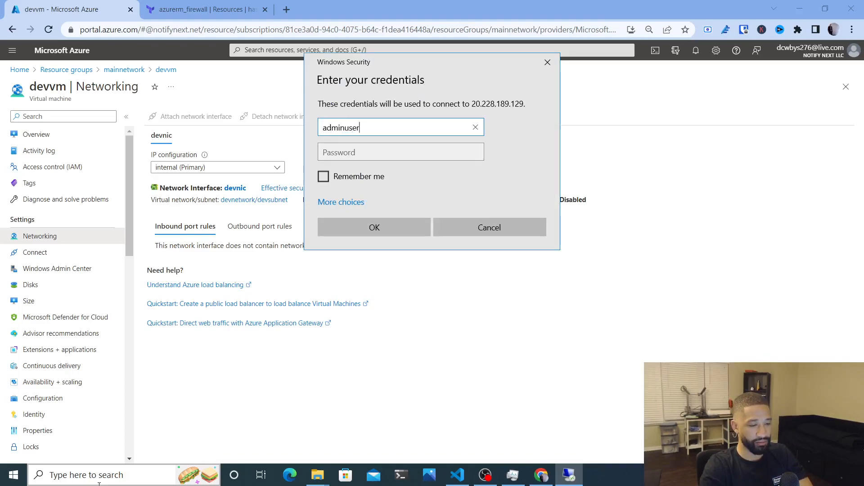
pyautogui.write('r')
pyautogui.press('Tab')
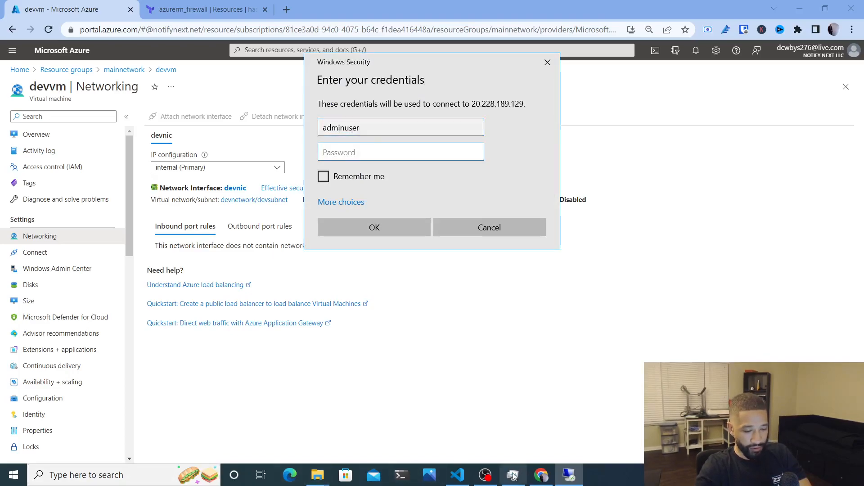
# Copy the devvm admin password from dev-spoke.tf, submit the credentials and accept the certificate warning
pyautogui.click(461, 476)
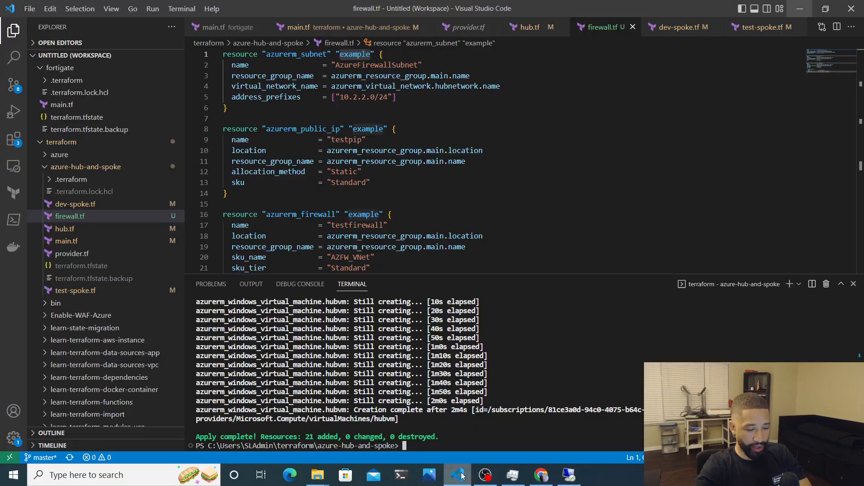
pyautogui.click(80, 205)
pyautogui.scroll(-5, 285, 198)
pyautogui.scroll(-7, 288, 194)
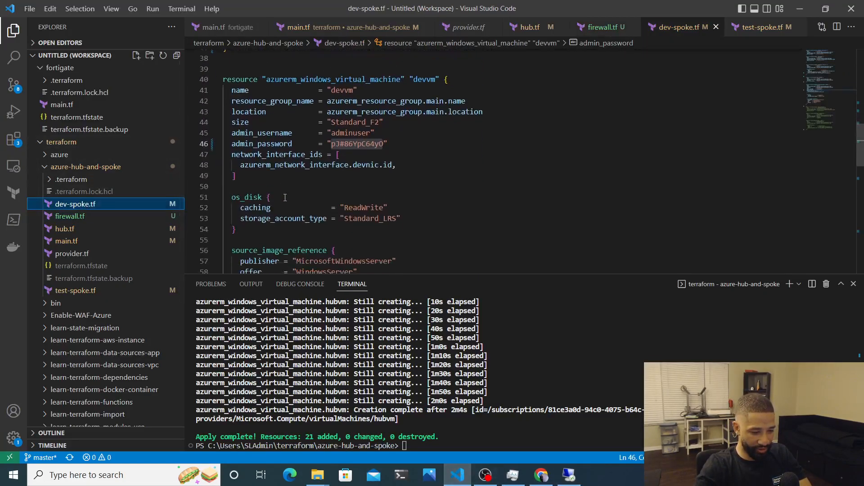
pyautogui.doubleClick(353, 140)
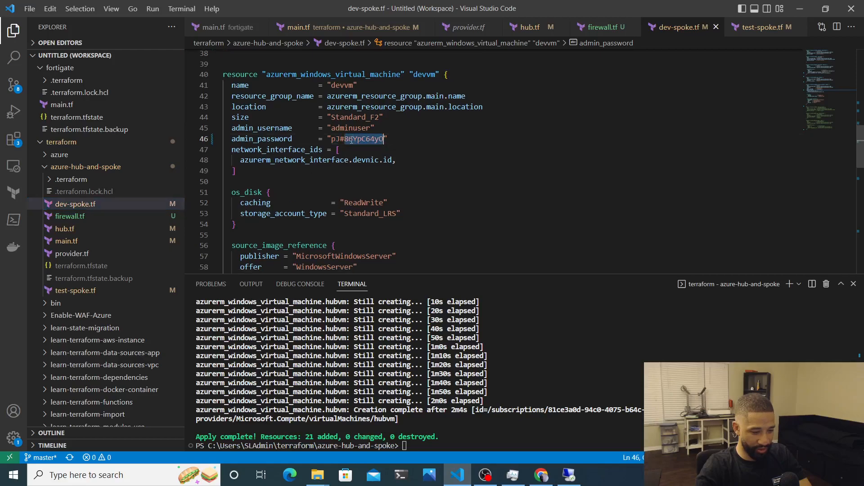
pyautogui.moveTo(330, 138); pyautogui.dragTo(383, 141)
pyautogui.write('c')
pyautogui.press('alt')
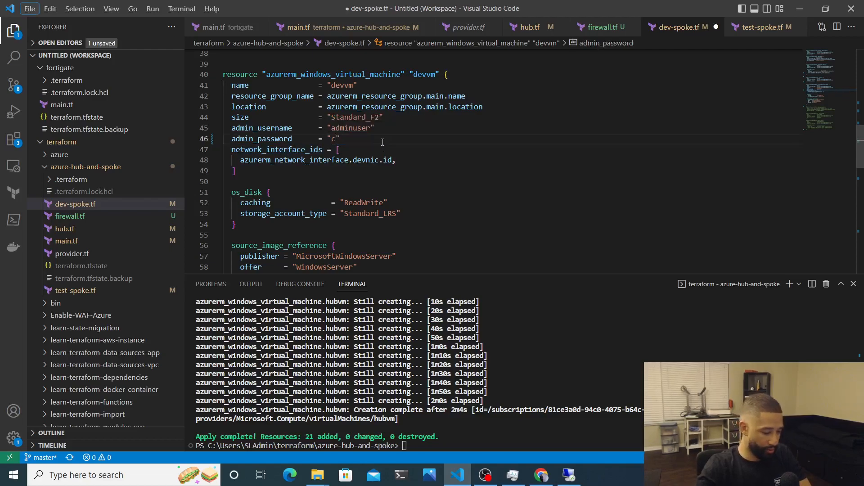
pyautogui.hotkey('ctrl', 'z')
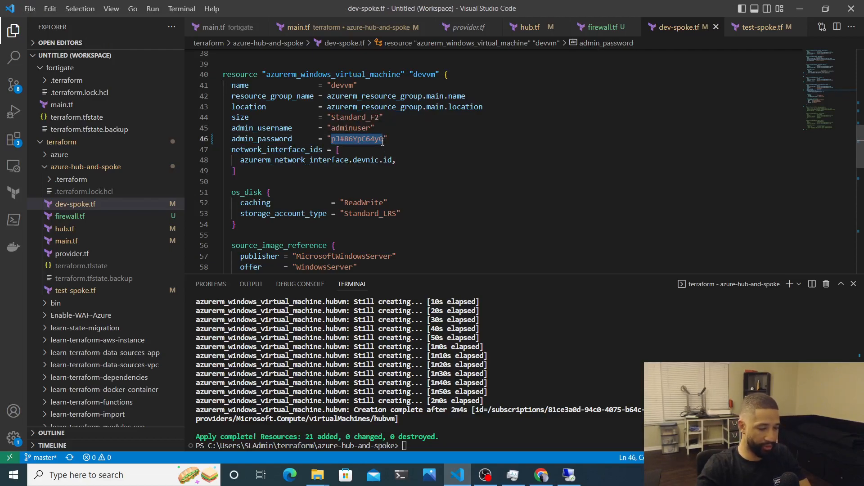
pyautogui.hotkey('ctrl', 'v')
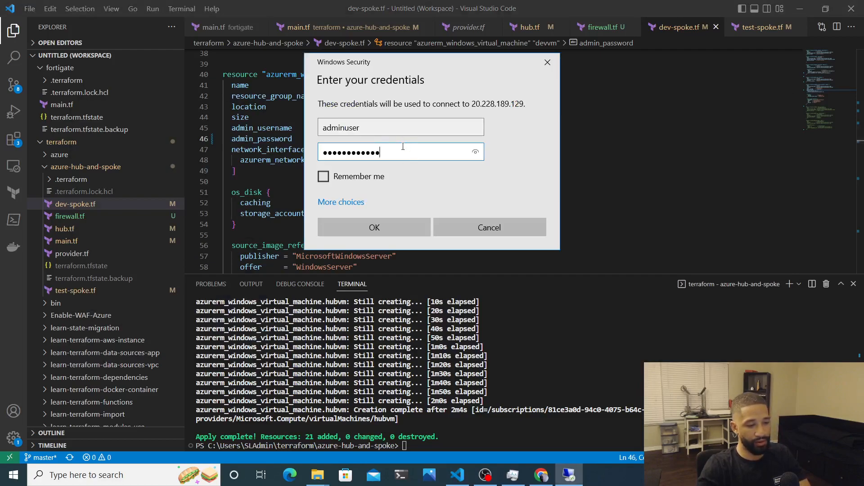
pyautogui.press('Return')
pyautogui.click(470, 246)
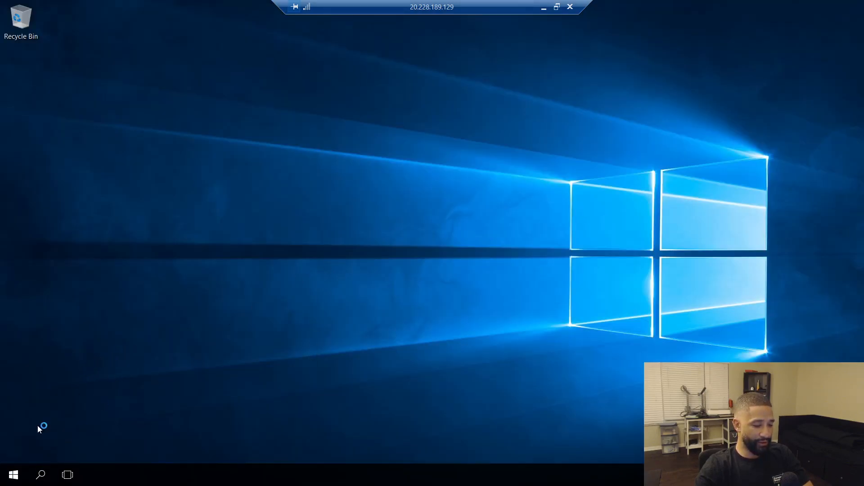
# On devvm, answer the network discovery prompt and launch Remote Desktop Connection from Start search
pyautogui.click(21, 470)
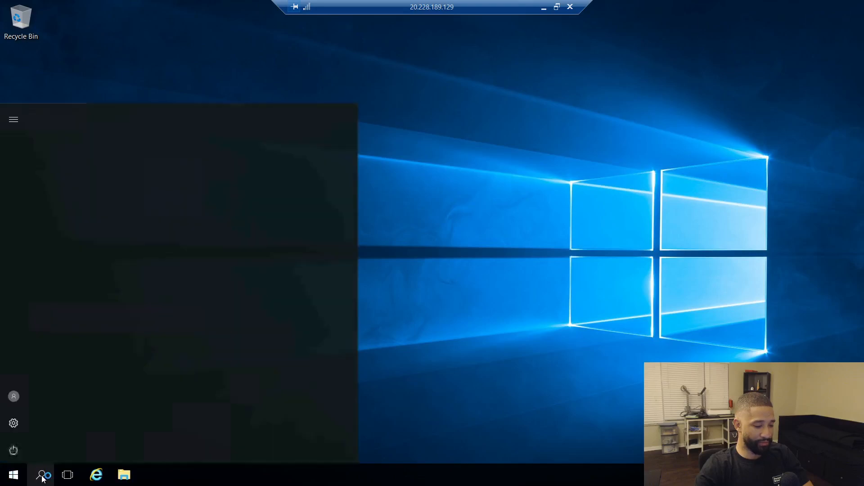
pyautogui.click(43, 477)
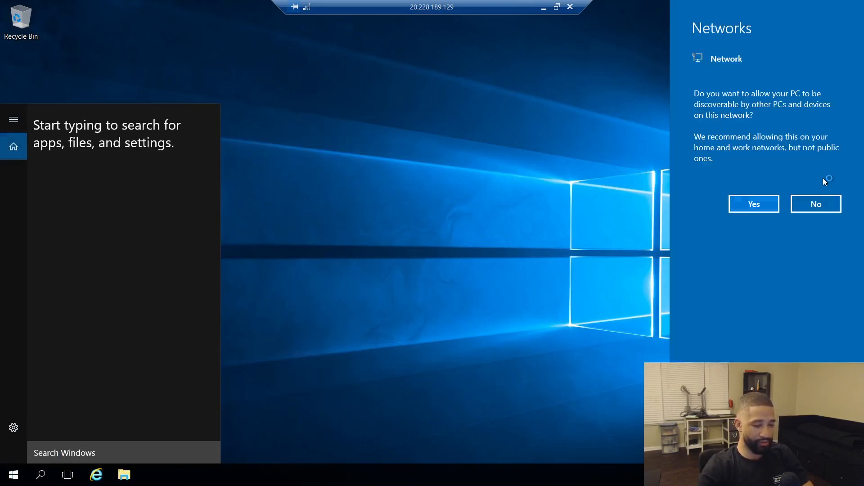
pyautogui.click(763, 204)
pyautogui.write('r')
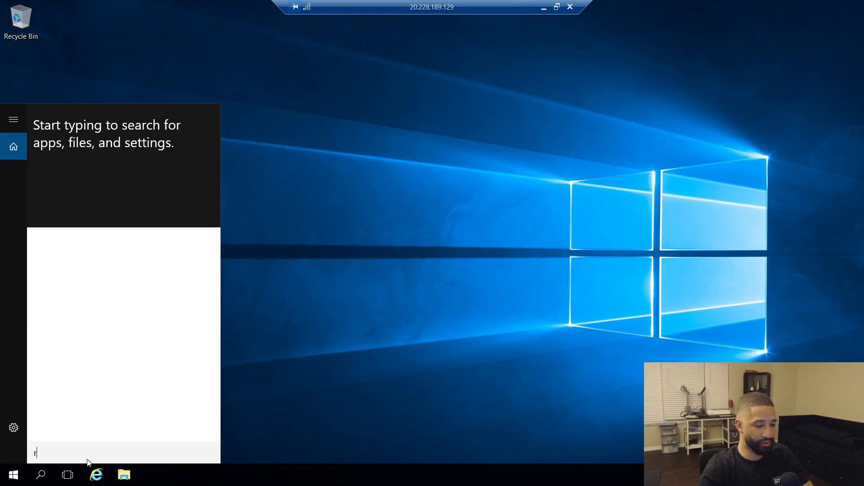
pyautogui.write('emo')
pyautogui.press('Return')
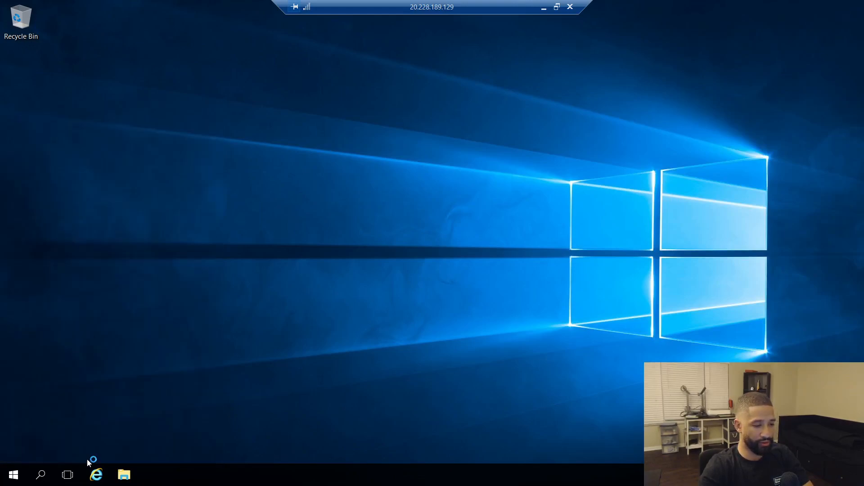
pyautogui.click(544, 8)
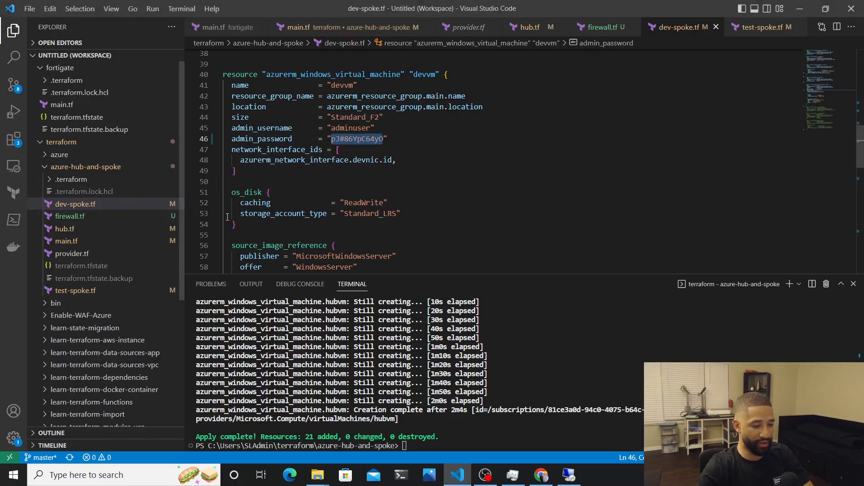
pyautogui.hotkey('alt', 'Tab')
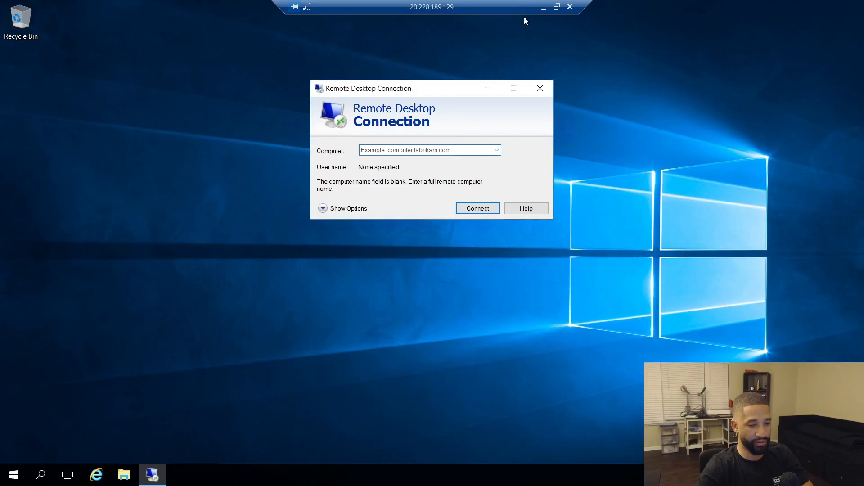
# Look up tesetvm's private IP 10.1.1.4 in the mainnetwork resource group, then return to the remote session
pyautogui.click(544, 8)
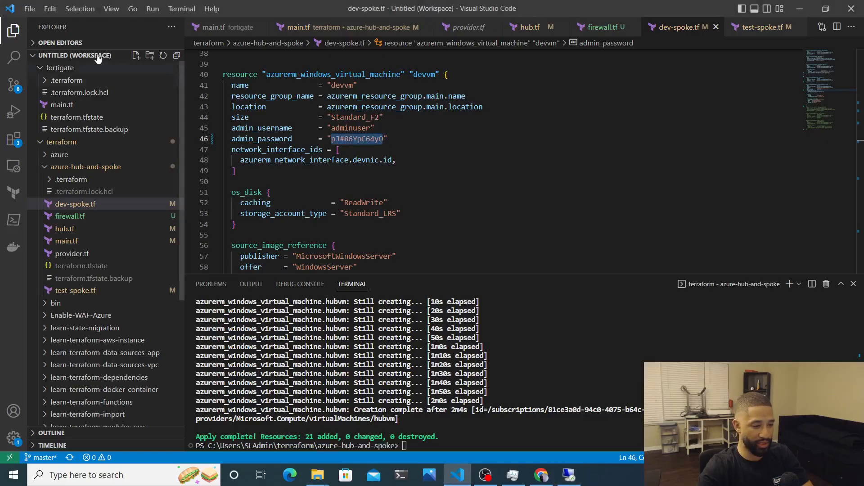
pyautogui.click(792, 15)
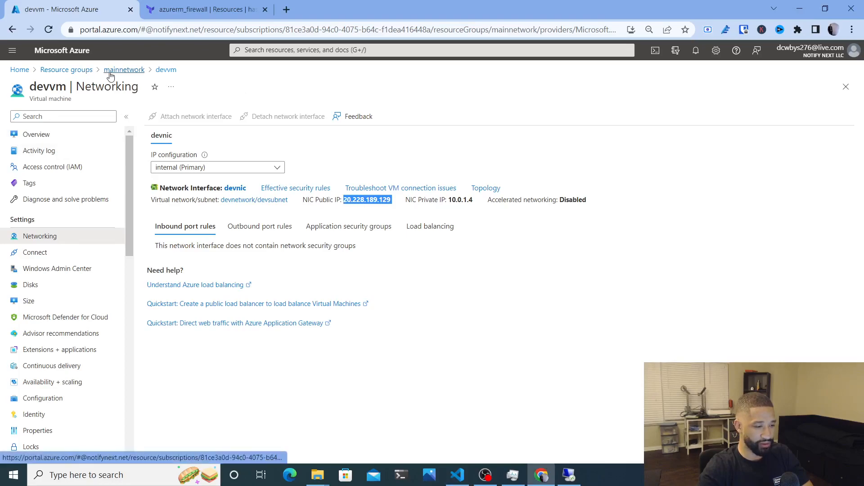
pyautogui.click(124, 69)
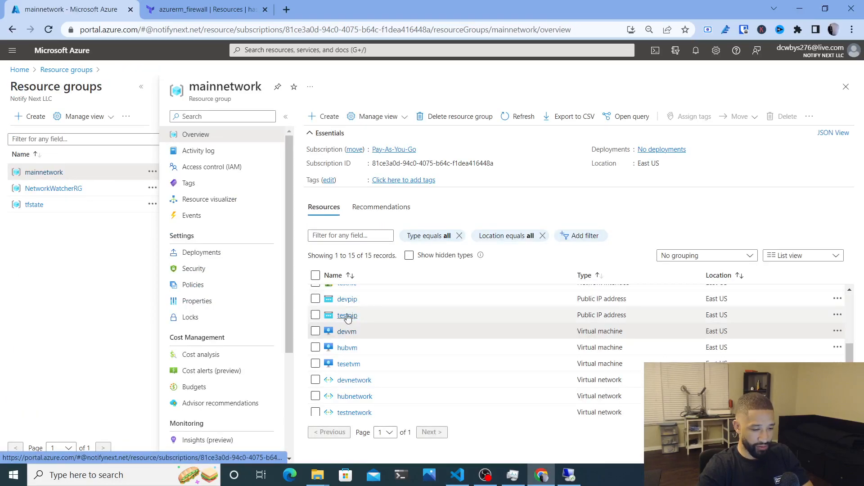
pyautogui.click(349, 364)
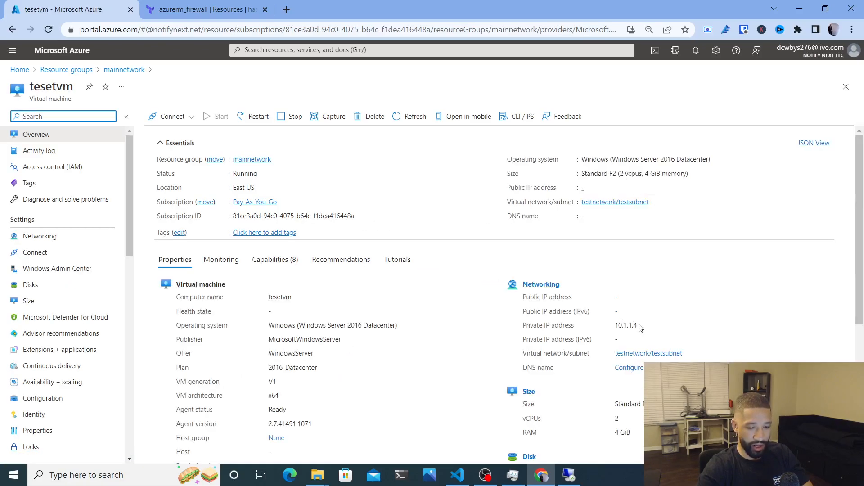
pyautogui.hotkey('alt', 'Tab')
pyautogui.hotkey('alt', 'Tab')
pyautogui.hotkey('alt', 'Tab')
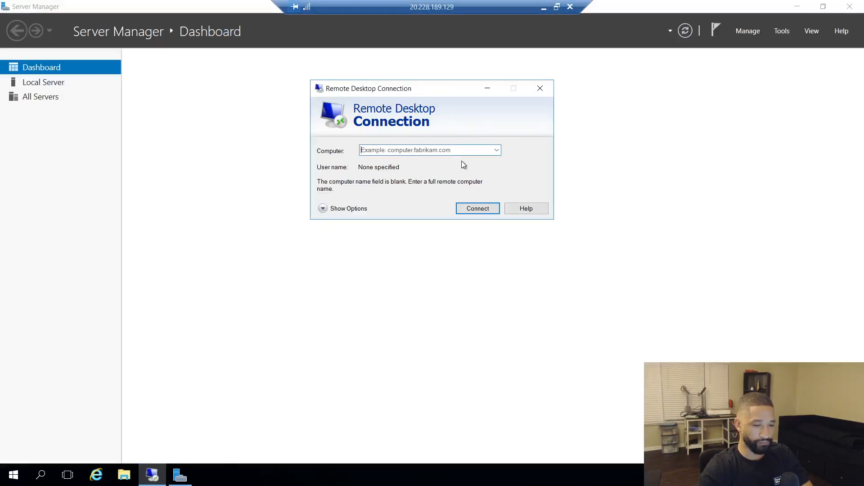
# From devvm, start a Remote Desktop connection to tesetvm at 10.1.1.4, then minimize the session
pyautogui.click(455, 152)
pyautogui.write('10.1.1.4')
pyautogui.press('Return')
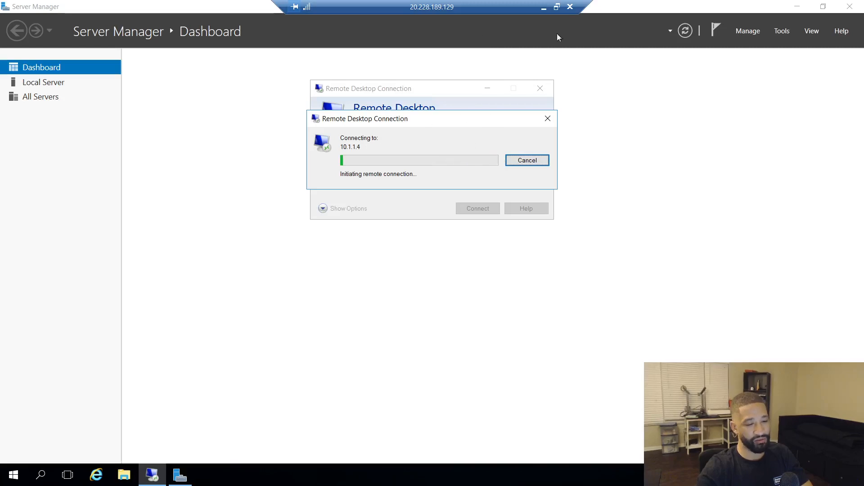
pyautogui.click(543, 9)
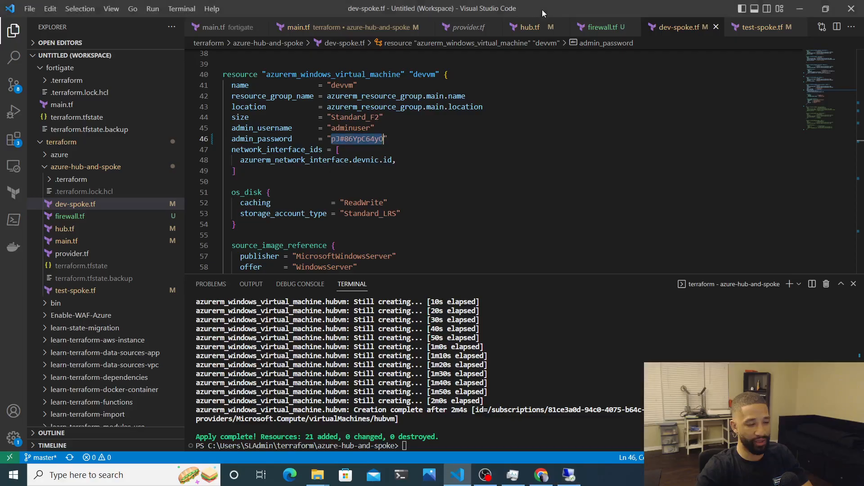
# Go to the Route tables list in the Azure portal
pyautogui.click(801, 10)
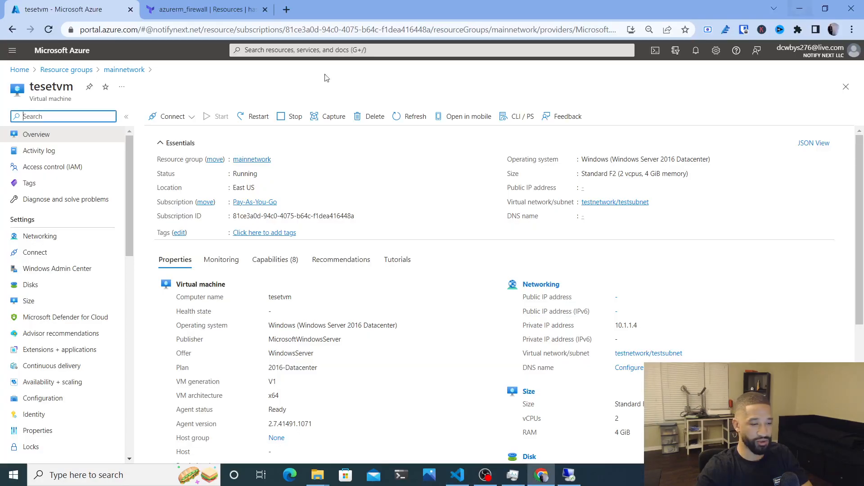
pyautogui.click(268, 50)
pyautogui.write('route')
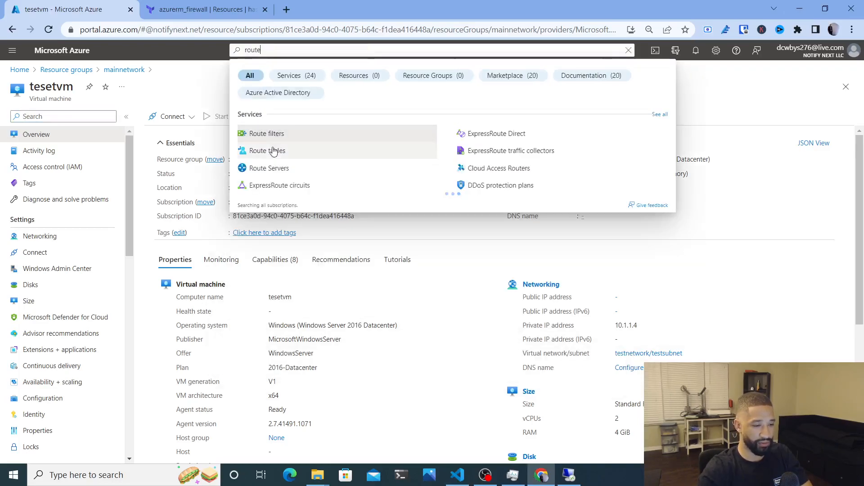
pyautogui.click(267, 150)
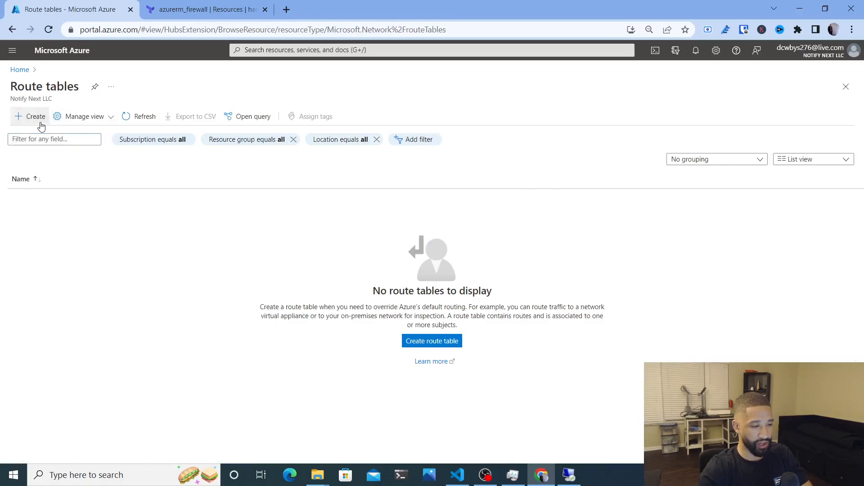
# Create route table devrtb in mainnetwork, East US, with gateway route propagation left enabled
pyautogui.click(40, 123)
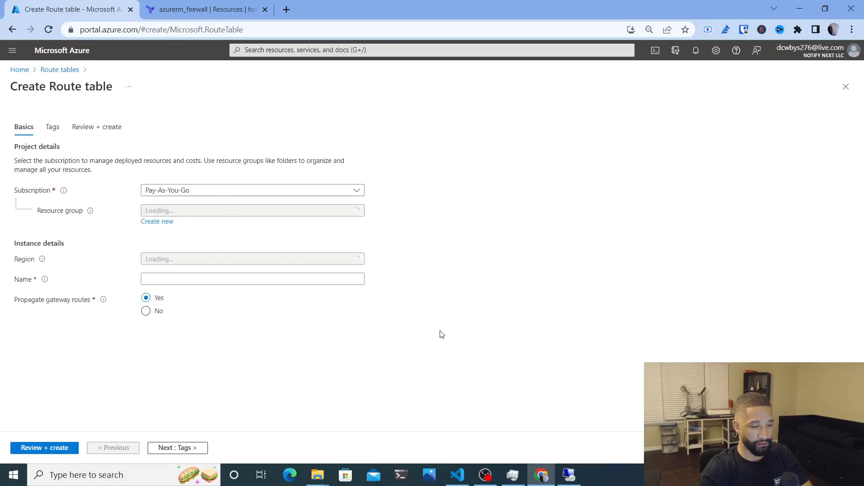
pyautogui.click(199, 213)
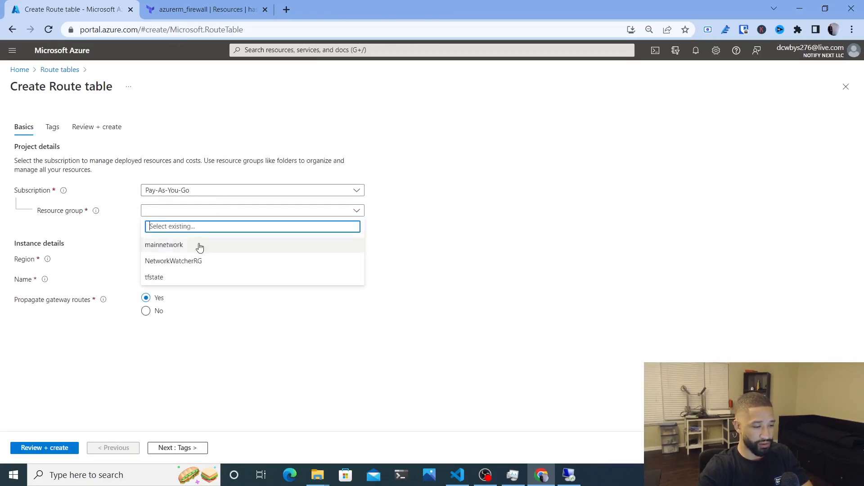
pyautogui.click(192, 250)
pyautogui.click(192, 262)
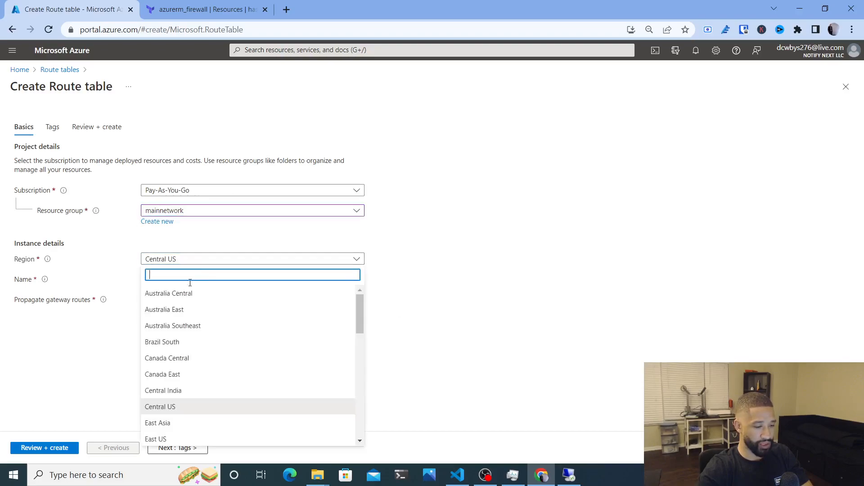
pyautogui.click(168, 440)
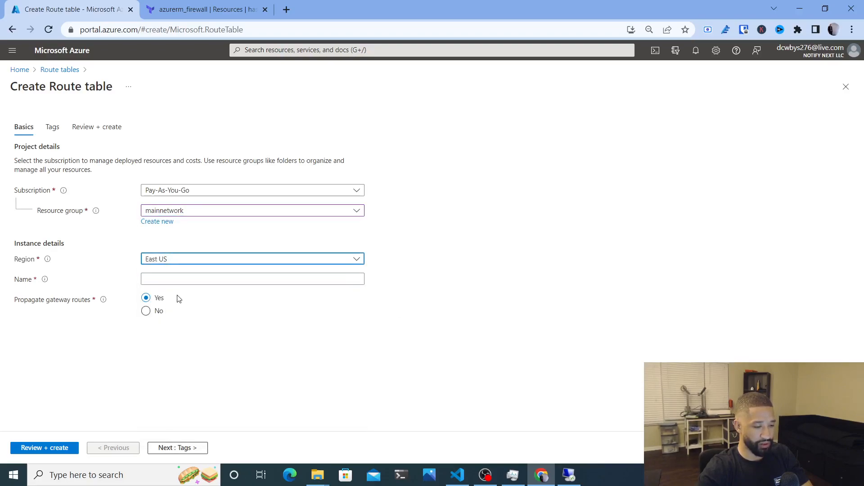
pyautogui.click(172, 278)
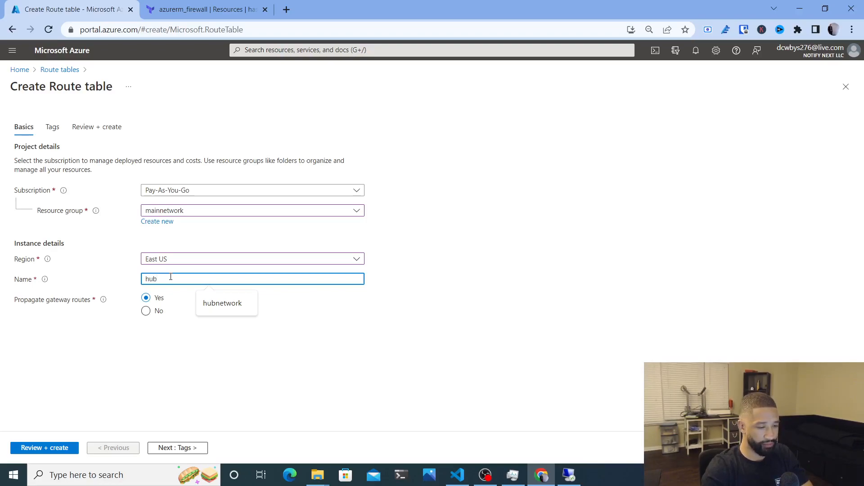
pyautogui.press('BackSpace')
pyautogui.press('BackSpace')
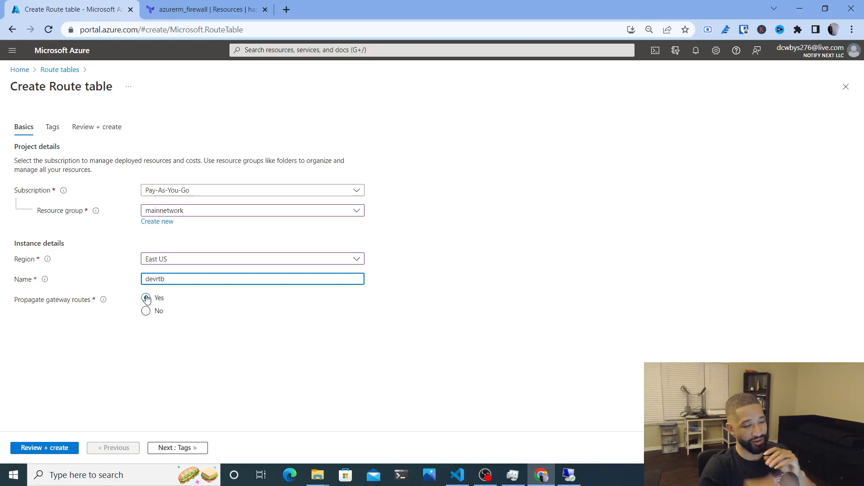
pyautogui.click(145, 348)
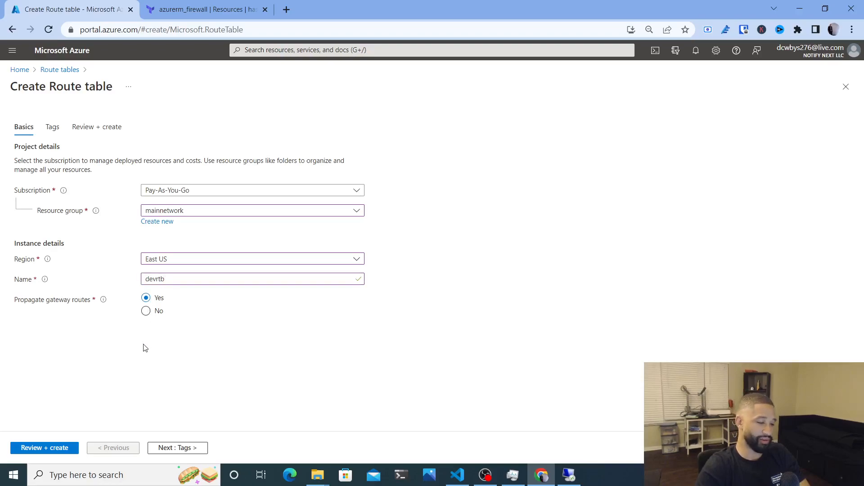
pyautogui.click(45, 448)
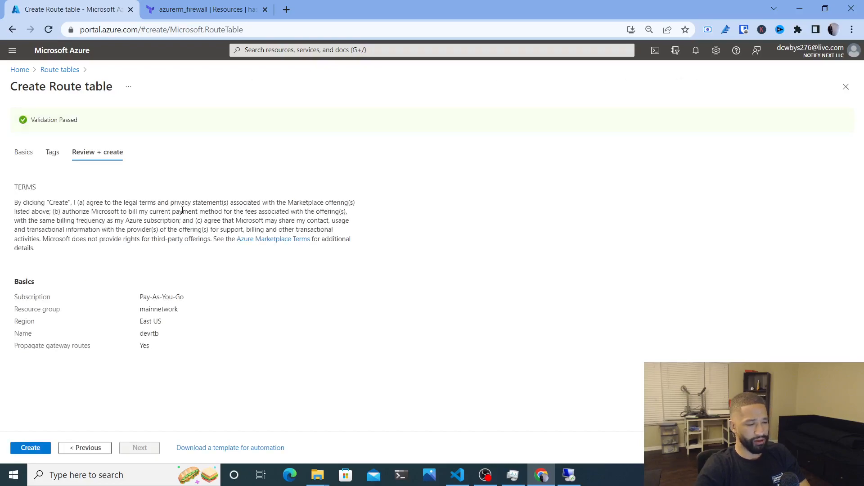
pyautogui.click(33, 449)
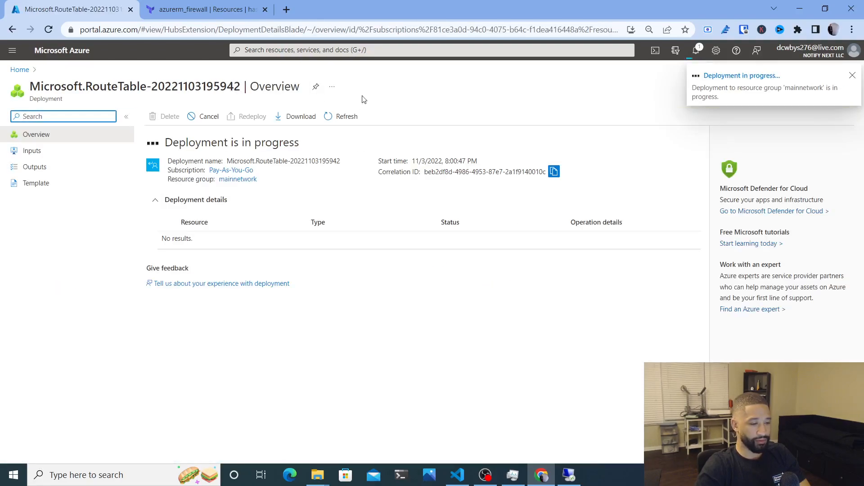
pyautogui.click(276, 50)
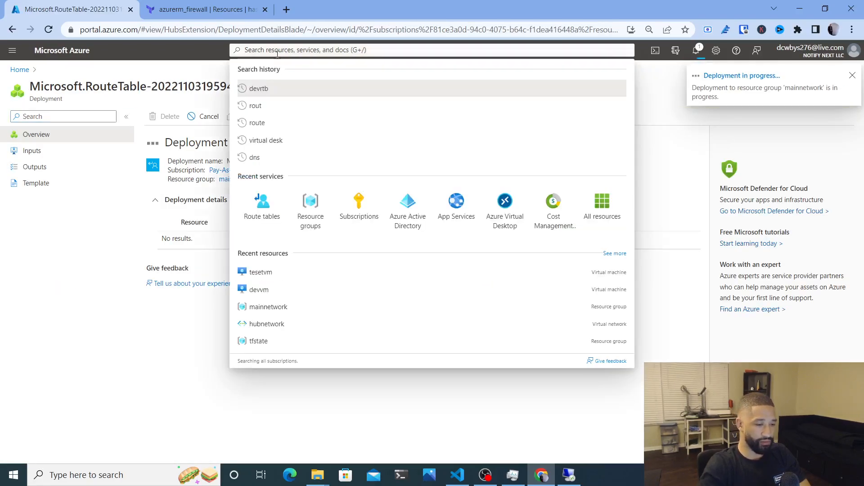
pyautogui.click(269, 220)
# Create route table testrtb in mainnetwork, East US, after fixing the failed validation
pyautogui.click(31, 117)
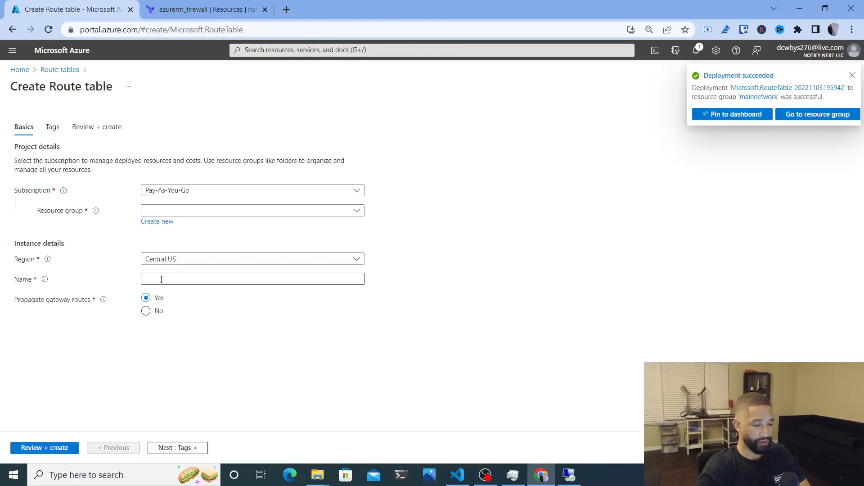
pyautogui.click(161, 280)
pyautogui.write('testrtb')
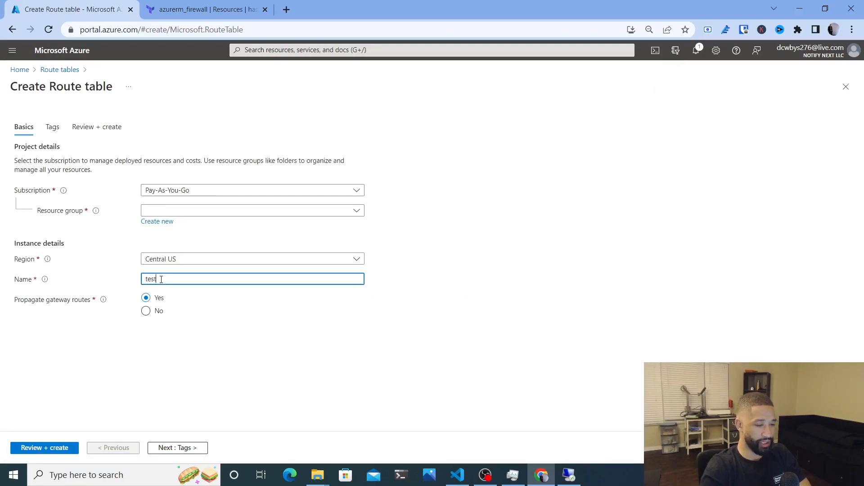
pyautogui.click(54, 448)
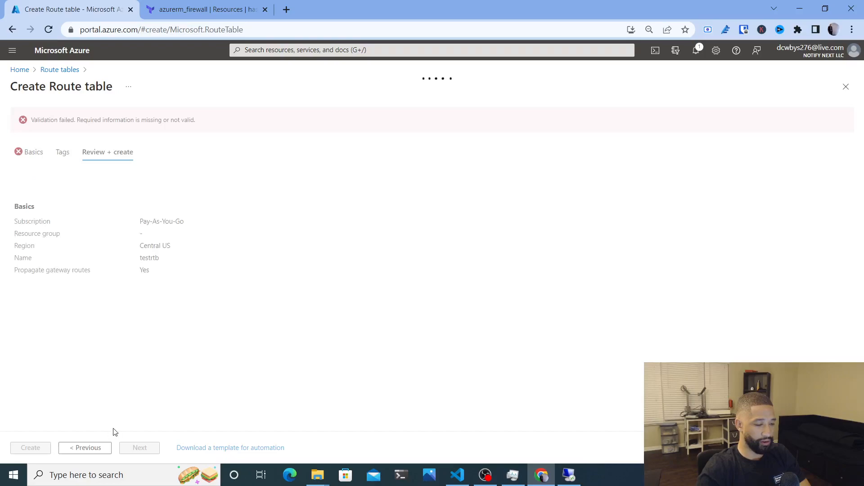
pyautogui.click(82, 449)
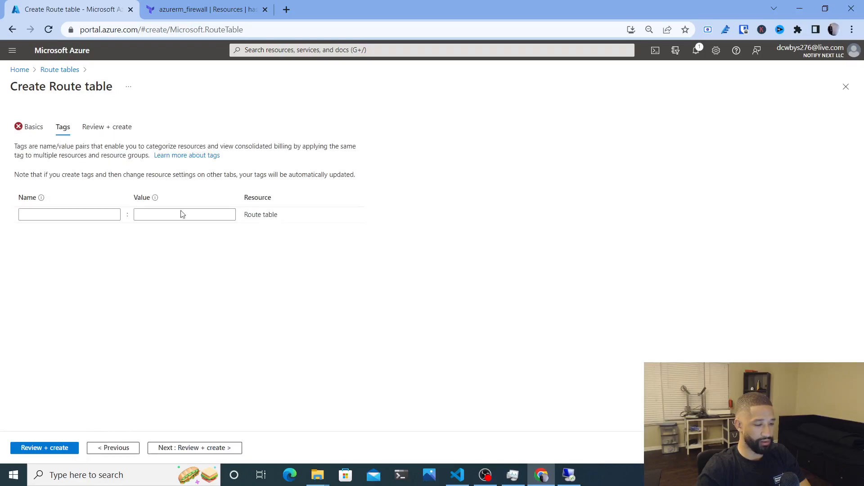
pyautogui.click(116, 447)
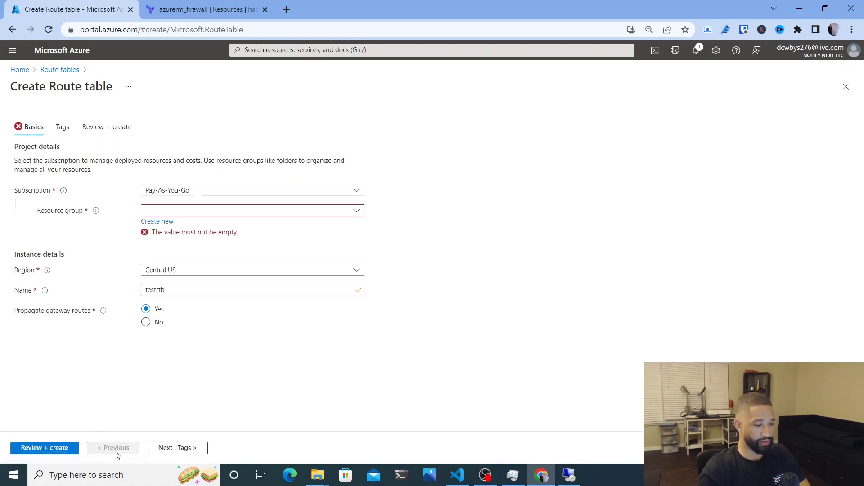
pyautogui.click(187, 210)
pyautogui.click(195, 249)
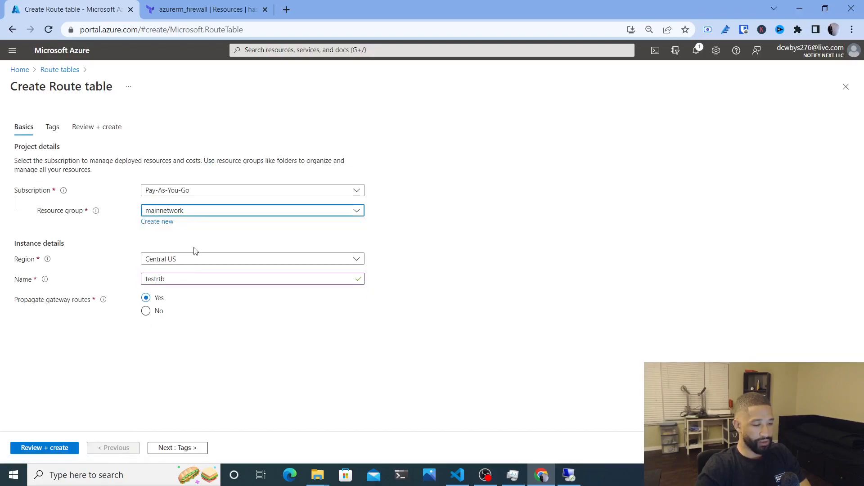
pyautogui.click(173, 259)
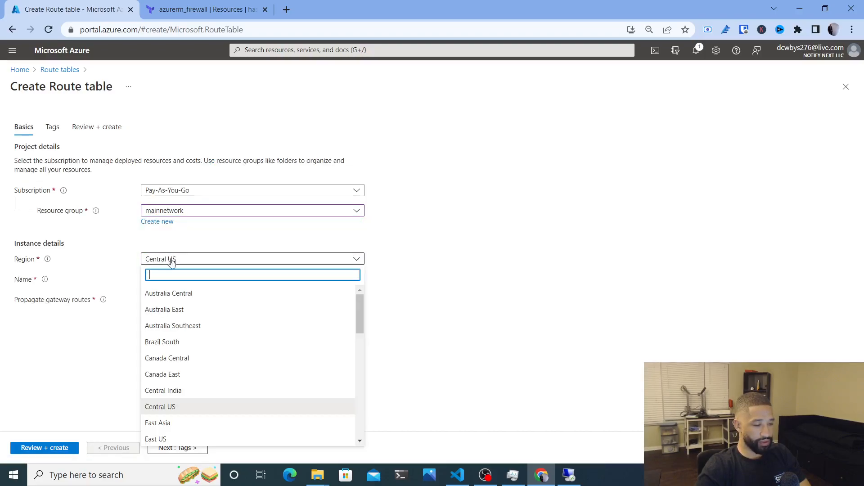
pyautogui.click(178, 439)
pyautogui.click(63, 447)
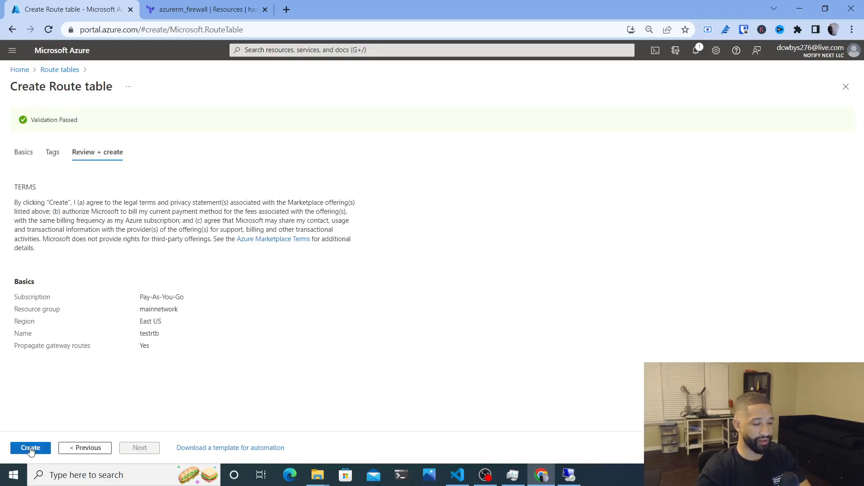
pyautogui.click(31, 448)
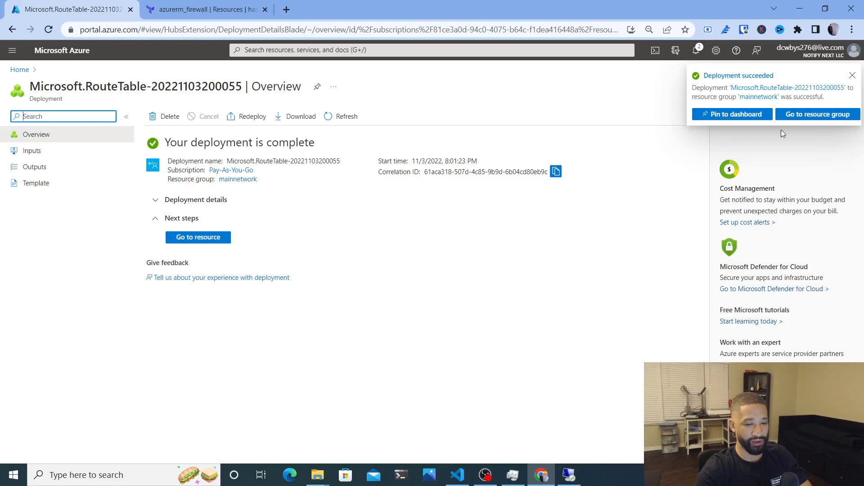
# Open the mainnetwork resource group and sort its resources by type
pyautogui.click(811, 115)
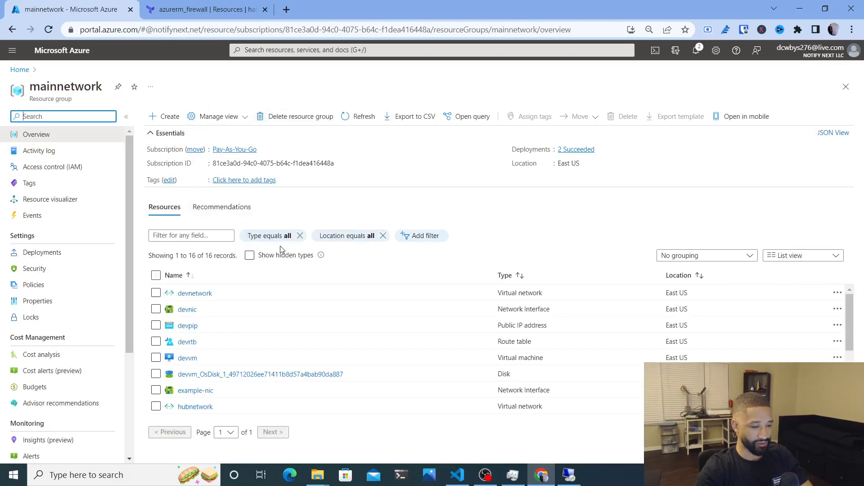
pyautogui.click(506, 275)
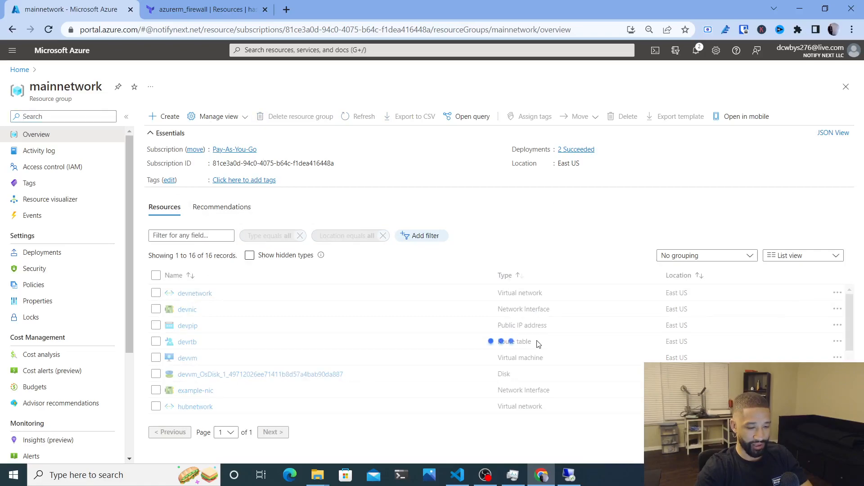
pyautogui.scroll(-3, 535, 355)
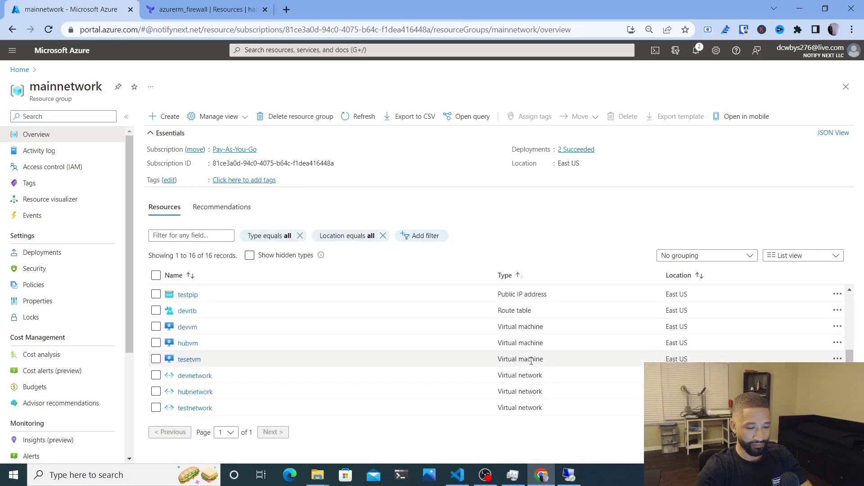
# Associate devrtb with devsubnet on devnetwork and save
pyautogui.click(187, 312)
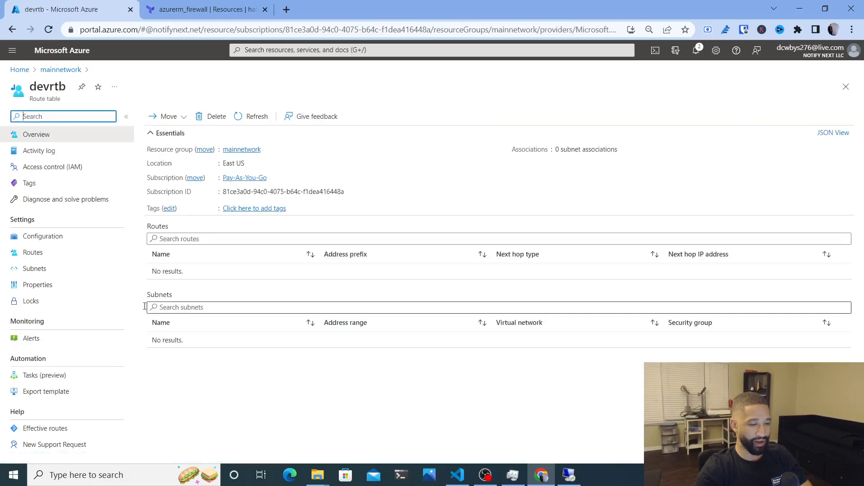
pyautogui.click(48, 277)
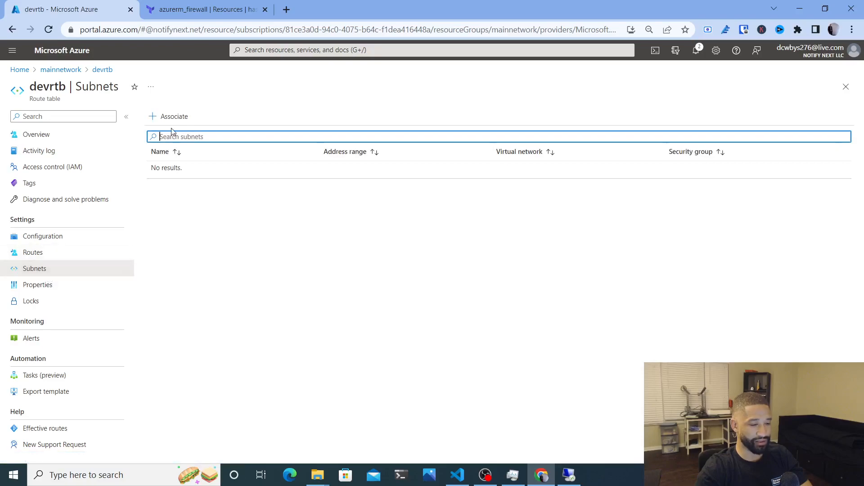
pyautogui.click(167, 116)
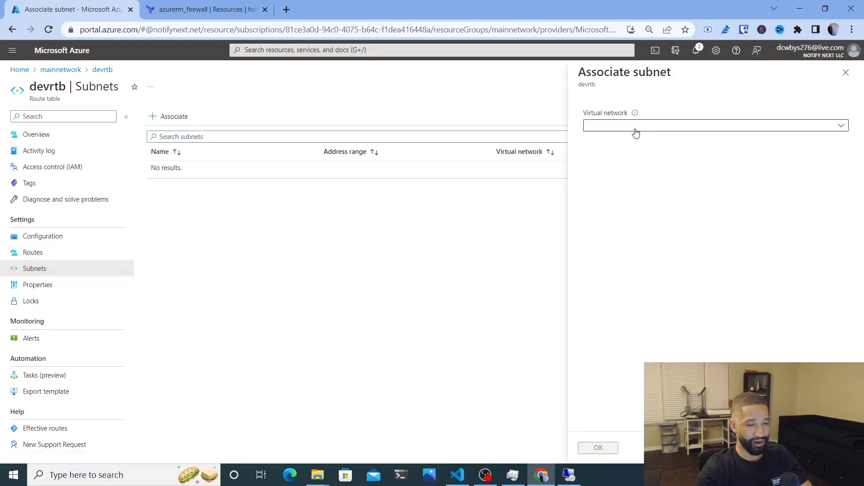
pyautogui.click(636, 127)
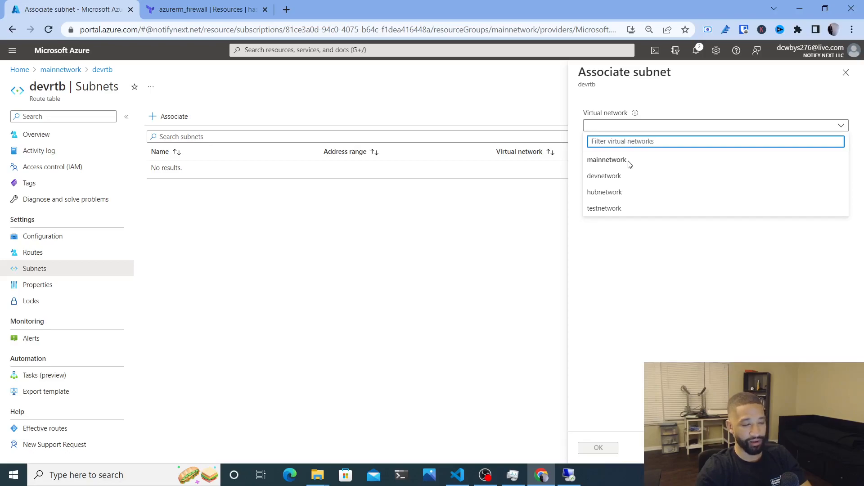
pyautogui.click(479, 244)
pyautogui.click(621, 129)
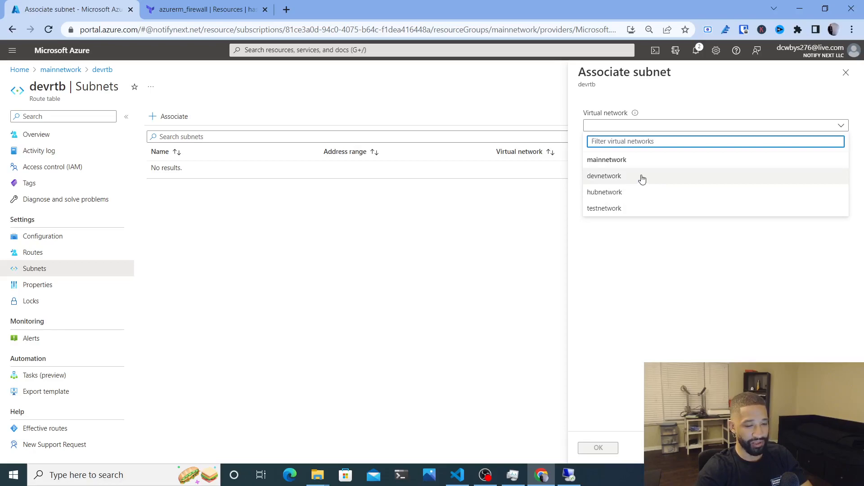
pyautogui.click(627, 177)
pyautogui.click(599, 160)
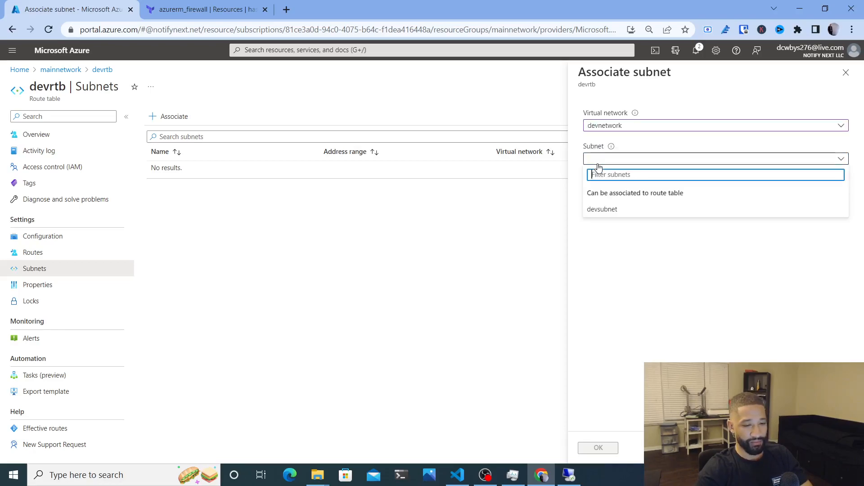
pyautogui.click(615, 212)
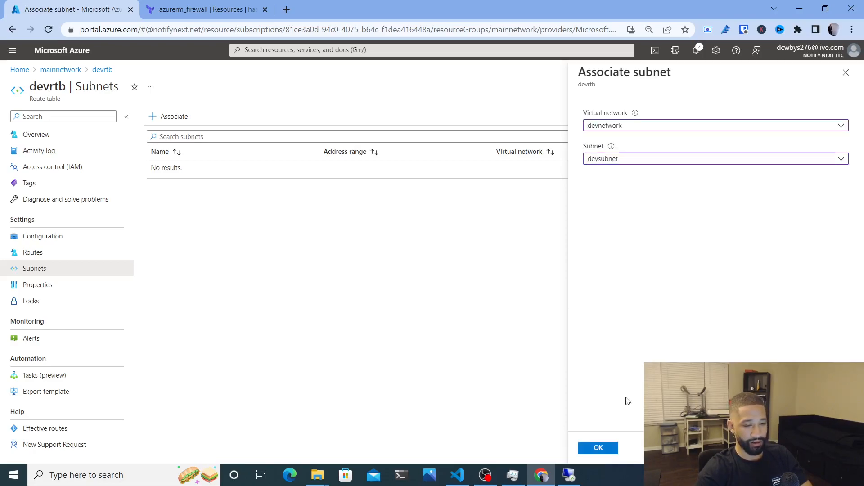
pyautogui.click(598, 449)
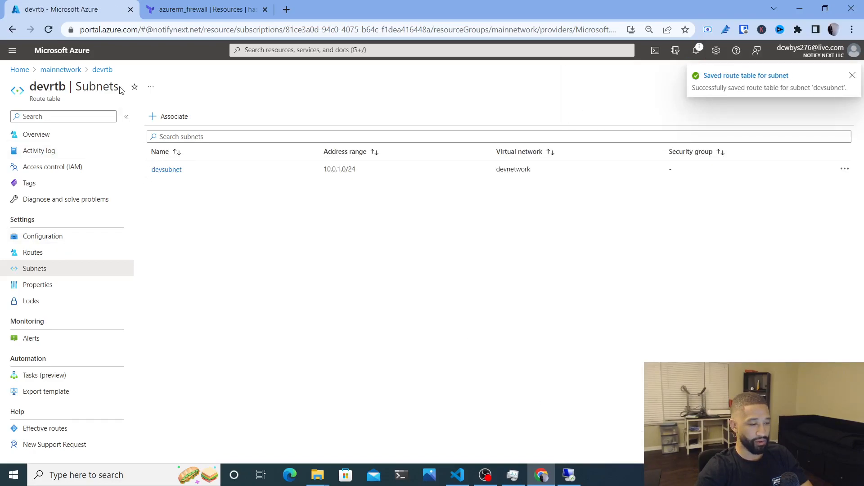
# Open testrtb and associate it with testsubnet on testnetwork
pyautogui.click(257, 50)
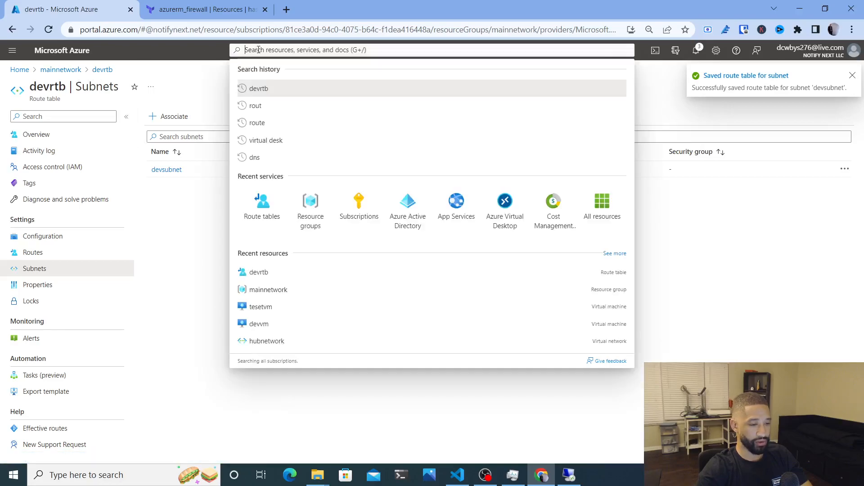
pyautogui.click(262, 209)
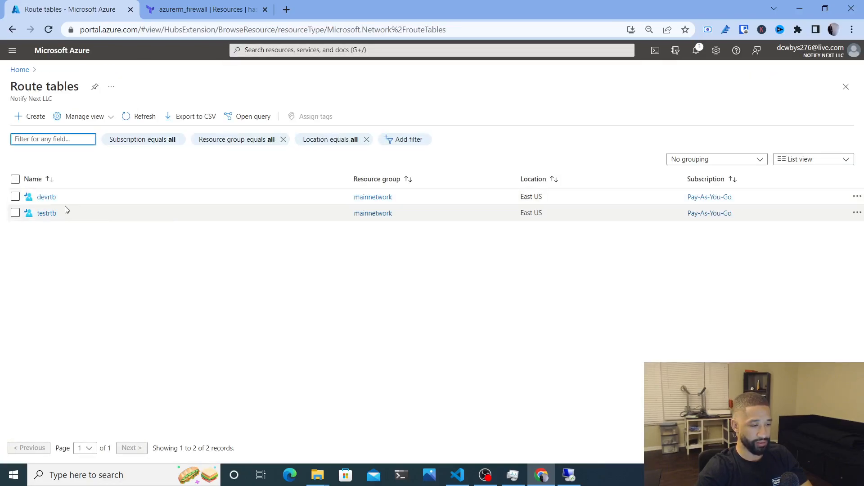
pyautogui.click(45, 213)
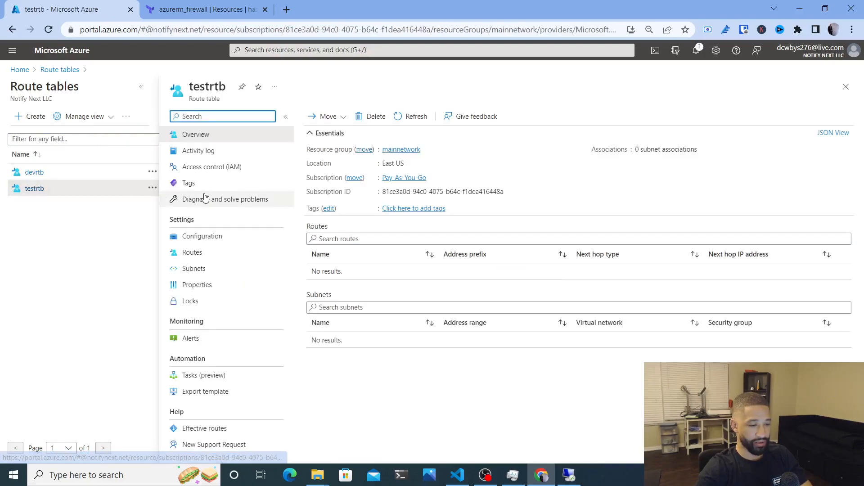
pyautogui.click(203, 268)
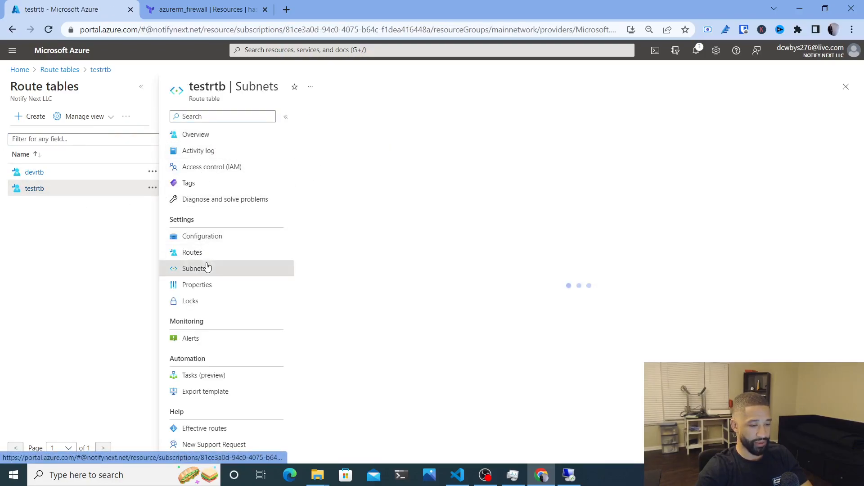
pyautogui.click(334, 116)
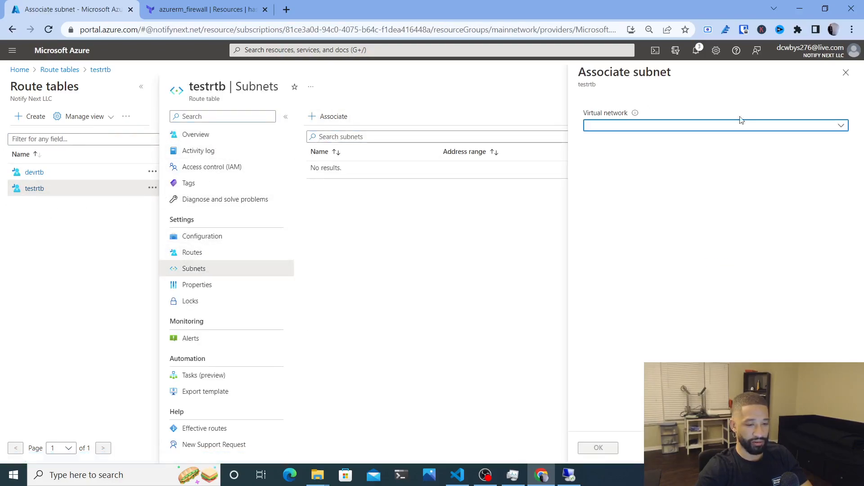
pyautogui.click(725, 126)
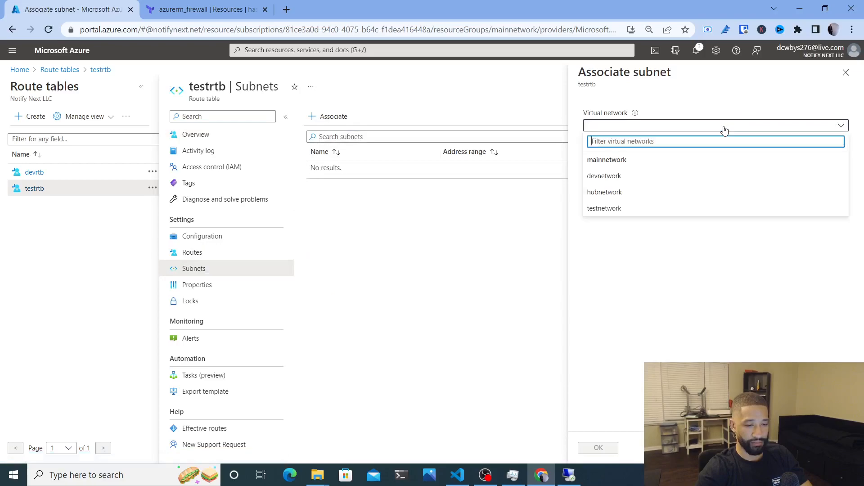
pyautogui.click(621, 209)
pyautogui.click(615, 163)
pyautogui.click(618, 208)
pyautogui.click(595, 452)
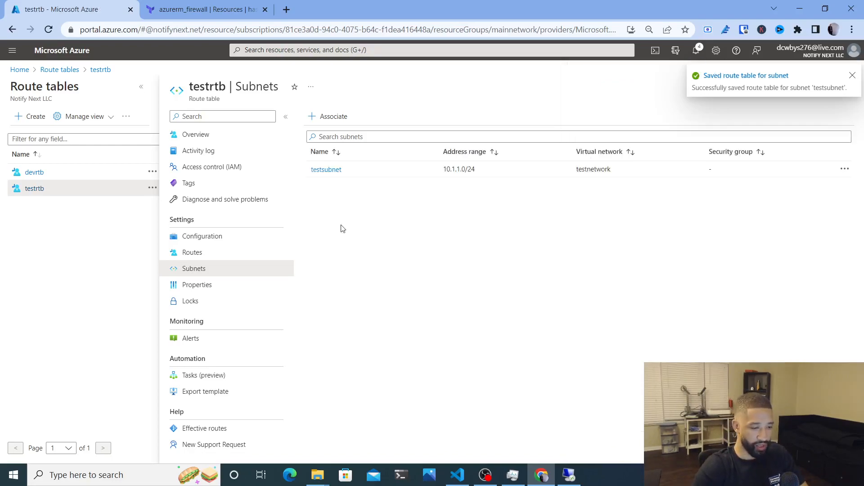
# Begin a testrtb route named routetodevvnet with an IP Addresses destination starting 10.0
pyautogui.click(219, 254)
pyautogui.click(318, 119)
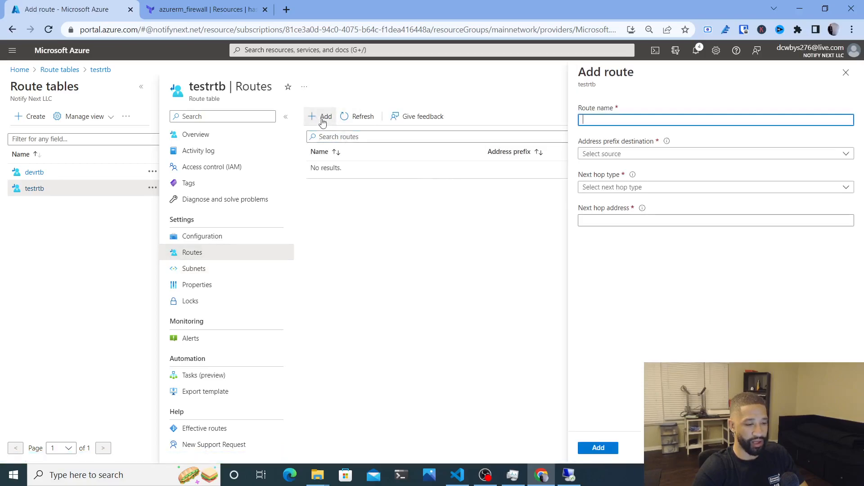
pyautogui.click(625, 117)
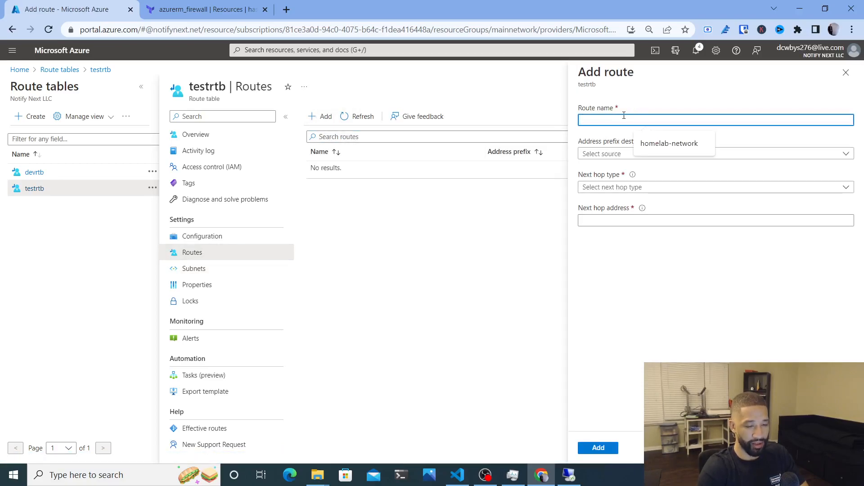
pyautogui.write('routeto')
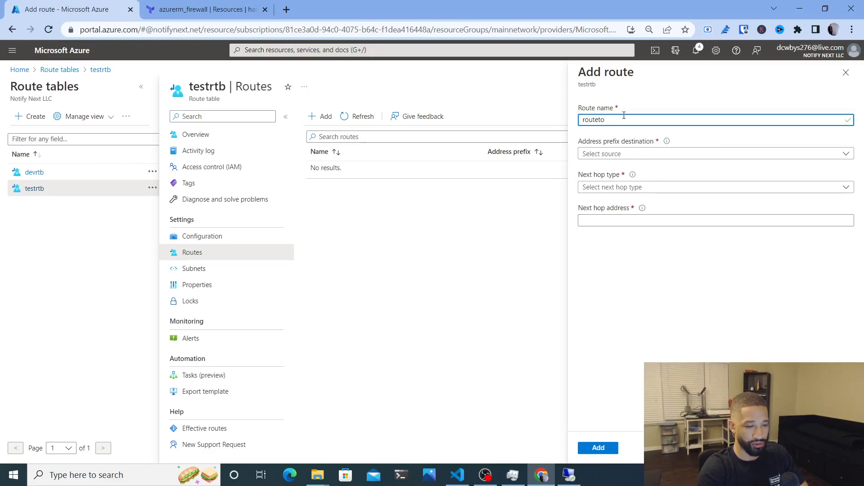
pyautogui.write('devvnet')
pyautogui.click(604, 155)
pyautogui.click(607, 167)
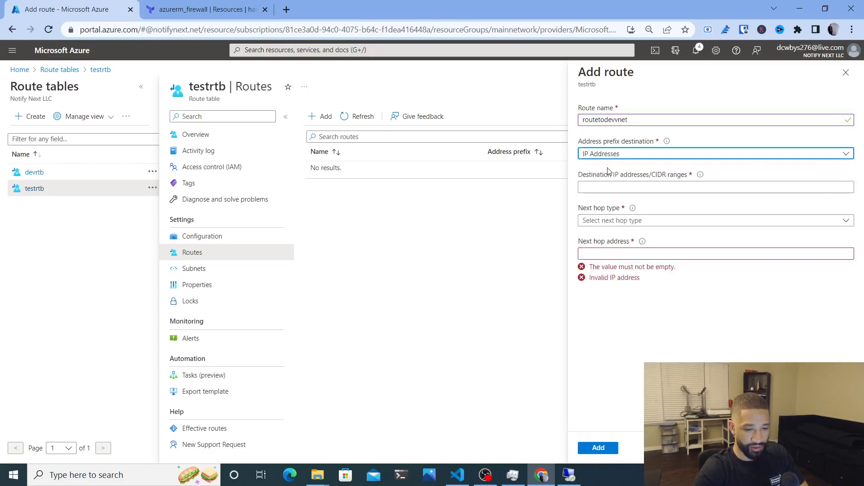
pyautogui.click(625, 190)
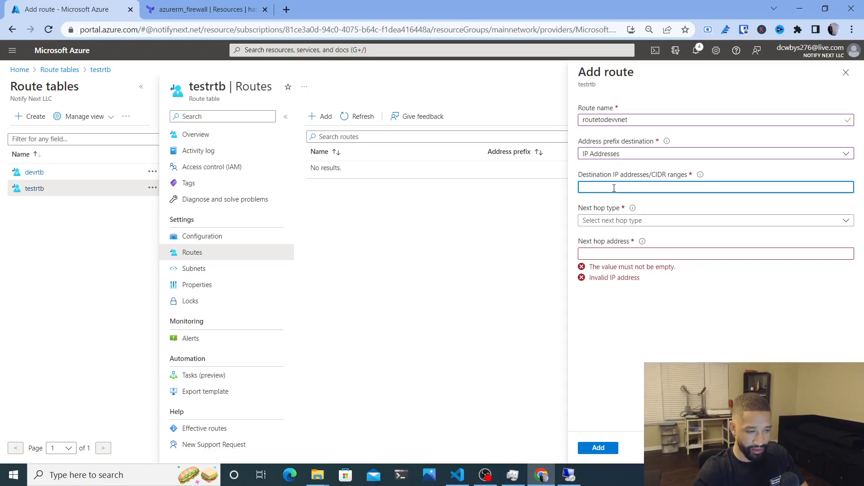
pyautogui.write('10')
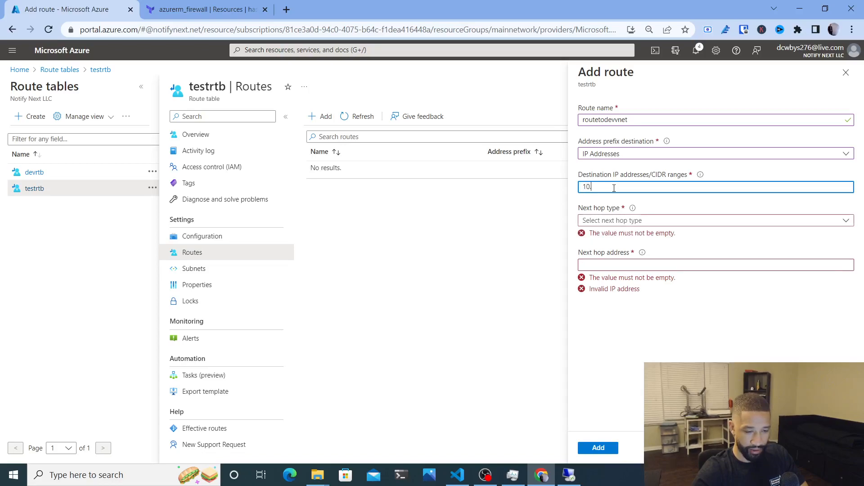
pyautogui.write('.0')
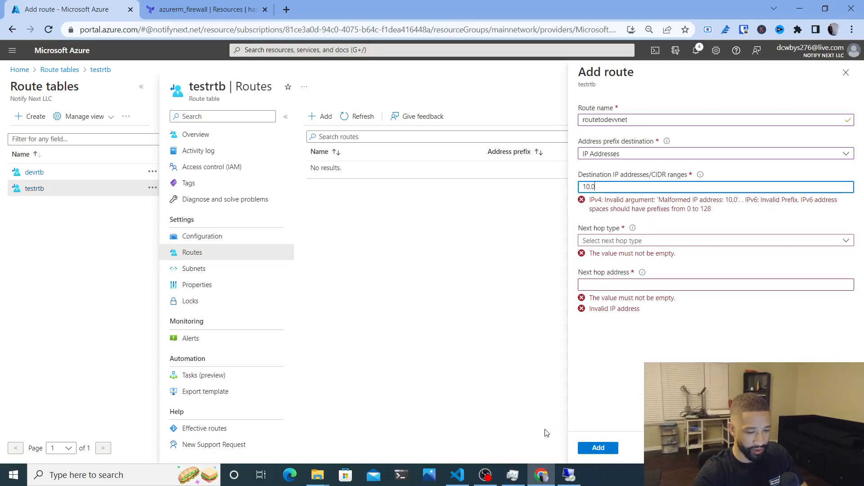
pyautogui.click(457, 475)
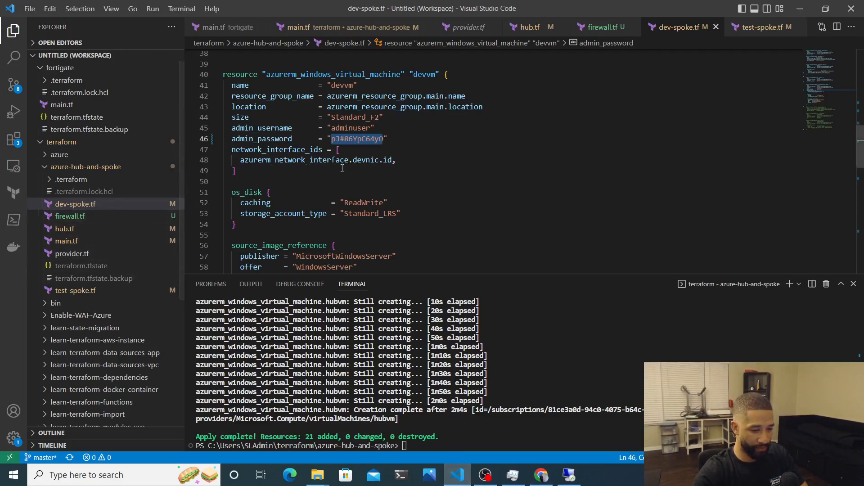
# Copy devnetwork's address space 10.0.0.0/16 from the top of dev-spoke.tf
pyautogui.scroll(5, 342, 167)
pyautogui.scroll(8, 342, 167)
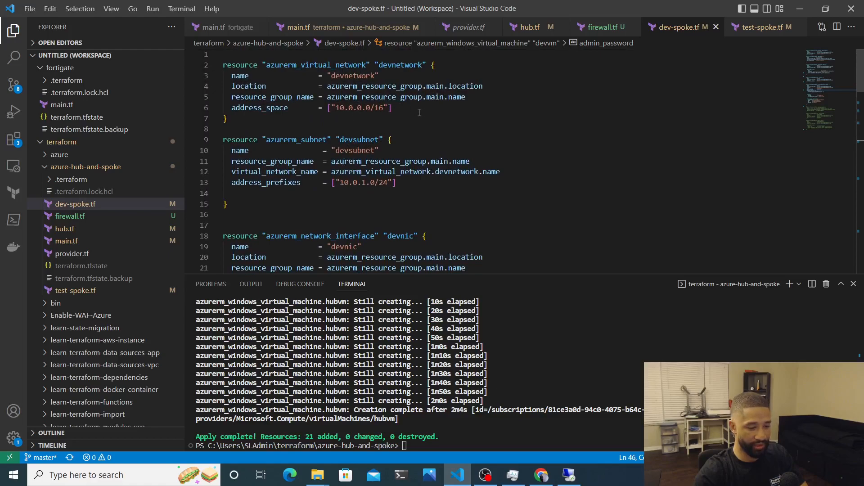
pyautogui.moveTo(339, 106); pyautogui.dragTo(387, 108)
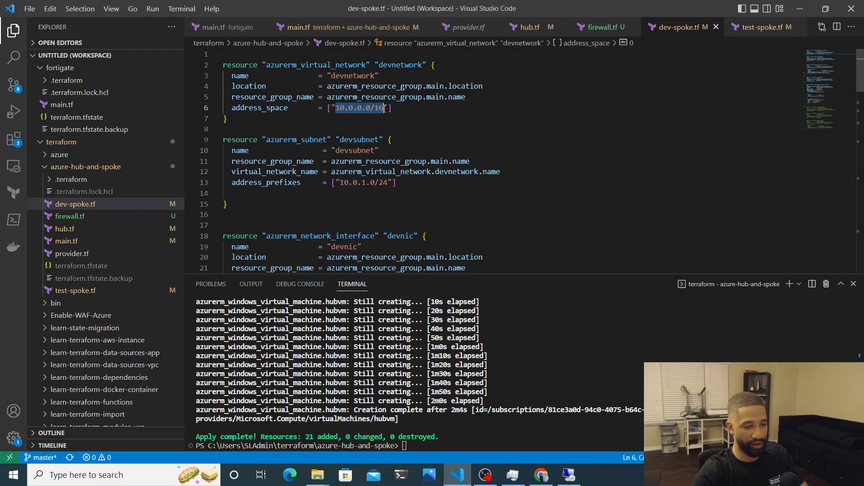
pyautogui.hotkey('alt', 'Tab')
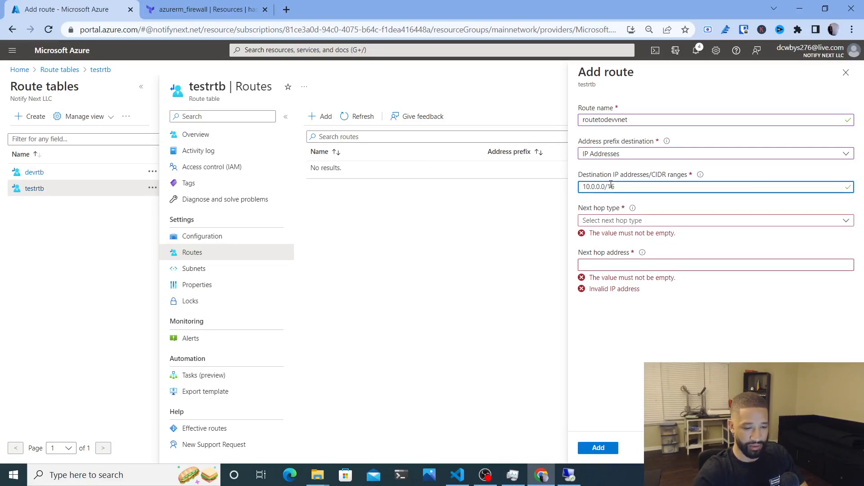
# Point routetodevvnet's next hop to virtual appliance 10.2.2.4, add the route, and return to the portal home
pyautogui.click(664, 221)
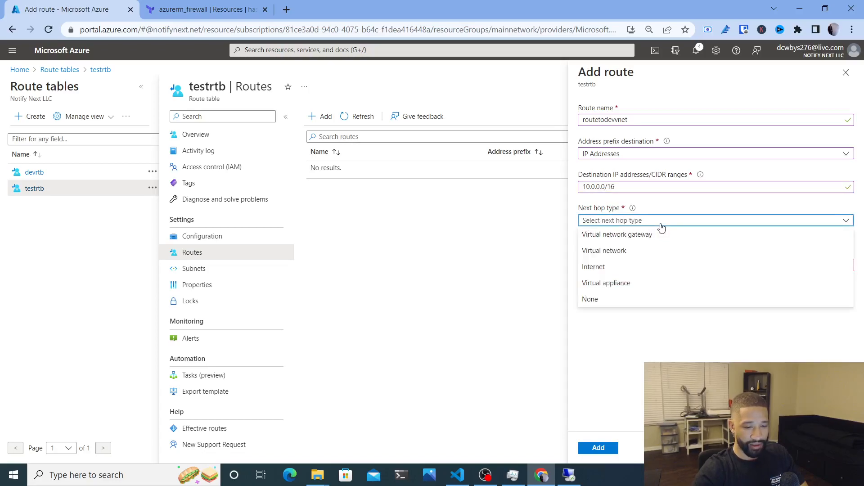
pyautogui.click(620, 284)
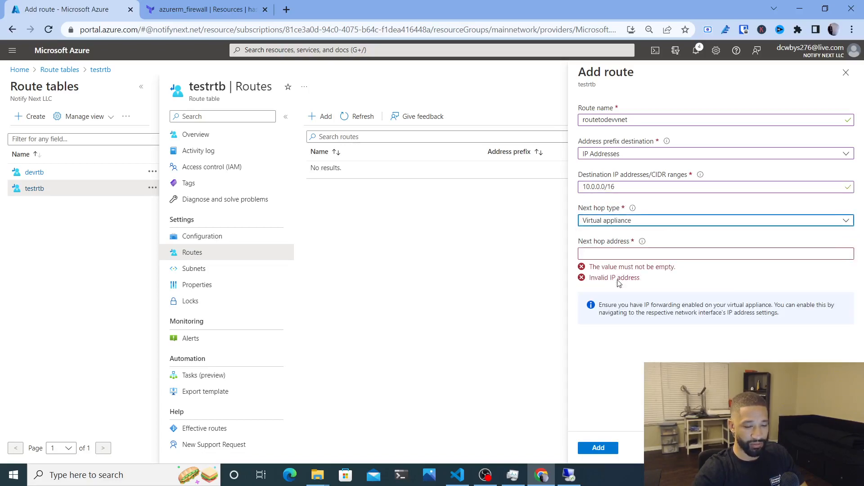
pyautogui.click(619, 249)
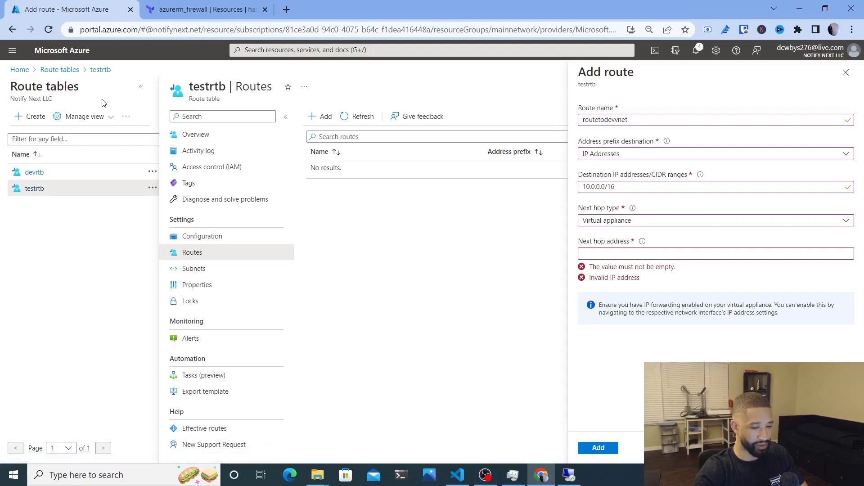
pyautogui.click(604, 253)
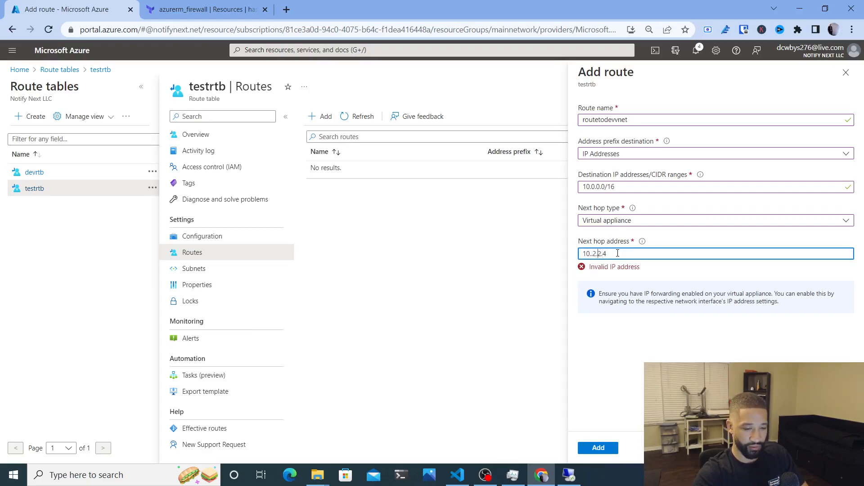
pyautogui.press('BackSpace')
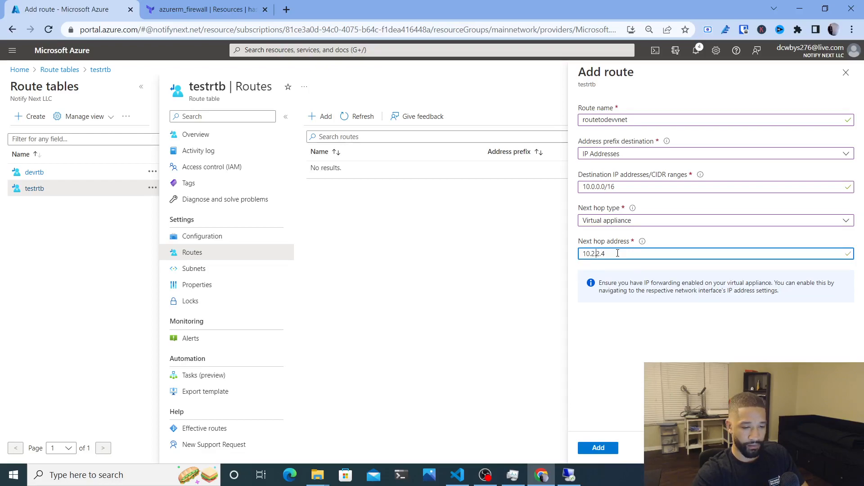
pyautogui.click(603, 447)
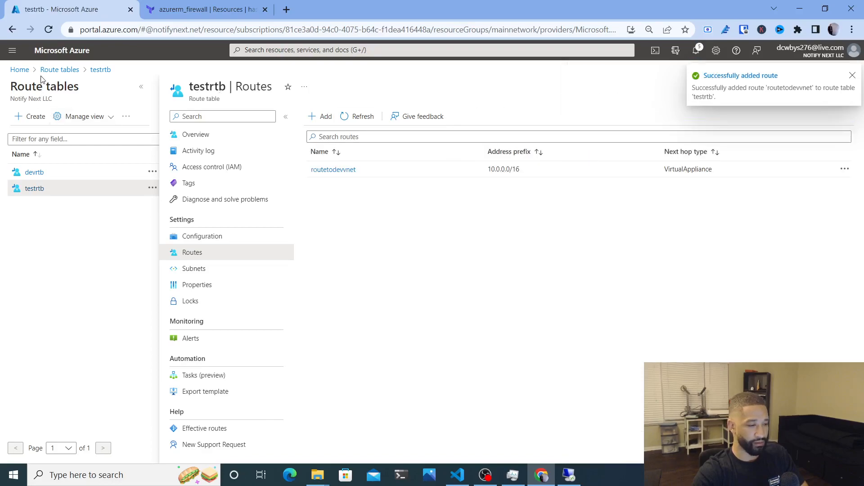
pyautogui.click(22, 68)
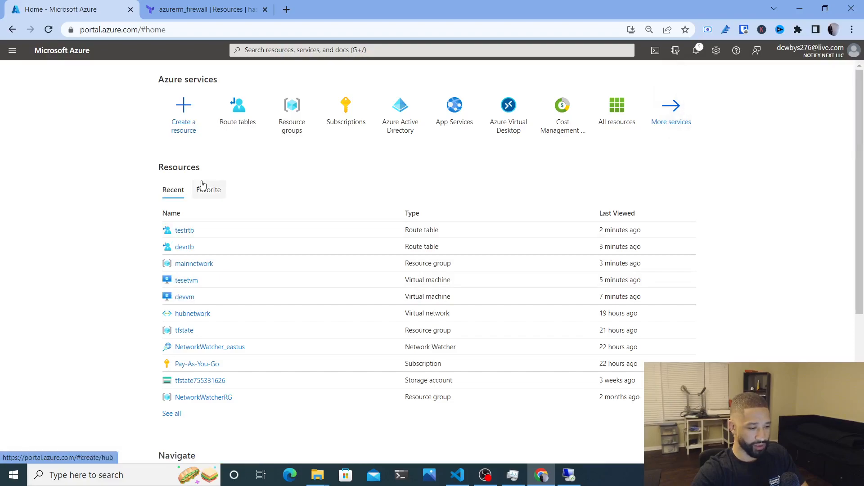
# Open testfirewall in the mainnetwork resource group and confirm its private IP is 10.2.2.4
pyautogui.click(278, 125)
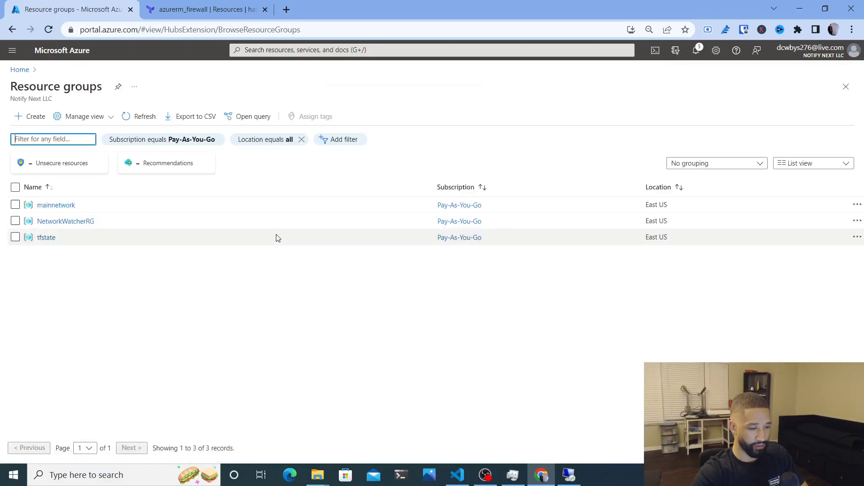
pyautogui.click(56, 205)
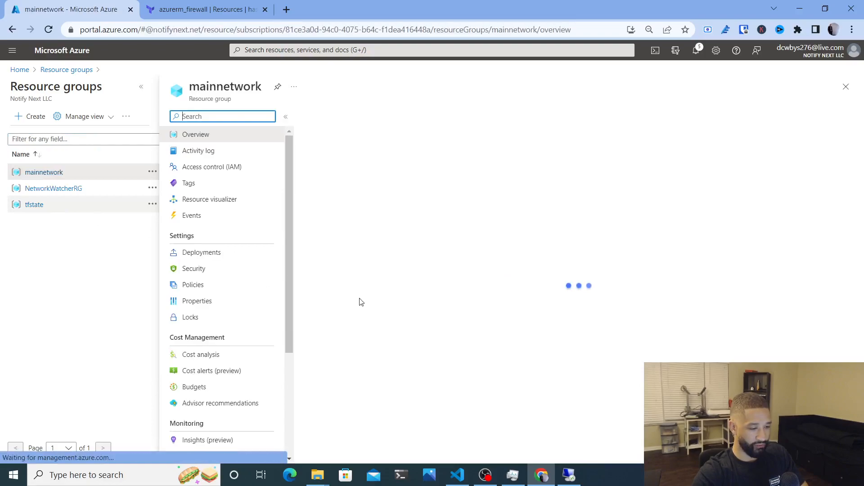
pyautogui.scroll(-3, 397, 298)
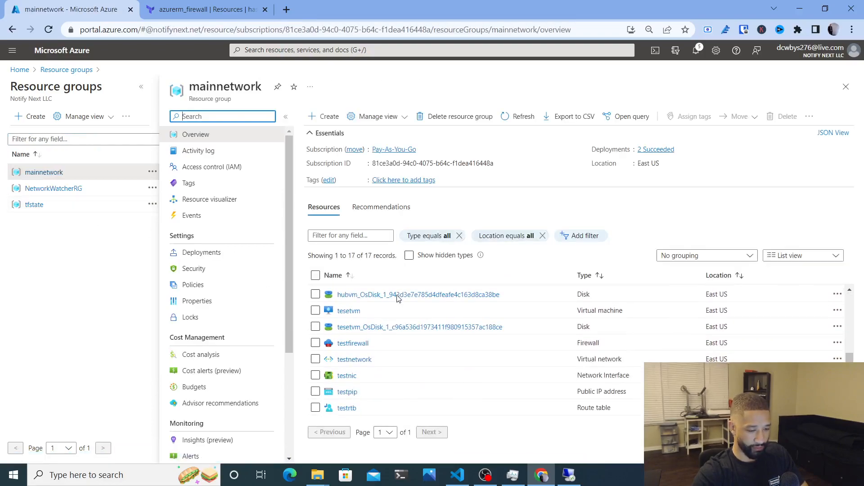
pyautogui.click(353, 344)
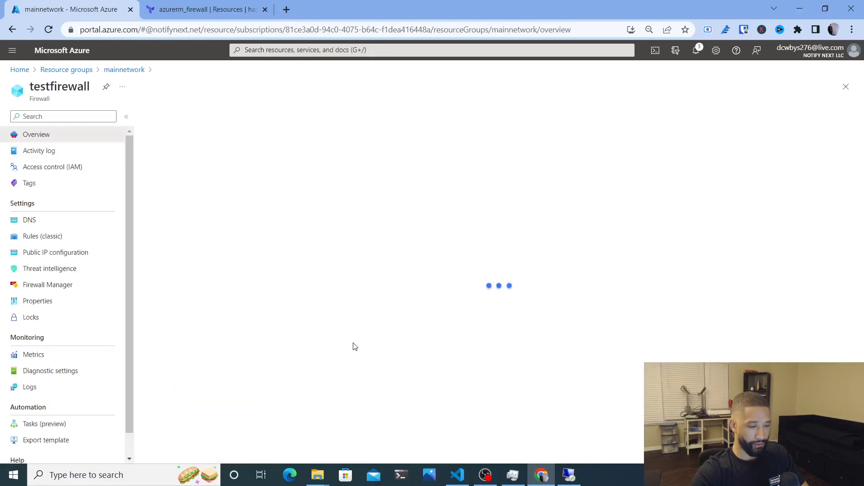
pyautogui.moveTo(596, 192)
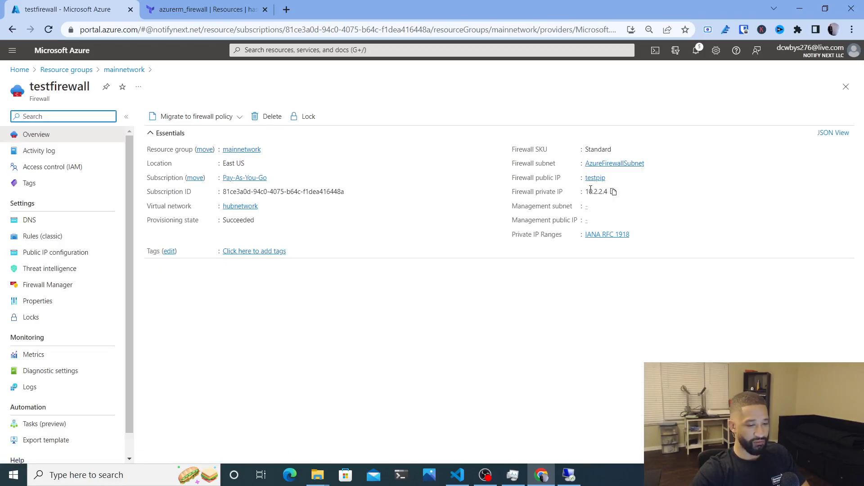
# Search 'route' to bring up the Route tables list with devrtb and testrtb
pyautogui.click(282, 52)
pyautogui.write('route')
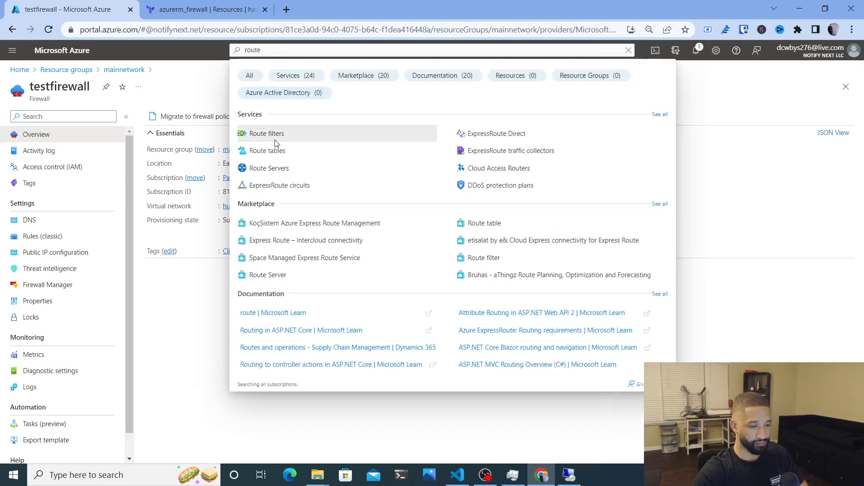
pyautogui.click(268, 151)
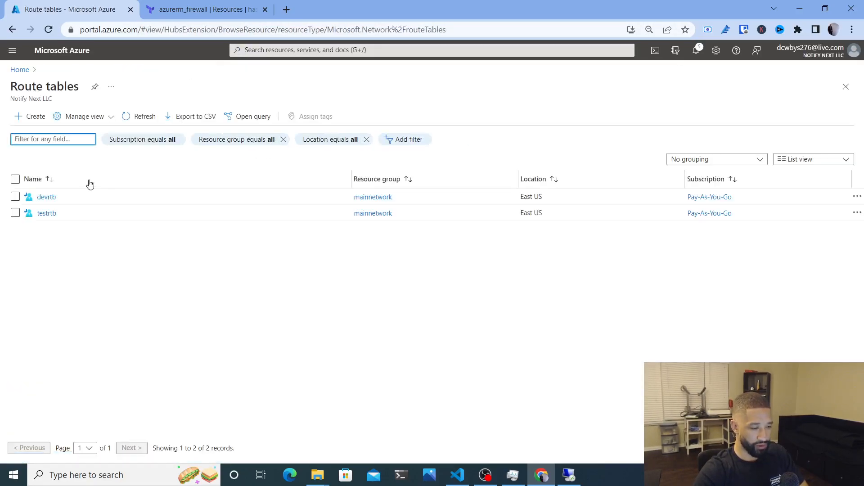
# Start a new route on devrtb named routetotestvnet with destination type IP Addresses
pyautogui.click(46, 197)
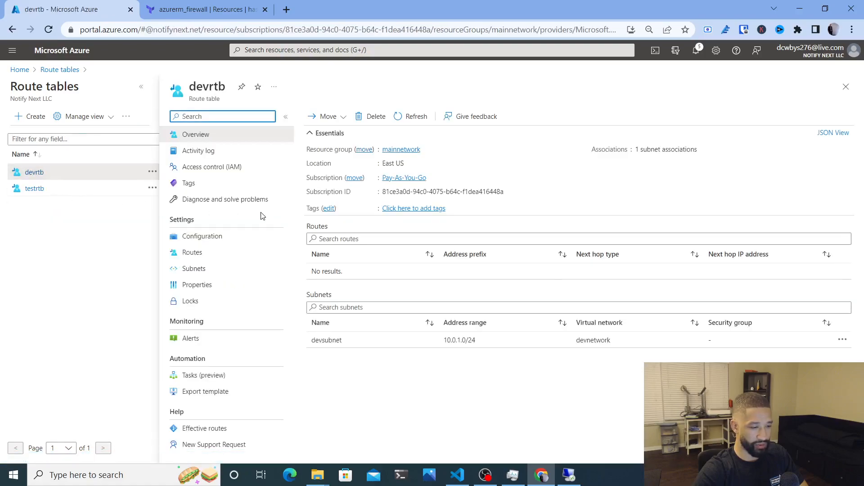
pyautogui.click(239, 254)
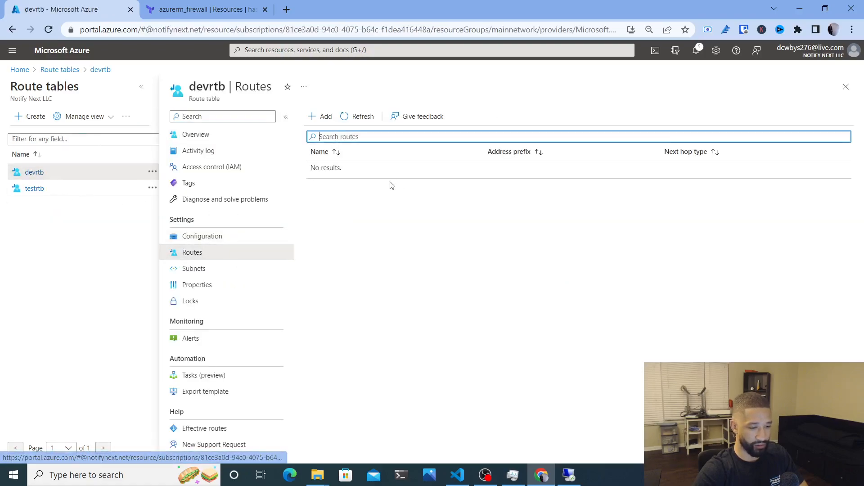
pyautogui.click(325, 118)
pyautogui.click(611, 118)
pyautogui.write('routetotestvnet')
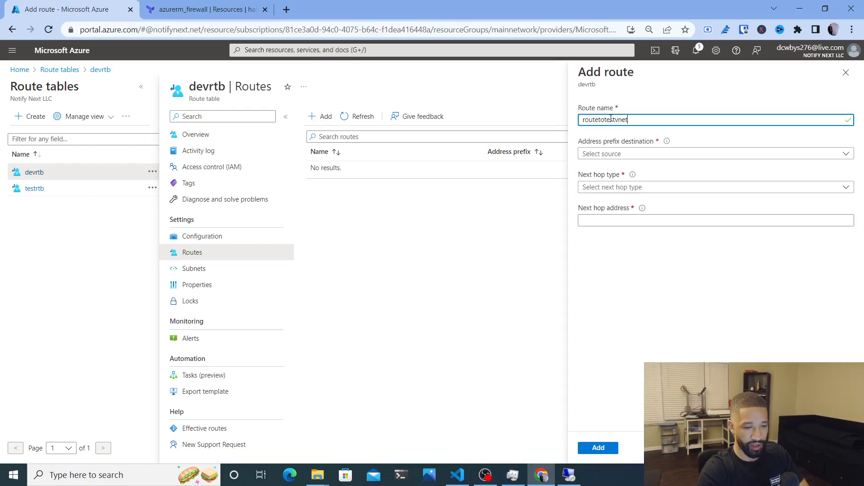
pyautogui.click(619, 154)
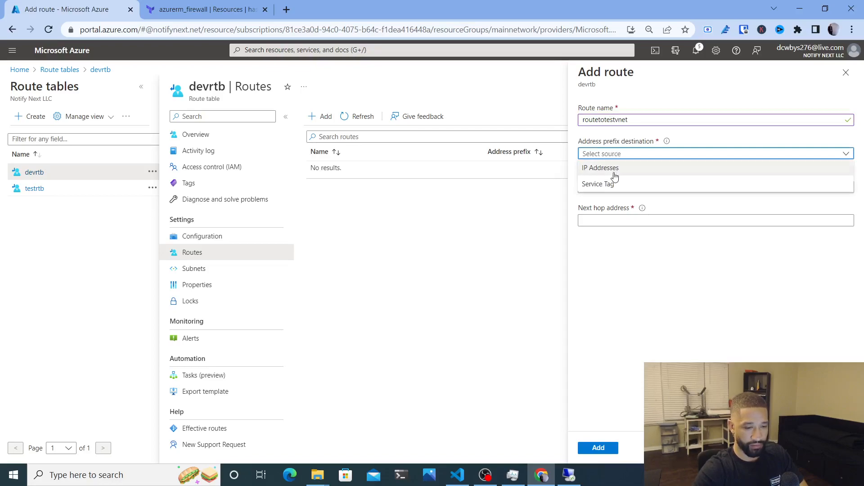
pyautogui.click(613, 169)
# Enter destination 10.1.0.0/16, checking the test spoke's address space in test-spoke.tf
pyautogui.click(619, 186)
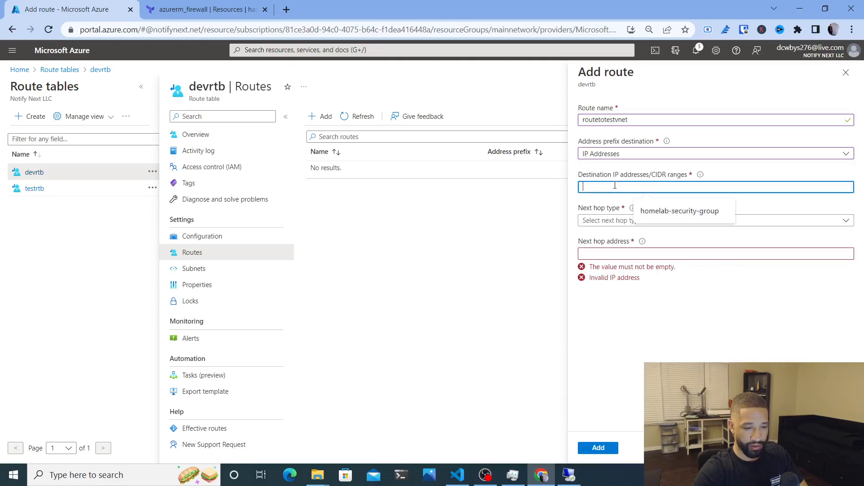
pyautogui.write('10.1.')
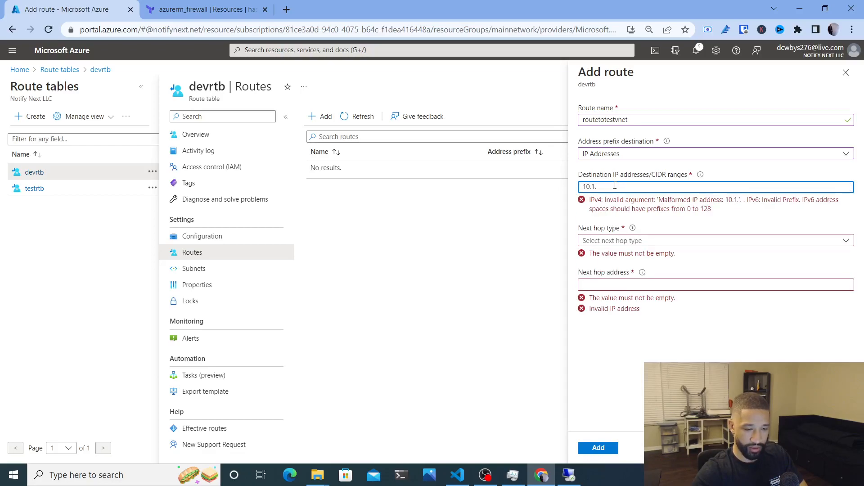
pyautogui.click(457, 475)
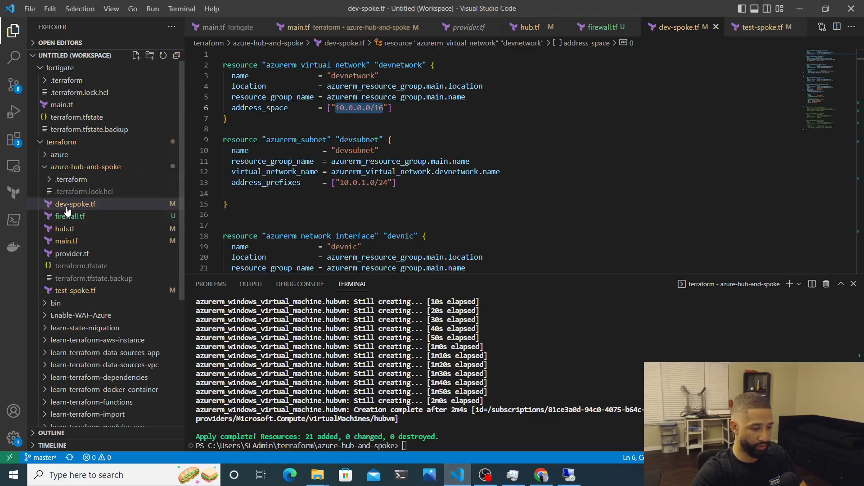
pyautogui.click(80, 289)
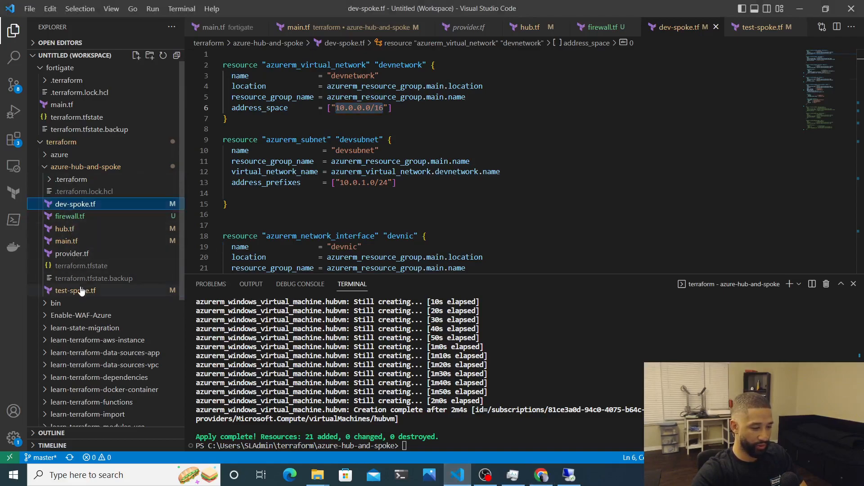
pyautogui.scroll(10, 338, 176)
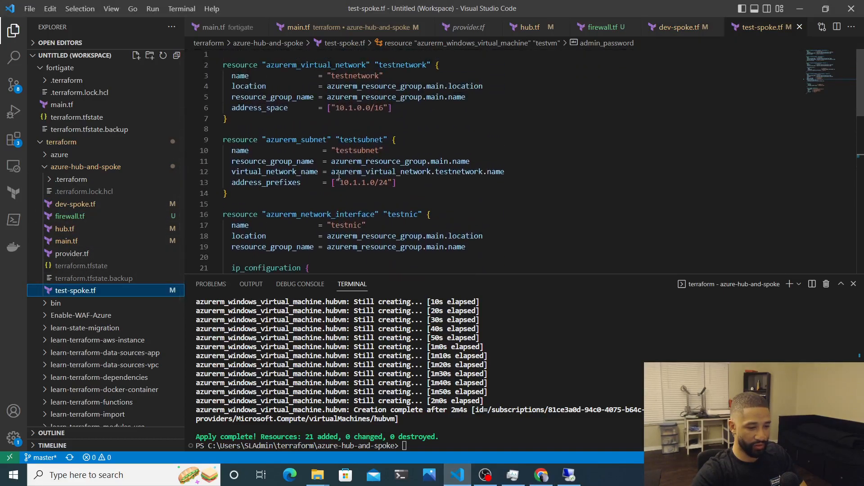
pyautogui.hotkey('alt', 'Tab')
pyautogui.write('0.0/16')
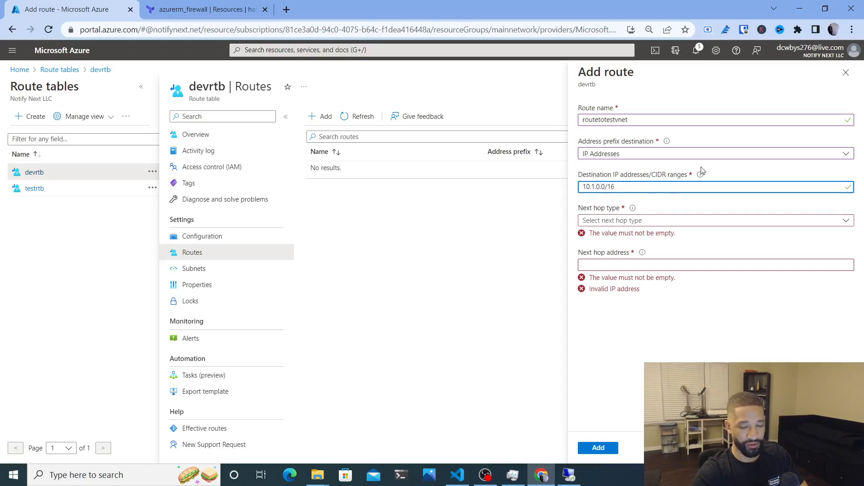
# Set the next hop to virtual appliance 10.2.2.4 and add the route
pyautogui.click(610, 221)
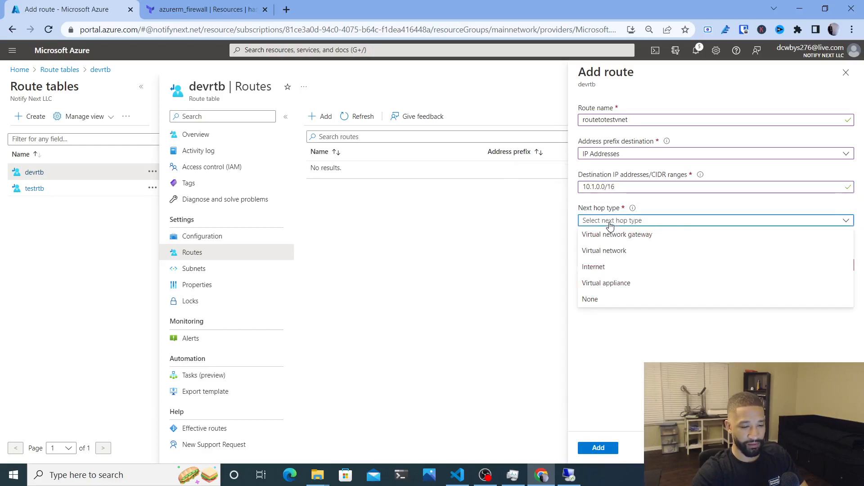
pyautogui.click(610, 283)
pyautogui.click(609, 255)
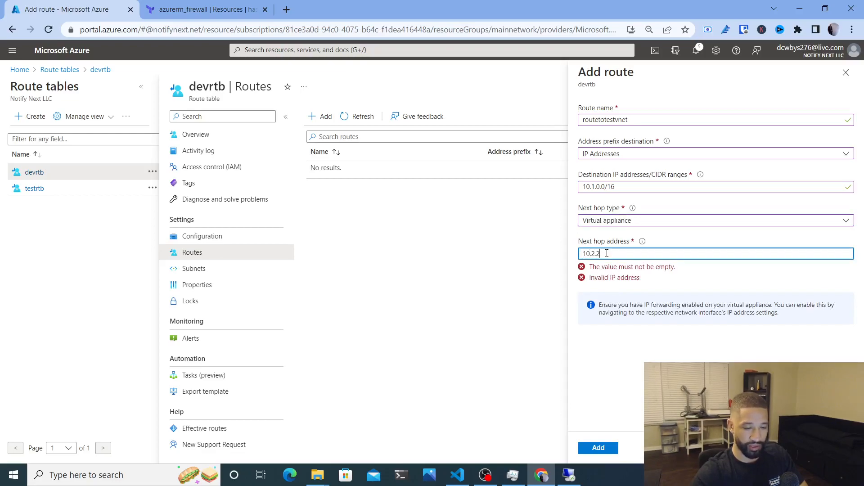
pyautogui.click(596, 452)
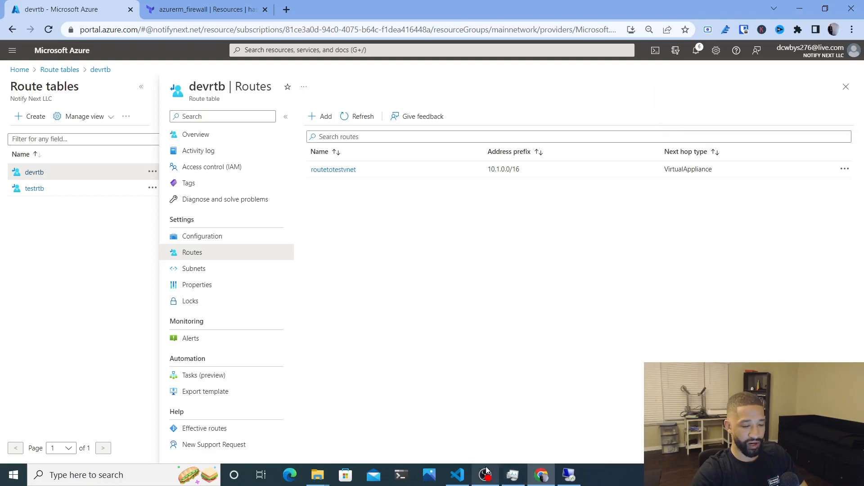
pyautogui.click(569, 475)
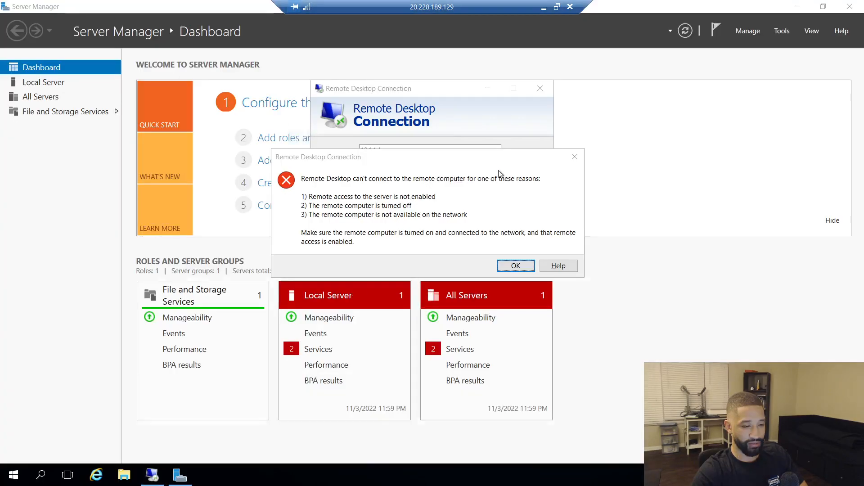
pyautogui.click(517, 266)
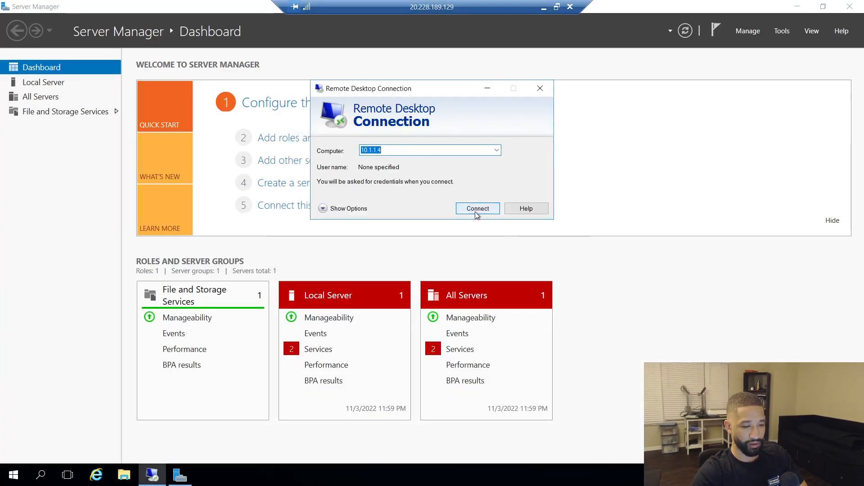
pyautogui.click(476, 211)
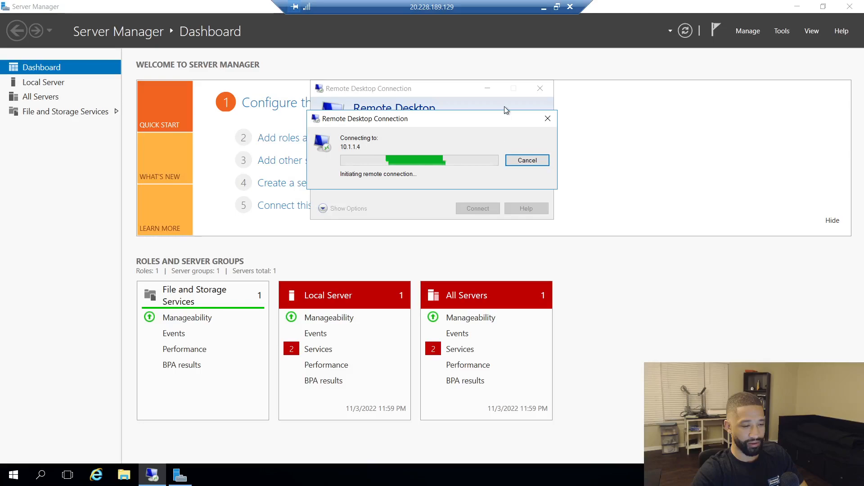
pyautogui.click(544, 8)
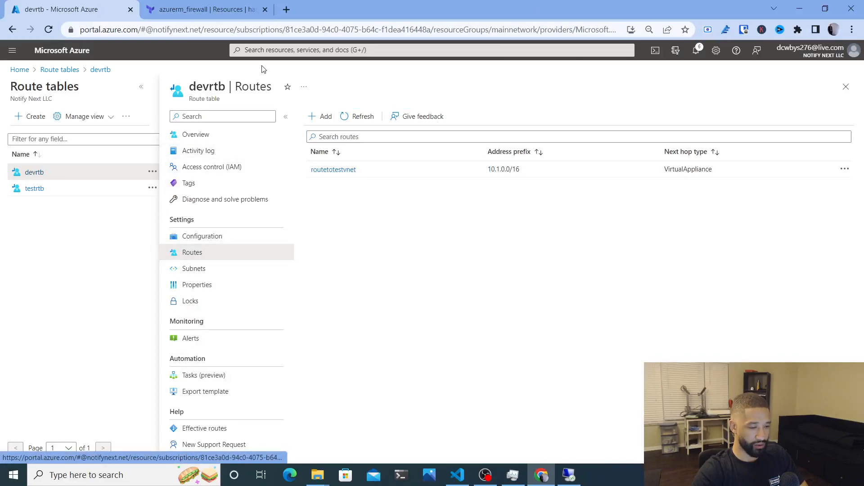
# Open testfirewall's Rules (classic), Network rule collection tab, and start a new collection
pyautogui.click(20, 71)
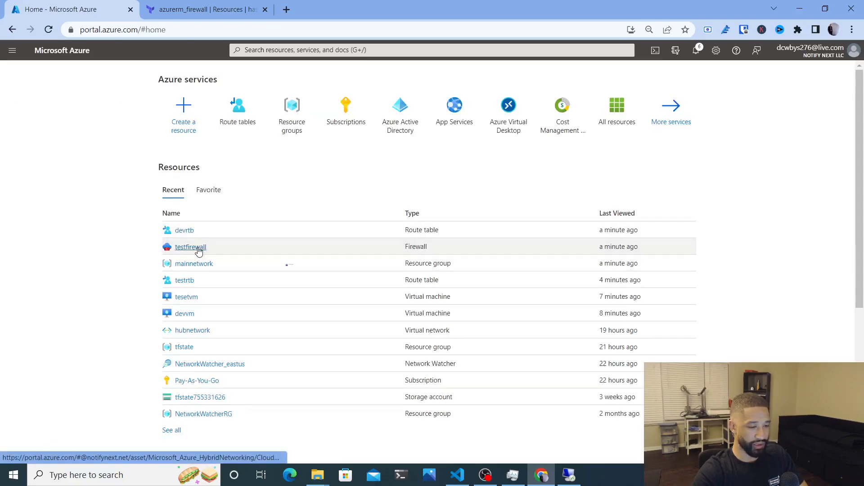
pyautogui.click(199, 250)
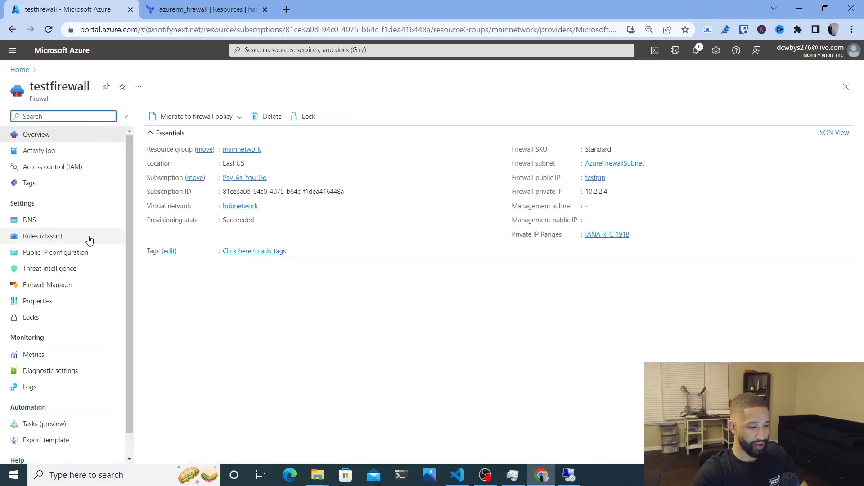
pyautogui.click(50, 239)
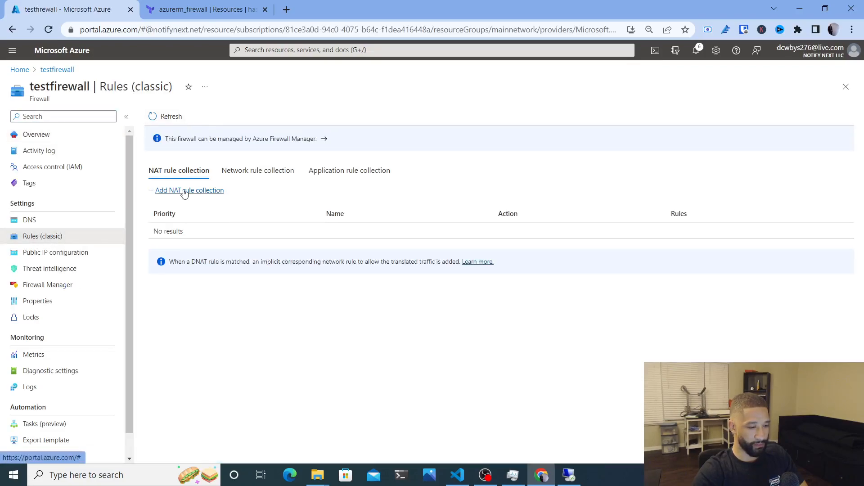
pyautogui.click(258, 175)
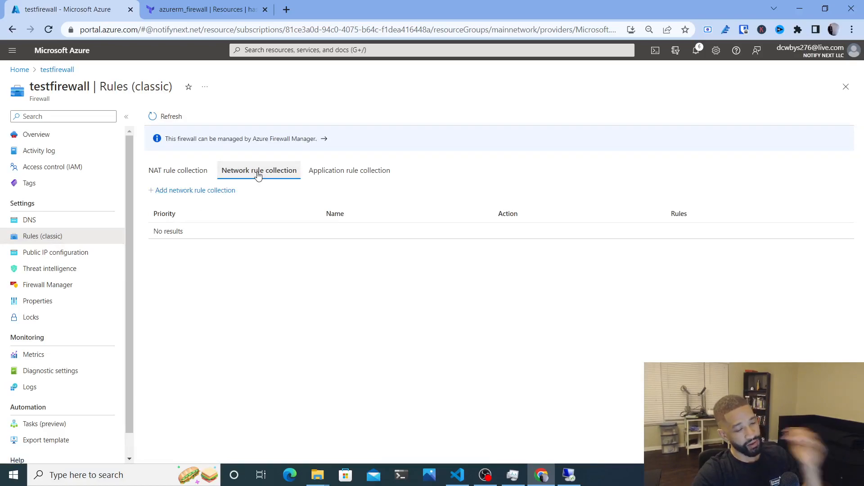
pyautogui.click(183, 191)
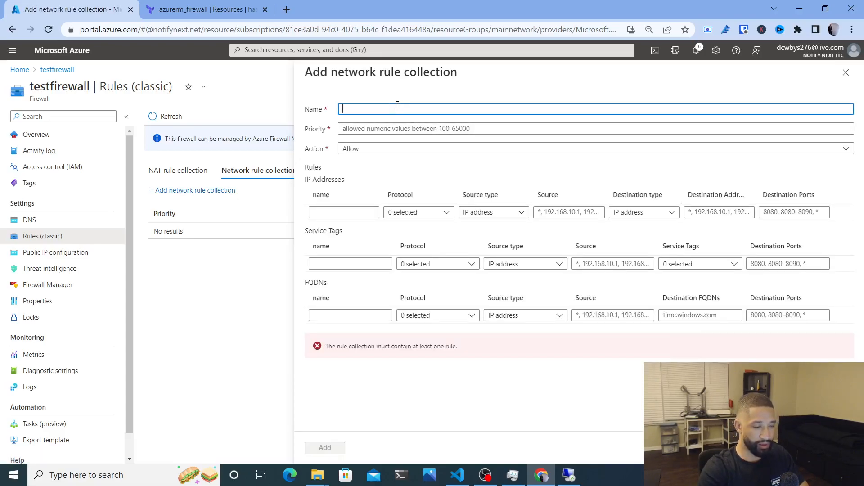
# Name the collection allowvnetcommunication, keep action Allow, and change priority from 100 to 200
pyautogui.write('allowvnetcommunication')
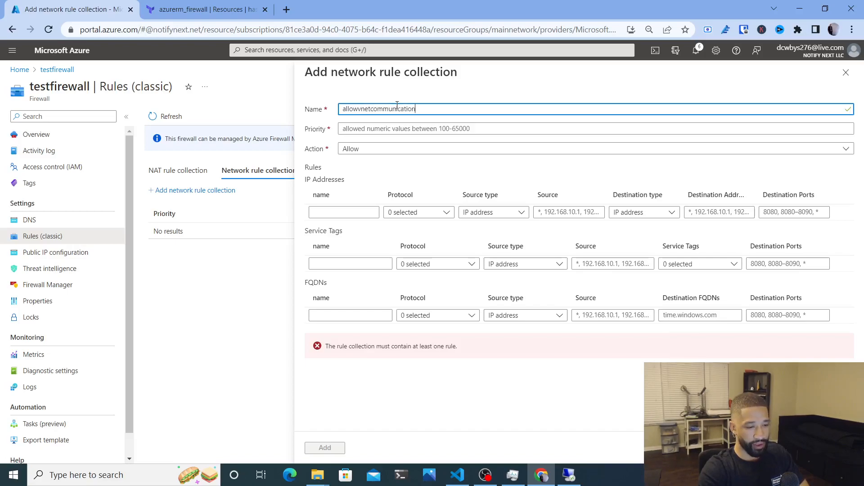
pyautogui.click(381, 149)
pyautogui.click(381, 150)
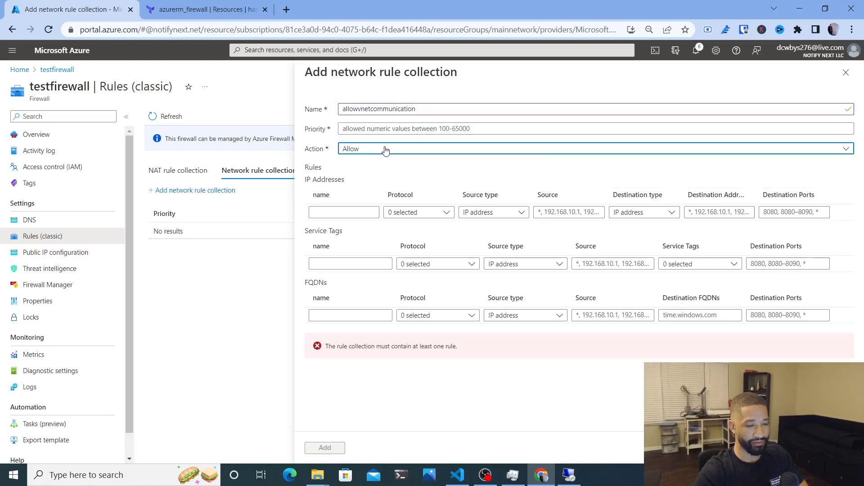
pyautogui.click(379, 131)
pyautogui.write('100')
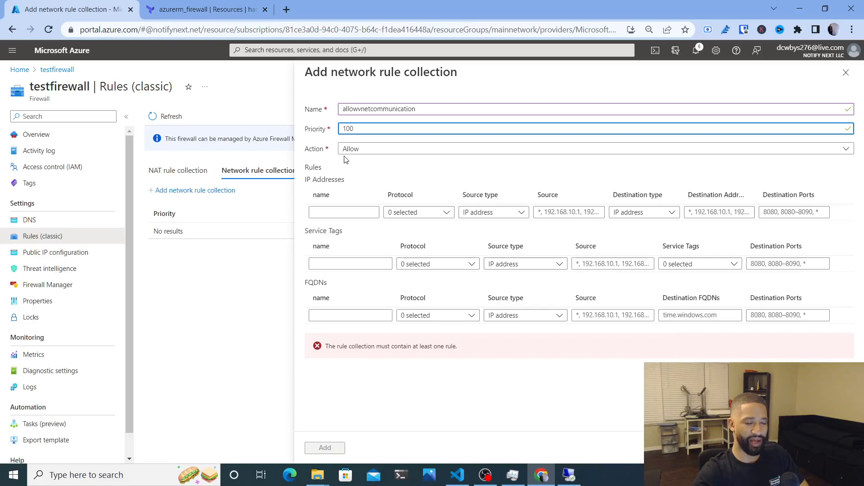
pyautogui.press('BackSpace')
pyautogui.press('BackSpace')
pyautogui.press('BackSpace')
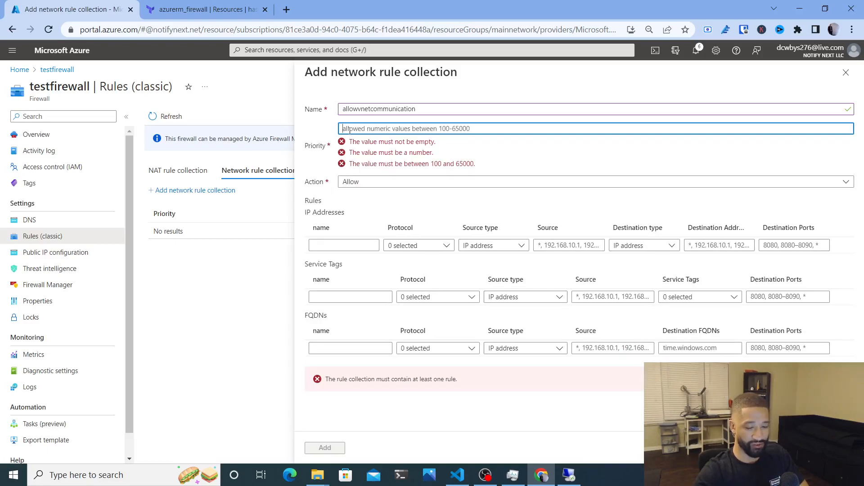
pyautogui.write('200')
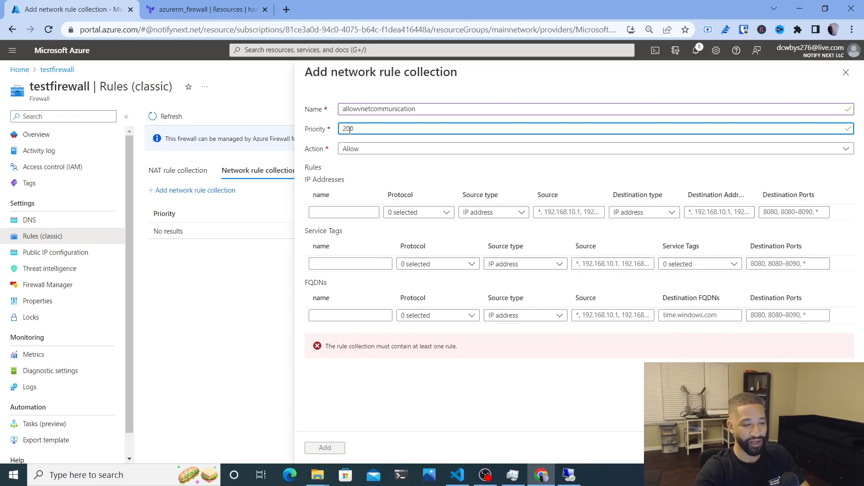
# Name the first IP address rule routetotest with protocol Any
pyautogui.click(349, 215)
pyautogui.write('a')
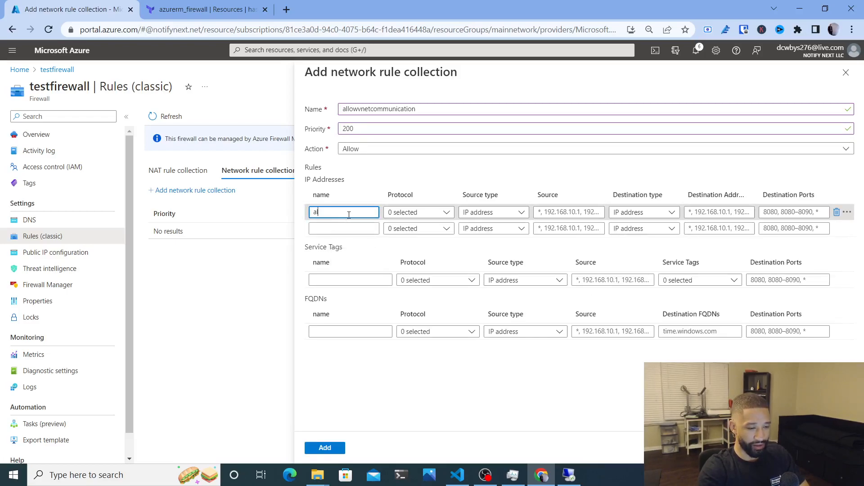
pyautogui.write('outetotest')
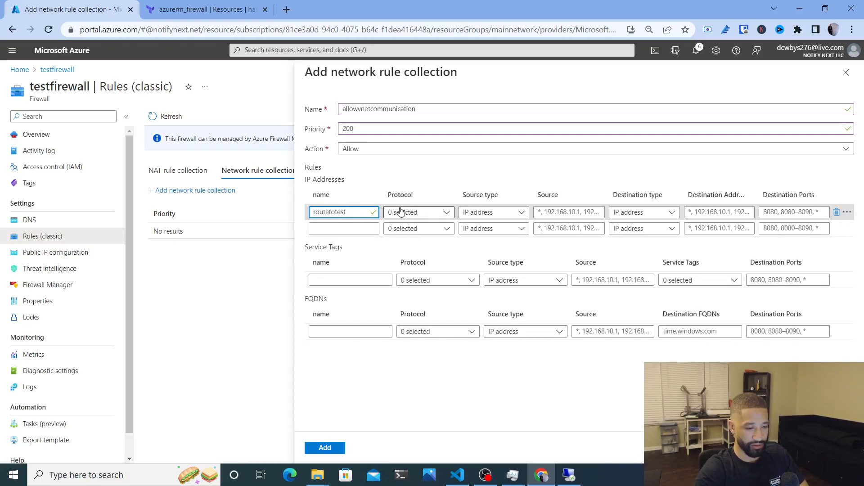
pyautogui.click(450, 216)
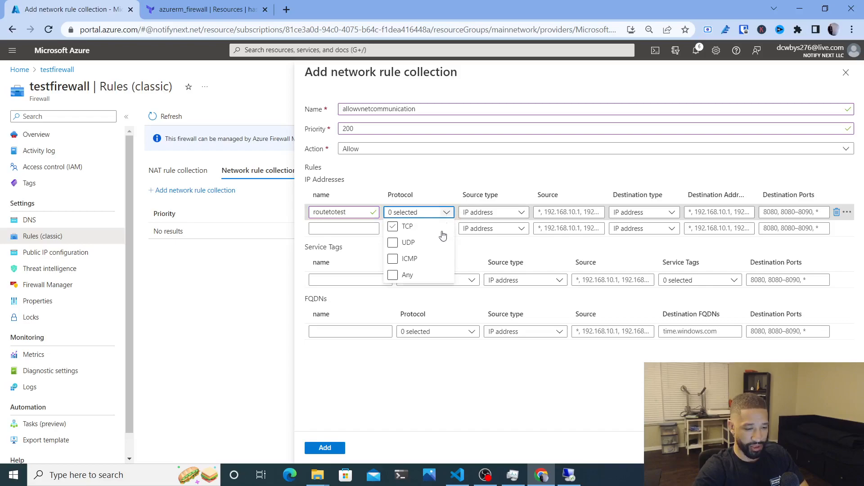
pyautogui.click(392, 275)
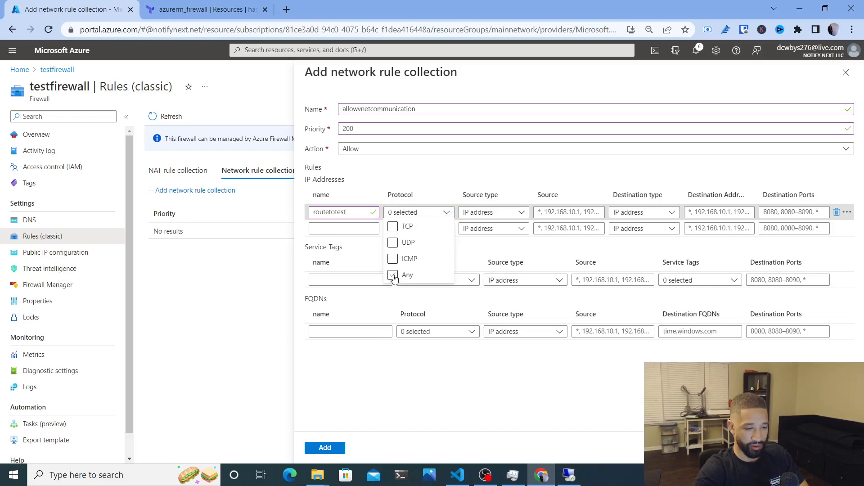
# Give routetotest source 10.0.0.0/16, destination 10.1.0.0/16 and destination ports *
pyautogui.click(551, 212)
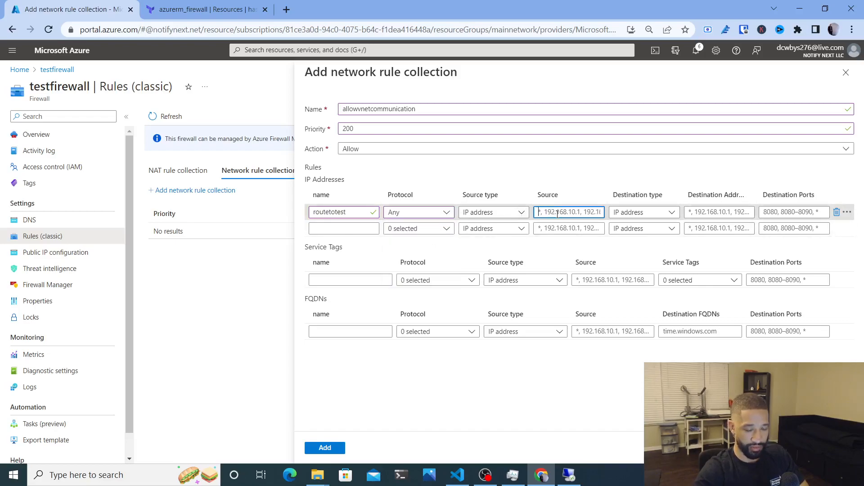
pyautogui.write('10.')
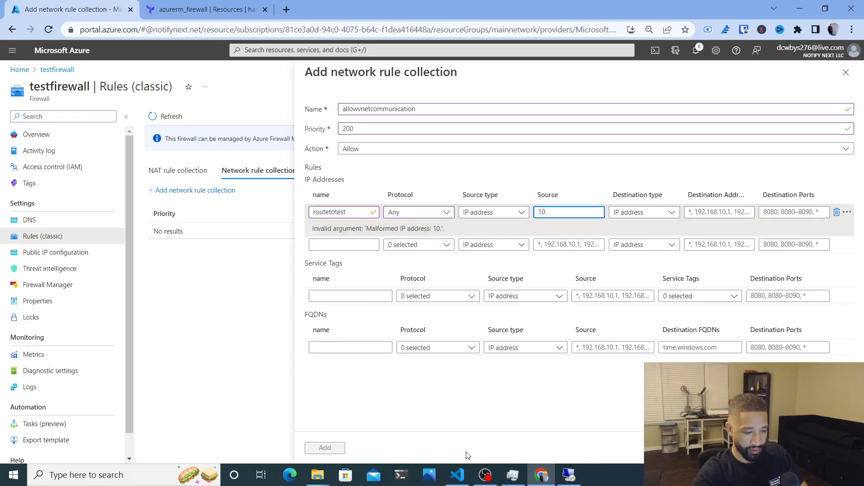
pyautogui.click(458, 477)
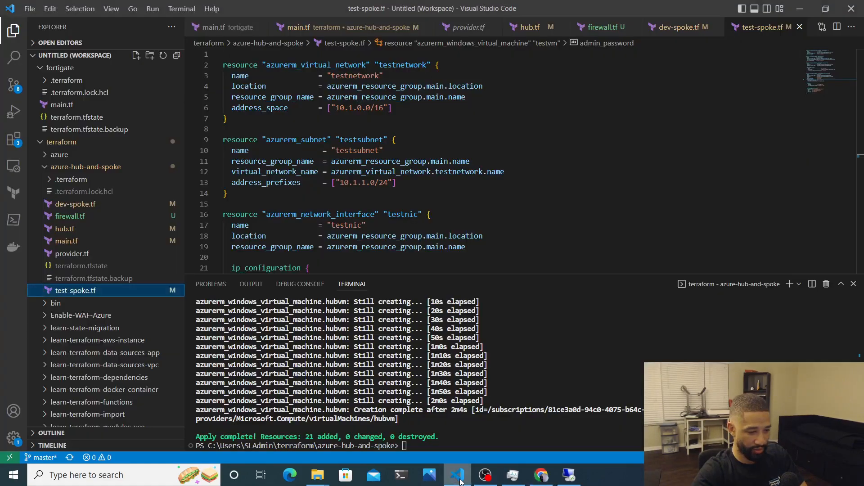
pyautogui.click(459, 477)
pyautogui.write('.')
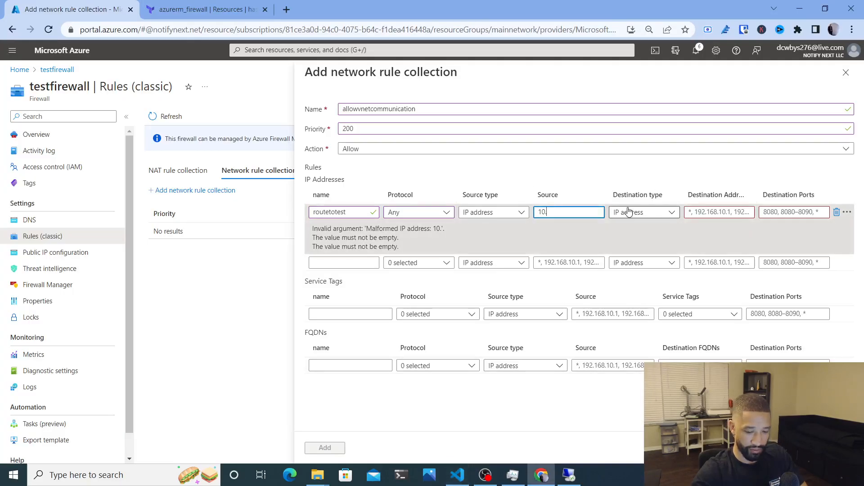
pyautogui.write('0.0.0')
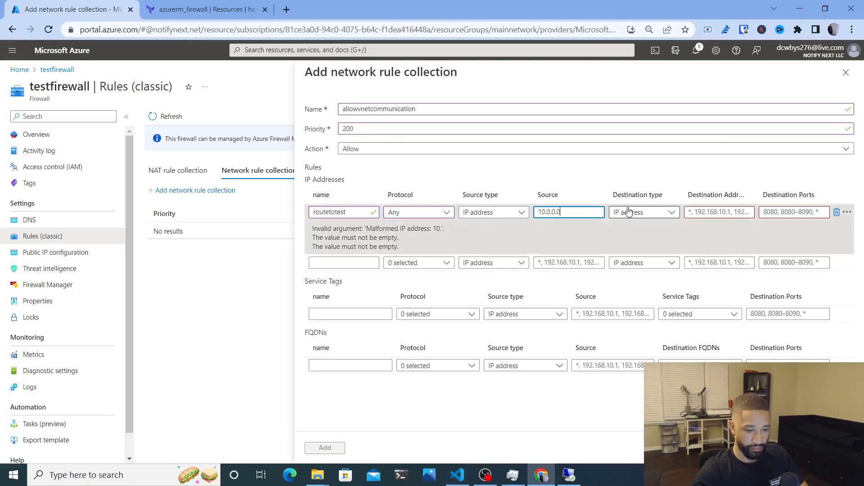
pyautogui.write('/16')
pyautogui.click(707, 211)
pyautogui.write('10.')
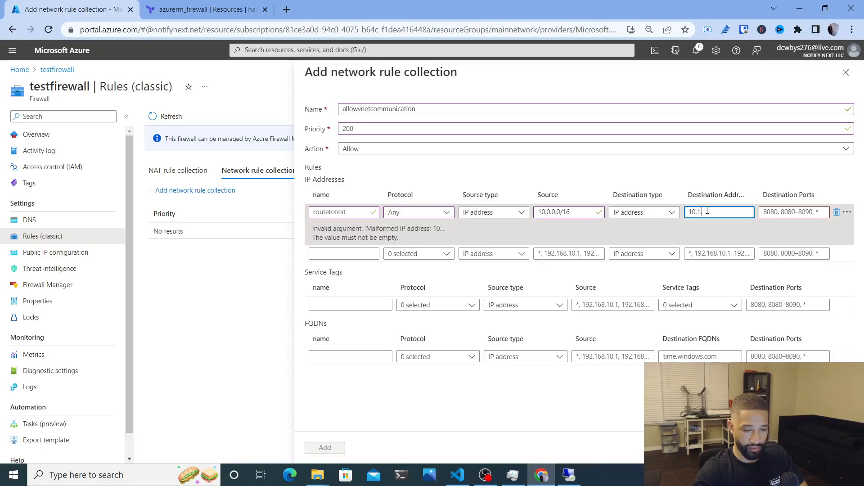
pyautogui.write('1.0.0/16')
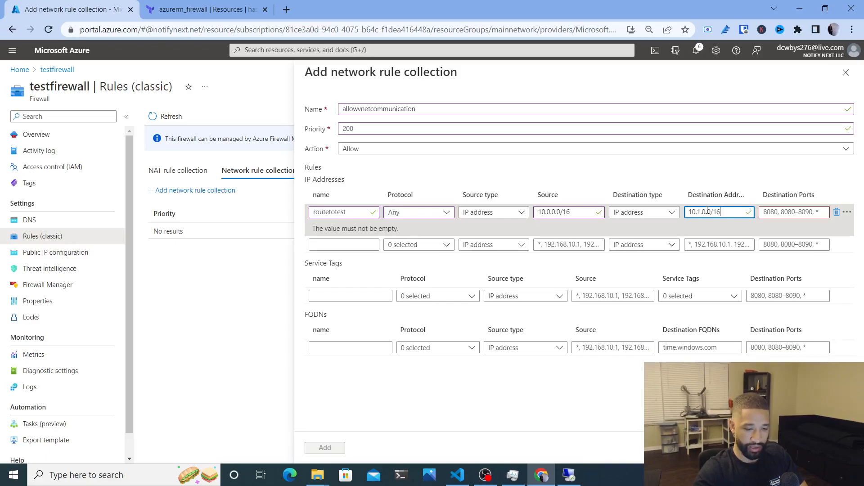
pyautogui.click(788, 212)
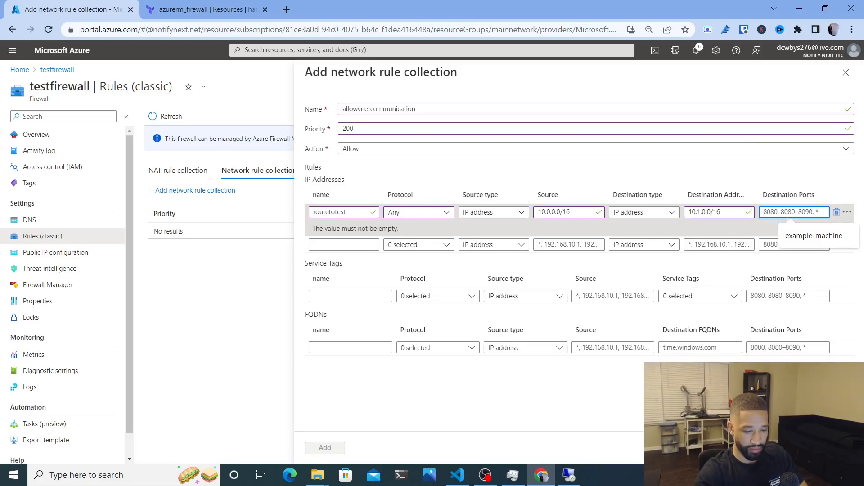
pyautogui.write('*')
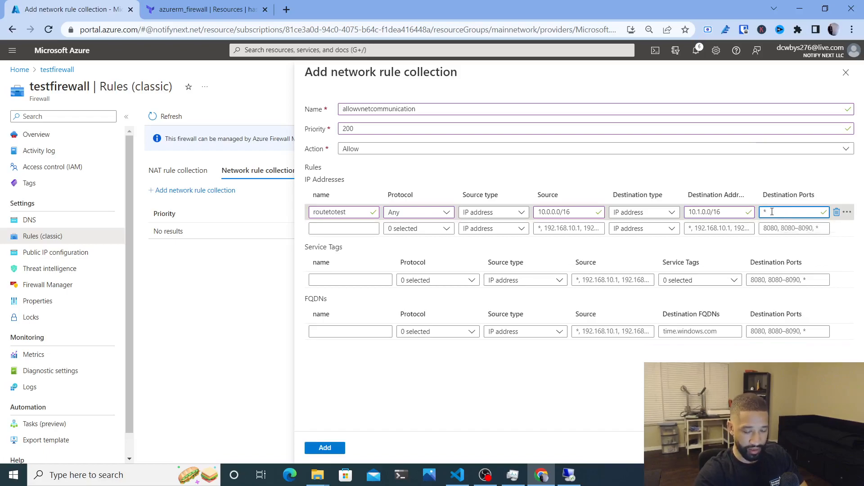
pyautogui.click(347, 232)
# Add a second rule named routetodev with protocol Any
pyautogui.write('routeto')
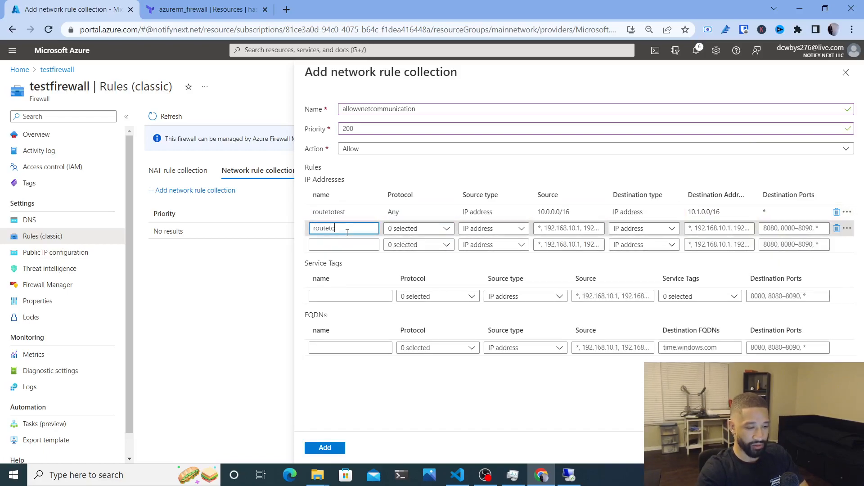
pyautogui.write('dev')
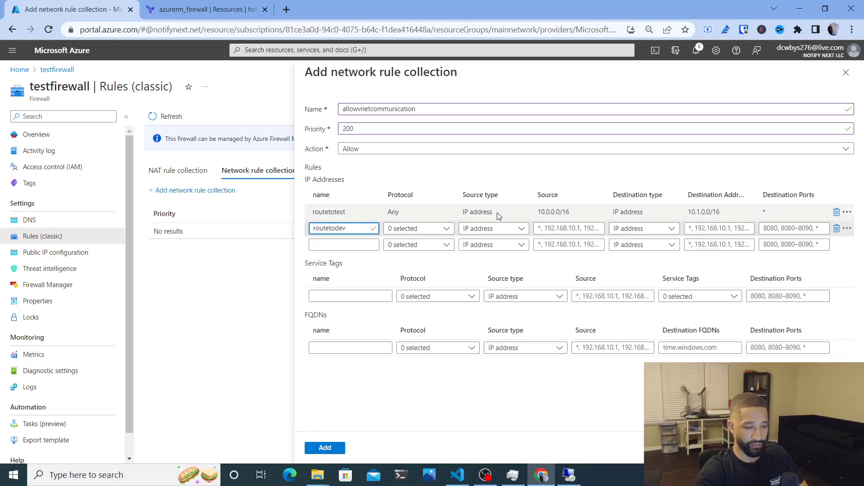
pyautogui.click(446, 230)
pyautogui.click(398, 291)
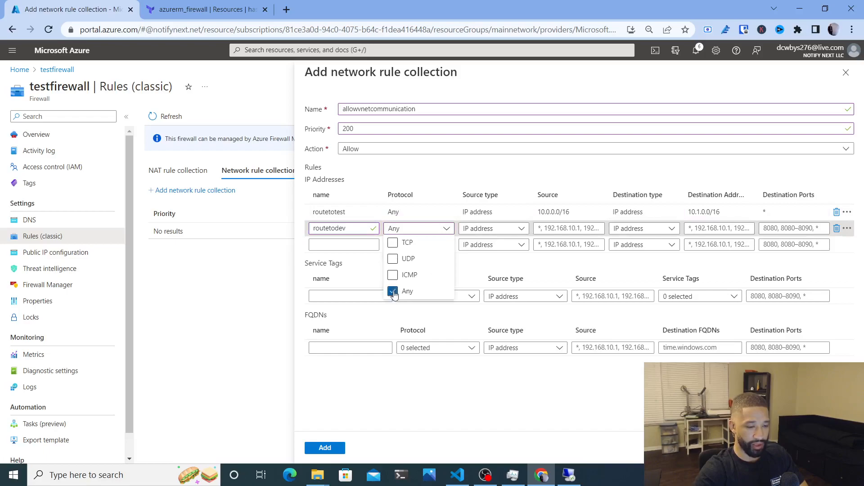
# Give routetodev source 10.1.0.0/16, destination 10.0.0.0/16, ports *, then add the collection
pyautogui.click(582, 230)
pyautogui.write('10.')
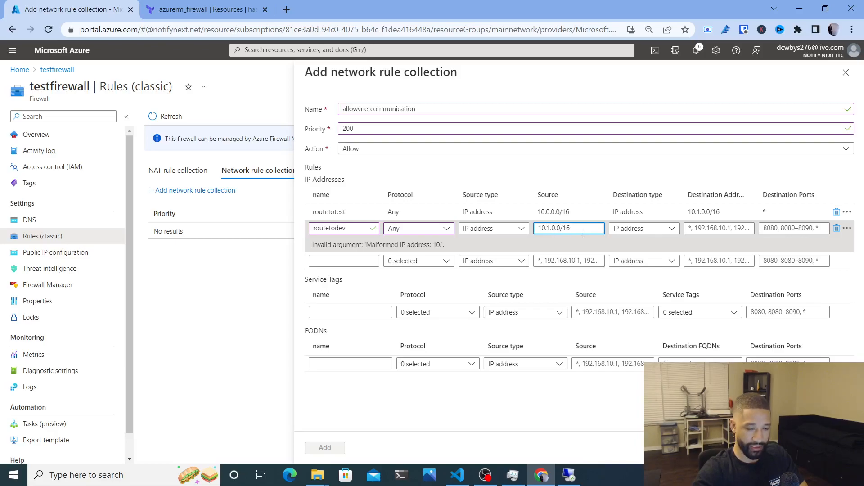
pyautogui.write('1.0.0/16')
pyautogui.press('Tab')
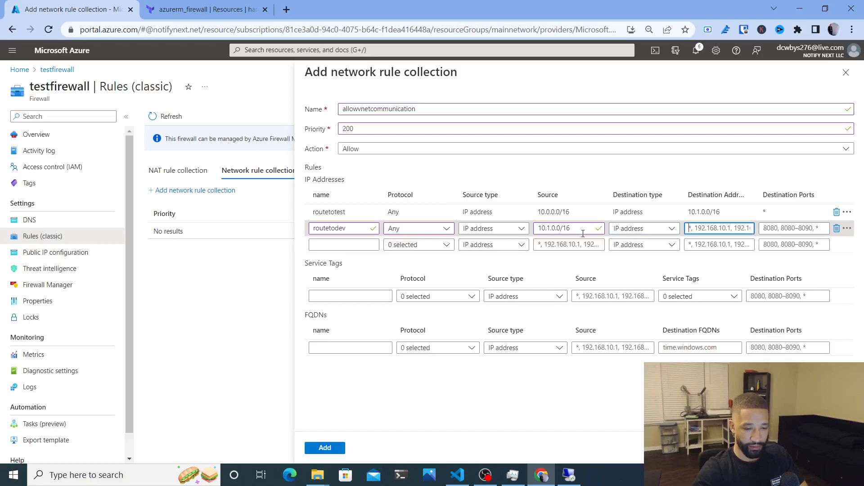
pyautogui.write('1')
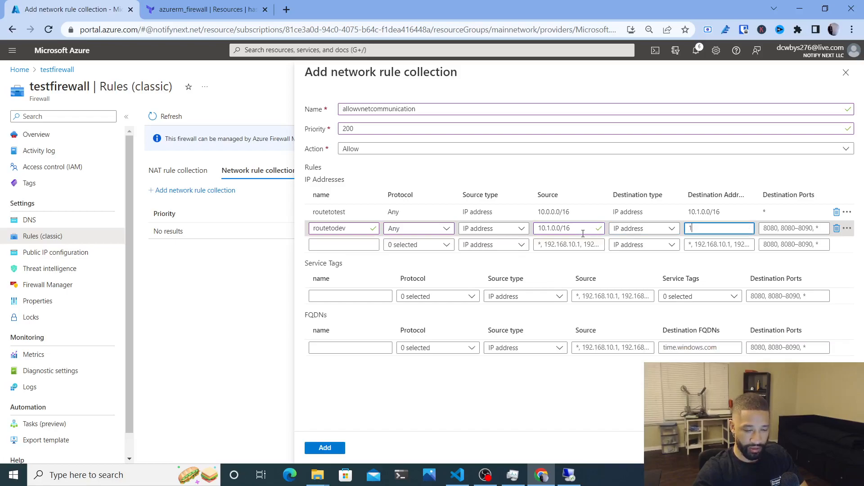
pyautogui.press('BackSpace')
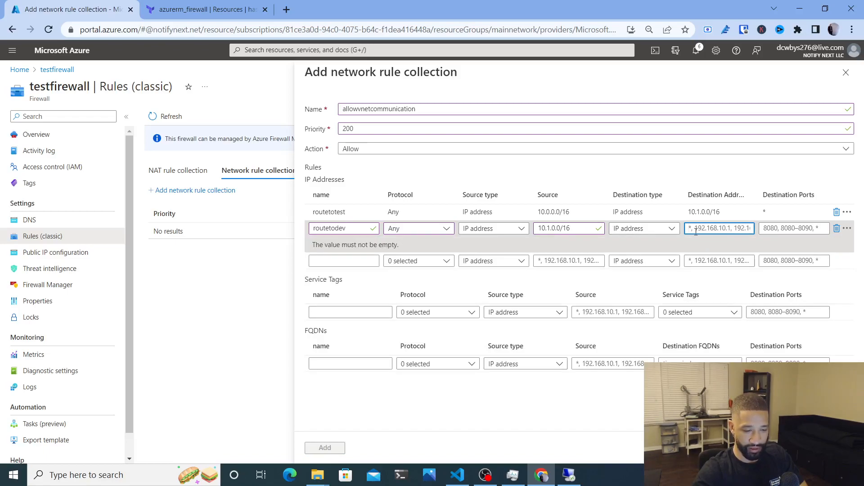
pyautogui.write('10.0.0.0/16')
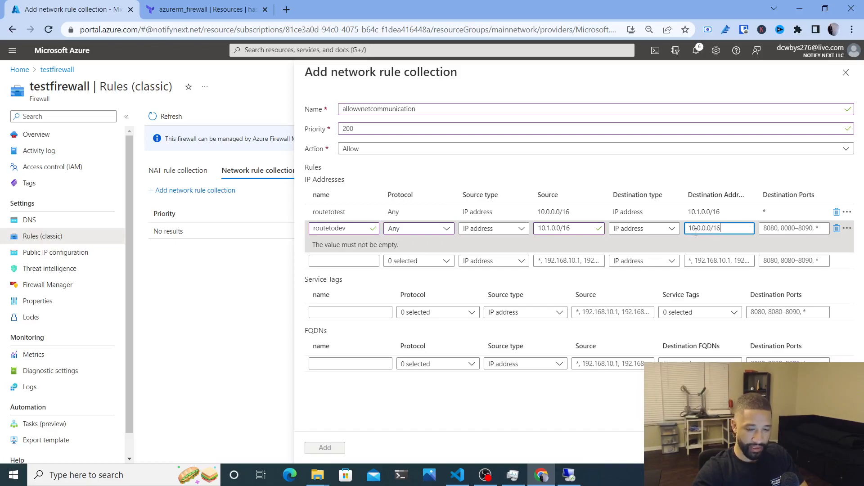
pyautogui.press('Tab')
pyautogui.write('*')
pyautogui.click(833, 266)
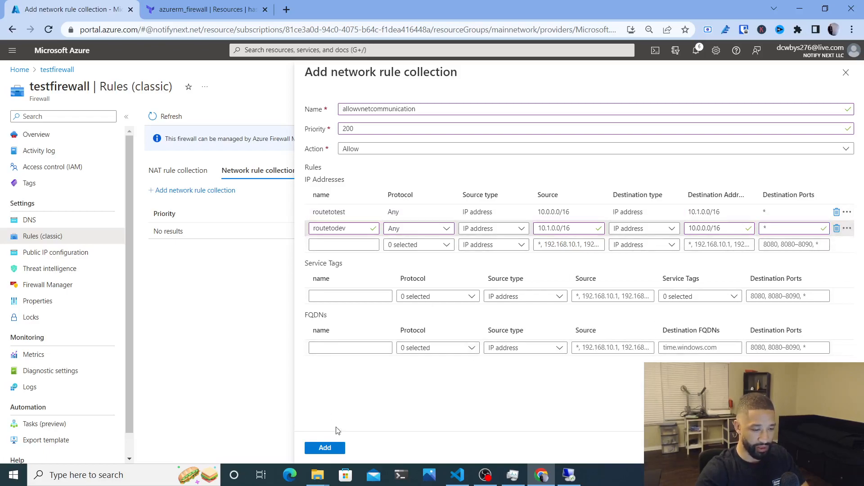
pyautogui.click(322, 449)
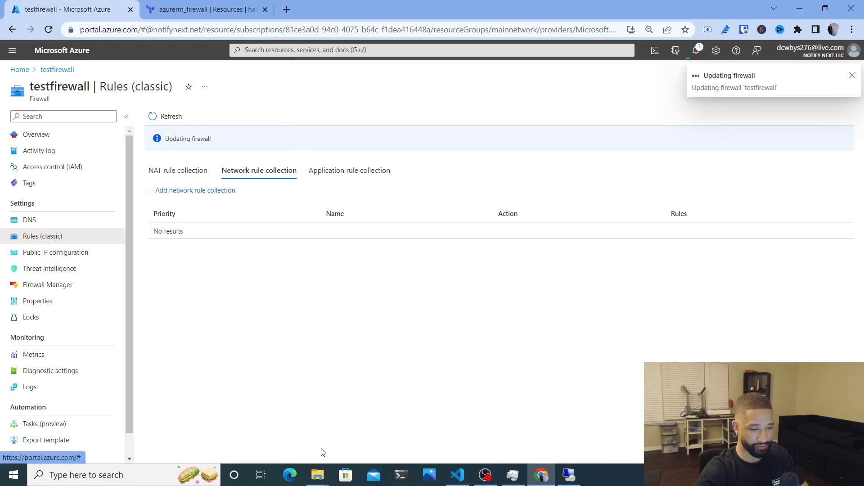
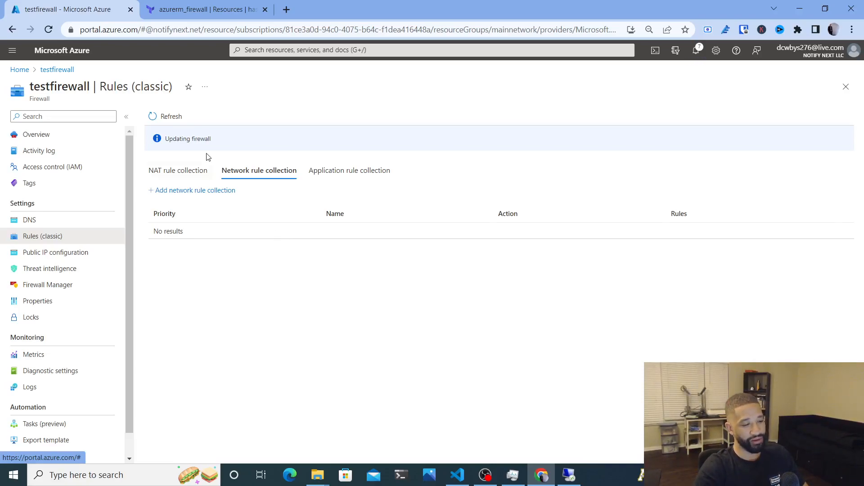
# Refresh and check that allowvnetcommunication lists routetodev and routetotest, then view recent notifications
pyautogui.click(175, 118)
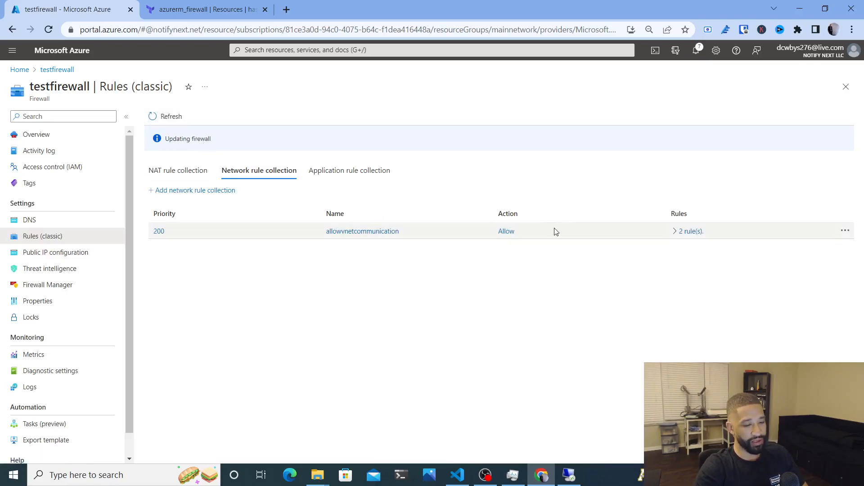
pyautogui.click(677, 232)
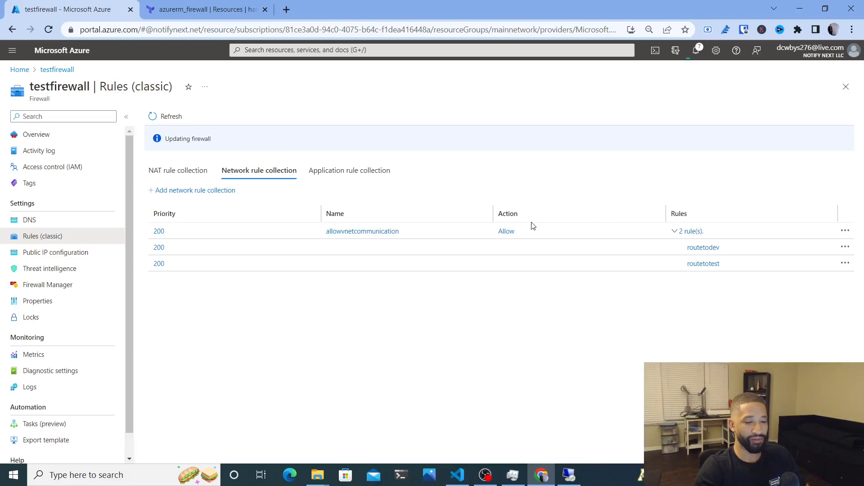
pyautogui.click(676, 232)
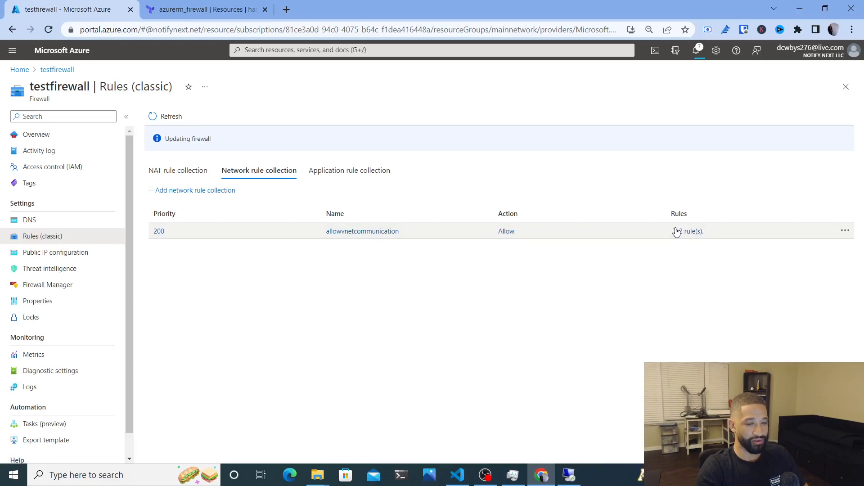
pyautogui.click(695, 53)
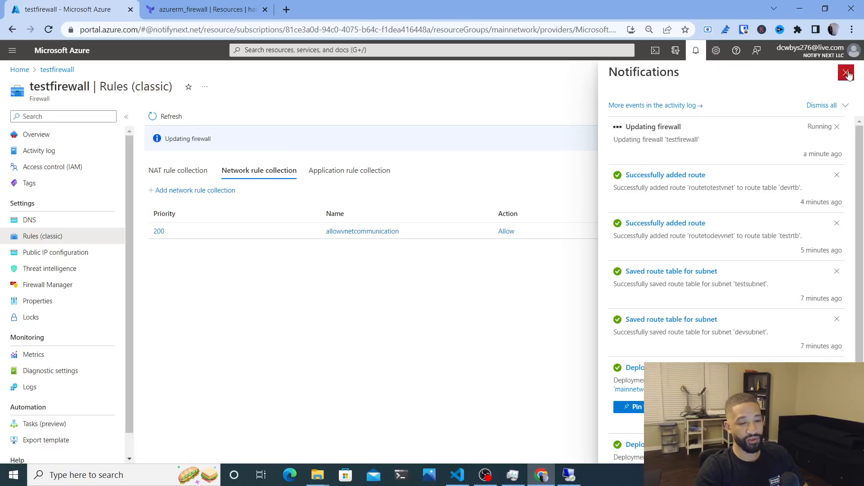
pyautogui.moveTo(525, 433); pyautogui.dragTo(574, 473)
# Dismiss the can't-connect error for 10.1.1.4 and bring the Azure portal back
pyautogui.click(571, 474)
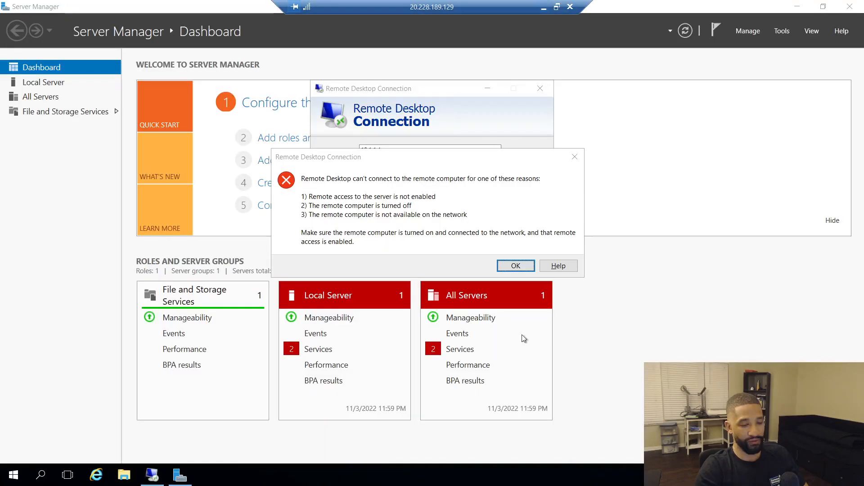
pyautogui.click(524, 269)
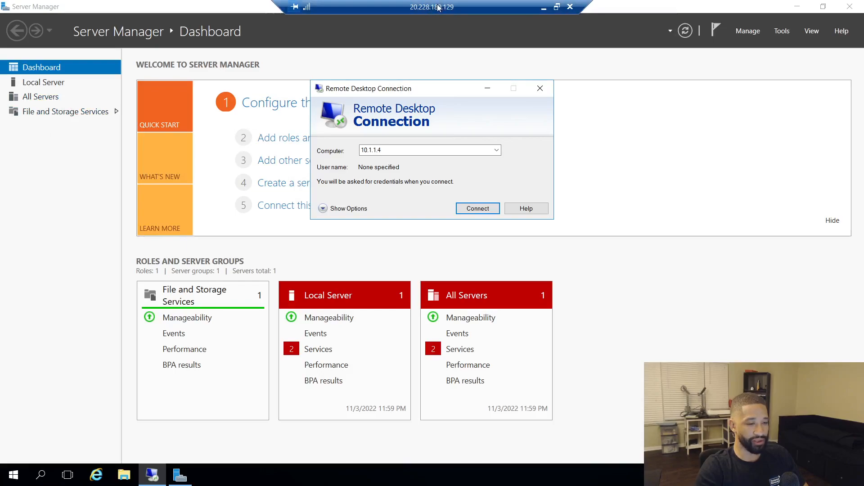
pyautogui.moveTo(438, 5); pyautogui.dragTo(472, 238)
pyautogui.click(418, 93)
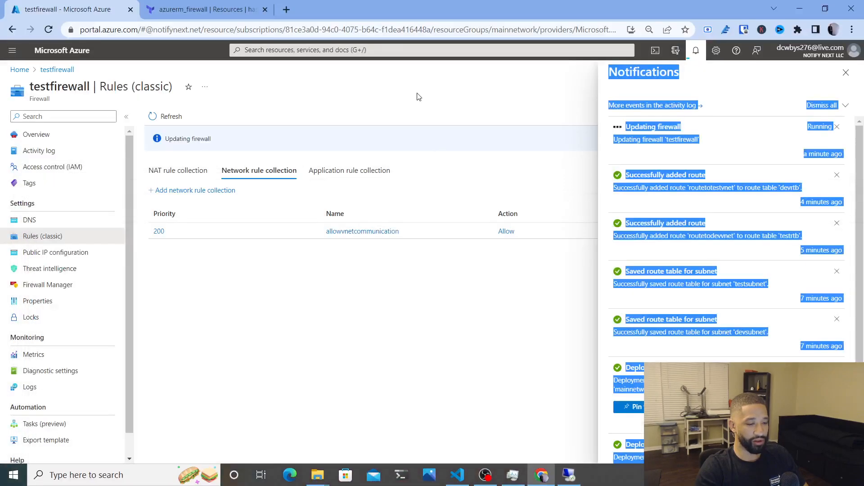
# From testfirewall's overview, open its testpip public IP showing 20.232.22.91
pyautogui.click(34, 134)
pyautogui.click(490, 270)
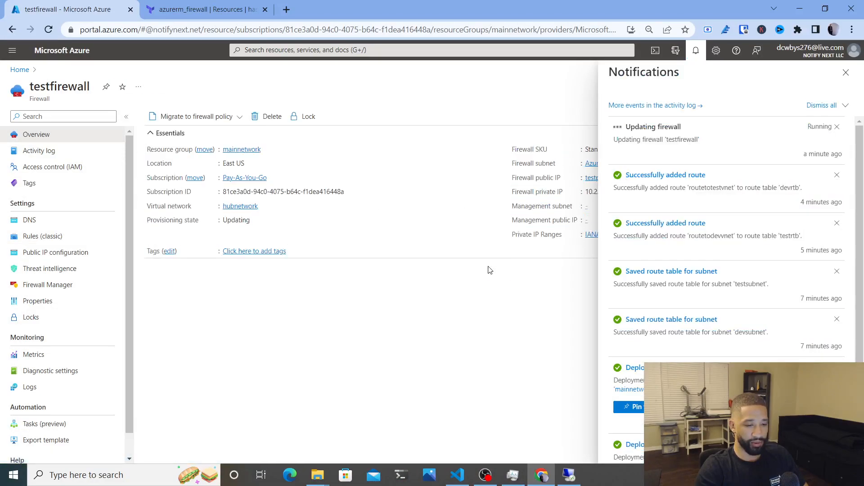
pyautogui.click(846, 73)
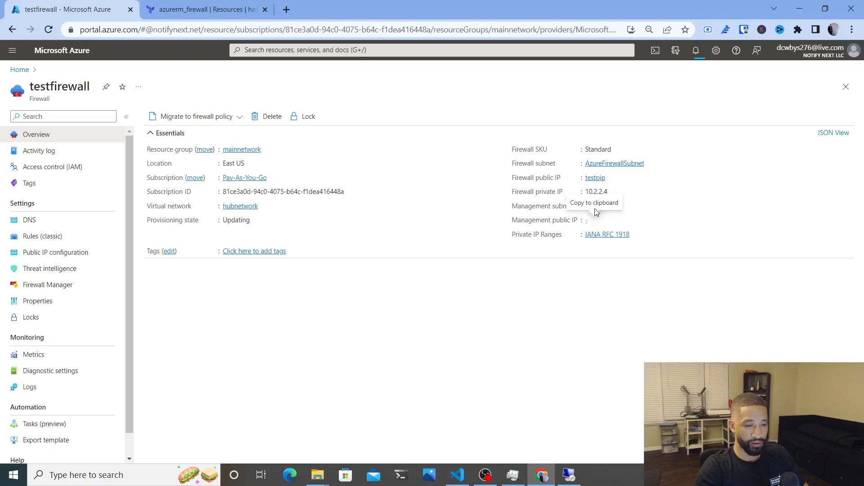
pyautogui.click(592, 181)
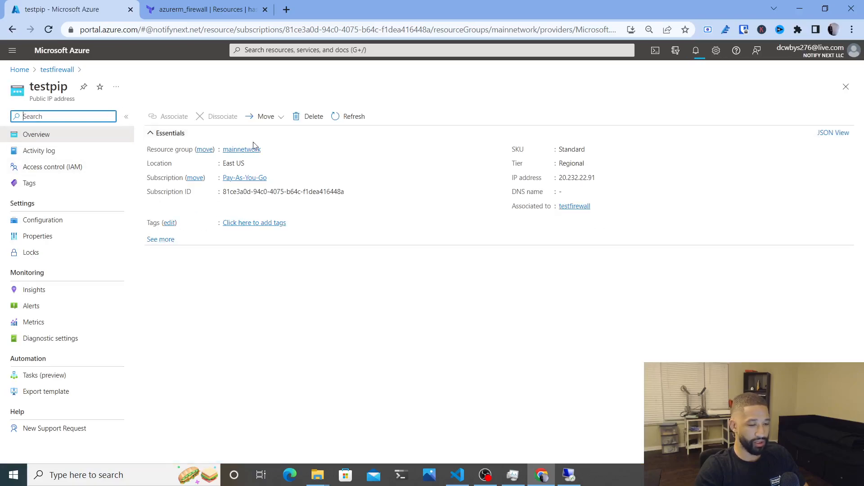
pyautogui.moveTo(575, 178)
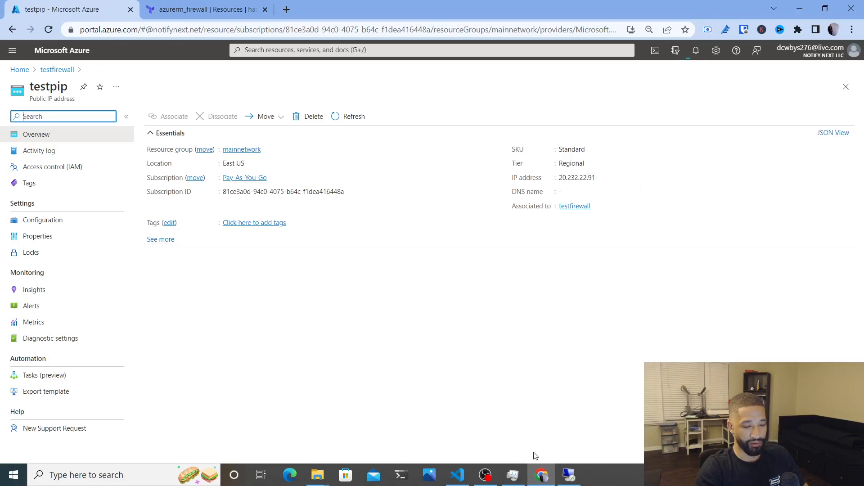
# On devvm, set IE Enhanced Security Configuration to Off for Administrators and launch Internet Explorer
pyautogui.click(569, 475)
pyautogui.doubleClick(476, 243)
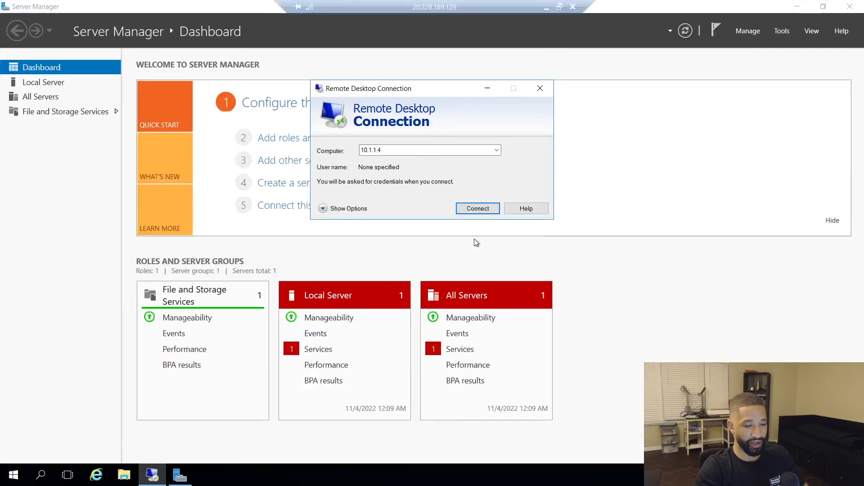
pyautogui.click(48, 83)
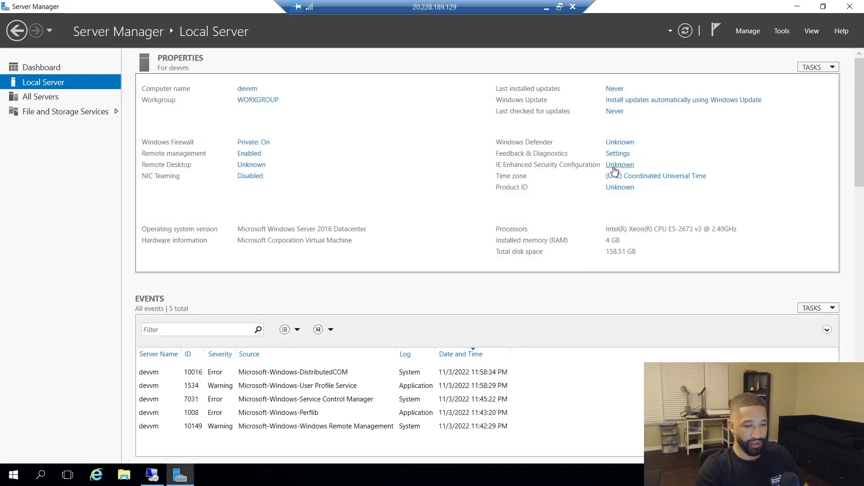
pyautogui.click(610, 165)
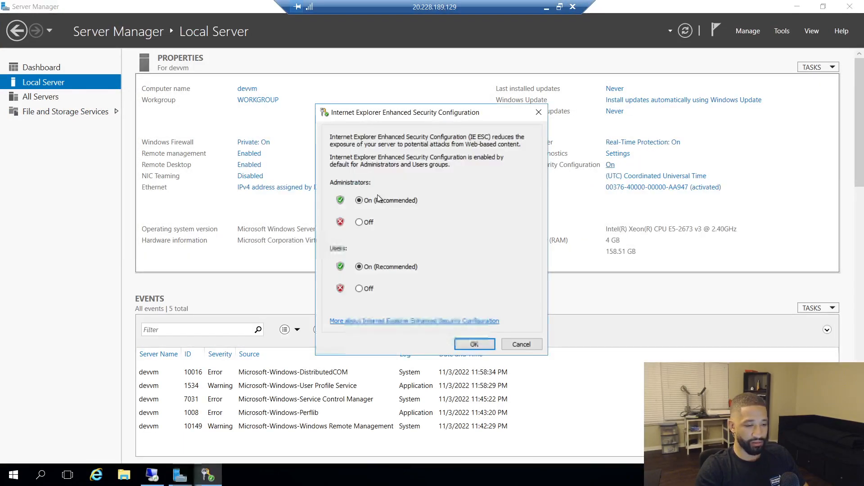
pyautogui.click(365, 225)
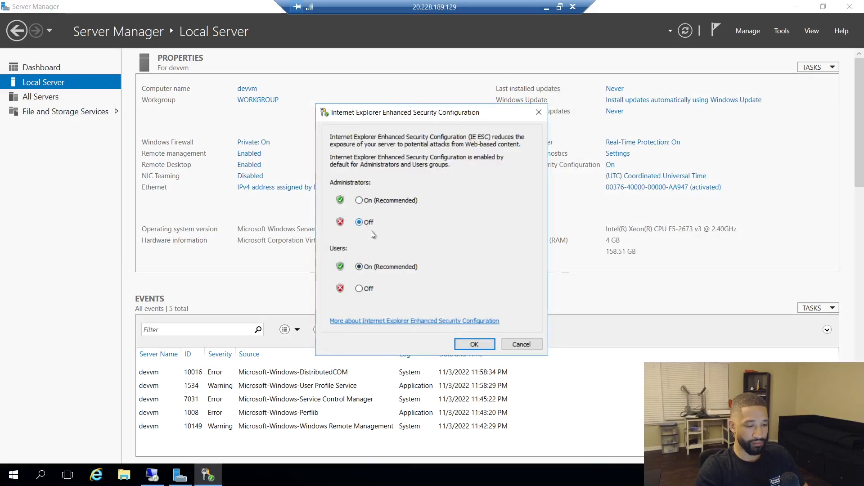
pyautogui.click(474, 343)
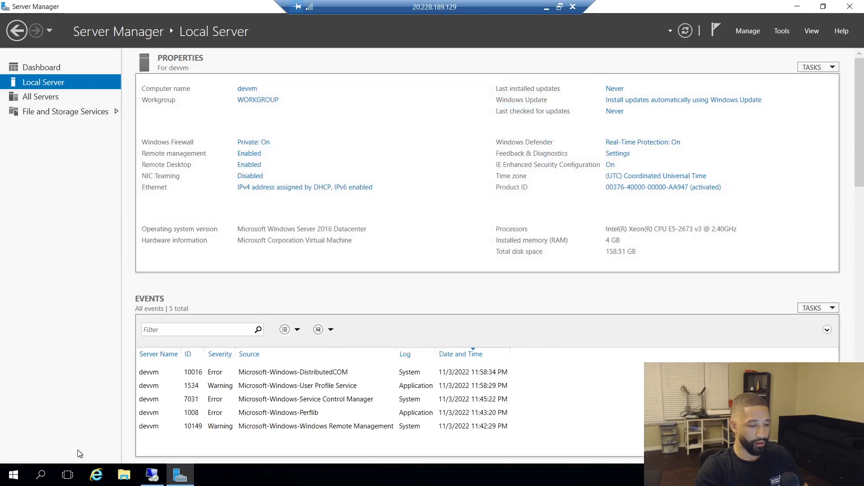
pyautogui.click(96, 475)
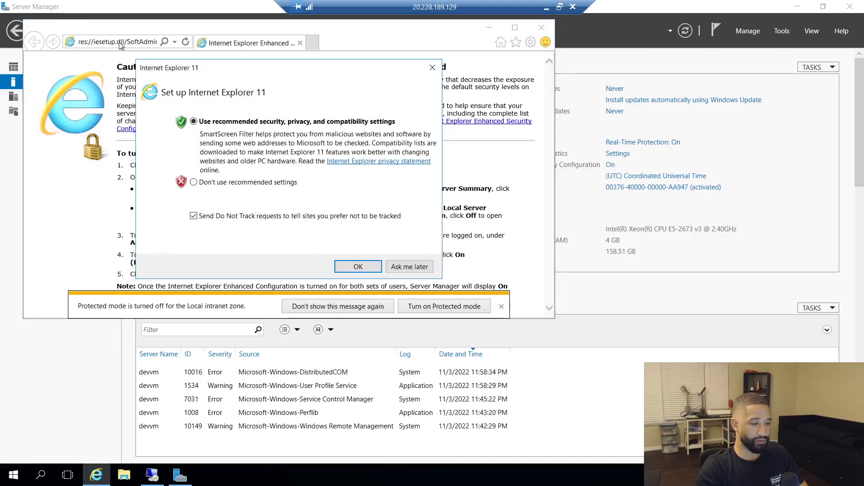
# Postpone Internet Explorer's first-run setup and go to the Google home page
pyautogui.click(410, 267)
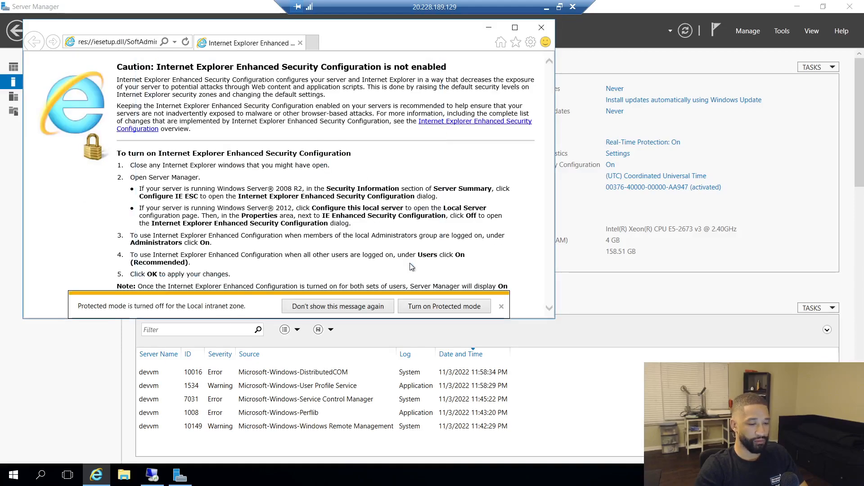
pyautogui.click(131, 42)
pyautogui.write('go')
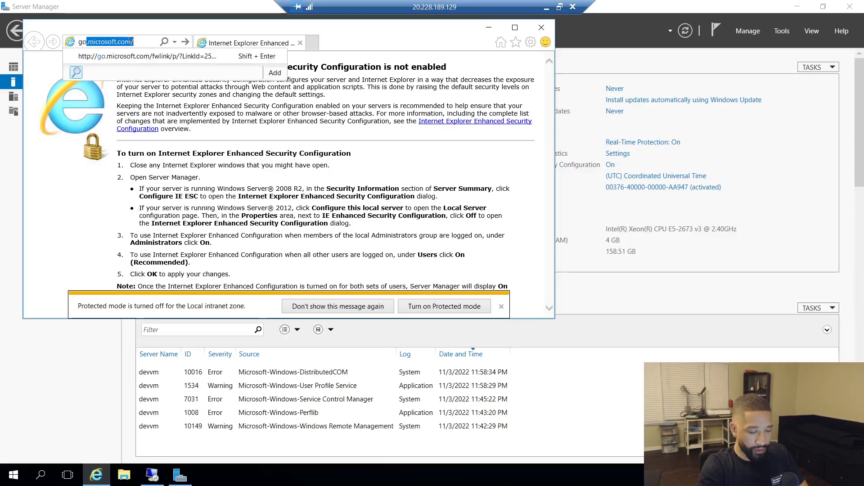
pyautogui.write('ogle')
pyautogui.press('Return')
pyautogui.click(129, 41)
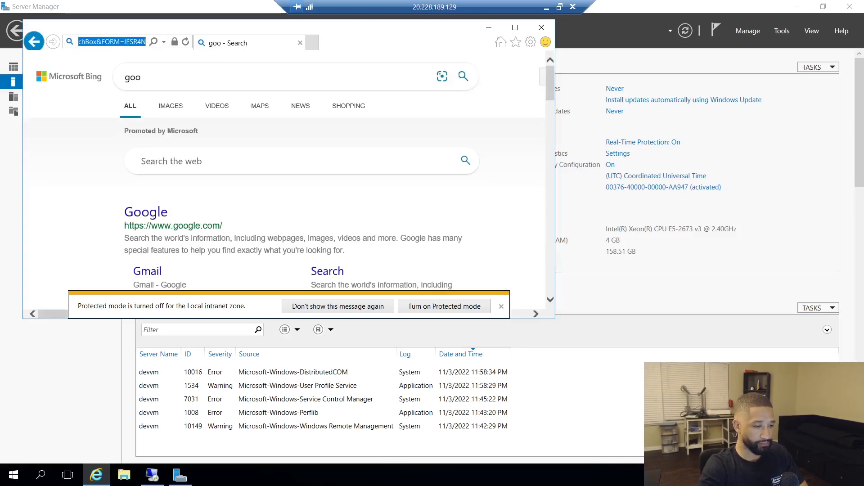
pyautogui.write('goo')
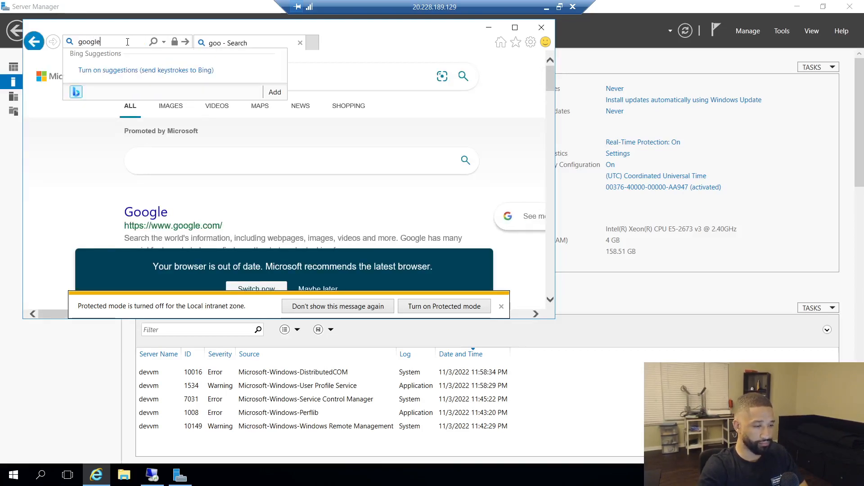
pyautogui.write('gle')
pyautogui.press('Return')
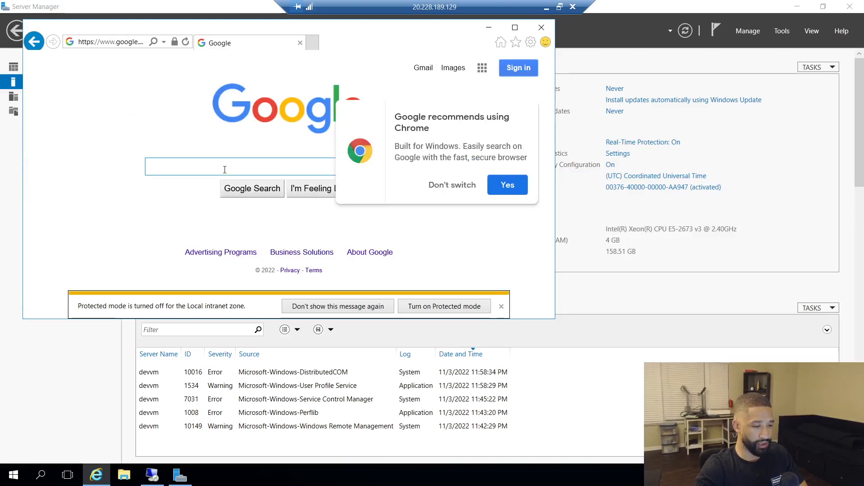
# Search 'what is my ip' and open ShowMyIP, which reports 20.228.189.129
pyautogui.write('wha')
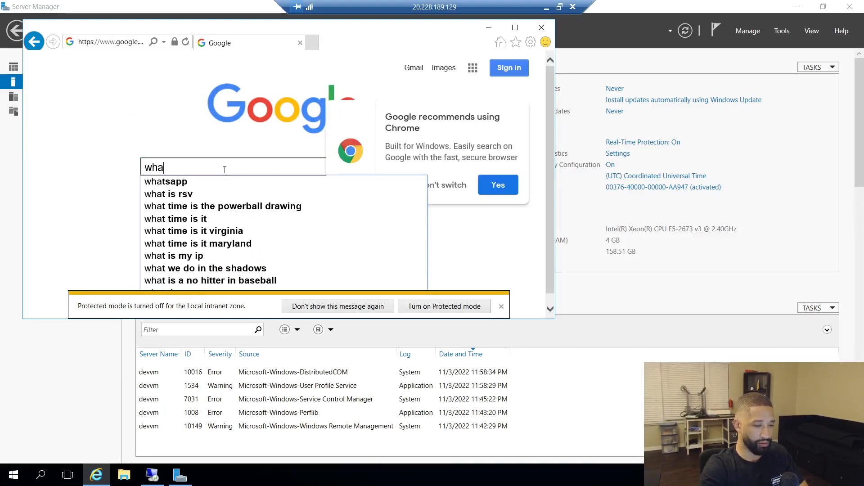
pyautogui.write('y is my')
pyautogui.press('BackSpace')
pyautogui.press('BackSpace')
pyautogui.press('BackSpace')
pyautogui.press('BackSpace')
pyautogui.press('BackSpace')
pyautogui.press('BackSpace')
pyautogui.press('BackSpace')
pyautogui.write('t is my i')
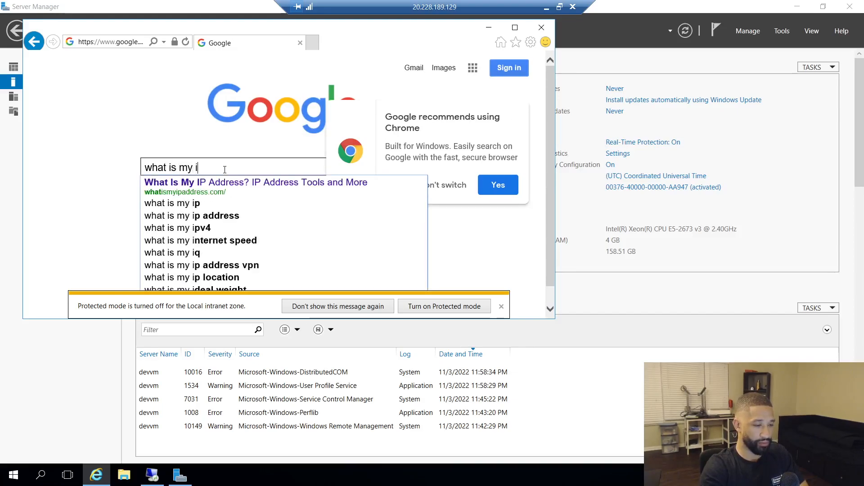
pyautogui.write('p')
pyautogui.press('Return')
pyautogui.scroll(-5, 209, 170)
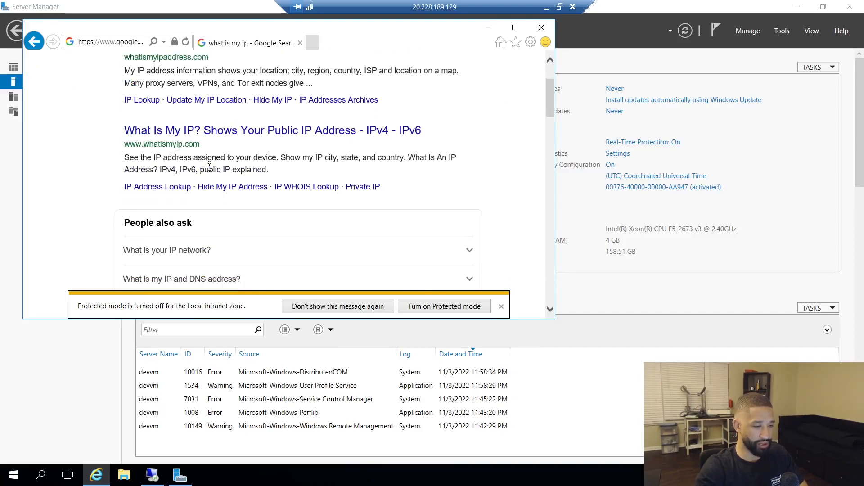
pyautogui.scroll(-2, 210, 169)
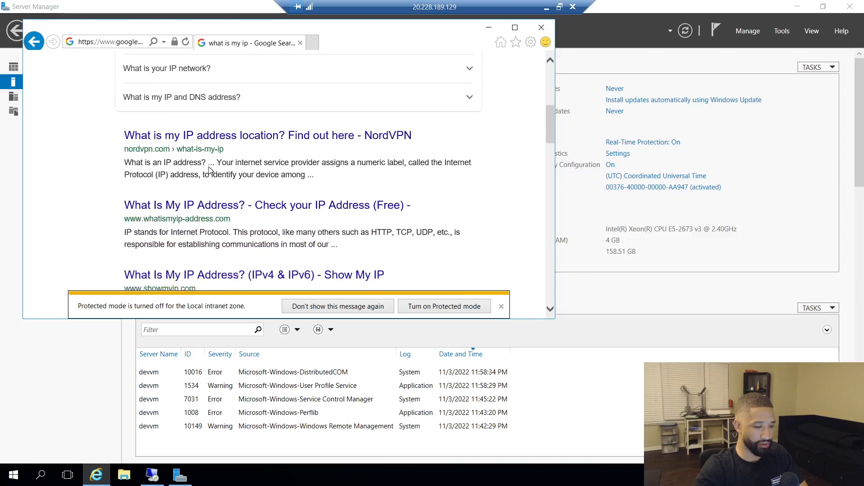
pyautogui.click(178, 267)
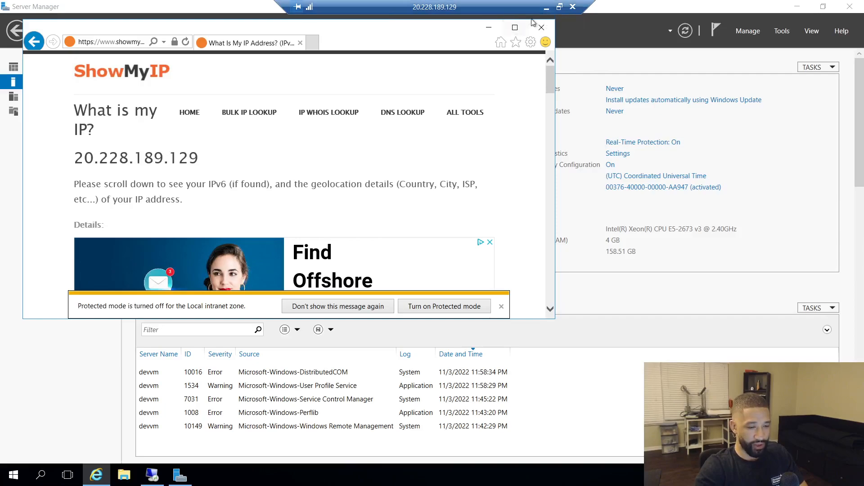
# Check the Azure portal notifications, then return to the remote desktop session
pyautogui.click(545, 9)
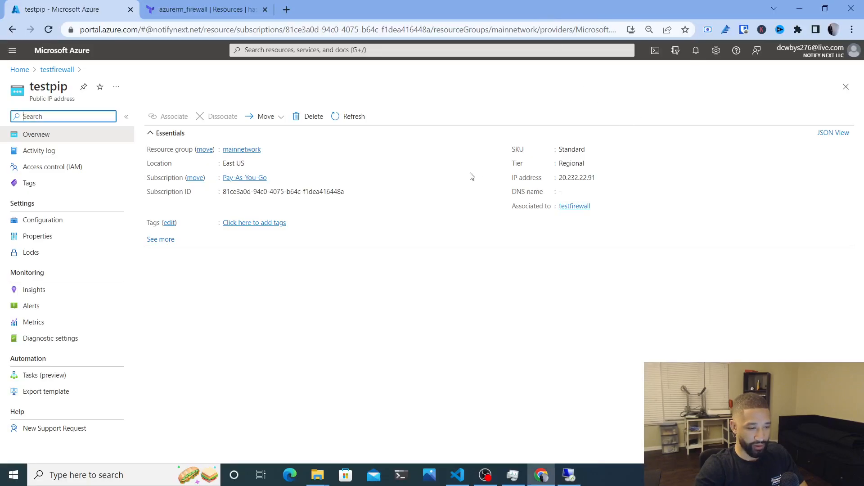
pyautogui.click(696, 52)
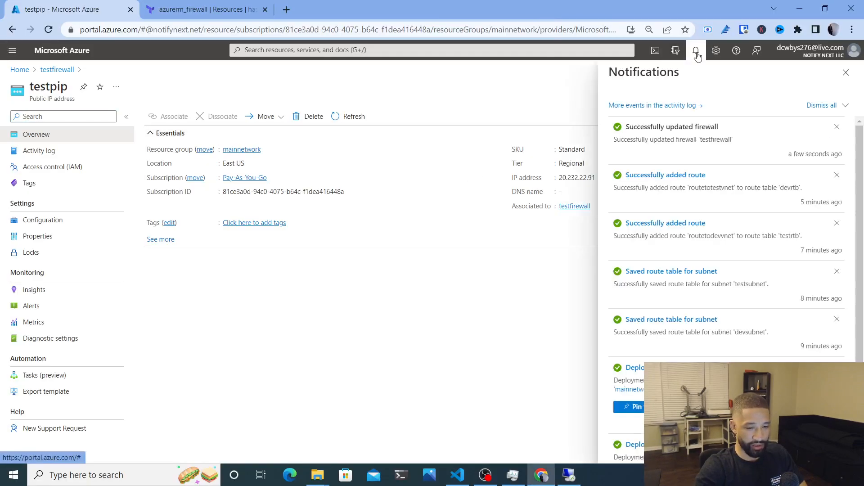
pyautogui.click(696, 52)
pyautogui.click(580, 480)
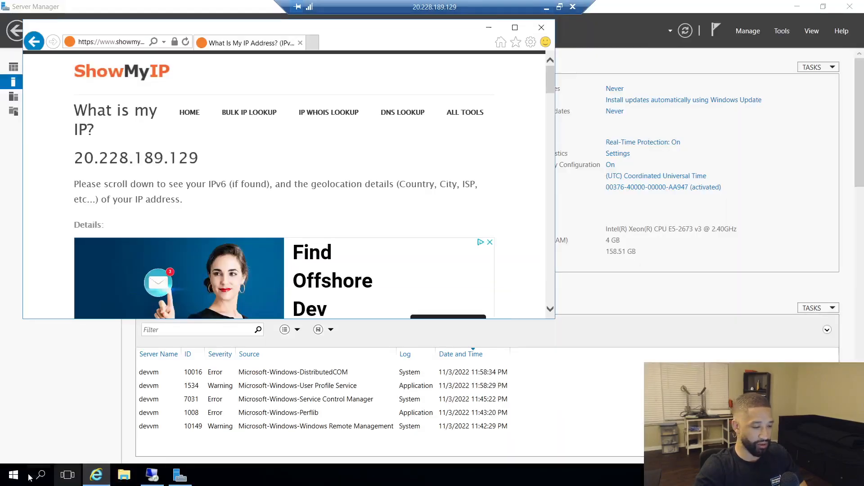
# Start a Remote Desktop connection to 10.1.1.4 with the admin username, then return to VS Code
pyautogui.click(36, 479)
pyautogui.write('remote')
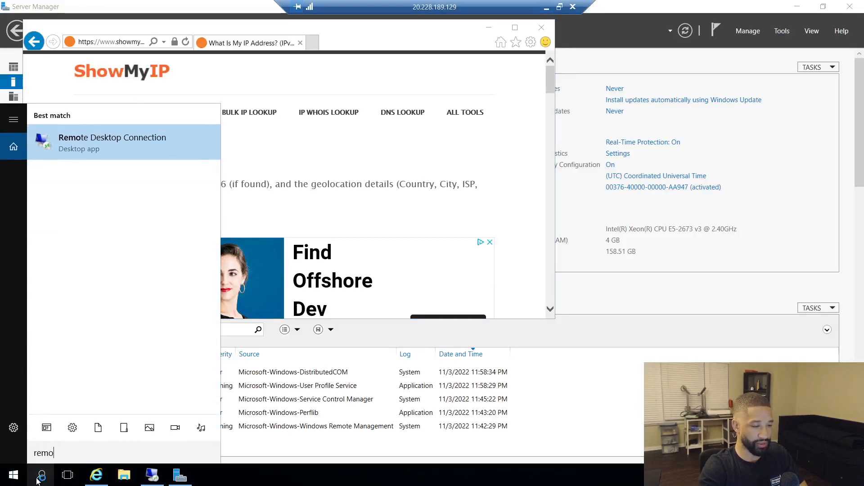
pyautogui.press('Return')
pyautogui.write('10.1.1.4')
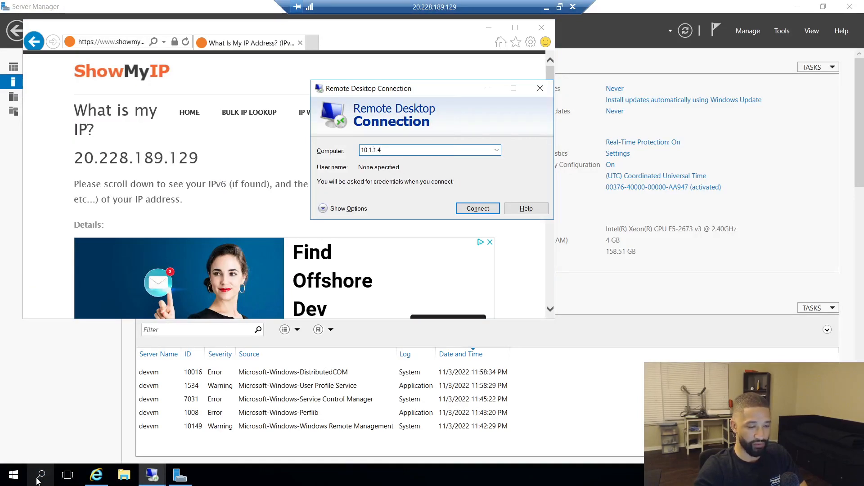
pyautogui.press('Return')
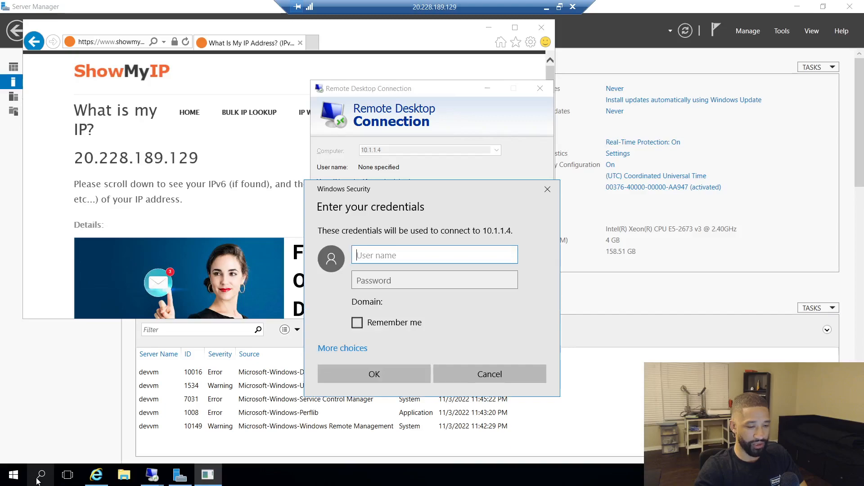
pyautogui.write('admi')
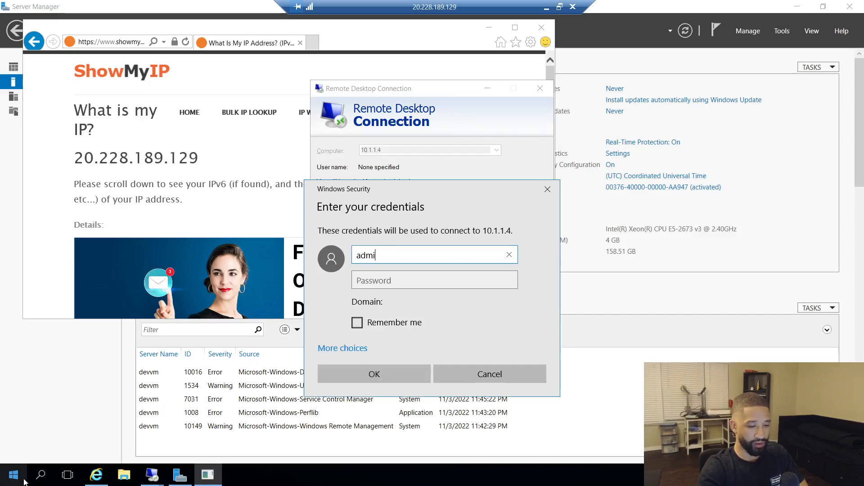
pyautogui.write('nuser')
pyautogui.press('Tab')
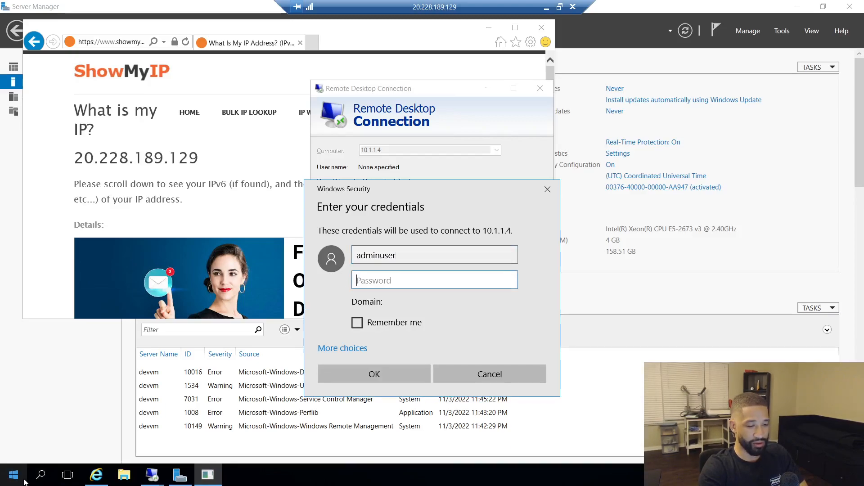
pyautogui.click(547, 8)
pyautogui.click(457, 475)
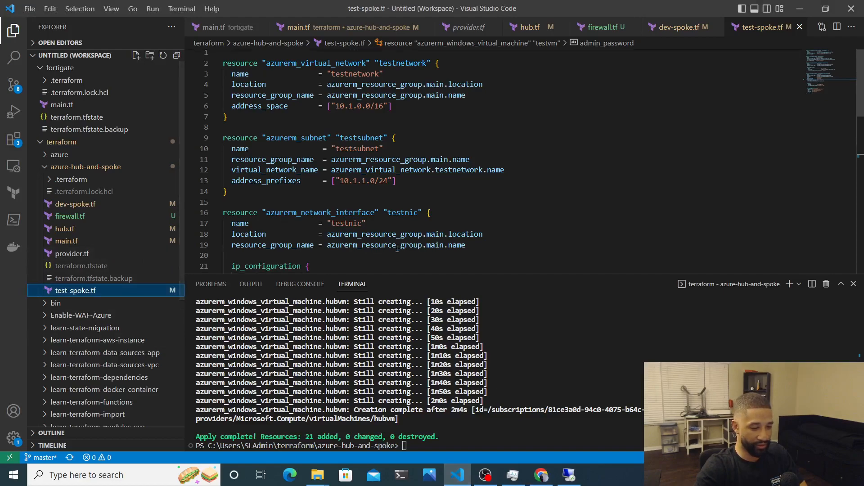
# Copy the admin_password value from test-spoke.tf and switch back to Chrome
pyautogui.scroll(-8, 397, 249)
pyautogui.doubleClick(350, 137)
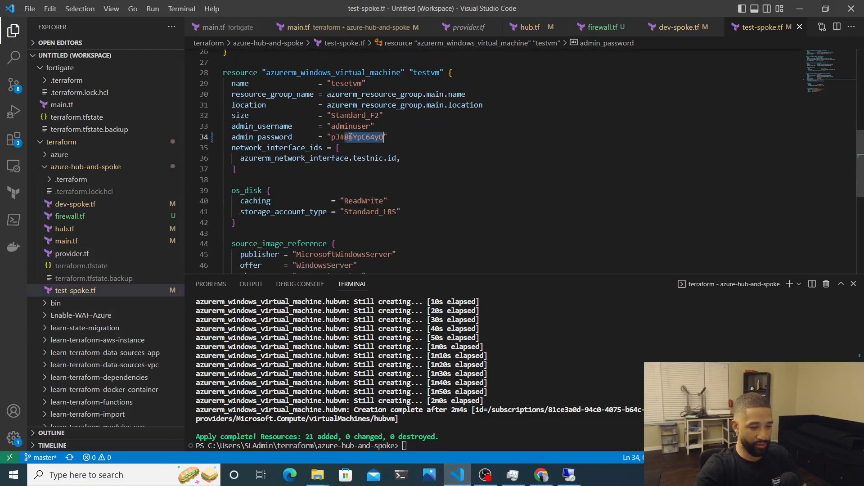
pyautogui.moveTo(331, 137); pyautogui.dragTo(384, 141)
pyautogui.hotkey('ctrl', 'x')
pyautogui.scroll(8, 384, 141)
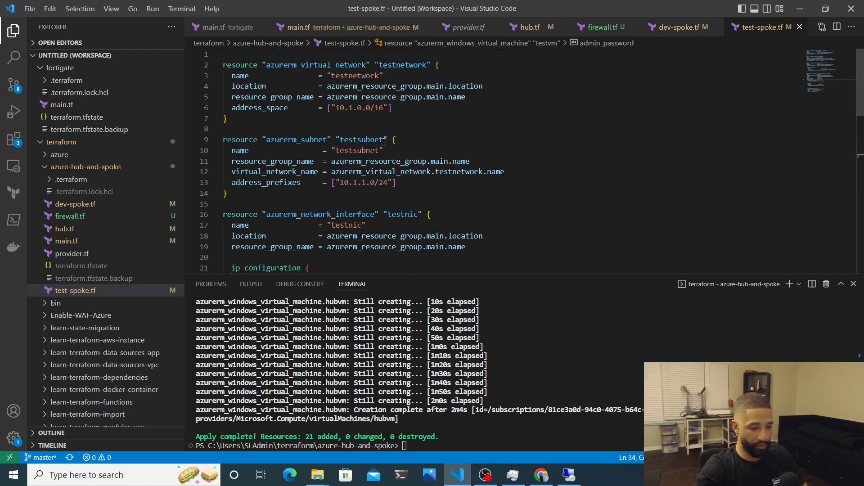
pyautogui.scroll(-4, 384, 141)
pyautogui.scroll(2, 384, 141)
pyautogui.scroll(-10, 384, 141)
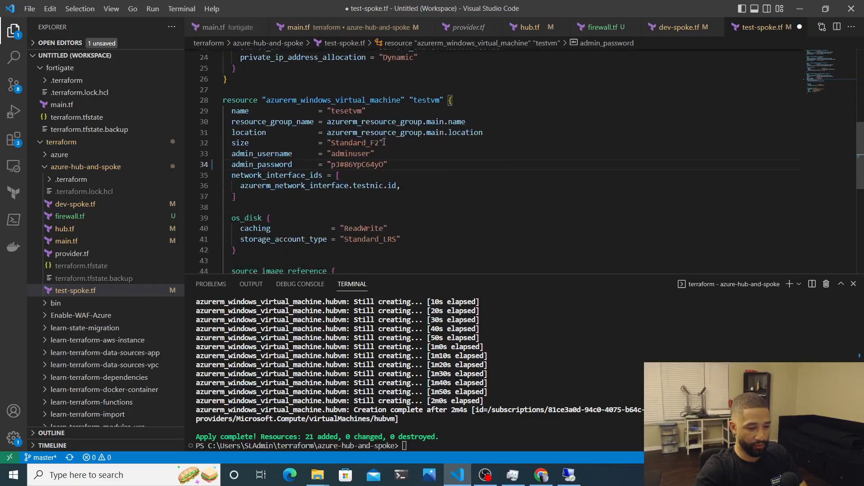
pyautogui.hotkey('alt', 'Tab')
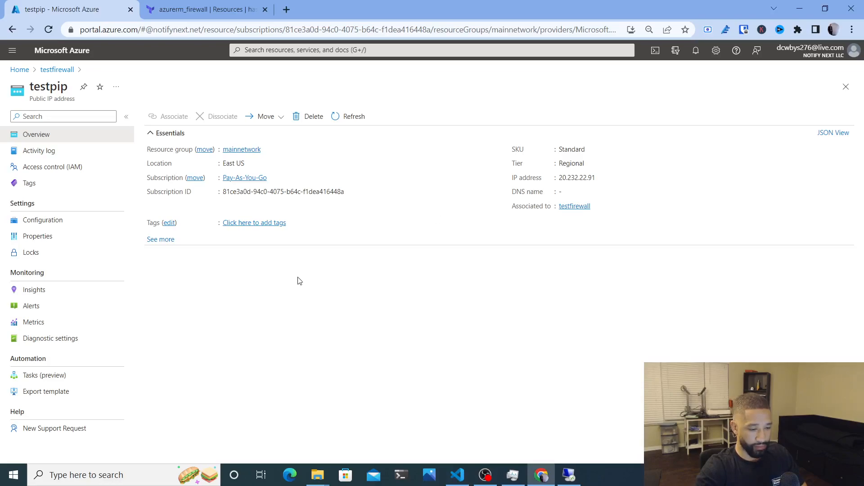
# Enter the admin password in the 10.1.1.4 credentials prompt and submit it
pyautogui.click(569, 475)
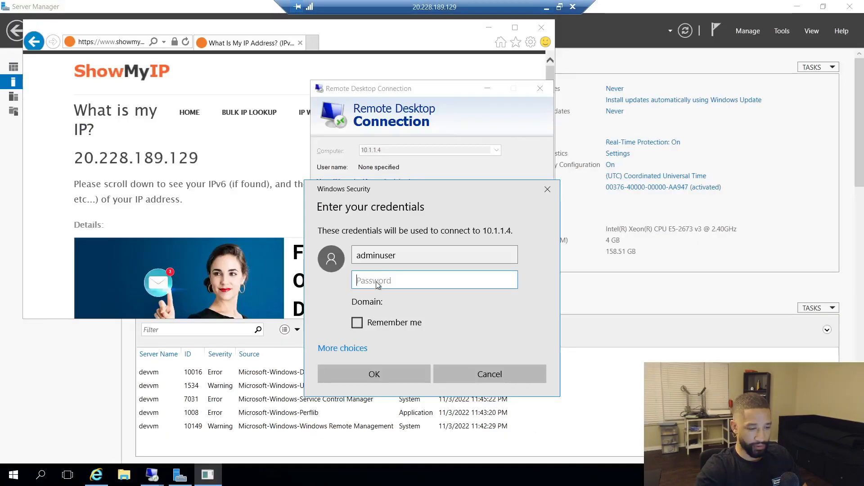
pyautogui.write('•••••••••••••••')
pyautogui.click(382, 374)
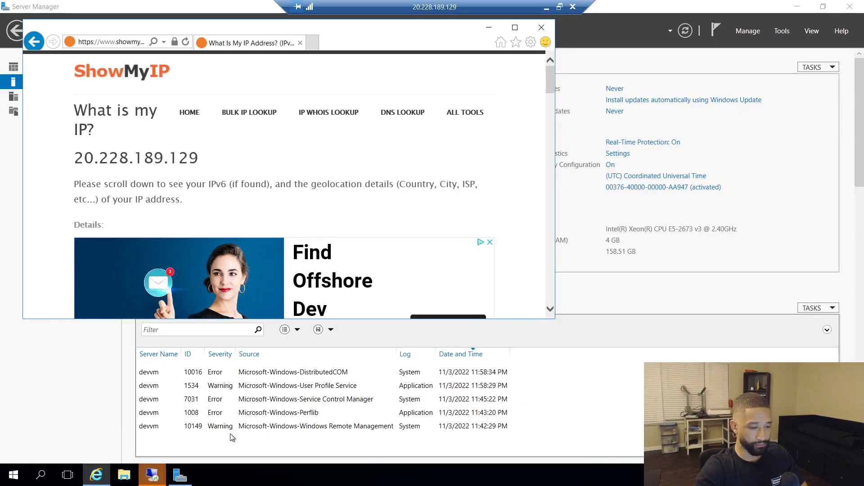
pyautogui.moveTo(164, 471)
pyautogui.click(234, 414)
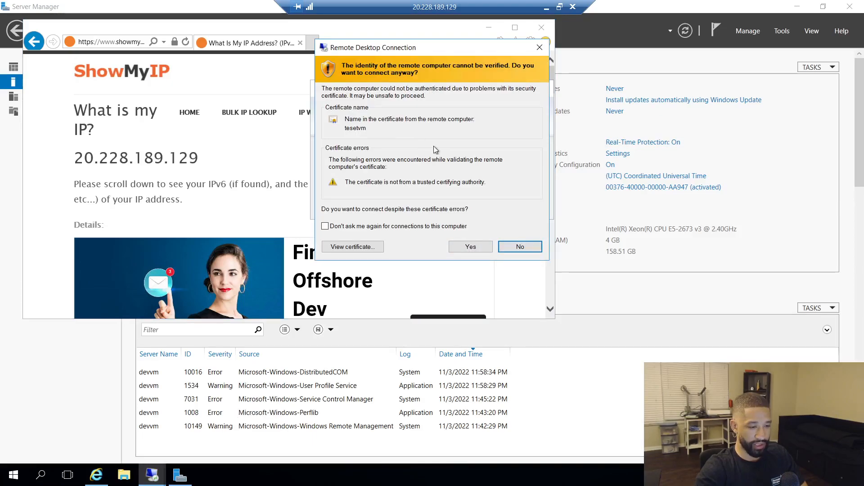
# Accept tesetvm's certificate, then disconnect 10.1.1.4 and minimise the 20.228.189.129 session
pyautogui.click(472, 251)
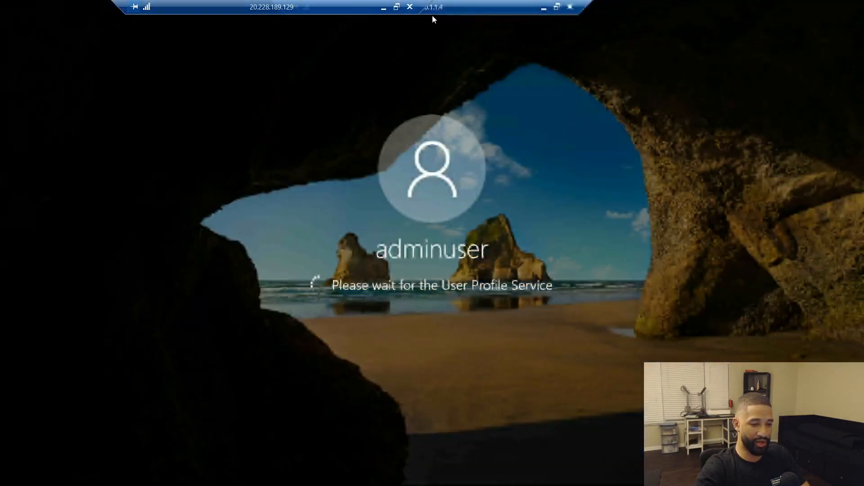
pyautogui.moveTo(450, 7)
pyautogui.mouseDown()
pyautogui.moveTo(449, 34)
pyautogui.moveTo(465, 4)
pyautogui.mouseUp()
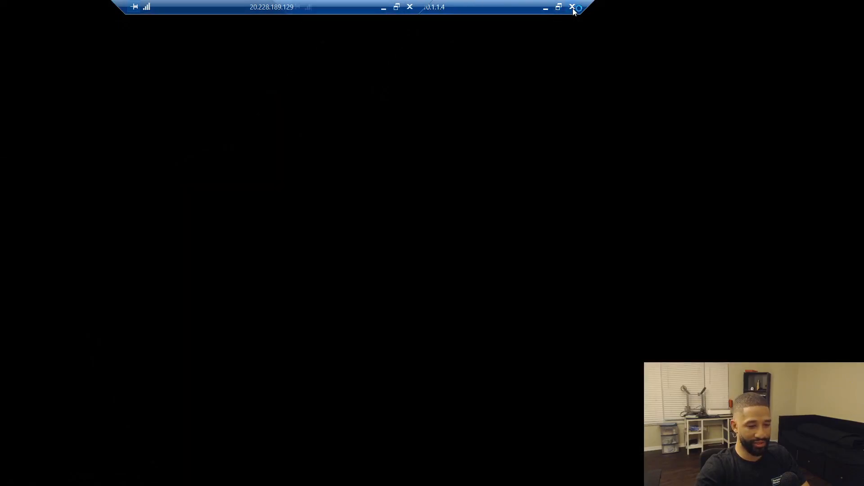
pyautogui.click(571, 7)
pyautogui.click(470, 264)
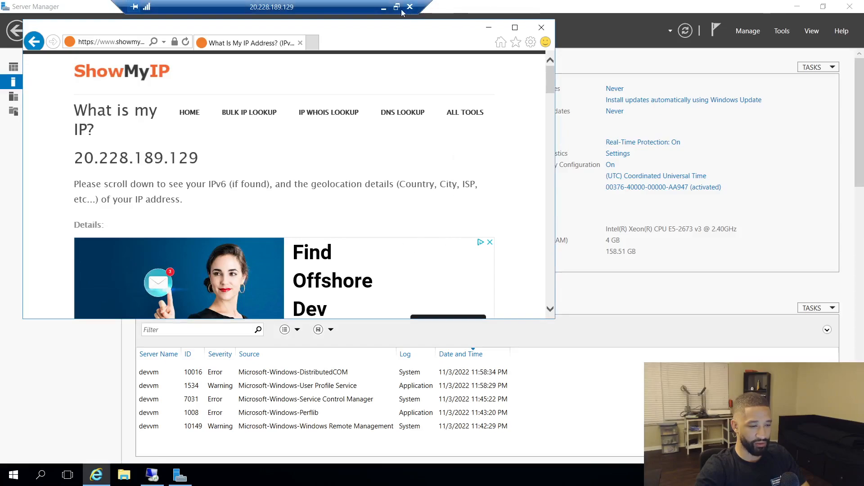
pyautogui.click(384, 9)
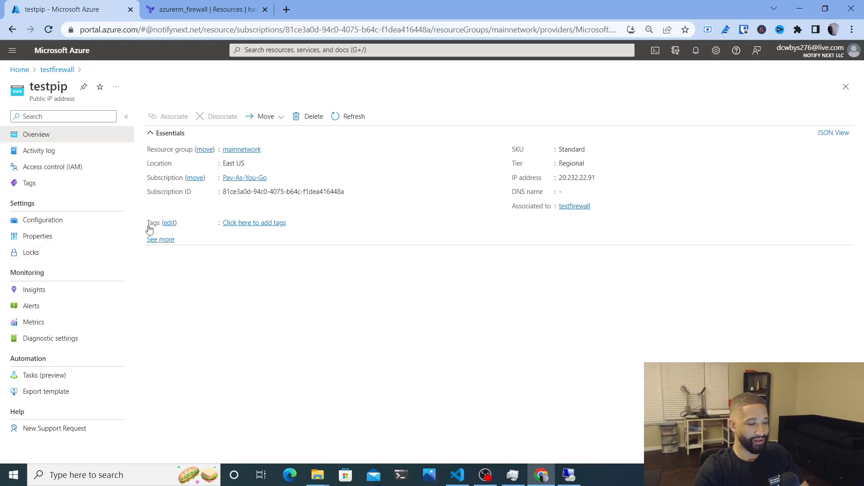
# Return to testfirewall's overview and search the portal for 'rout' to find Route tables
pyautogui.click(59, 70)
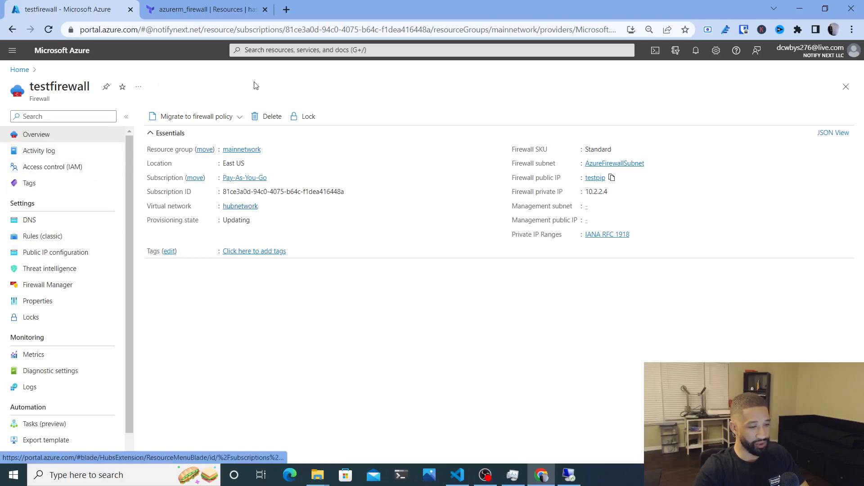
pyautogui.click(291, 50)
pyautogui.write('rout')
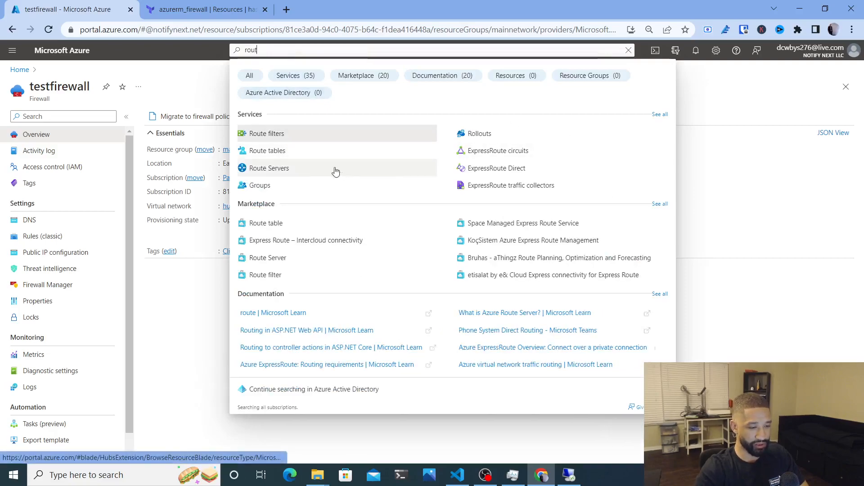
# Open the testrtb route table's Routes list and start adding a new route
pyautogui.click(305, 154)
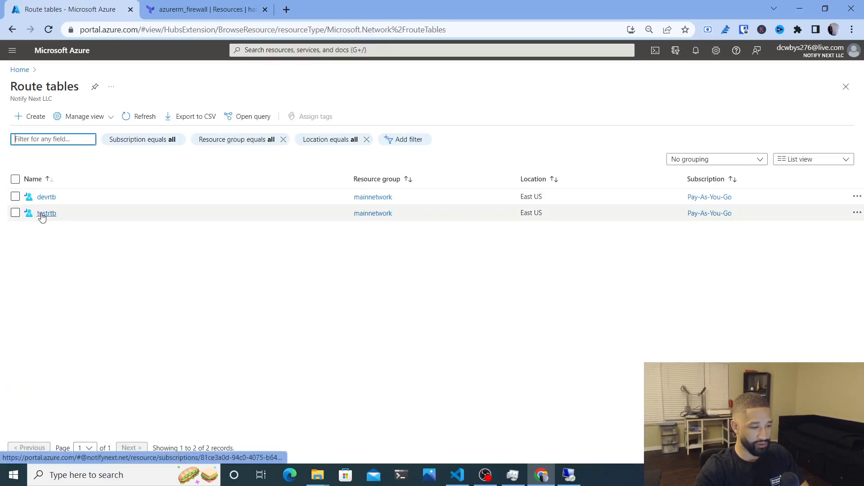
pyautogui.click(43, 214)
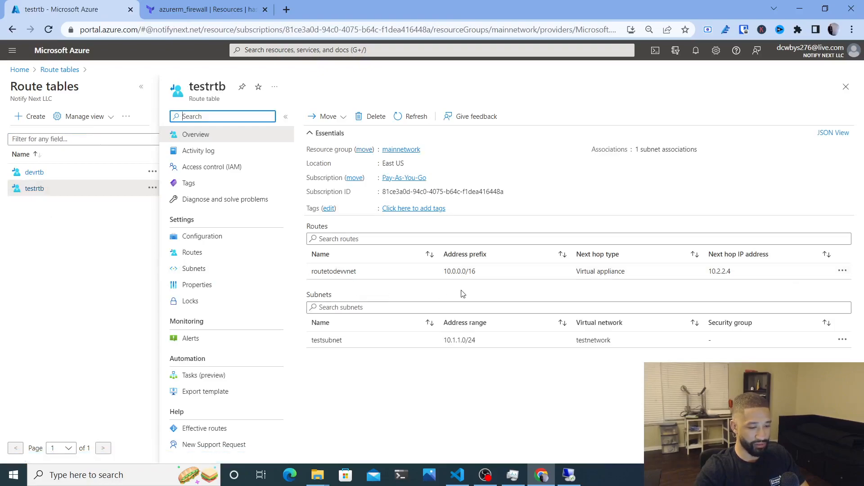
pyautogui.click(214, 254)
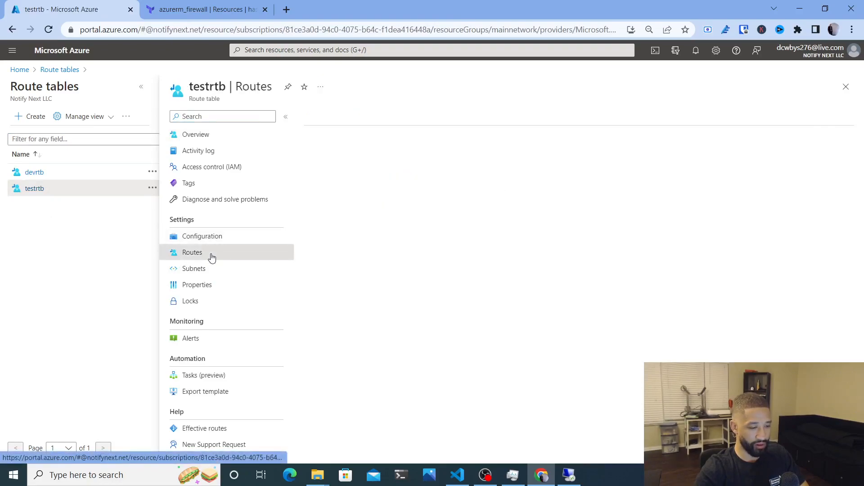
pyautogui.click(323, 116)
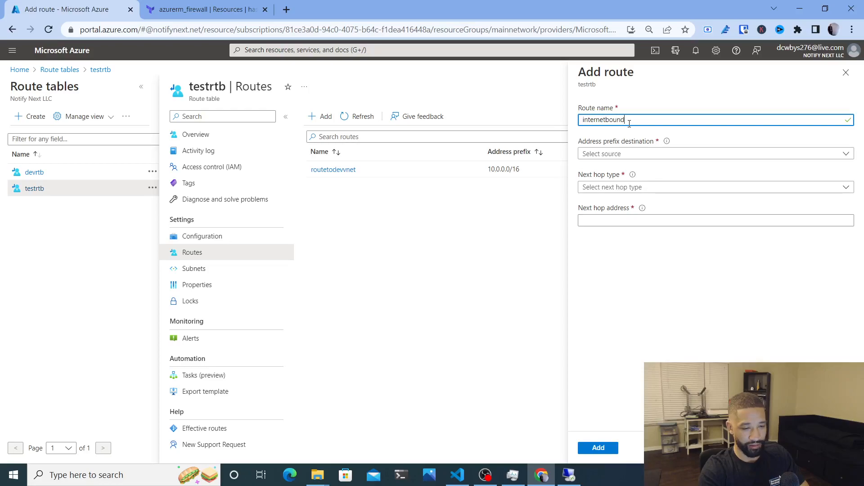
# Set the route destination type to IP Addresses with range 0.0.0.0/0
pyautogui.click(619, 153)
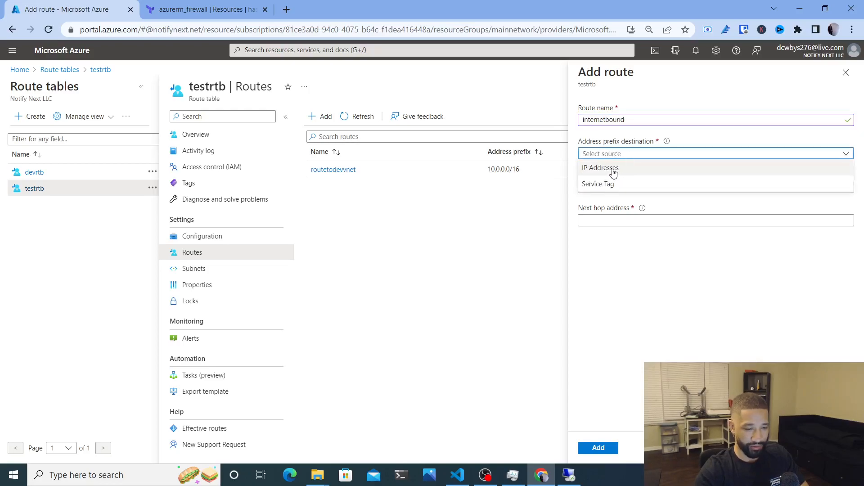
pyautogui.click(613, 172)
pyautogui.click(608, 156)
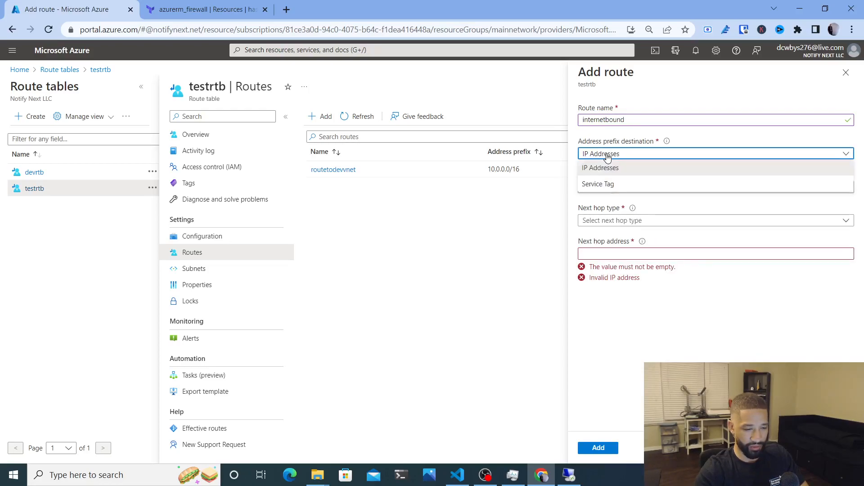
pyautogui.click(608, 184)
pyautogui.click(617, 187)
pyautogui.scroll(-1, 621, 266)
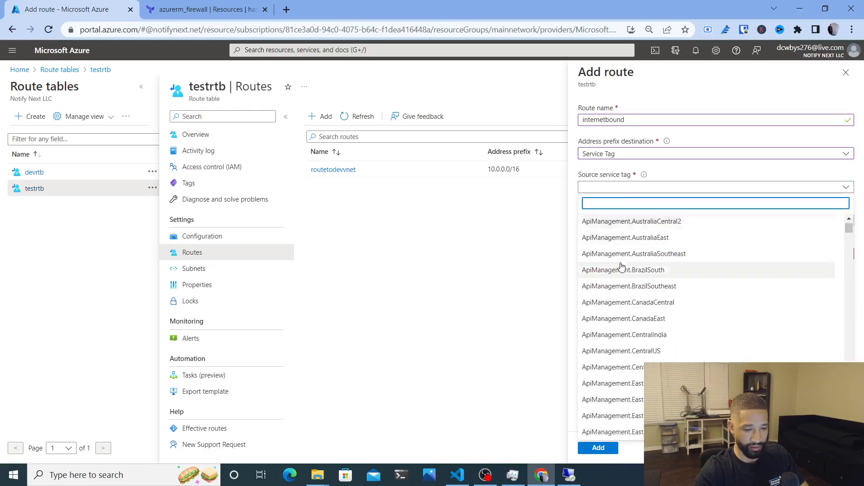
pyautogui.write('inter')
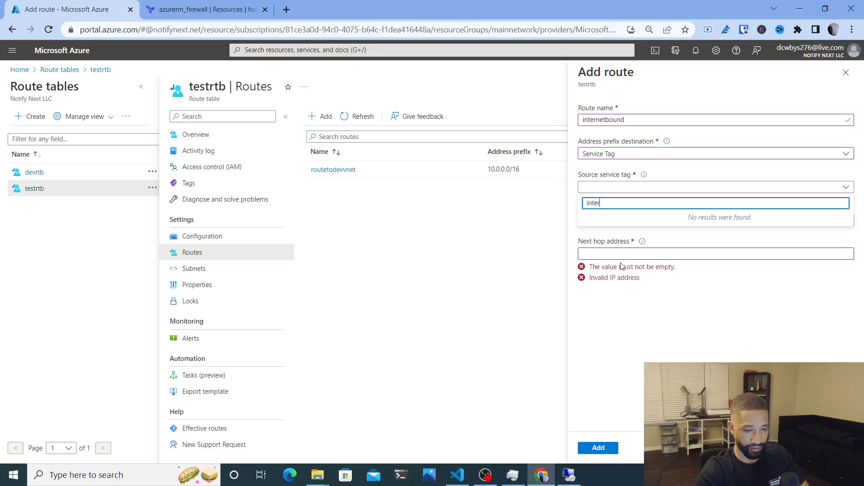
pyautogui.press('BackSpace')
pyautogui.press('BackSpace')
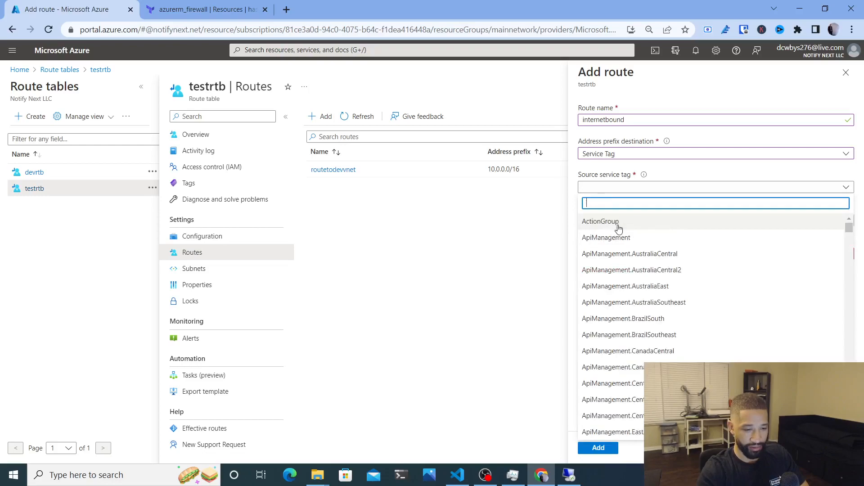
pyautogui.click(622, 161)
pyautogui.click(621, 160)
pyautogui.click(616, 167)
pyautogui.click(622, 188)
pyautogui.write('0.0.0.0/0')
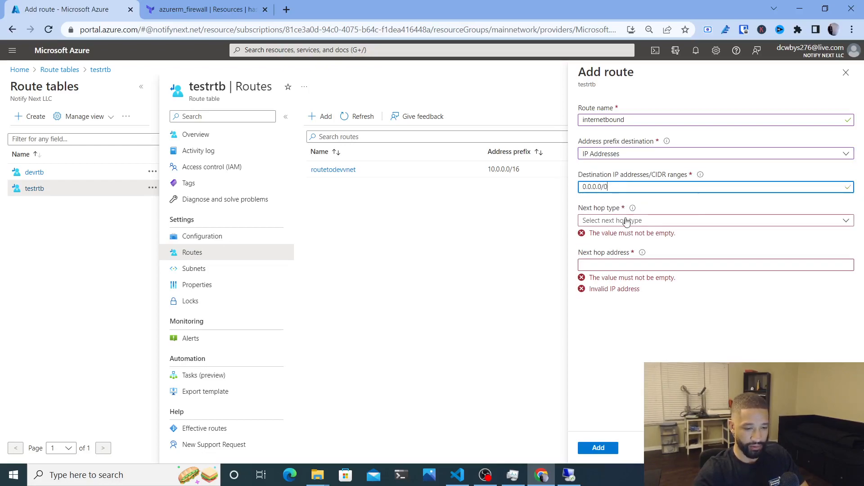
# Send the internetbound route to virtual appliance 10.2.2.4 and add it to testrtb
pyautogui.click(628, 220)
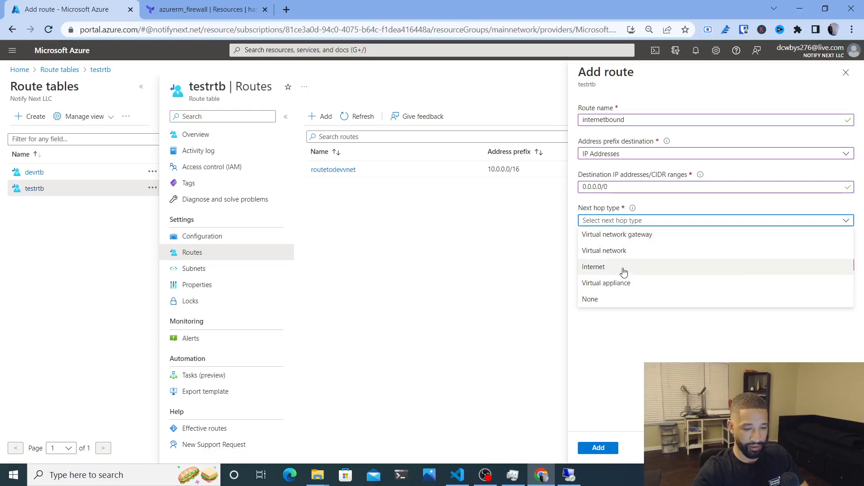
pyautogui.click(614, 287)
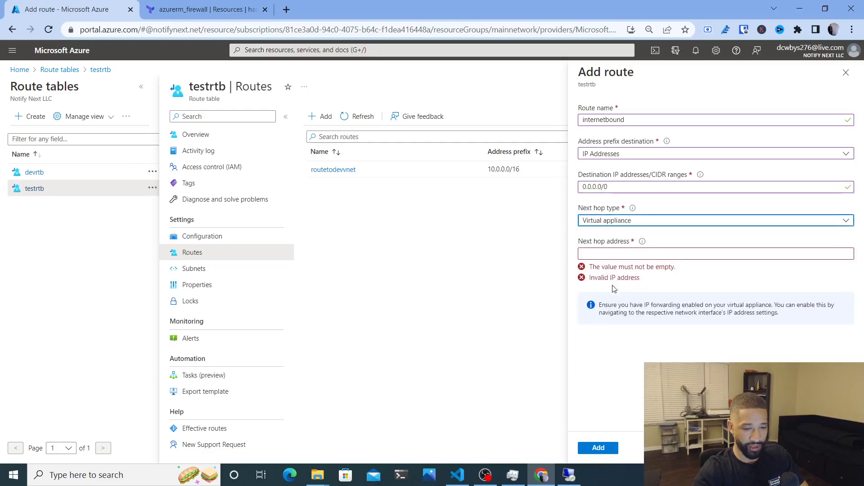
pyautogui.click(605, 255)
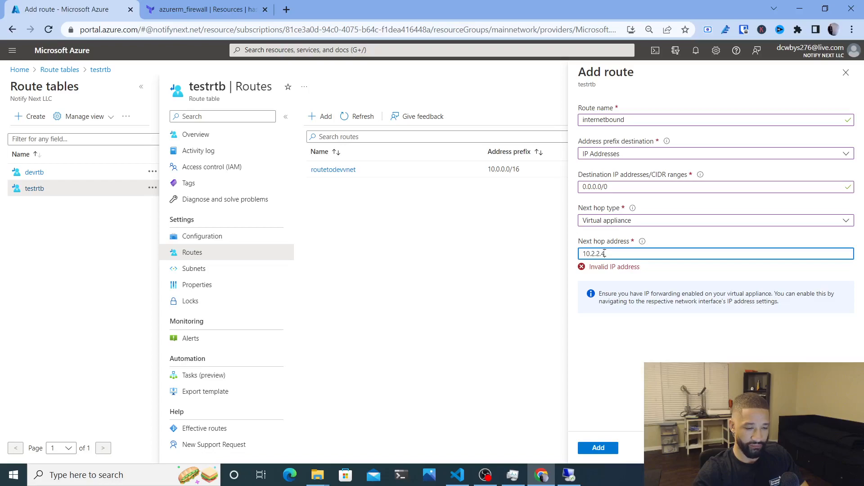
pyautogui.click(634, 349)
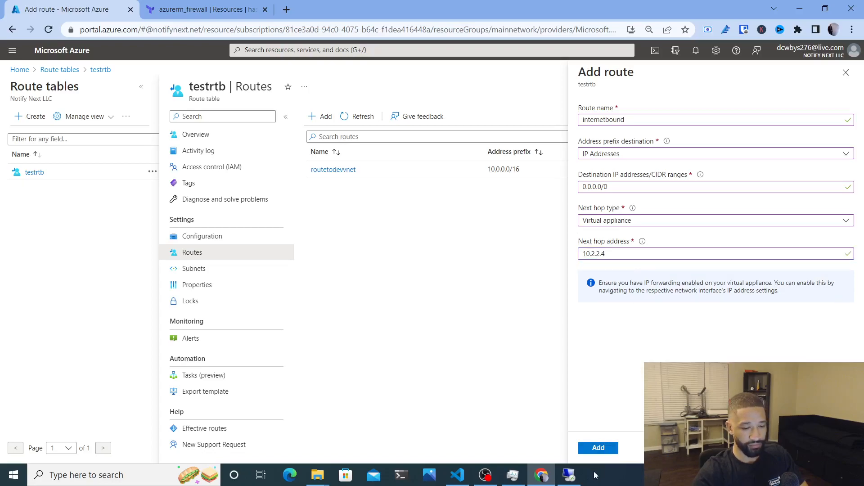
pyautogui.click(593, 452)
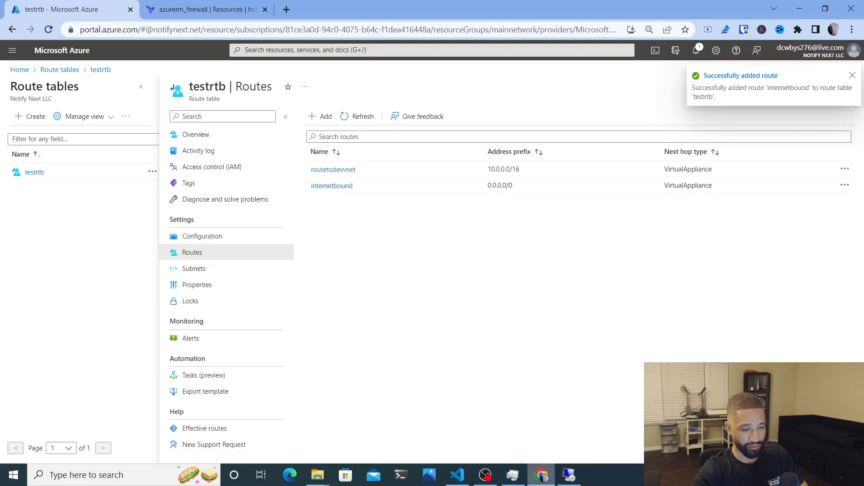
# Check the remote VM session, minimizing its browser and the RDP window
pyautogui.click(568, 476)
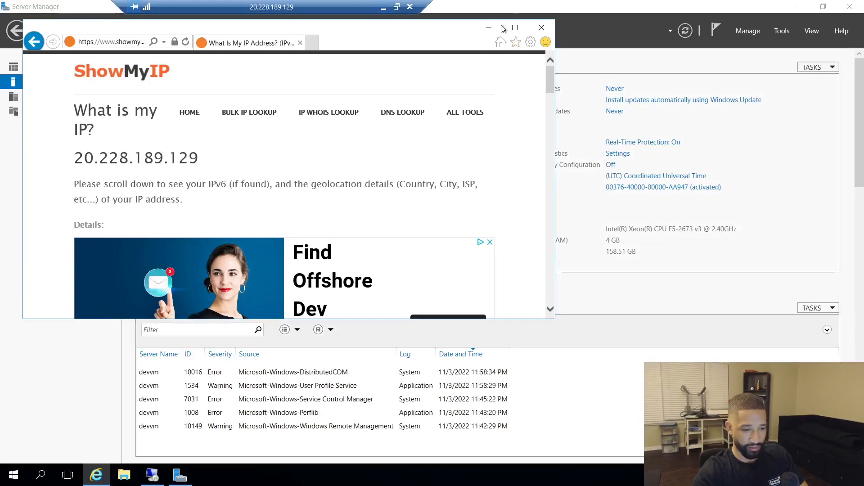
pyautogui.click(489, 27)
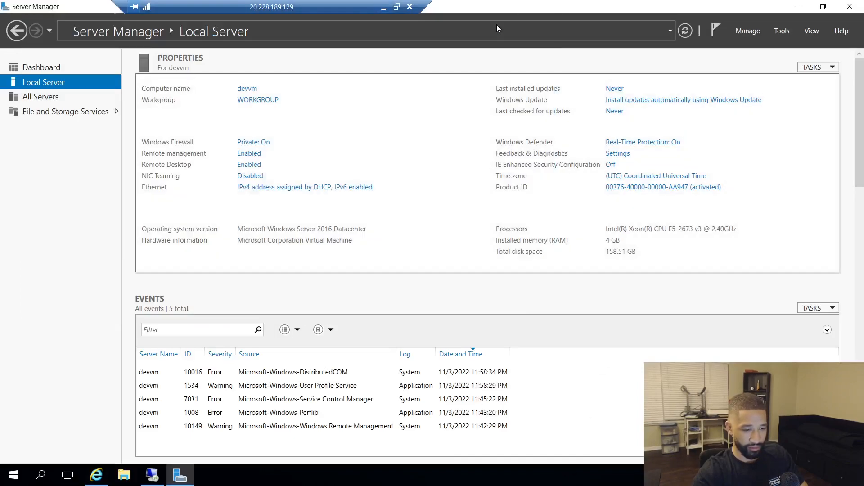
pyautogui.click(383, 8)
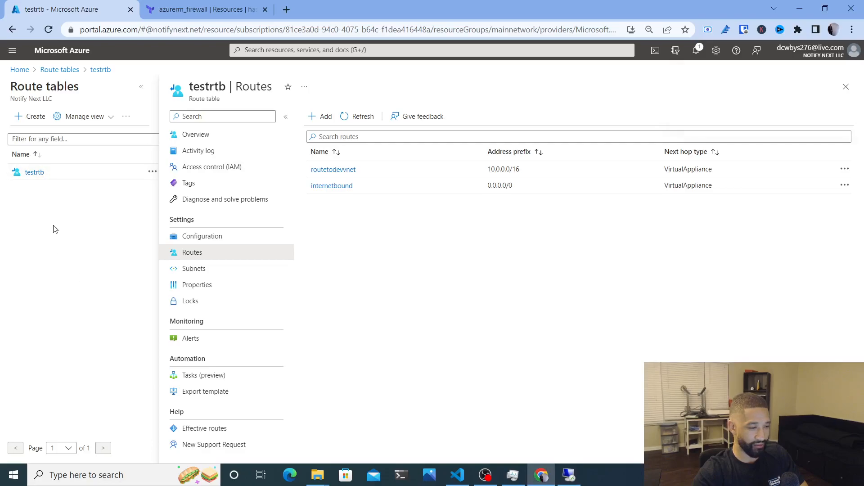
# Close testrtb, refresh the route tables and show devrtb's routes
pyautogui.click(845, 87)
pyautogui.click(135, 116)
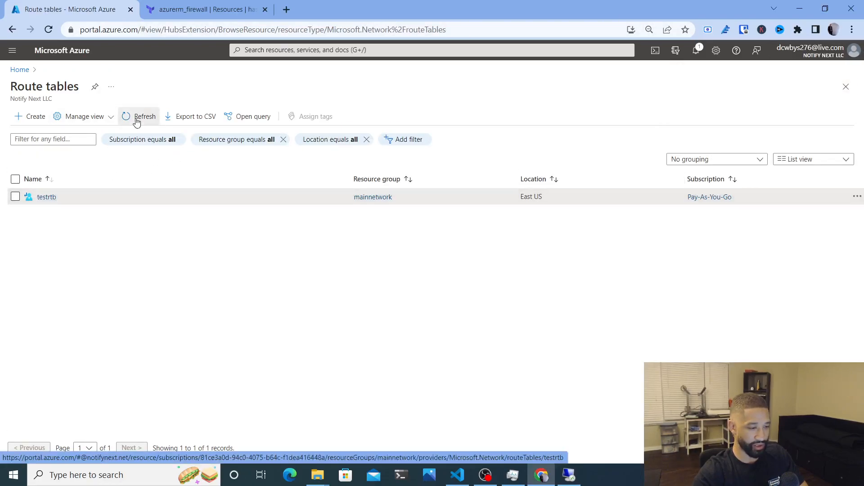
pyautogui.click(47, 197)
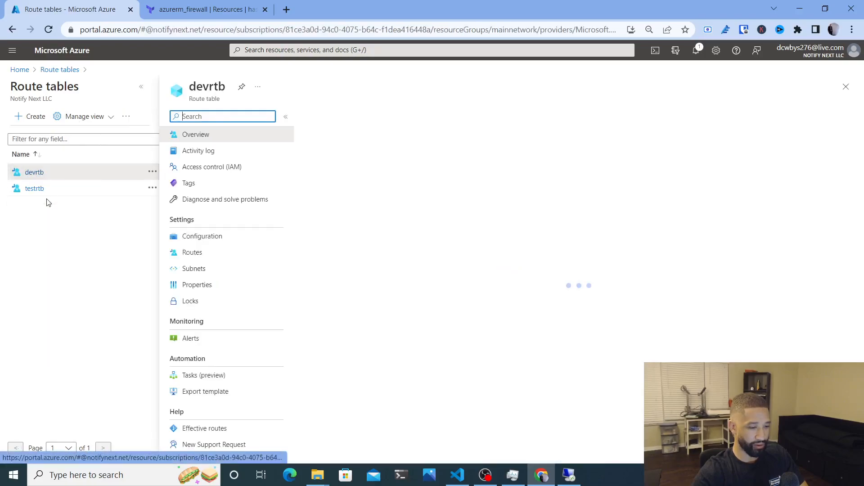
pyautogui.click(246, 252)
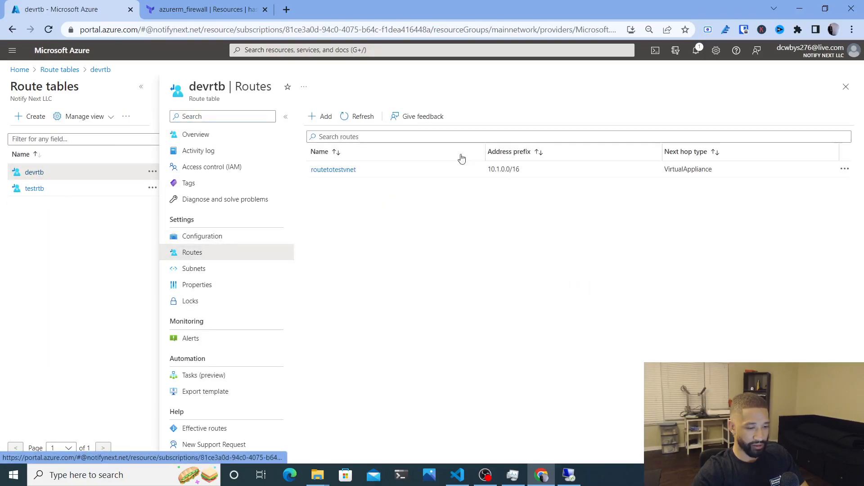
pyautogui.click(381, 136)
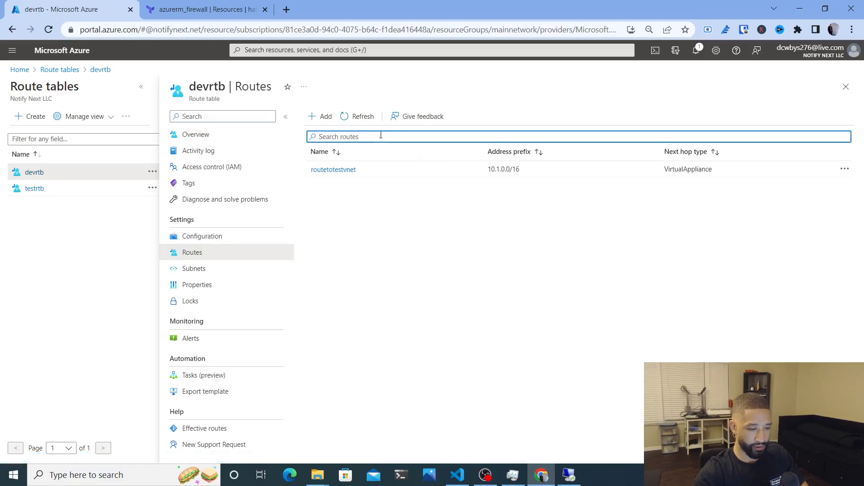
# Start a devrtb route named internetbound with IP address destination 0.0.0.0/0
pyautogui.click(320, 117)
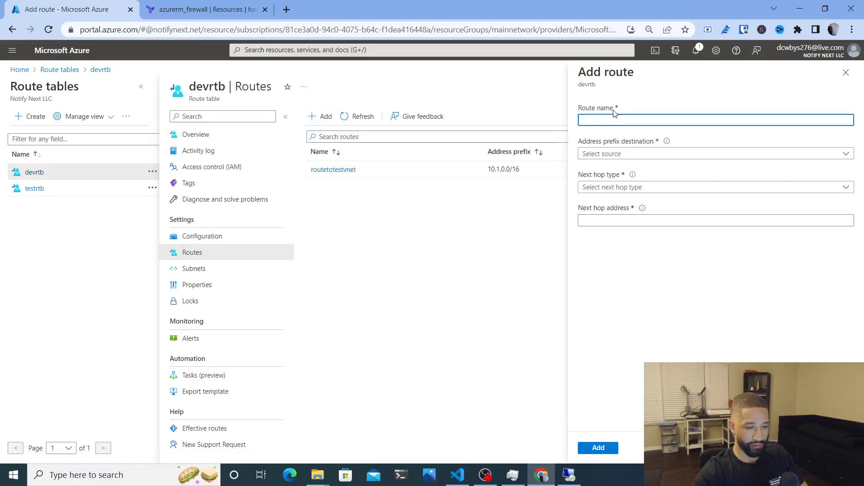
pyautogui.write('internetbound')
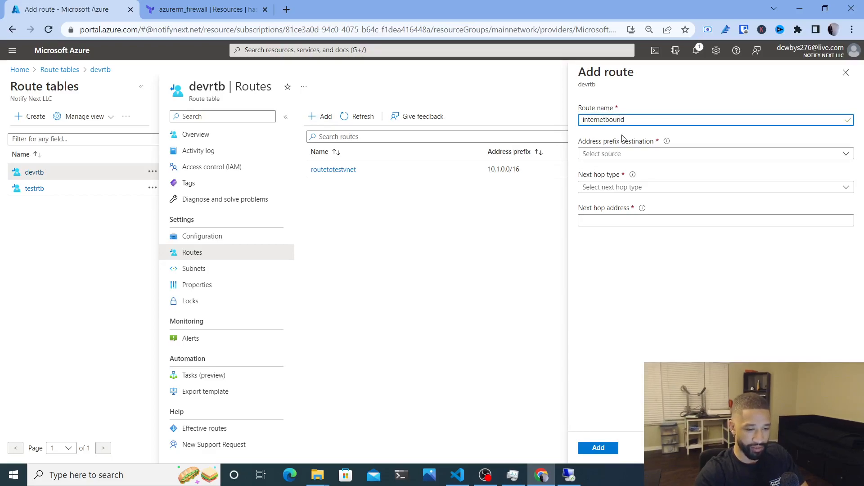
pyautogui.click(623, 154)
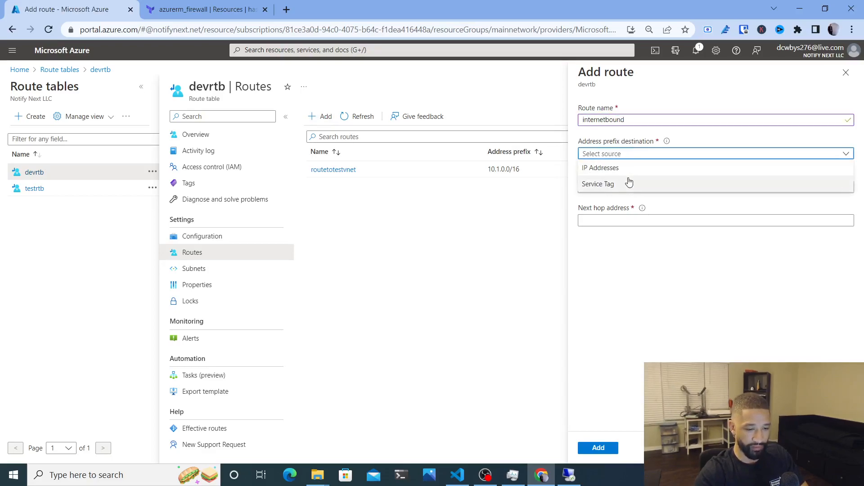
pyautogui.click(626, 169)
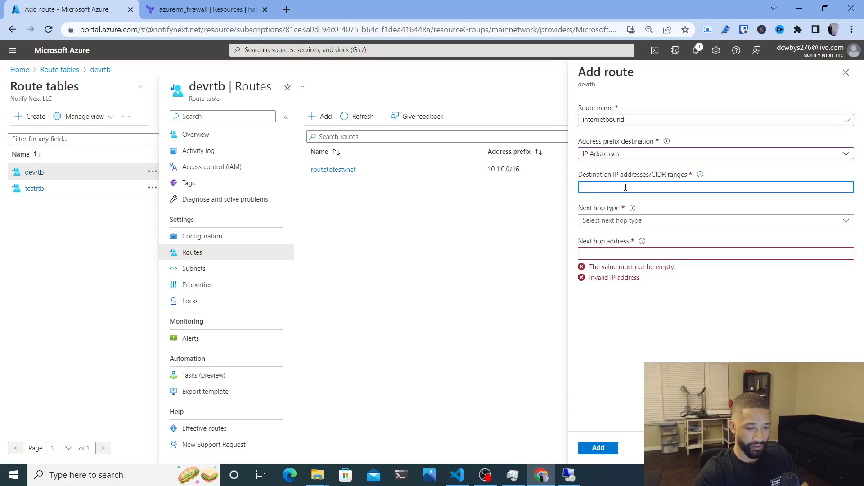
pyautogui.write('0.0.0.0/0')
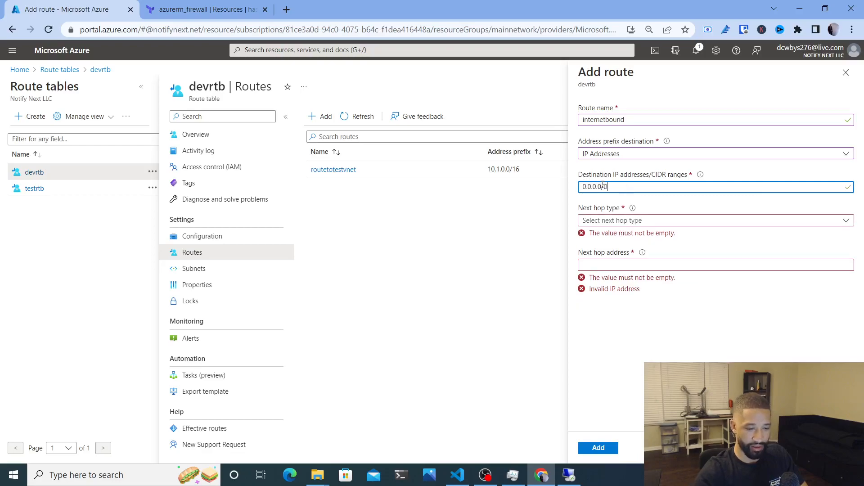
pyautogui.click(602, 200)
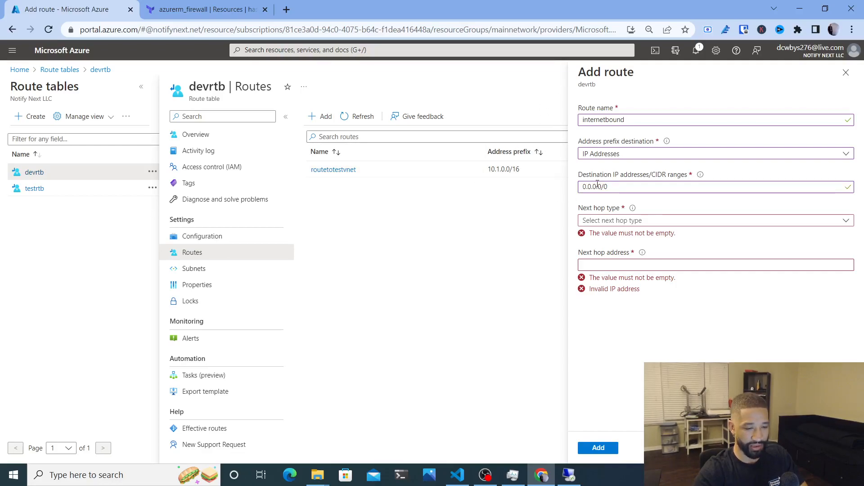
# Point it to virtual appliance 10.2.2.4, create the route and dismiss the notification
pyautogui.click(603, 221)
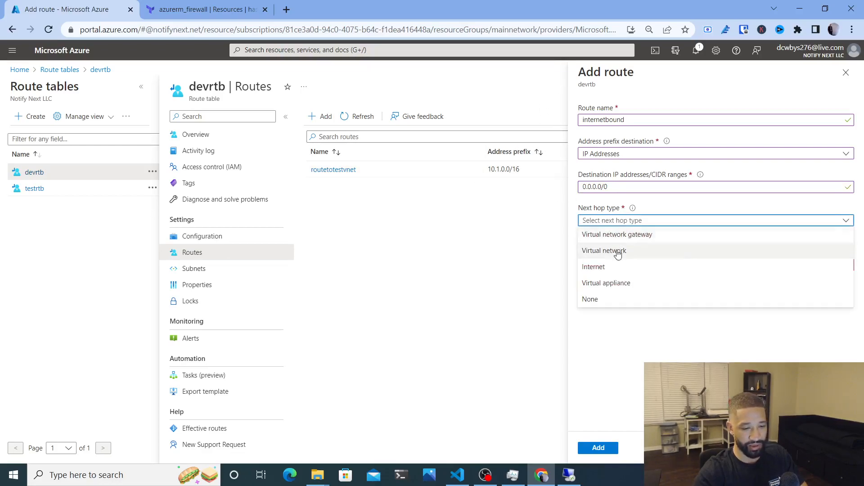
pyautogui.click(615, 283)
pyautogui.click(609, 256)
pyautogui.write('10.2.2.4')
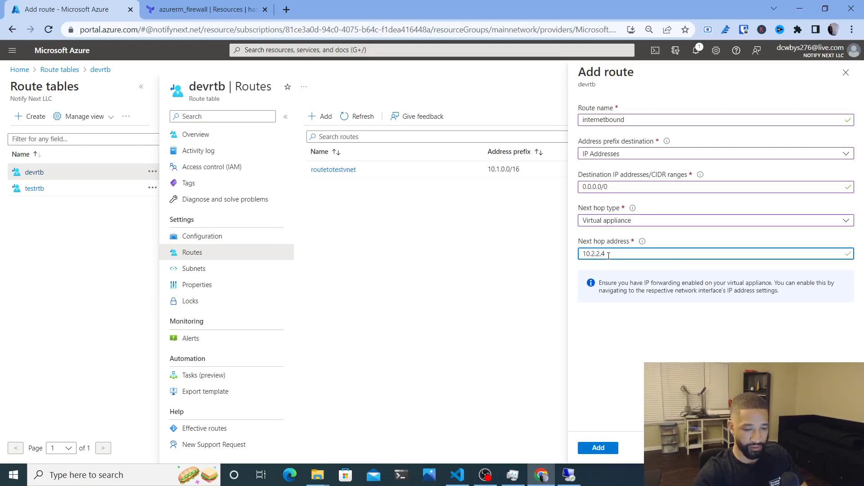
pyautogui.click(606, 448)
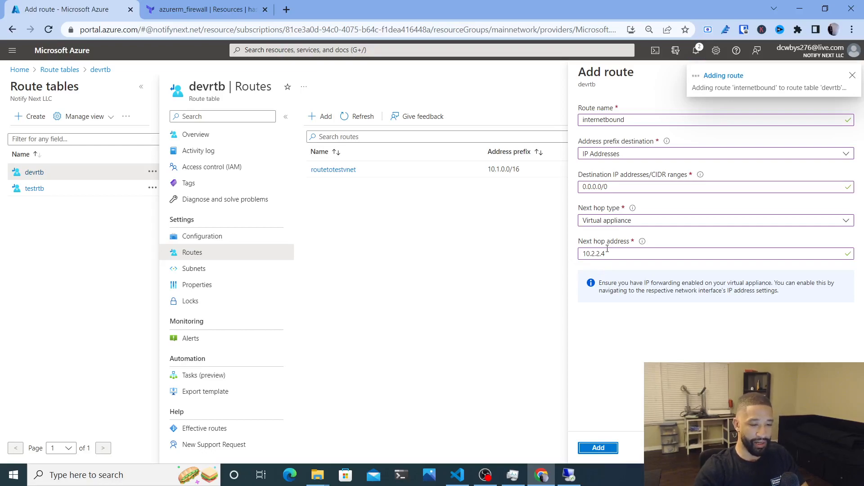
pyautogui.click(852, 76)
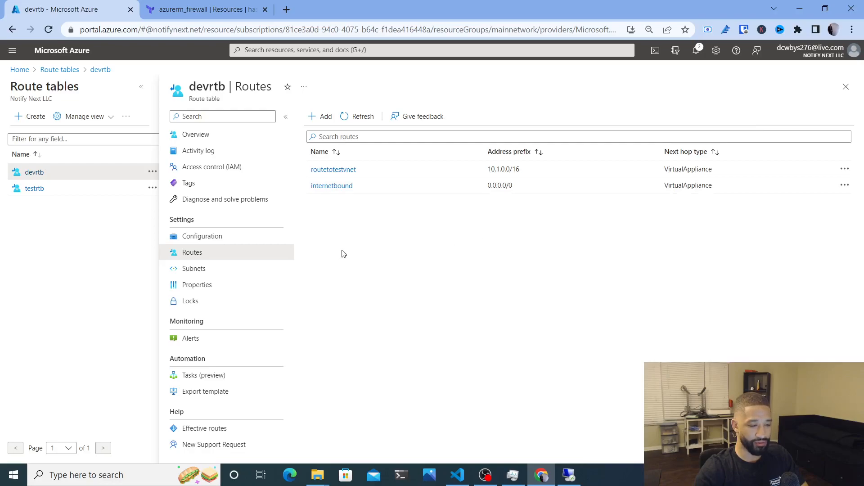
# Open devrtb's effective routes and inspect the 0.0.0.0/0, 10.0.0.0/8 and 10.0.0.0/16 entries
pyautogui.click(210, 431)
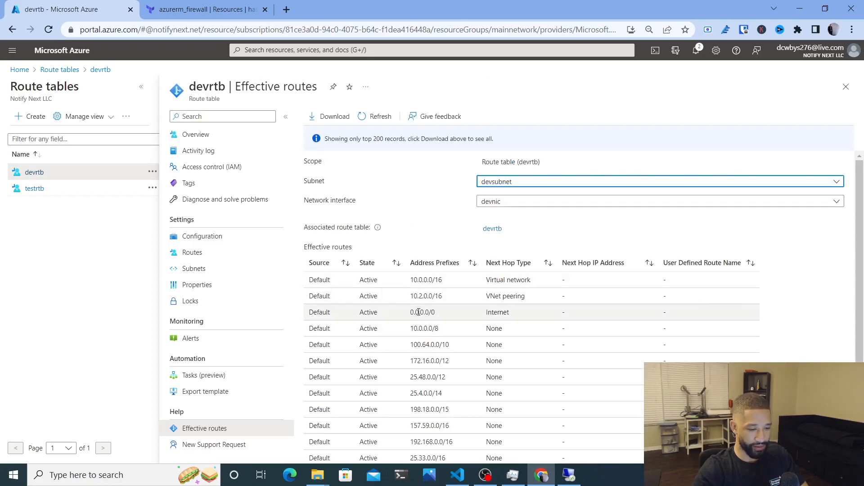
pyautogui.moveTo(415, 313); pyautogui.dragTo(534, 309)
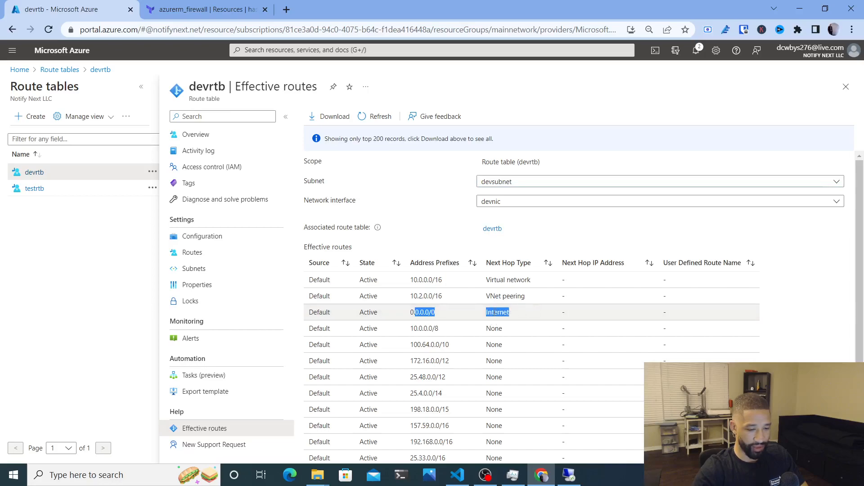
pyautogui.moveTo(411, 328); pyautogui.dragTo(513, 327)
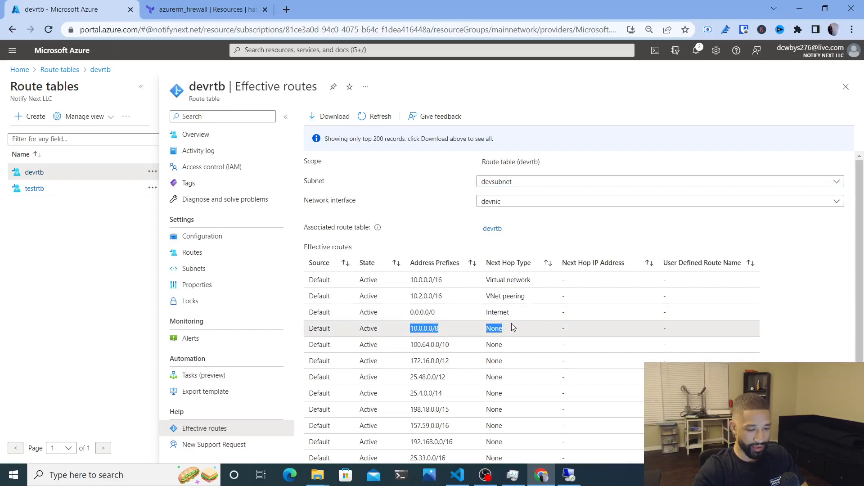
pyautogui.click(431, 328)
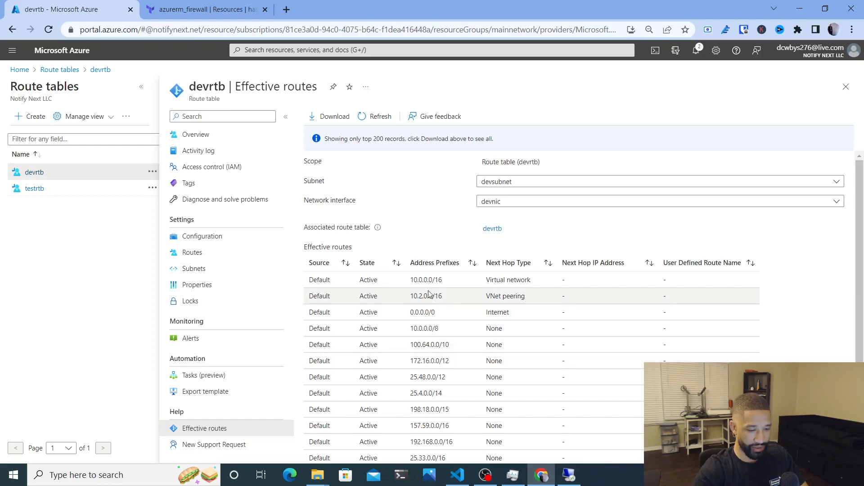
pyautogui.moveTo(409, 283); pyautogui.dragTo(534, 278)
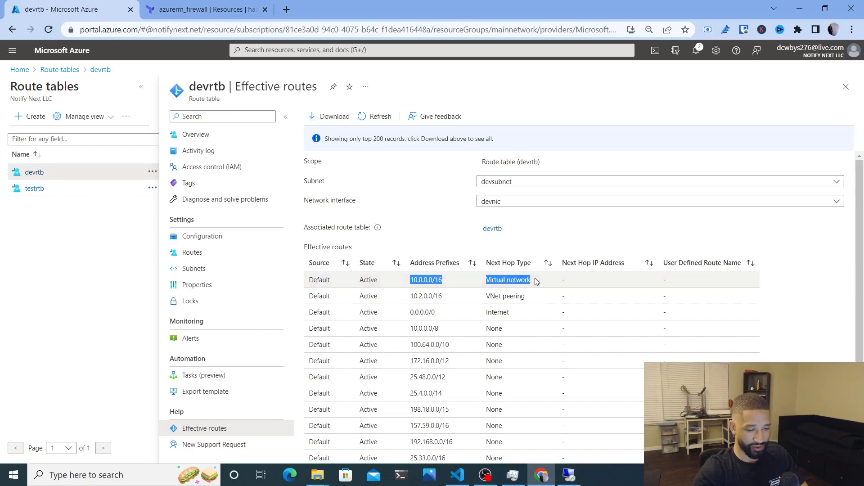
pyautogui.click(534, 278)
# Inspect the user route 10.1.0.0/16 to 10.2.2.4, then refresh the effective routes
pyautogui.scroll(-3, 508, 333)
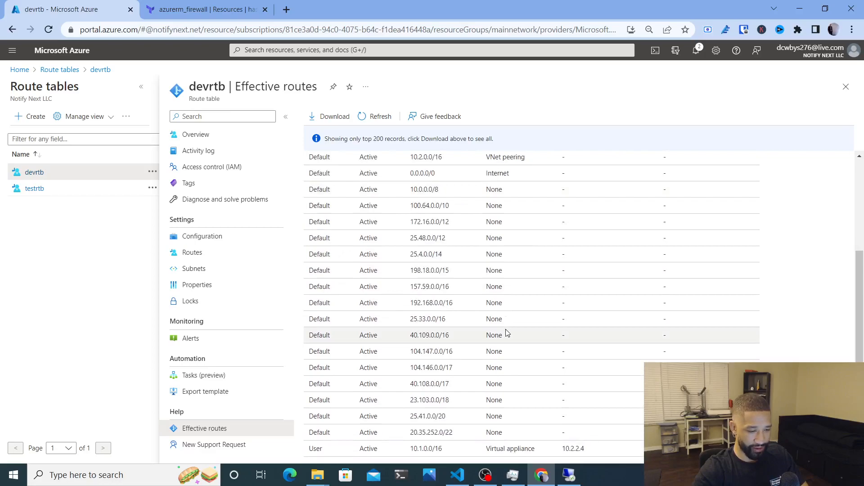
pyautogui.moveTo(486, 367); pyautogui.dragTo(378, 236)
pyautogui.click(516, 271)
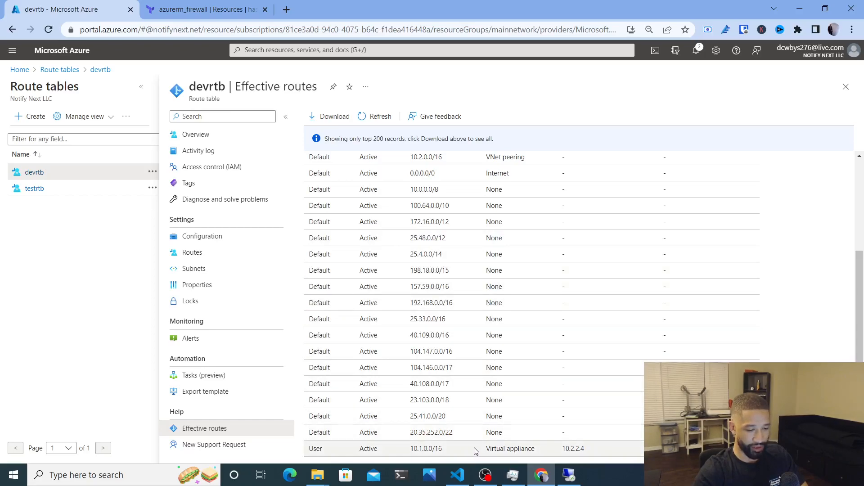
pyautogui.moveTo(314, 449); pyautogui.dragTo(594, 452)
pyautogui.click(666, 449)
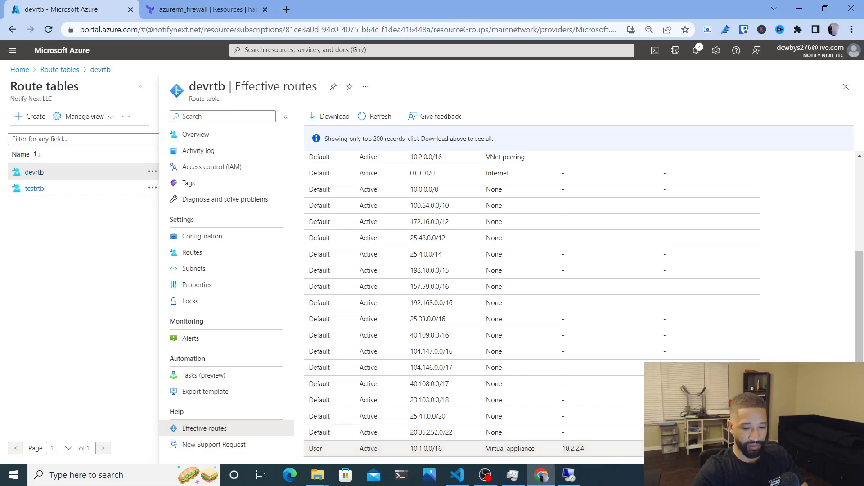
pyautogui.scroll(1, 667, 450)
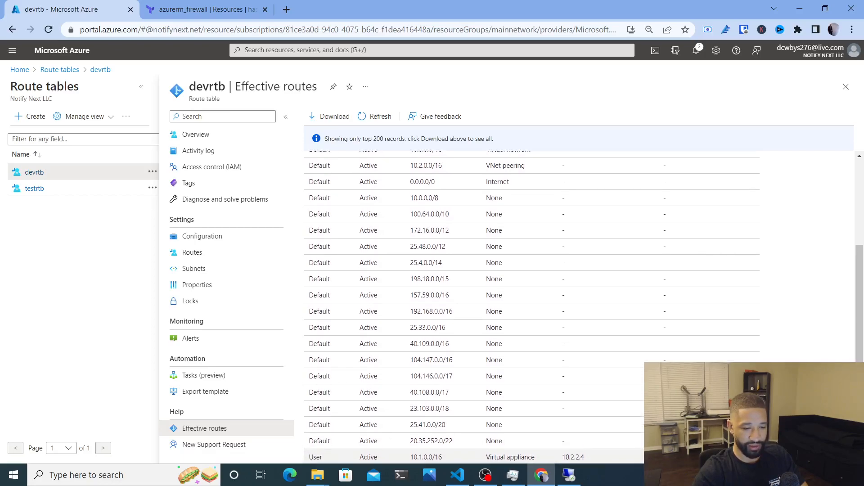
pyautogui.scroll(5, 666, 446)
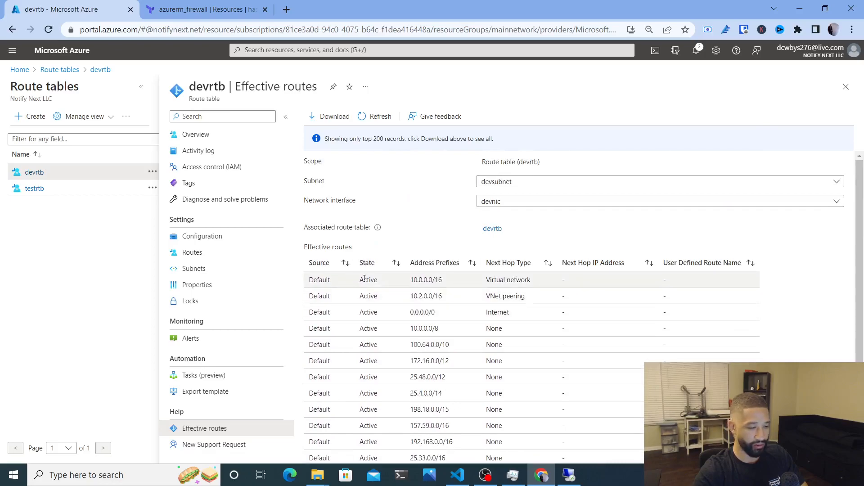
pyautogui.click(379, 122)
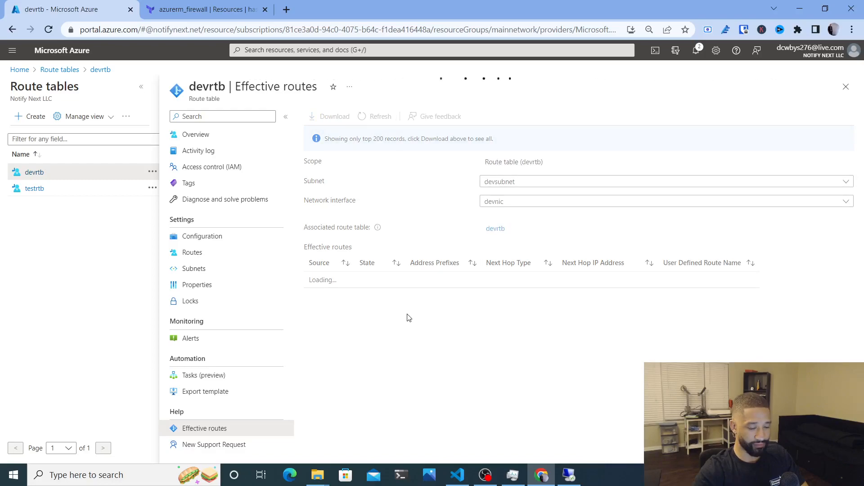
# Restore the Remote Desktop session to a window, move it aside and return to Chrome
pyautogui.click(569, 475)
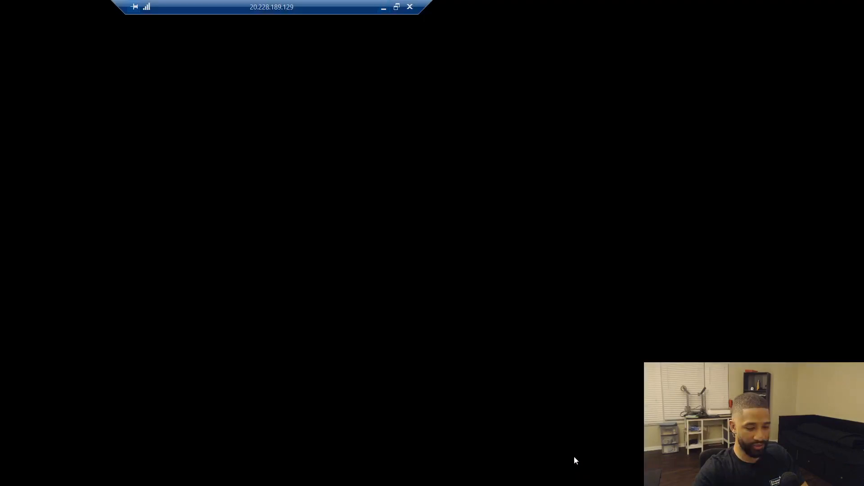
pyautogui.click(399, 8)
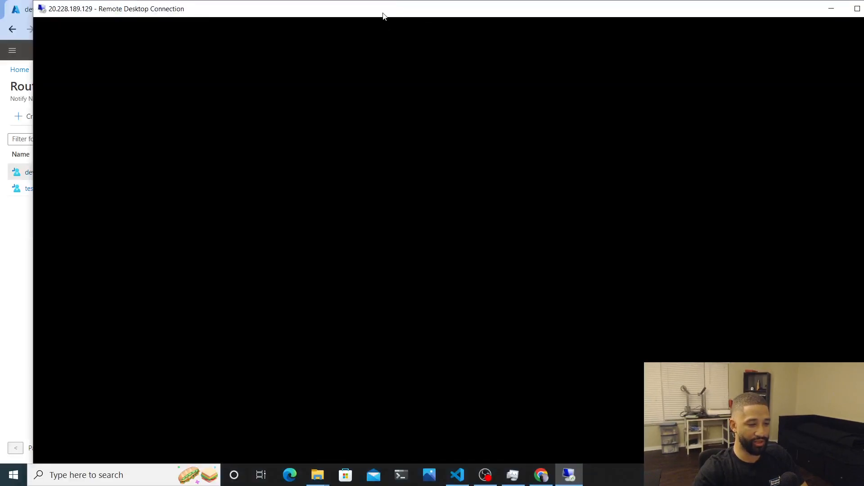
pyautogui.moveTo(384, 16); pyautogui.dragTo(402, 79)
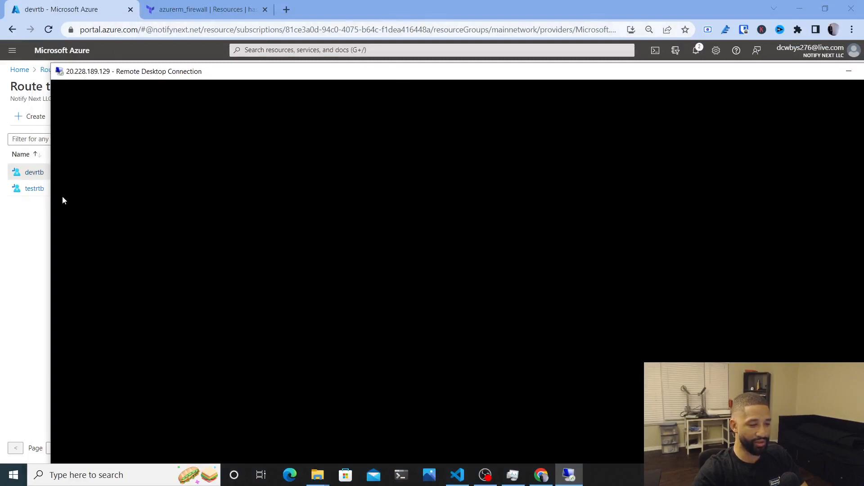
pyautogui.click(36, 222)
# Find testfirewall via a 'fire' search and show its classic Network rule collections
pyautogui.click(255, 49)
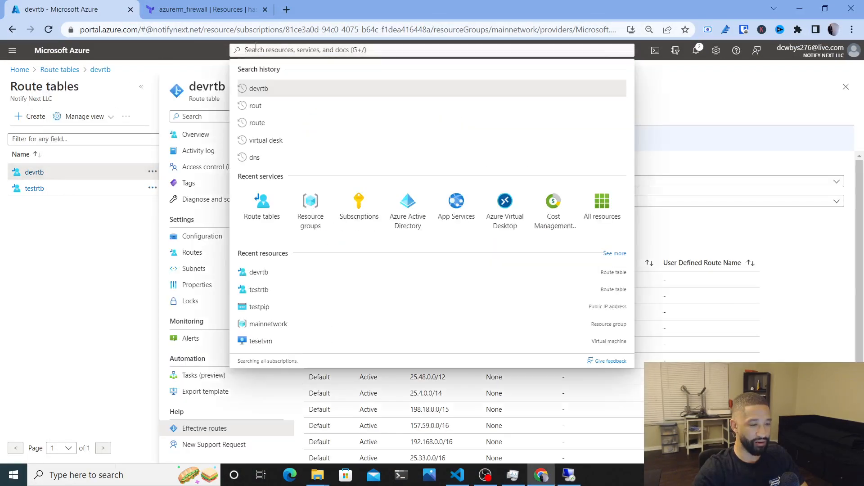
pyautogui.write('fire')
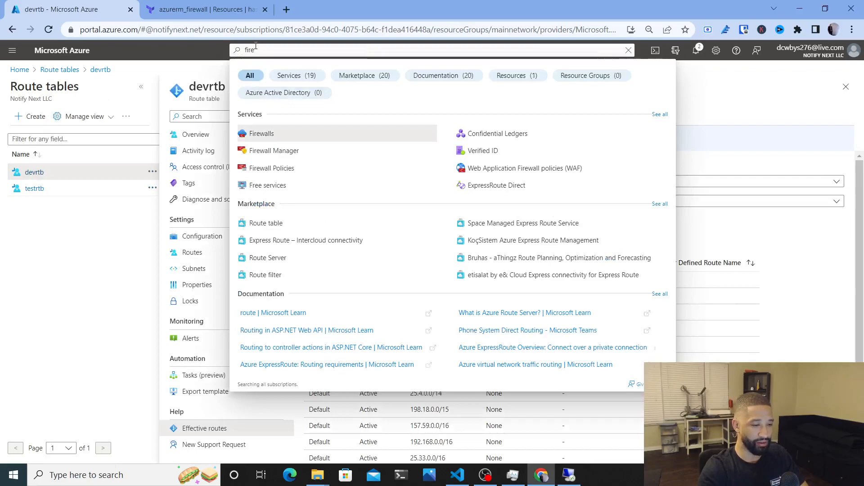
pyautogui.click(255, 132)
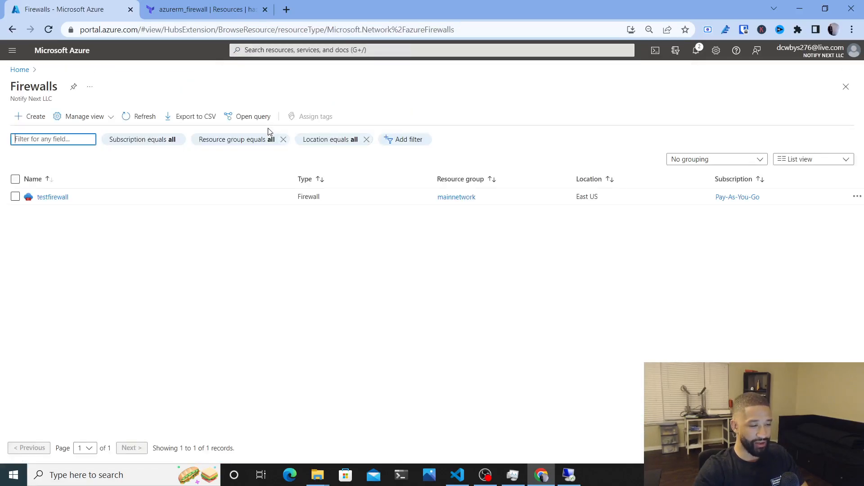
pyautogui.click(50, 197)
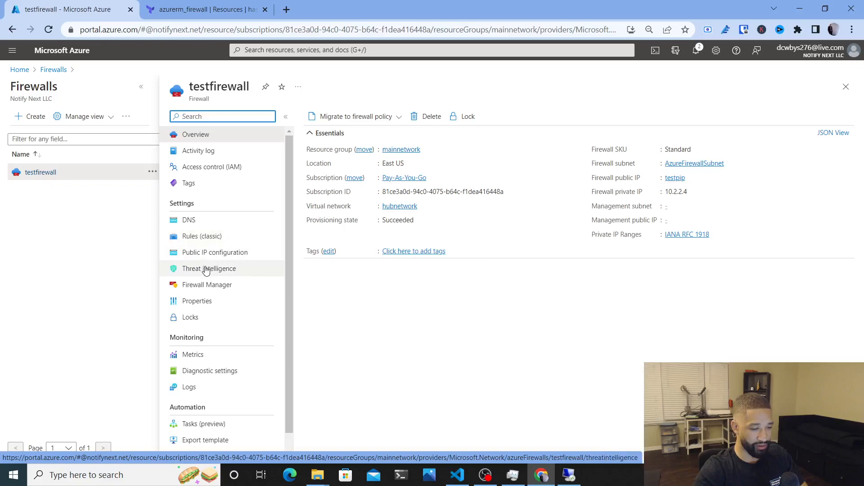
pyautogui.click(214, 235)
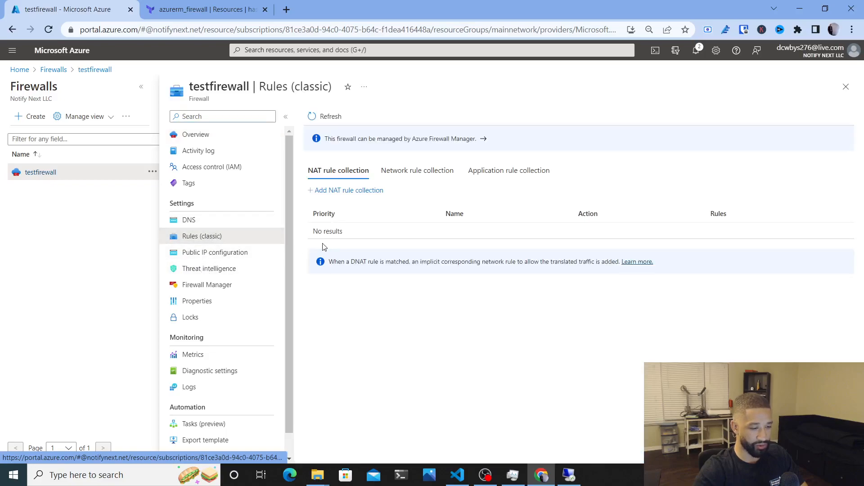
pyautogui.click(408, 179)
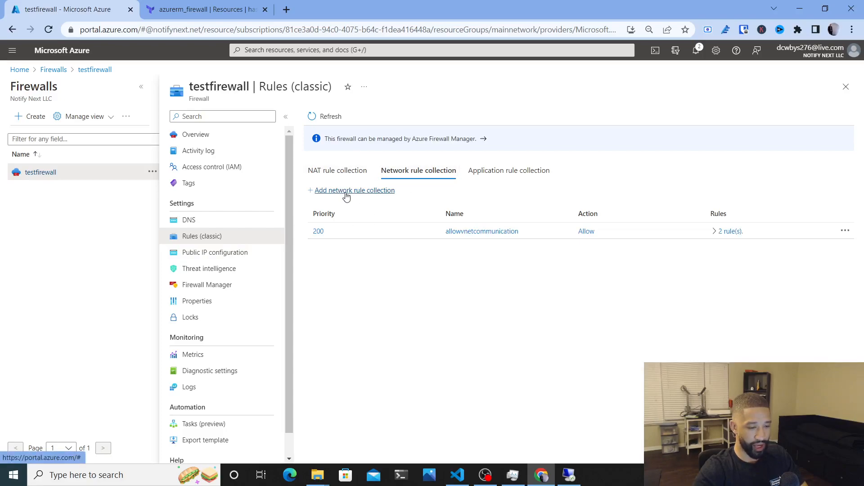
pyautogui.click(347, 191)
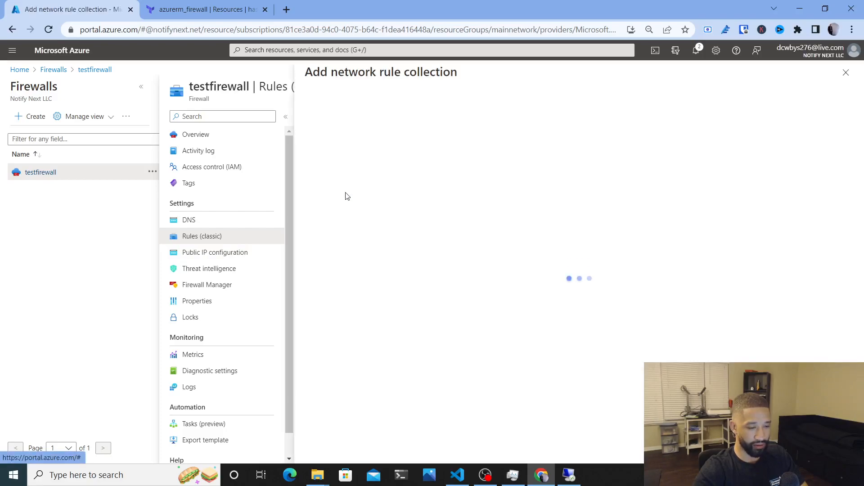
pyautogui.click(855, 71)
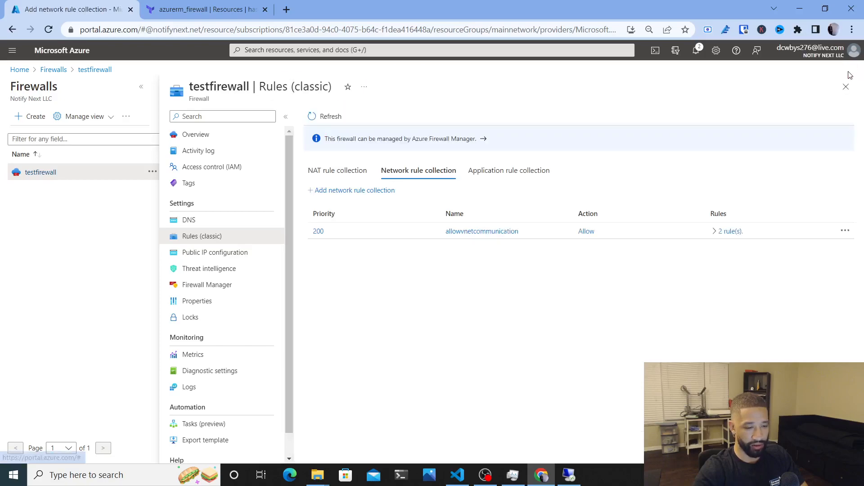
# Add an IP rule named routetointernet with protocol Any to allowvnetcommunication
pyautogui.click(720, 231)
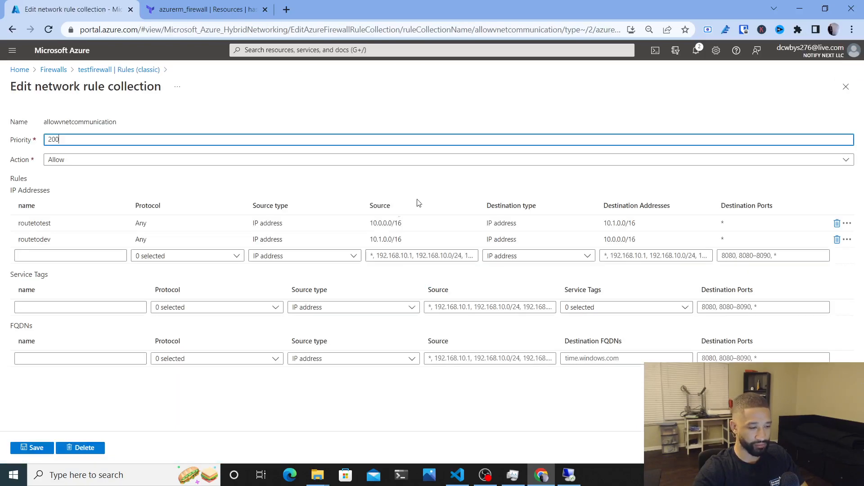
pyautogui.click(47, 257)
pyautogui.write('routetointernet')
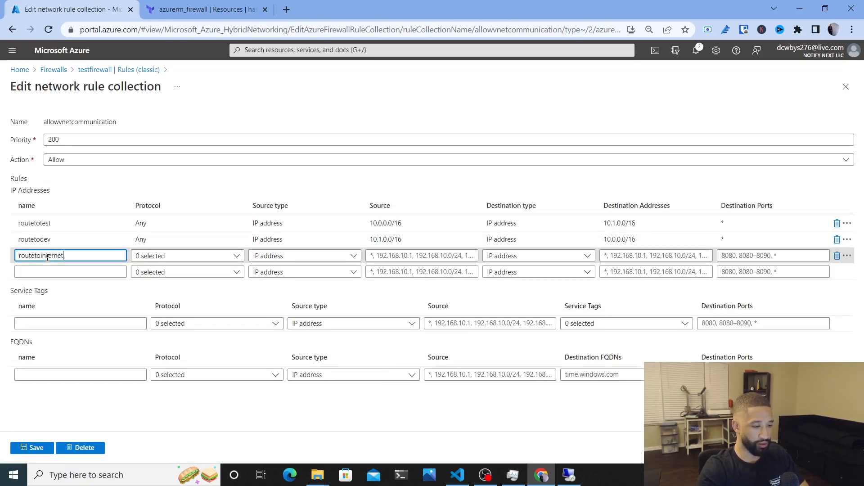
pyautogui.click(180, 255)
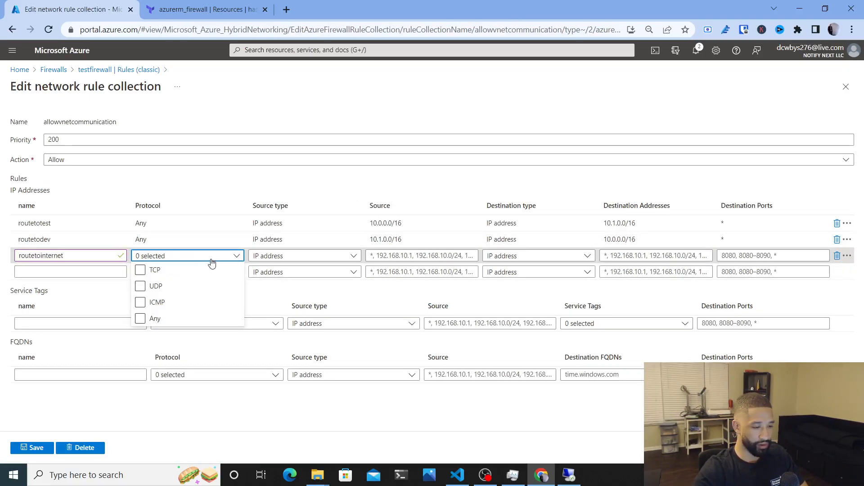
pyautogui.click(155, 317)
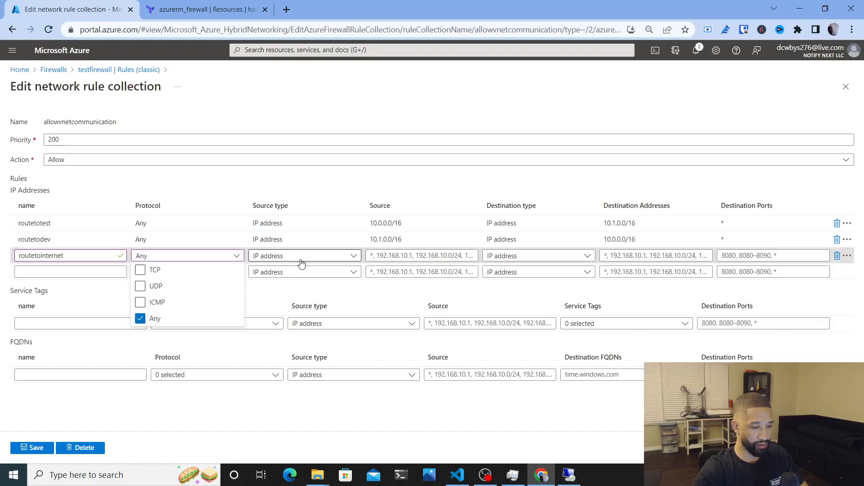
# Set source, destination addresses and ports to *, then save the collection
pyautogui.click(396, 256)
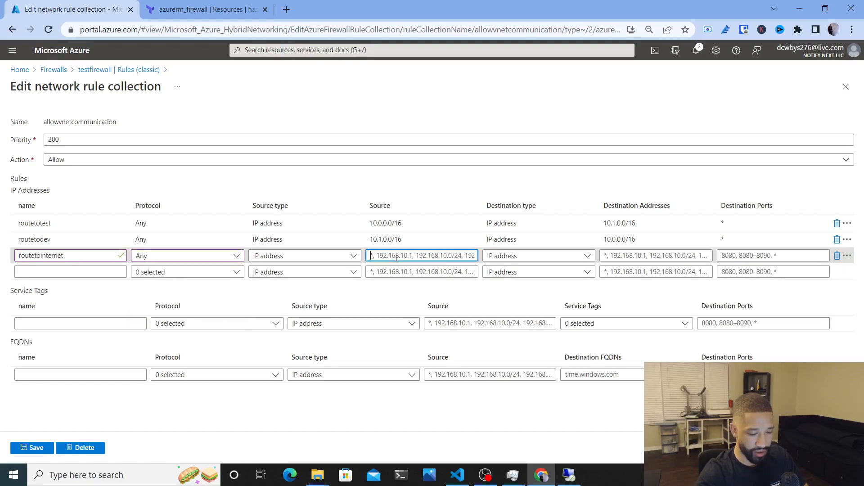
pyautogui.write('*')
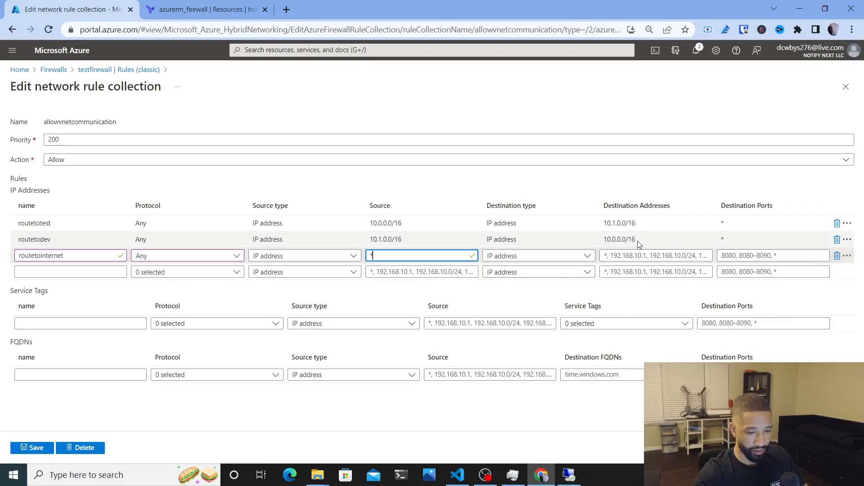
pyautogui.click(636, 256)
pyautogui.write('*')
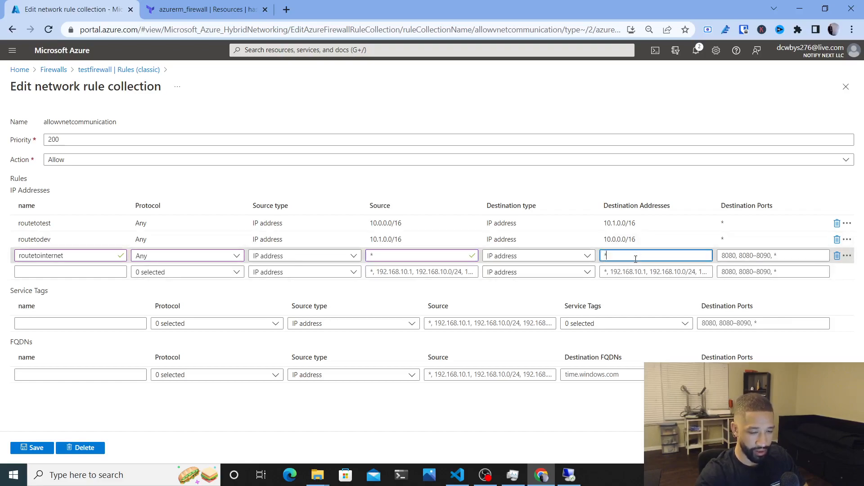
pyautogui.click(763, 257)
pyautogui.write('*')
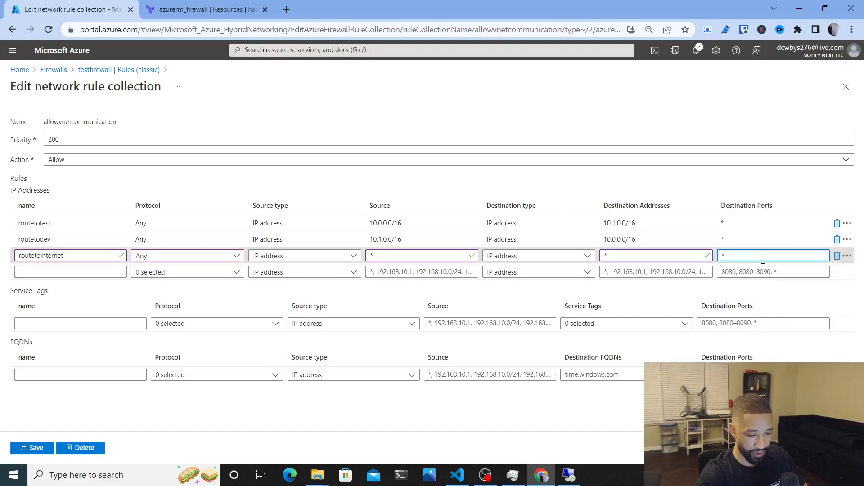
pyautogui.click(278, 292)
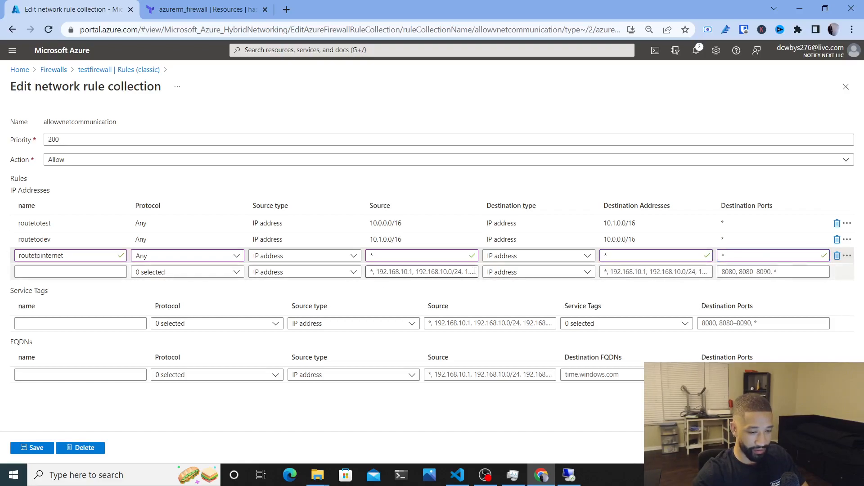
pyautogui.click(533, 255)
pyautogui.click(534, 255)
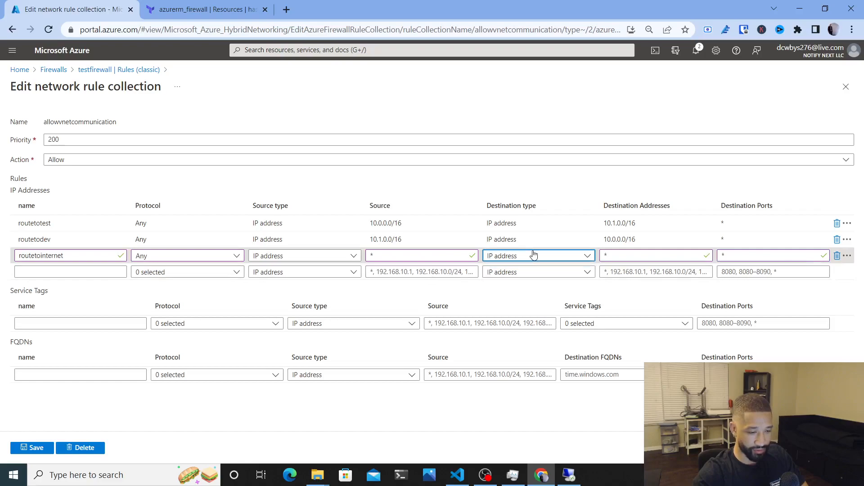
pyautogui.click(36, 448)
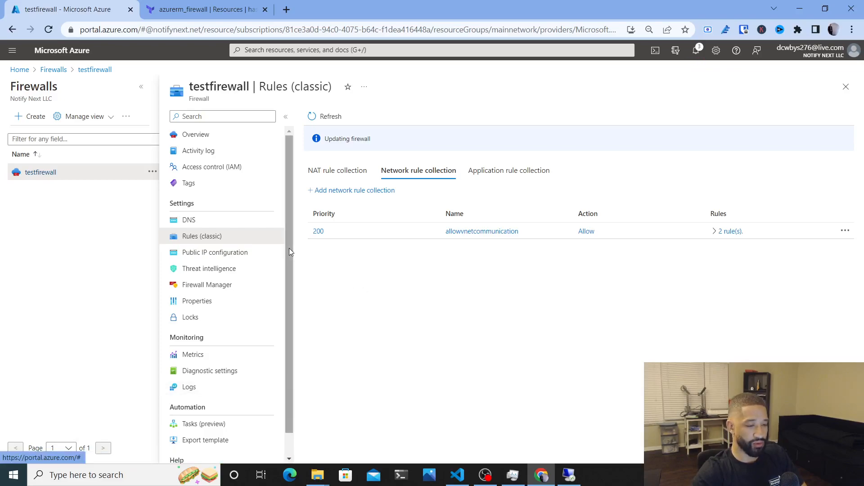
# Copy testpip's IP 20.232.22.91 from the firewall overview, cancelling the RDP reconnect
pyautogui.click(328, 174)
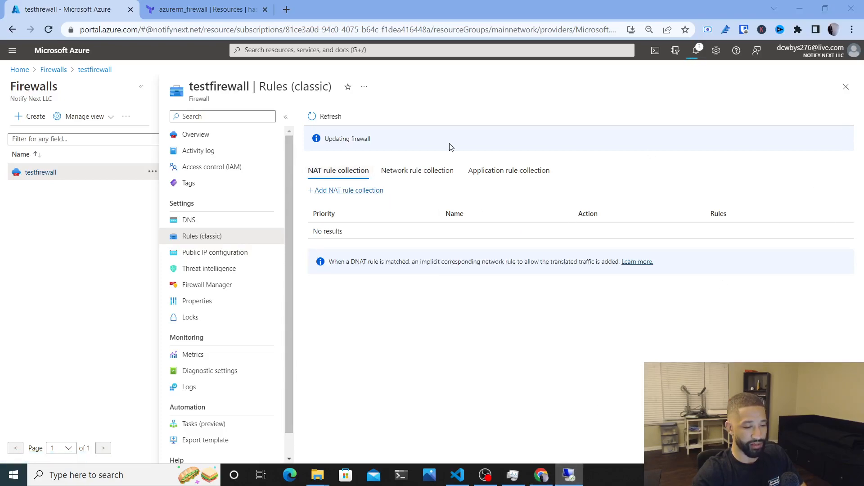
pyautogui.click(570, 475)
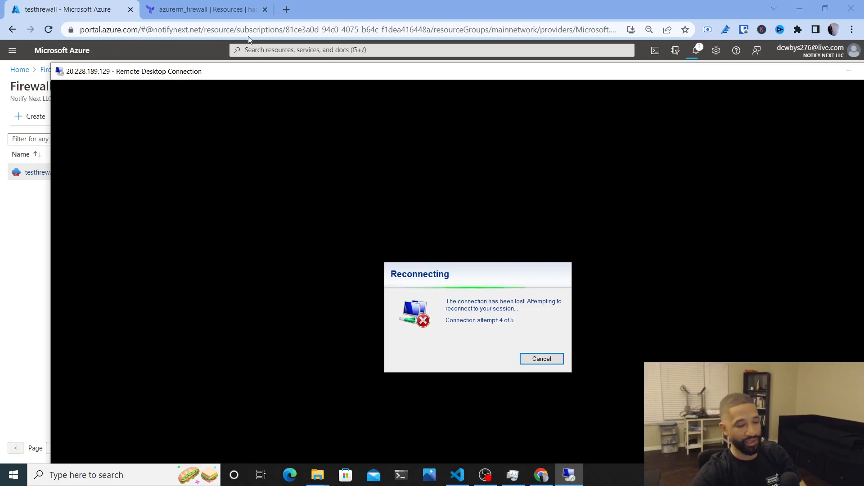
pyautogui.click(543, 360)
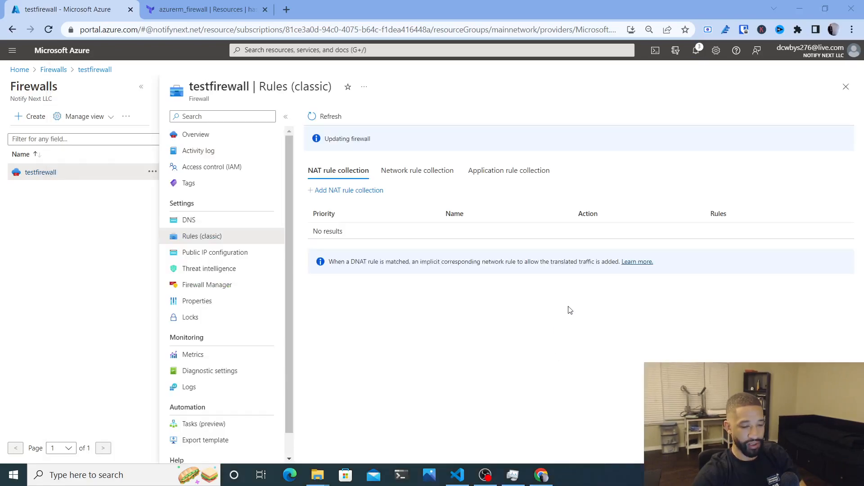
pyautogui.click(185, 134)
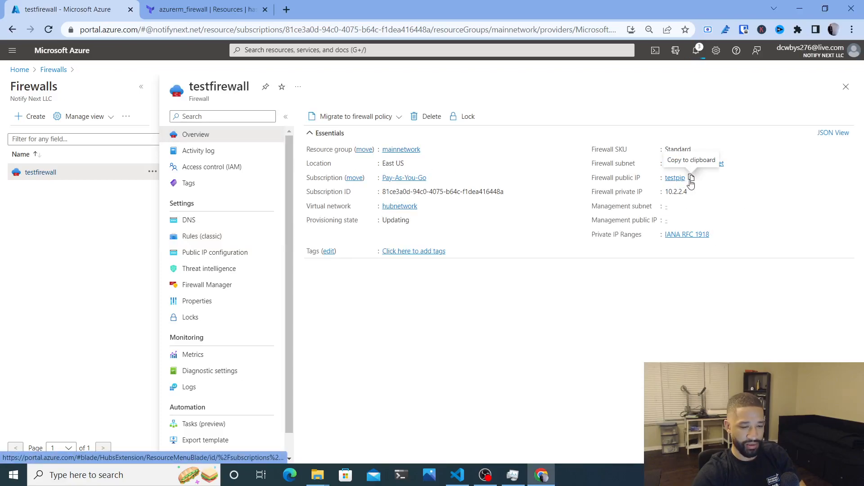
pyautogui.click(679, 179)
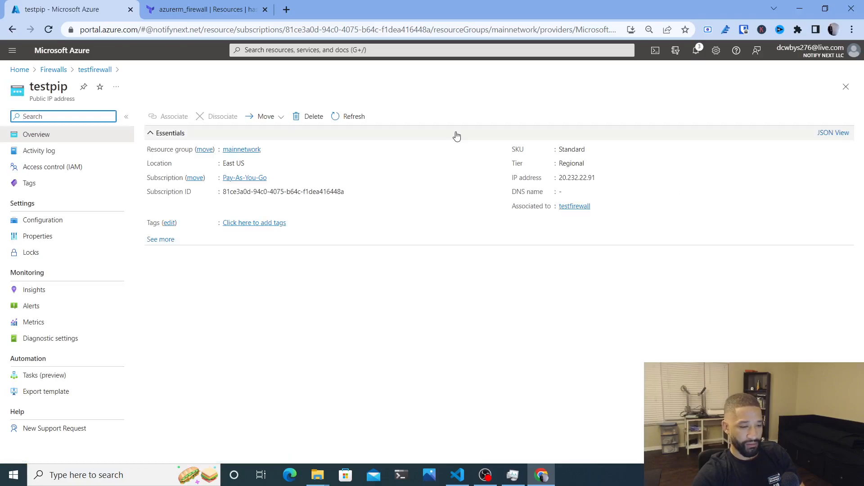
pyautogui.click(602, 178)
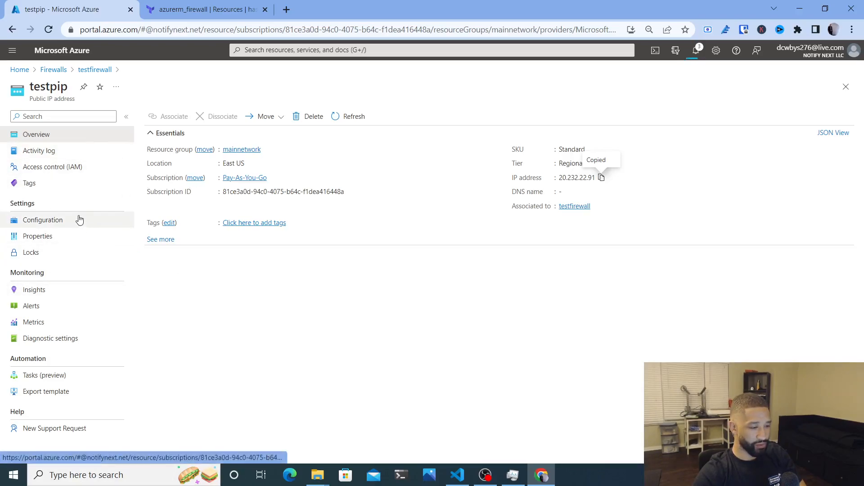
pyautogui.click(94, 70)
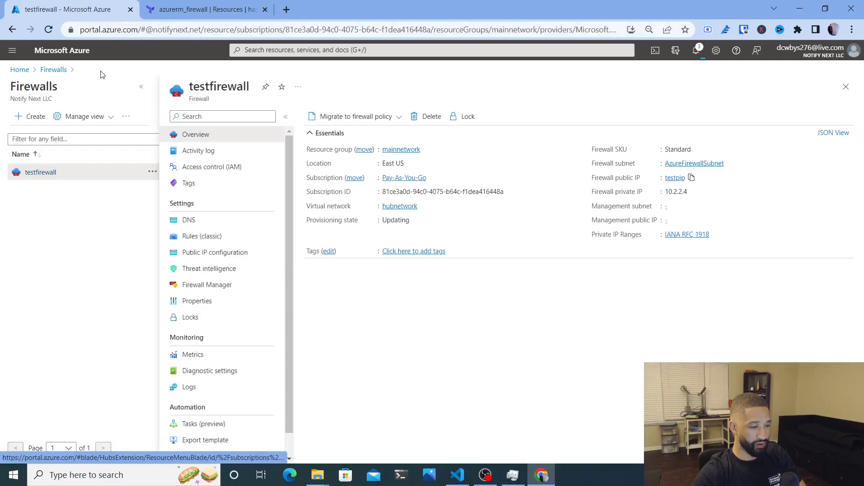
# Open testfirewall's classic rules and start a new NAT rule collection
pyautogui.click(212, 236)
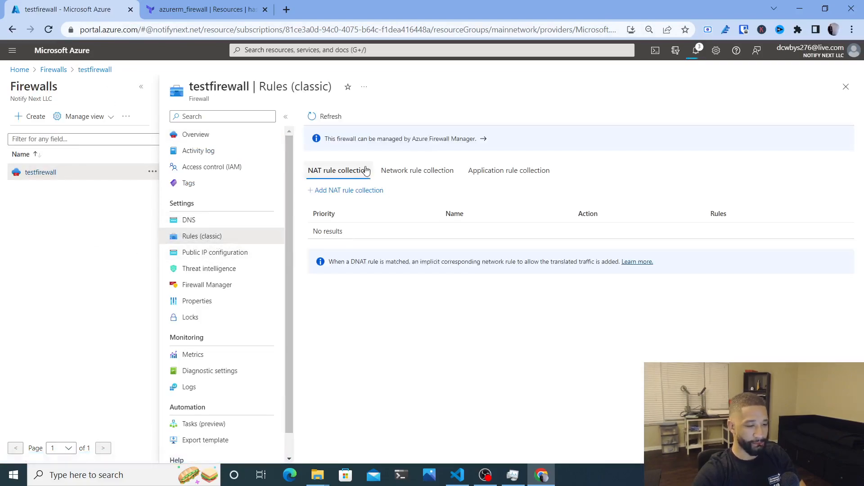
pyautogui.click(349, 190)
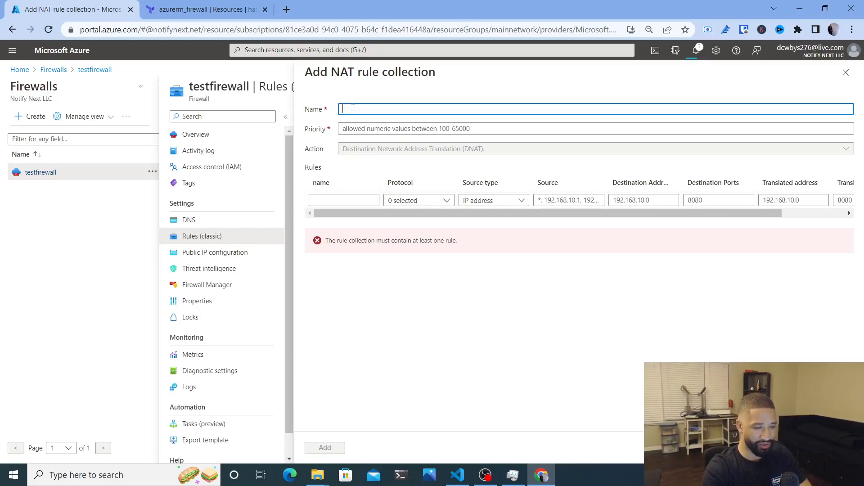
# Name the NAT rule collection and give it priority 200
pyautogui.write('llowrdp')
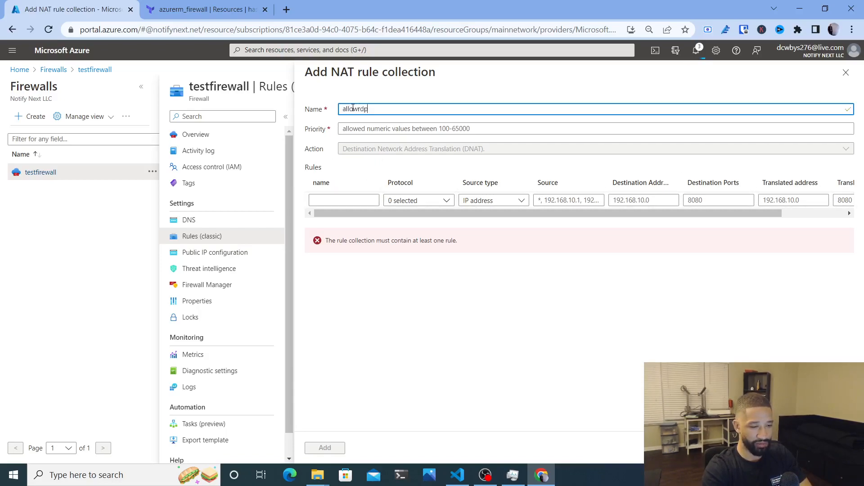
pyautogui.click(380, 125)
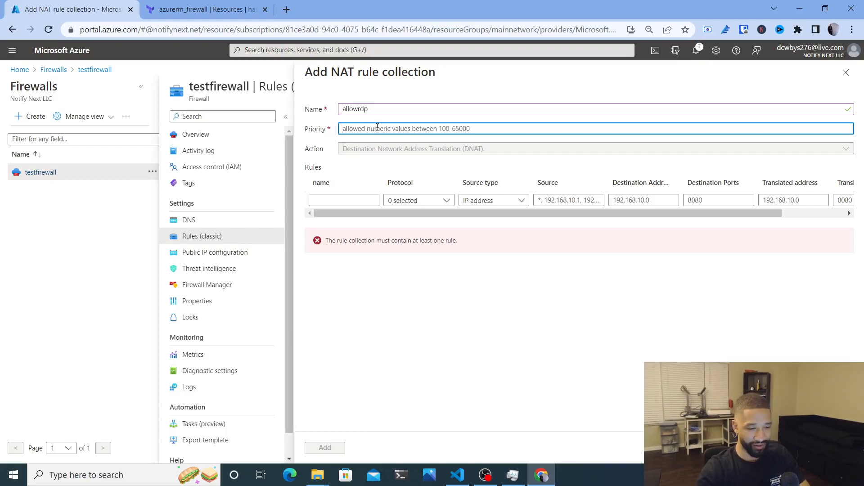
pyautogui.write('10')
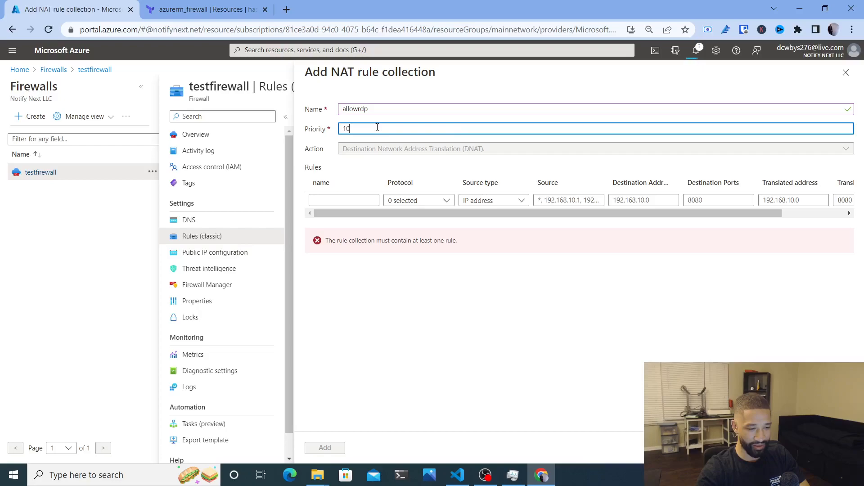
pyautogui.press('BackSpace')
pyautogui.press('BackSpace')
pyautogui.write('200')
pyautogui.click(399, 364)
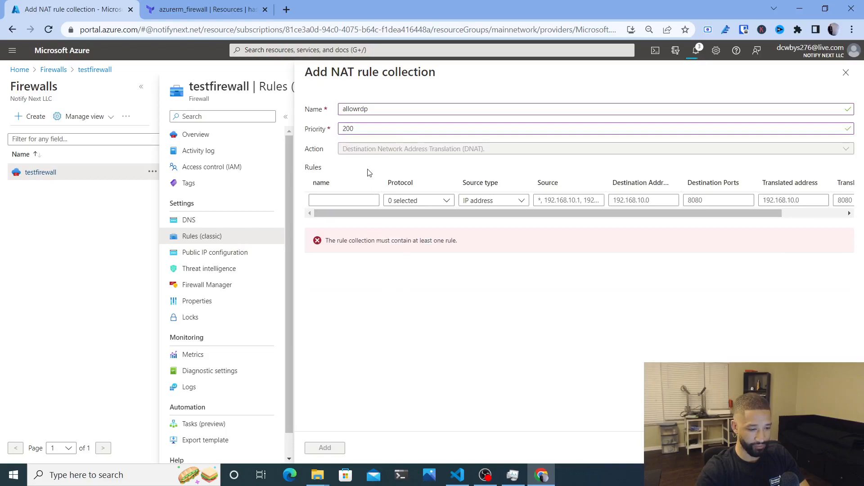
# Add a NAT rule named allowrdp using the TCP protocol
pyautogui.click(338, 201)
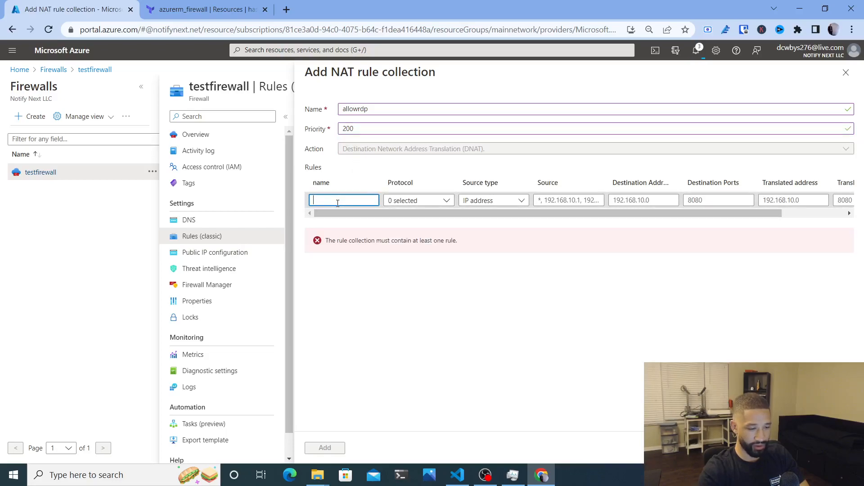
pyautogui.write('allowrdp')
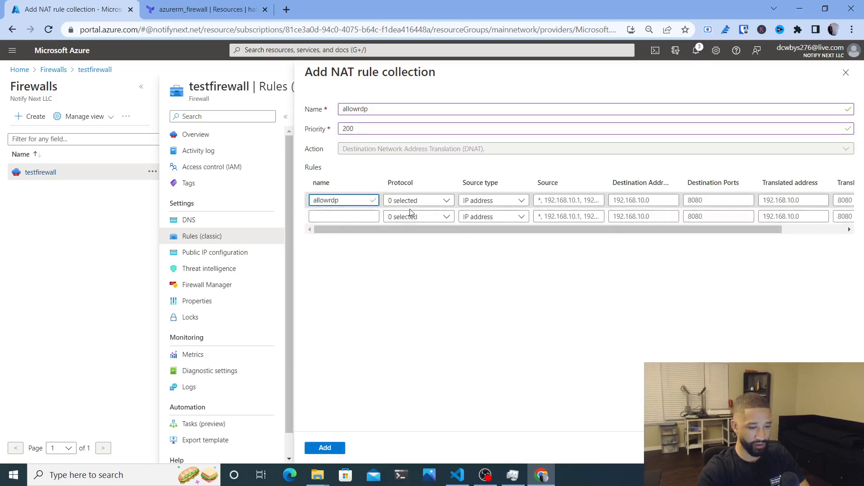
pyautogui.click(437, 203)
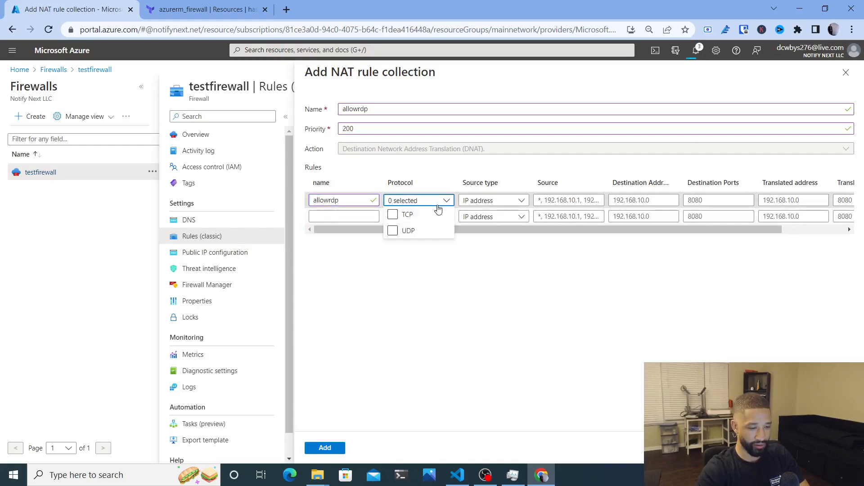
pyautogui.click(393, 216)
pyautogui.click(520, 201)
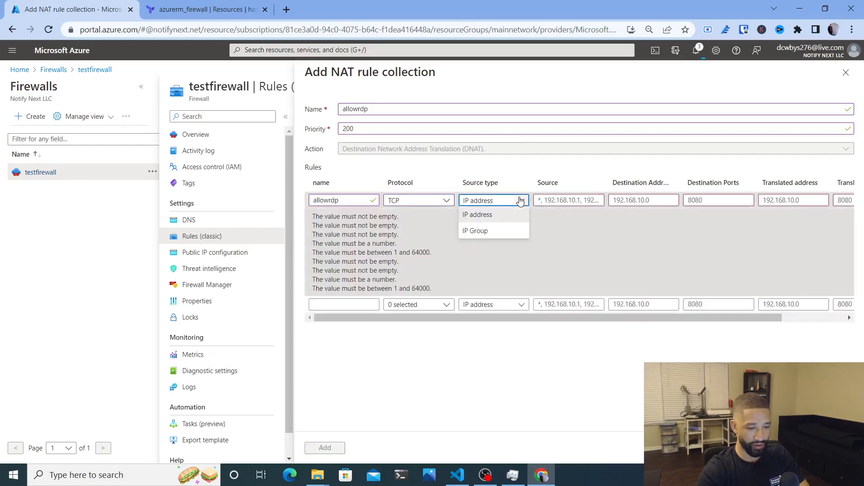
pyautogui.click(520, 201)
# Set source *, destination 20.232.22.91 and port 3389, then return to VS Code
pyautogui.click(550, 200)
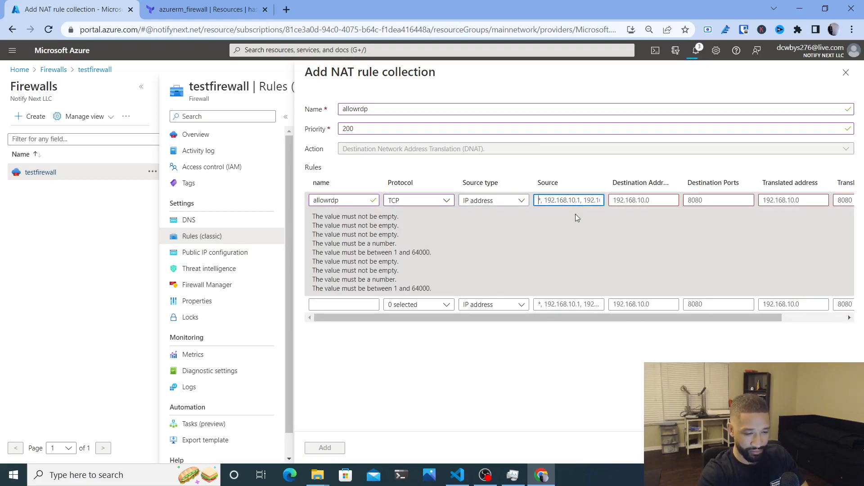
pyautogui.write('*')
pyautogui.click(651, 200)
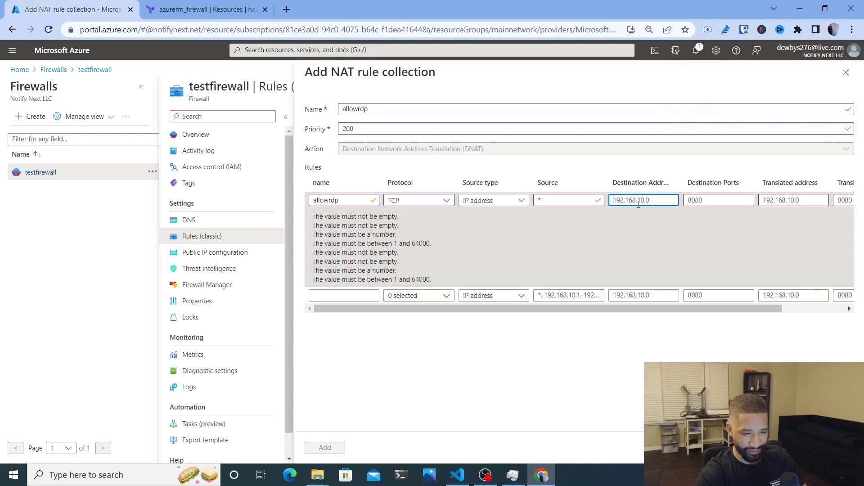
pyautogui.hotkey('ctrl', 'v')
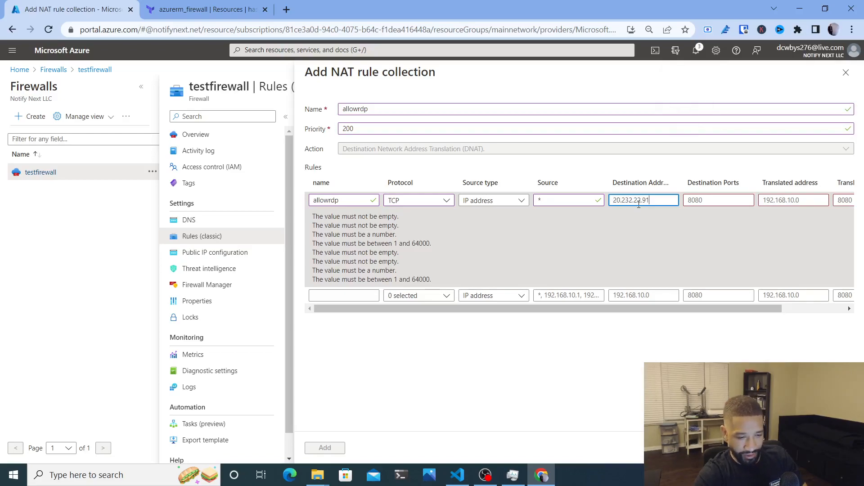
pyautogui.click(704, 201)
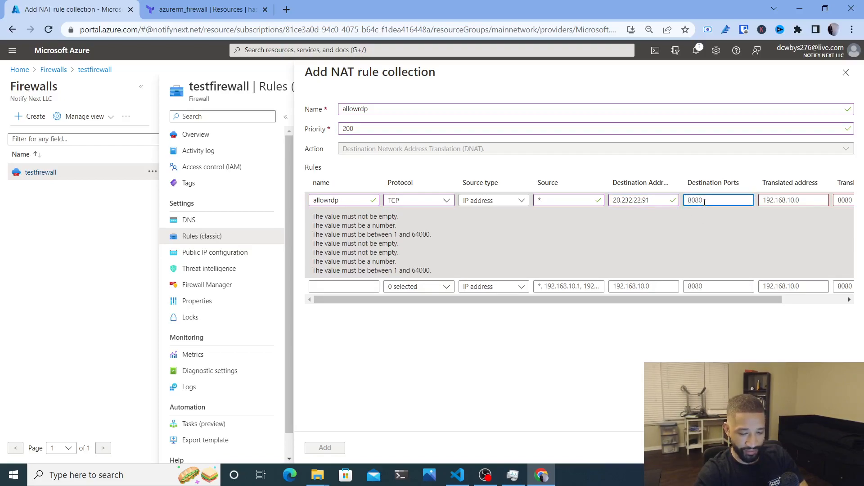
pyautogui.write('3389')
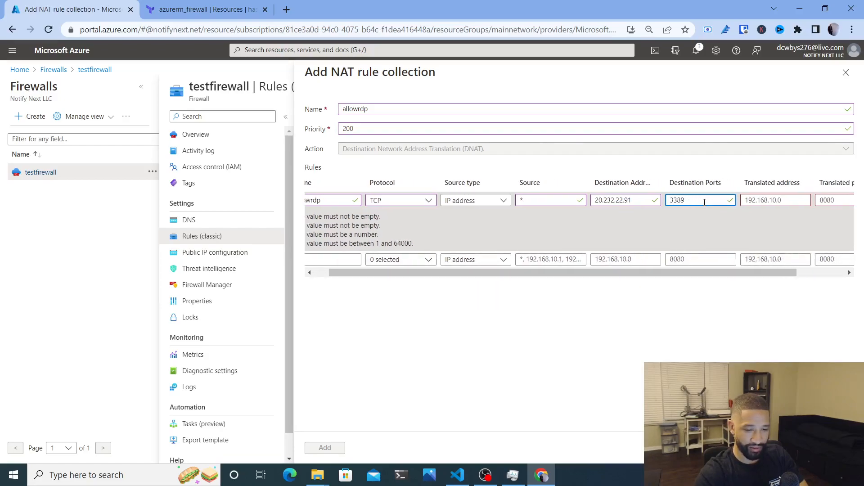
pyautogui.press('Tab')
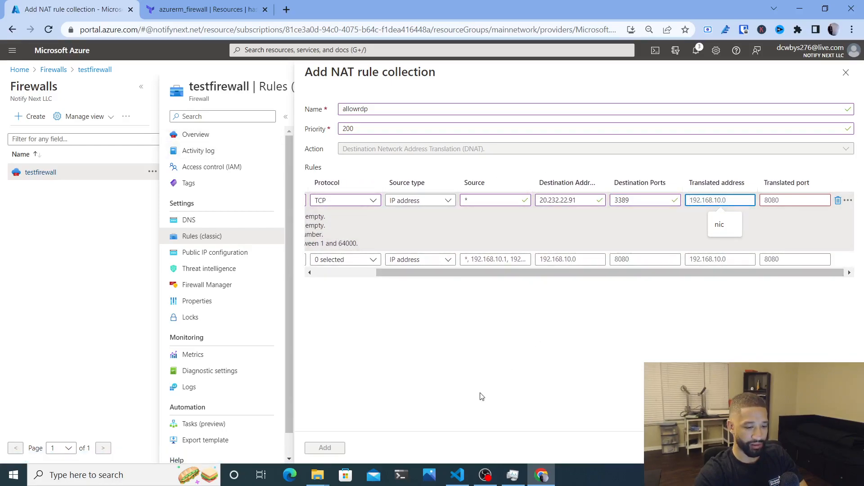
pyautogui.click(457, 475)
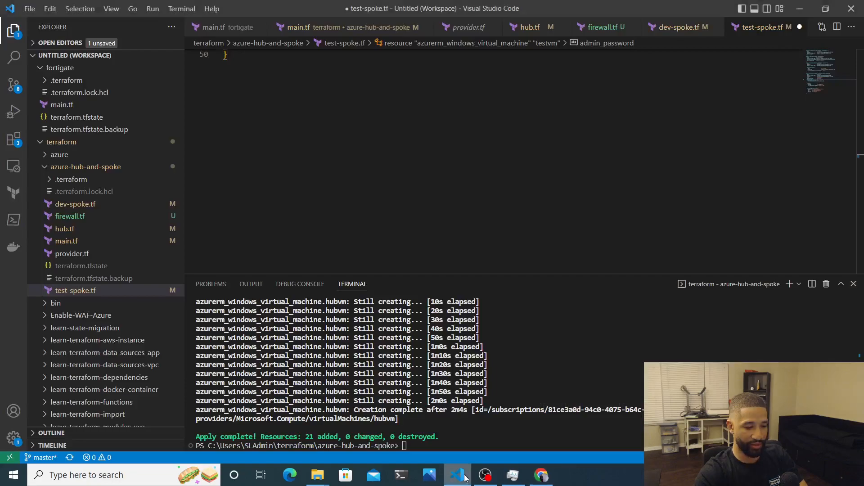
# Check dev-spoke.tf for devnetwork 10.0.0.0/16 and the devsubnet 10.0.1.0/24 prefix
pyautogui.scroll(9, 375, 242)
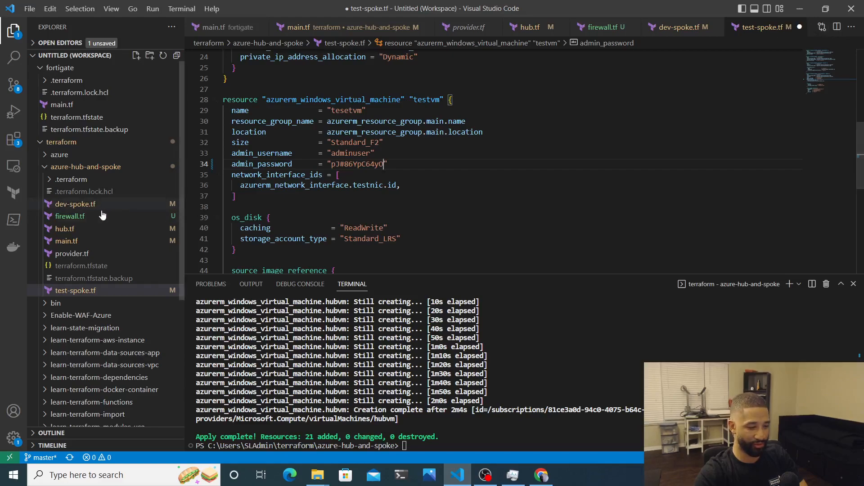
pyautogui.click(82, 204)
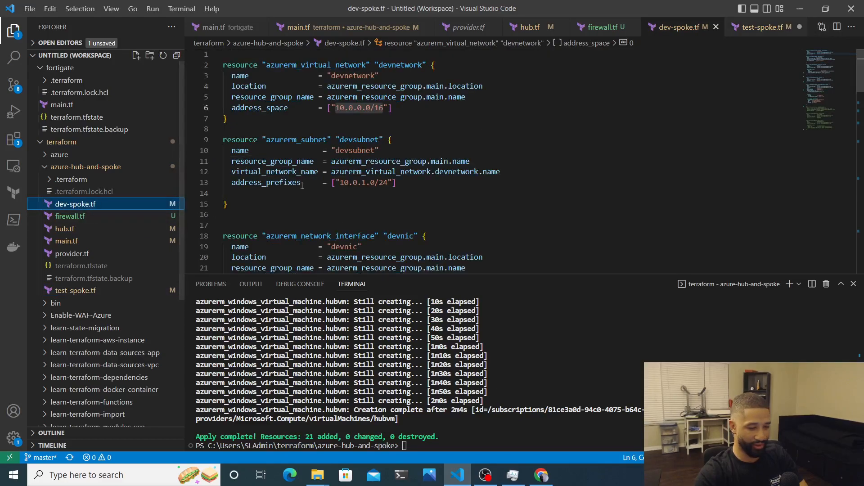
# Translate allowrdp to 10.0.0.4 port 3389, add the collection, and refresh to see priority 200
pyautogui.click(800, 8)
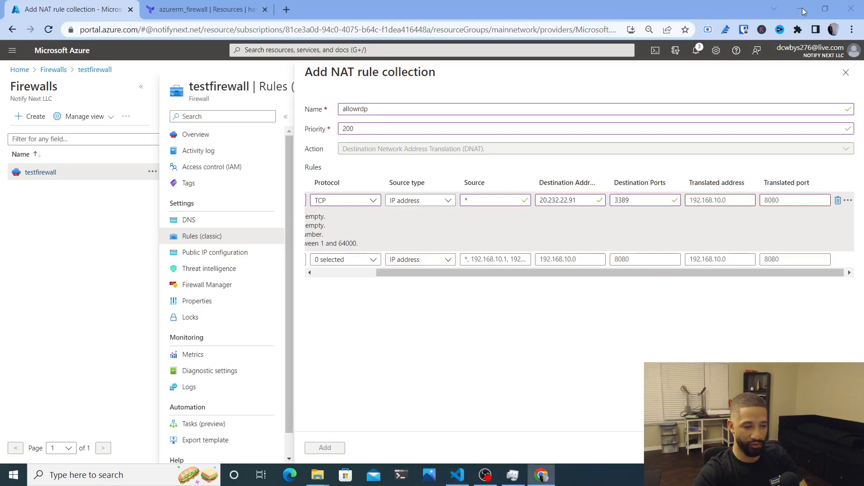
pyautogui.hotkey('ctrl', 'a')
pyautogui.write('10')
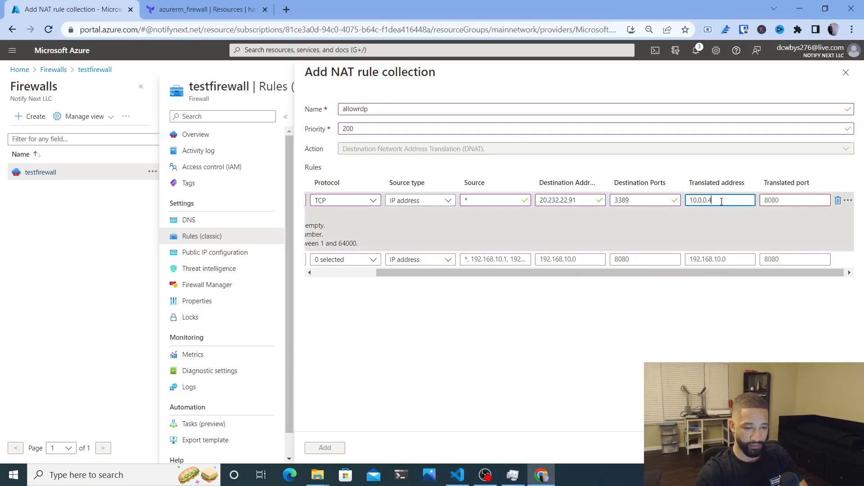
pyautogui.press('Tab')
pyautogui.write('3')
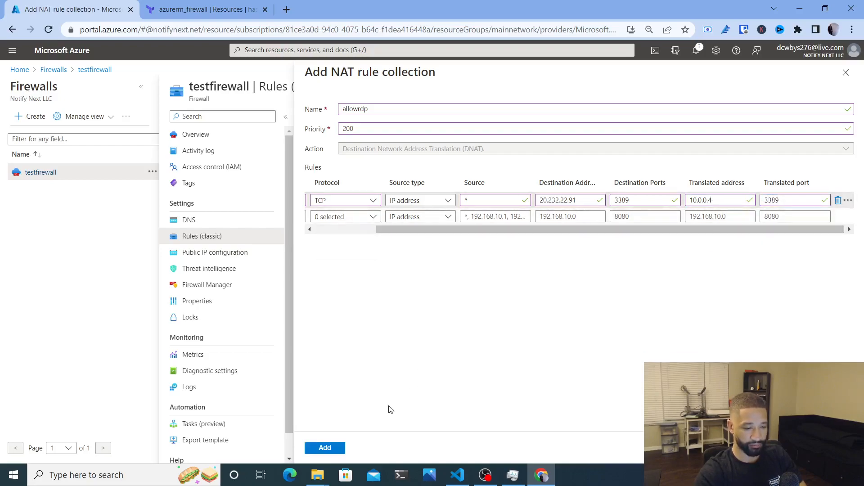
pyautogui.click(328, 453)
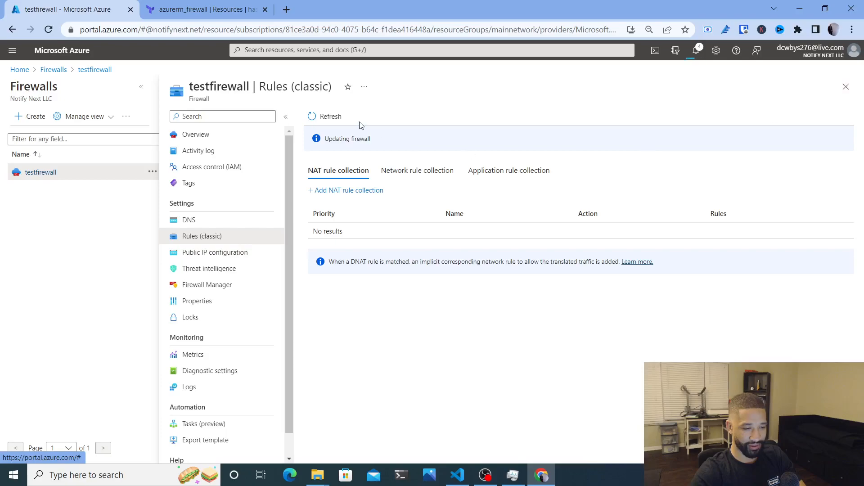
pyautogui.click(319, 120)
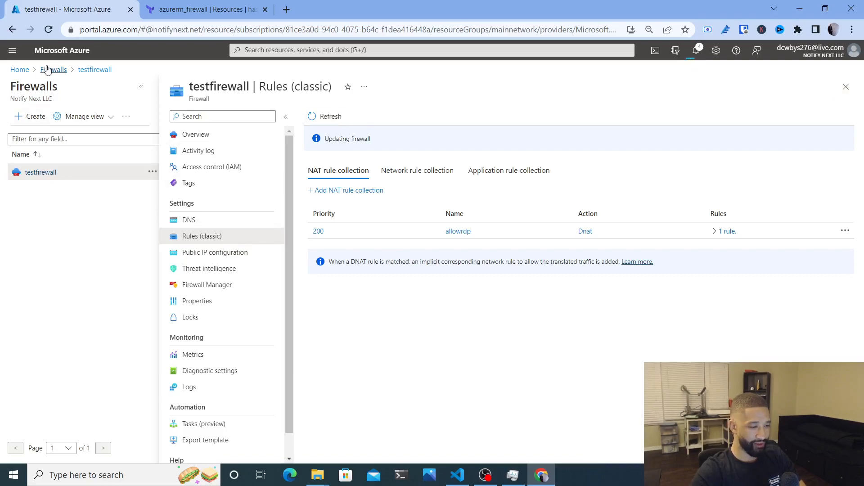
pyautogui.click(19, 70)
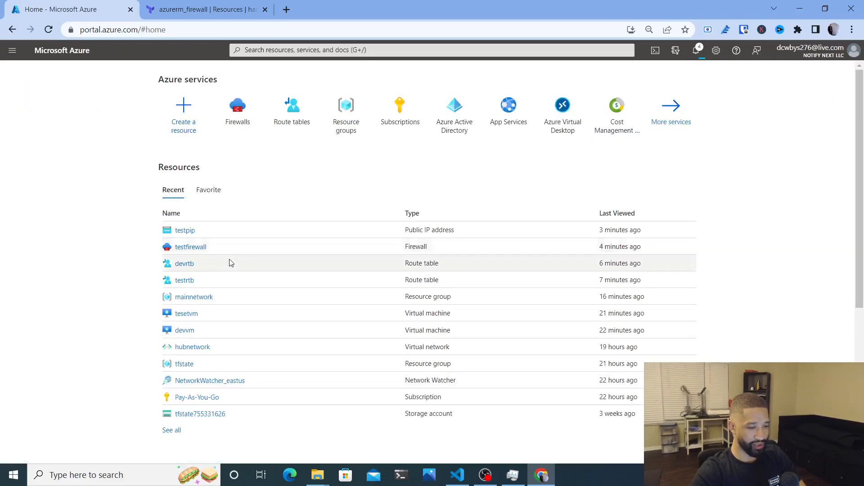
pyautogui.click(185, 331)
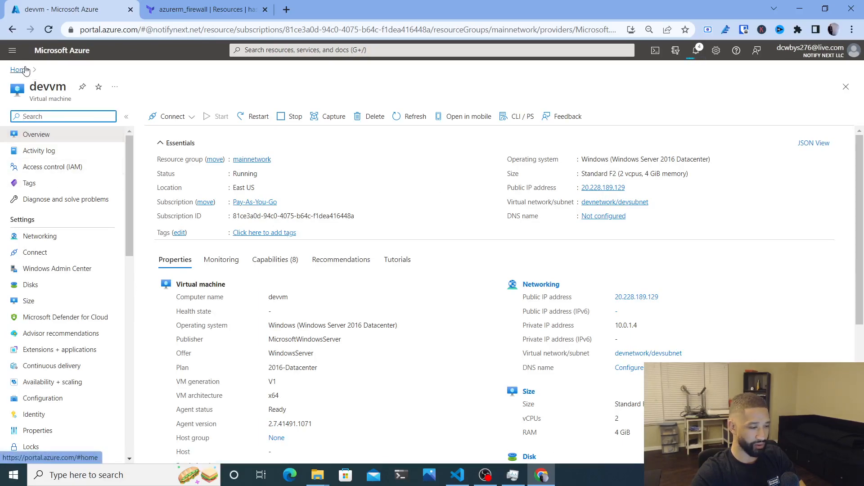
pyautogui.click(10, 30)
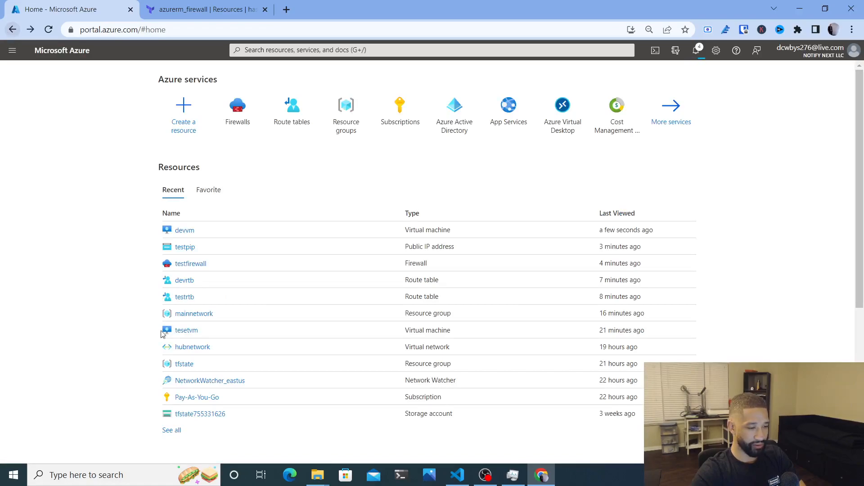
pyautogui.click(202, 264)
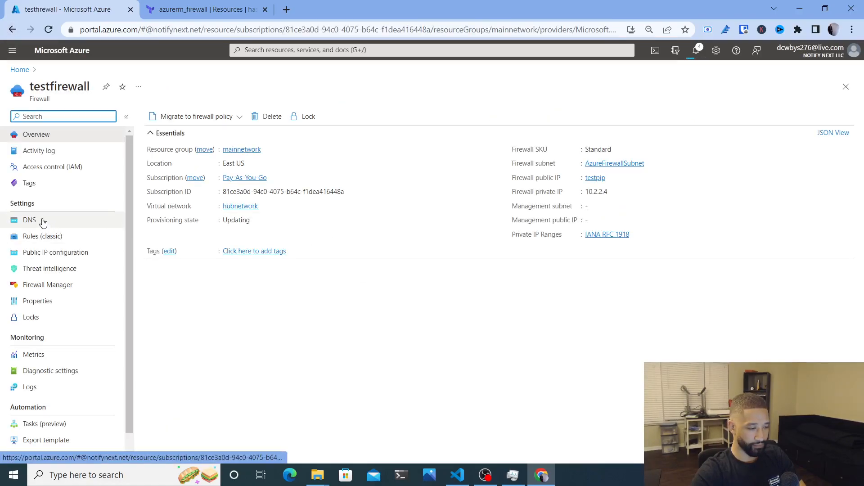
pyautogui.click(47, 237)
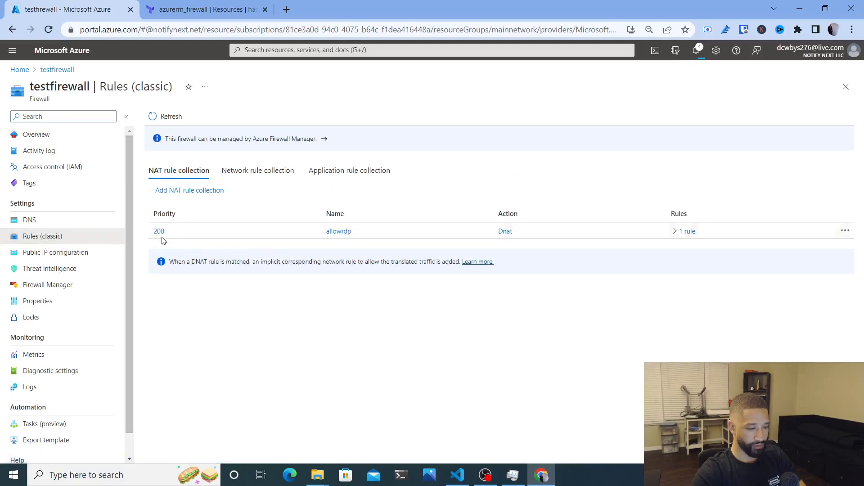
# Change the allowrdp rule's translated address to 10.0.1.4 and save the collection
pyautogui.click(158, 232)
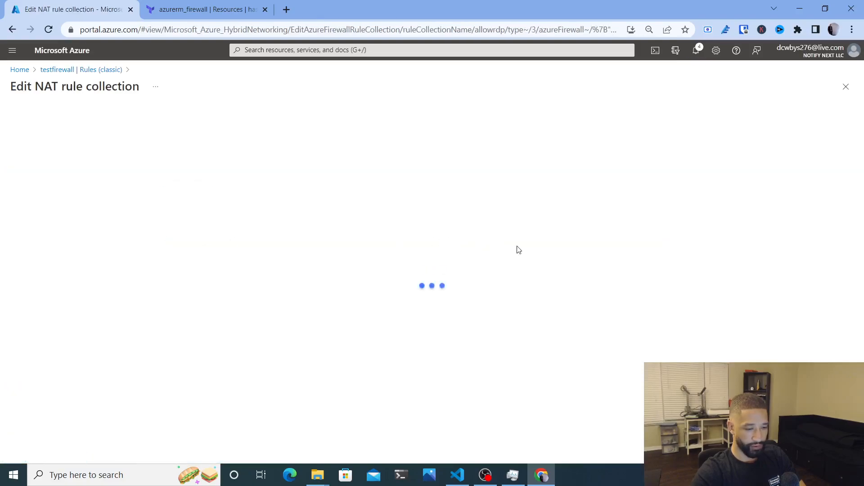
pyautogui.click(653, 211)
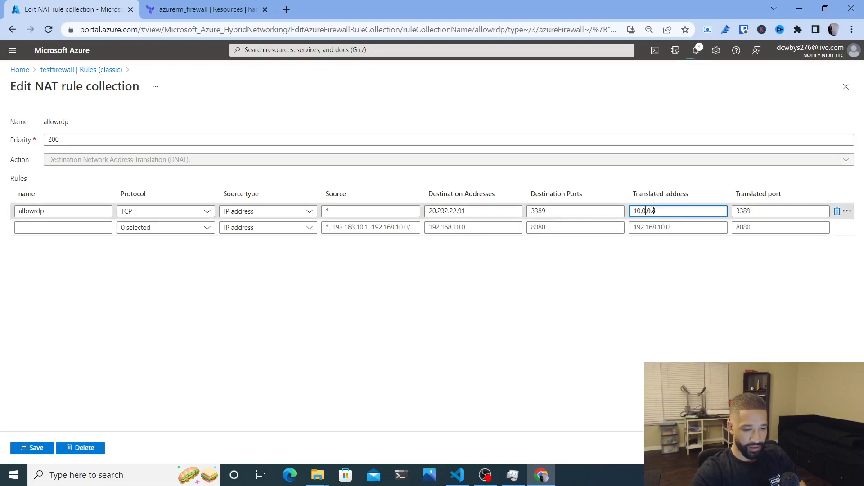
pyautogui.press('BackSpace')
pyautogui.write('1')
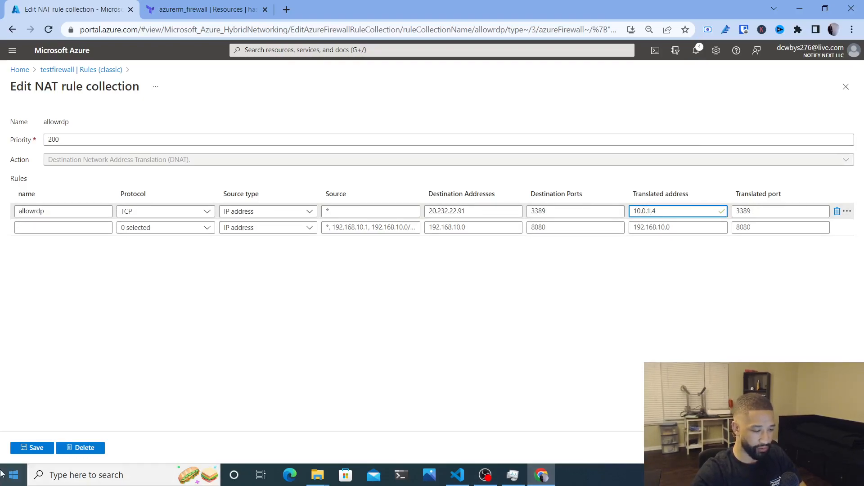
pyautogui.click(32, 448)
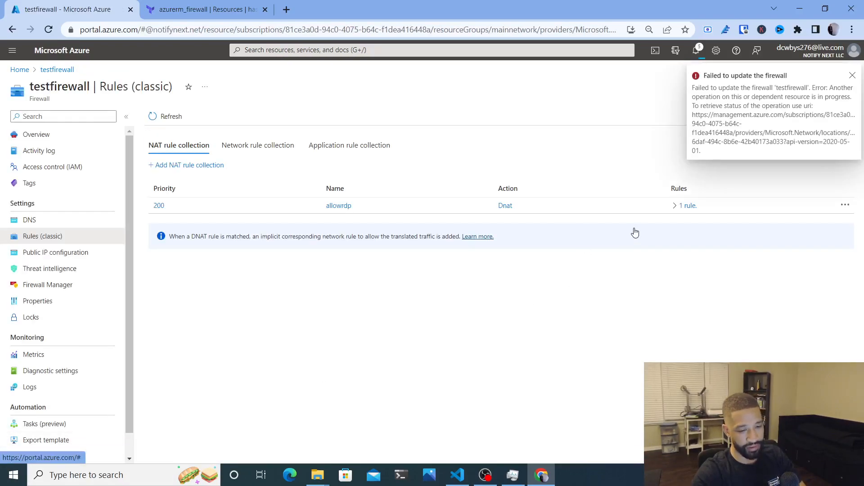
# Expand the allowrdp rule list, then reopen the collection to verify 10.0.1.4 port 3389
pyautogui.click(676, 207)
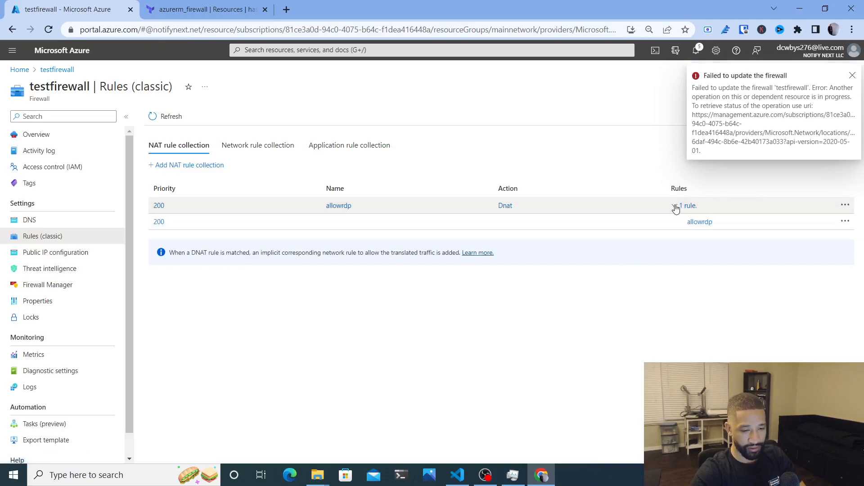
pyautogui.click(676, 207)
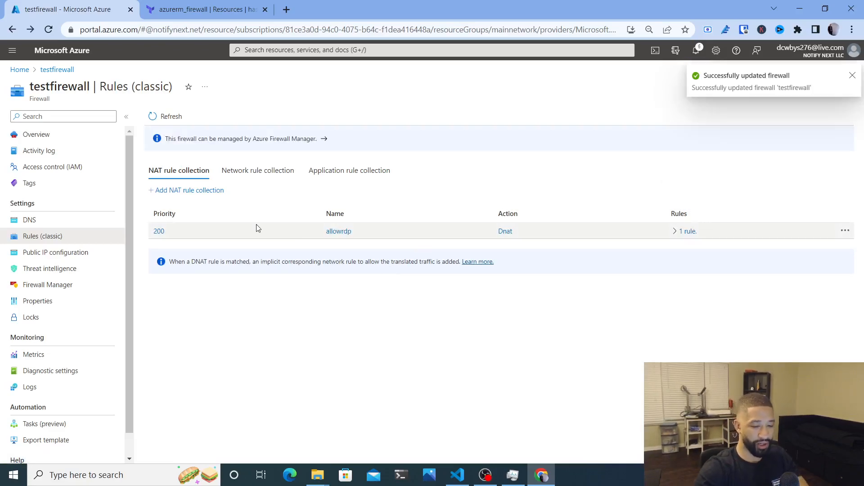
pyautogui.click(160, 231)
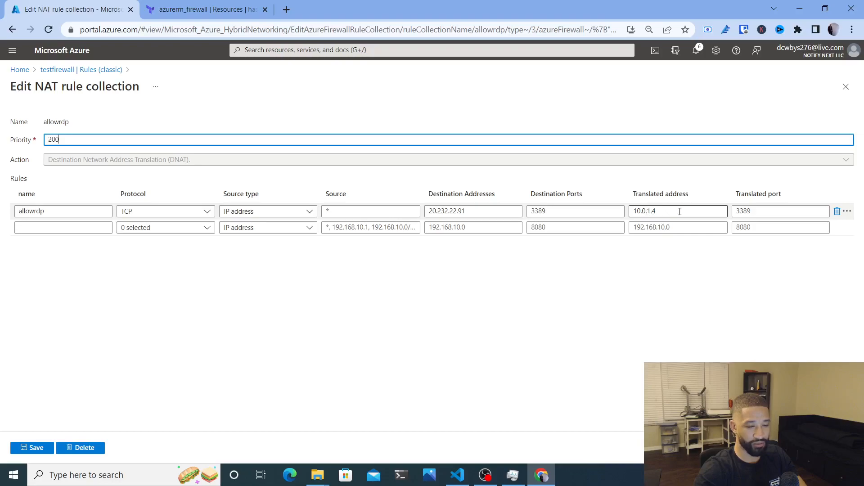
# Start a Remote Desktop connection to 20.232.22.91 with the username adminuser
pyautogui.click(101, 484)
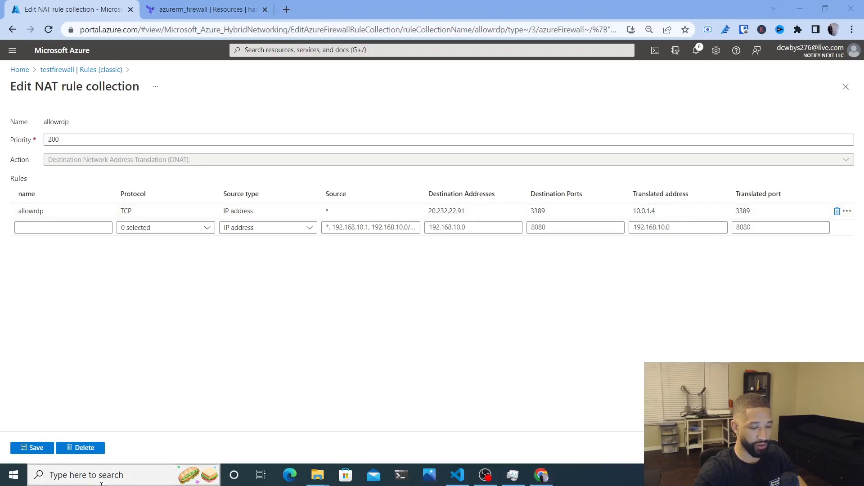
pyautogui.write('azu')
pyautogui.press('Escape')
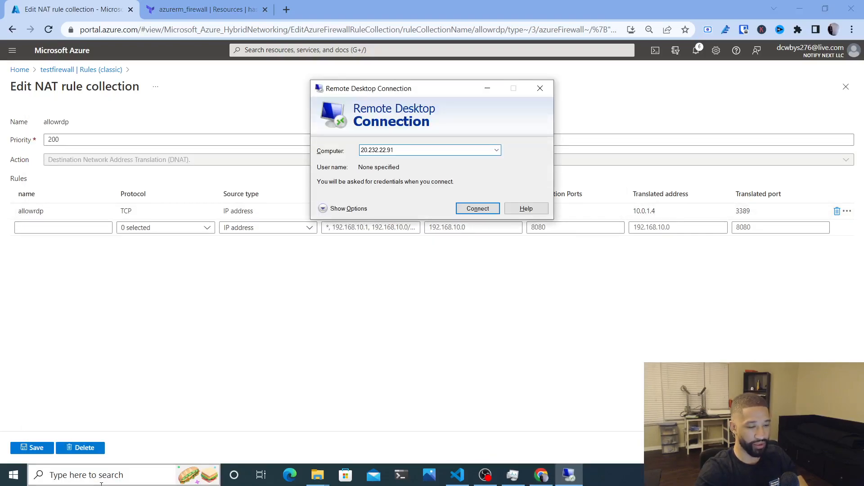
pyautogui.press('Return')
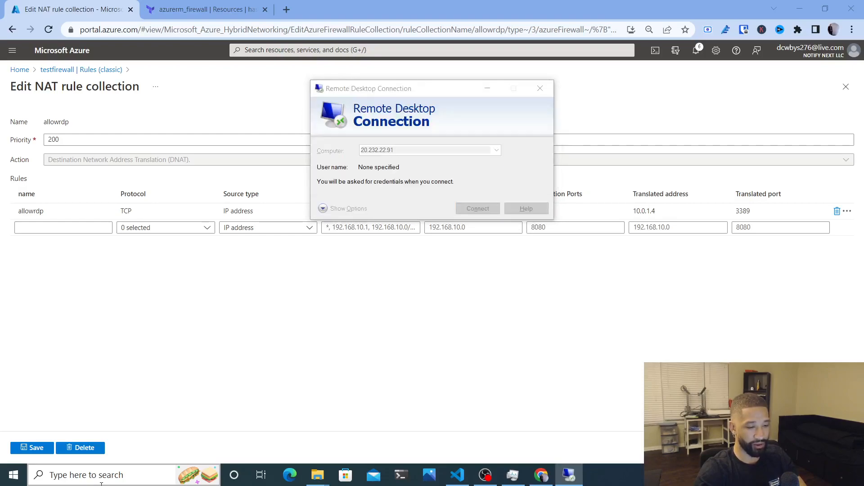
pyautogui.write('adminuser')
pyautogui.press('Tab')
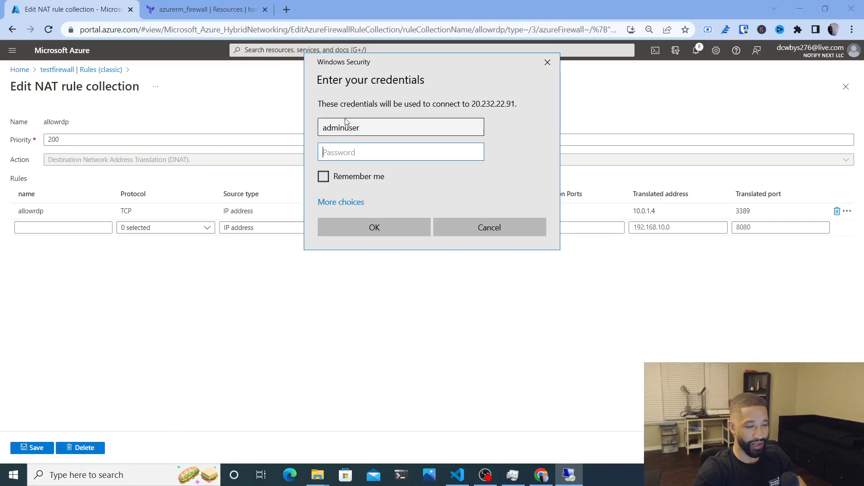
# Enter the VM admin password from dev-spoke.tf, sign in, and accept the certificate warning
pyautogui.moveTo(352, 79); pyautogui.dragTo(350, 191)
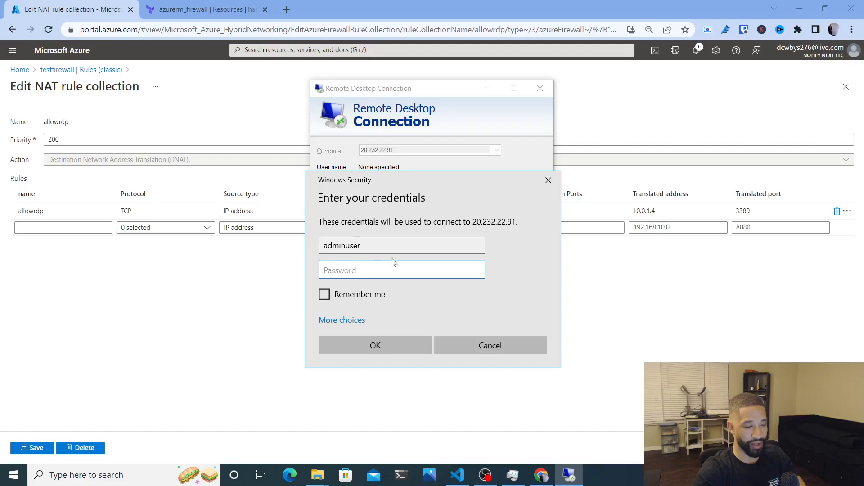
pyautogui.click(457, 475)
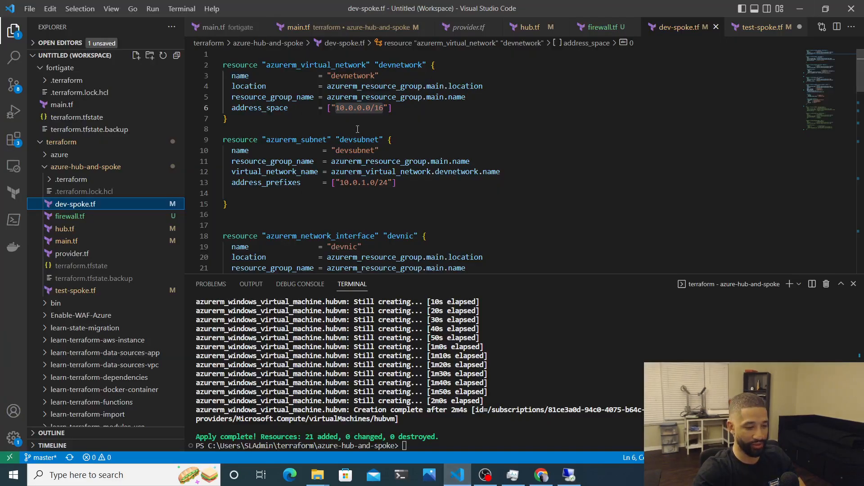
pyautogui.scroll(-12, 358, 130)
pyautogui.scroll(1, 357, 130)
pyautogui.moveTo(331, 103); pyautogui.dragTo(386, 100)
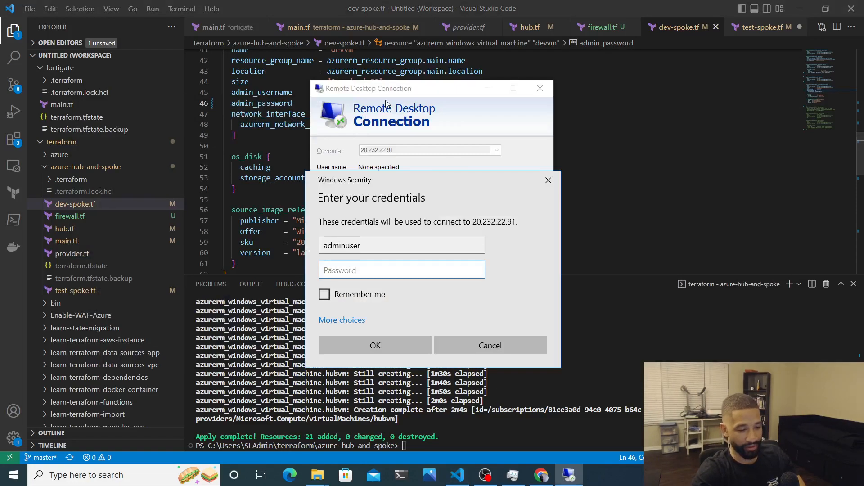
pyautogui.hotkey('ctrl', 'v')
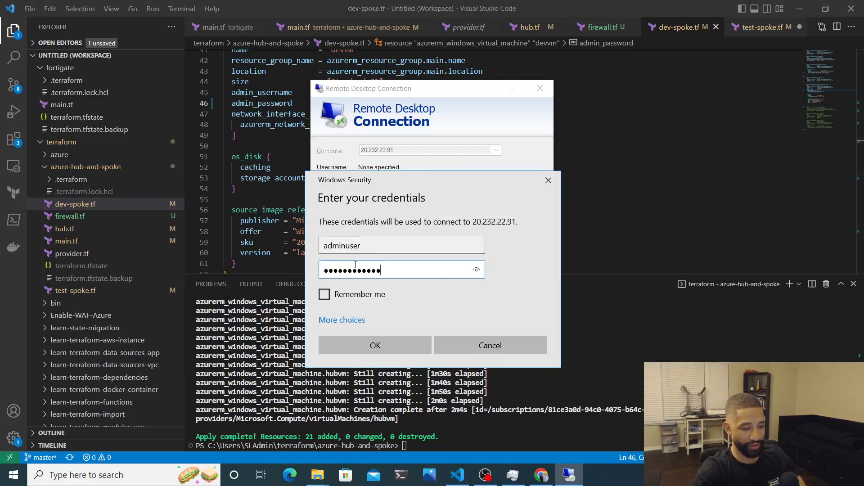
pyautogui.click(360, 347)
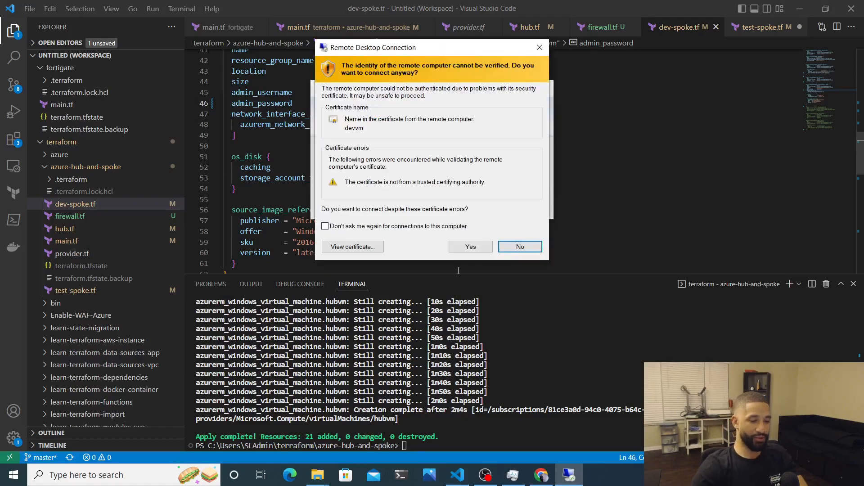
pyautogui.click(472, 247)
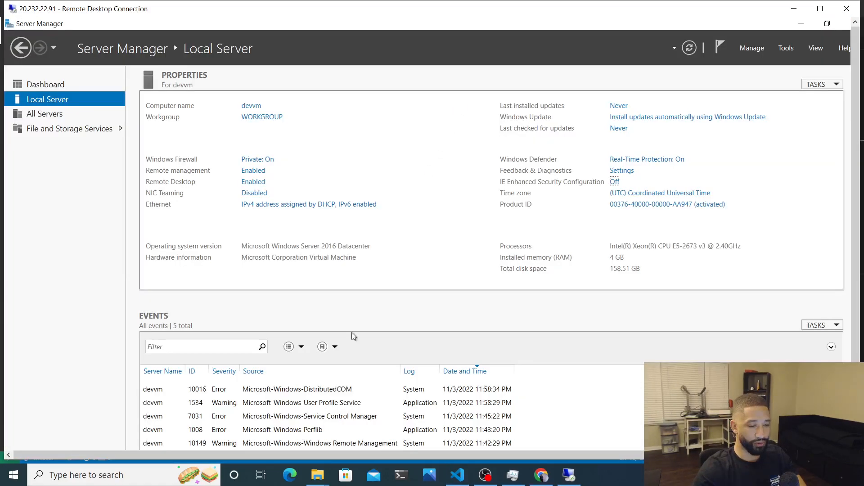
pyautogui.moveTo(855, 382); pyautogui.dragTo(855, 430)
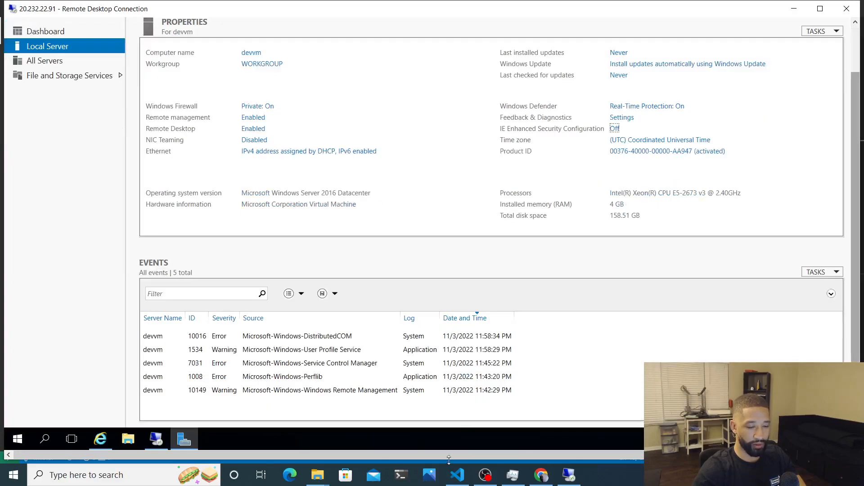
pyautogui.click(99, 443)
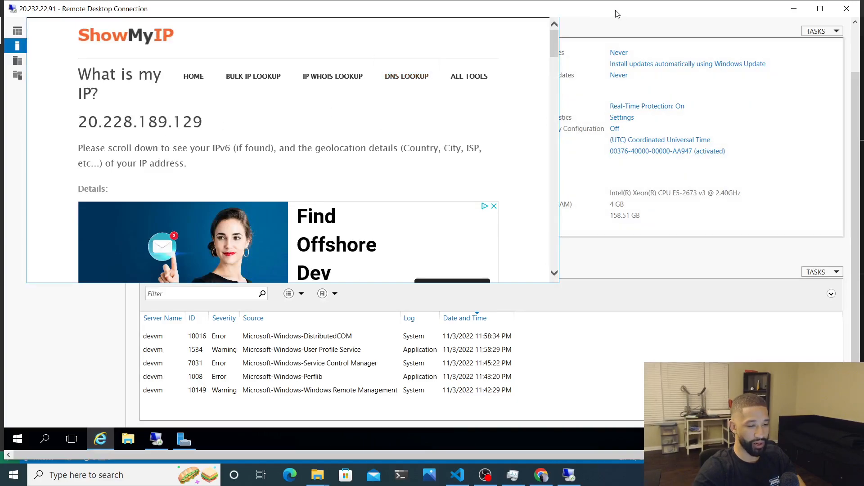
pyautogui.click(856, 45)
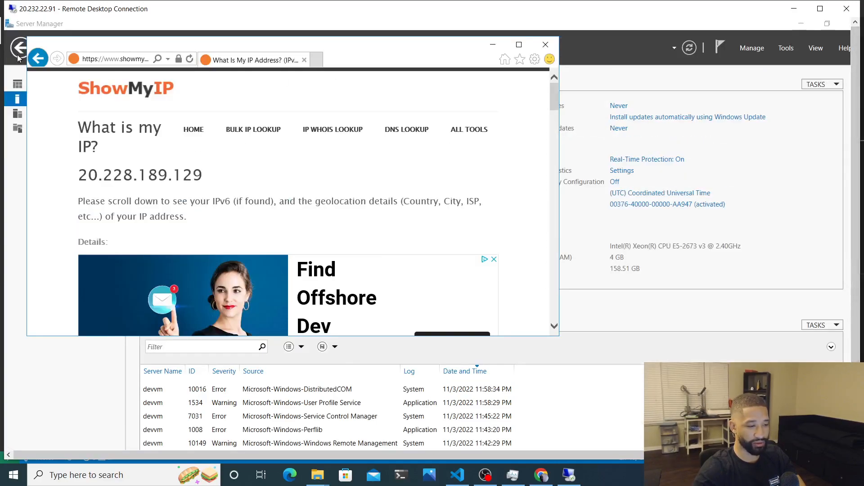
pyautogui.click(190, 60)
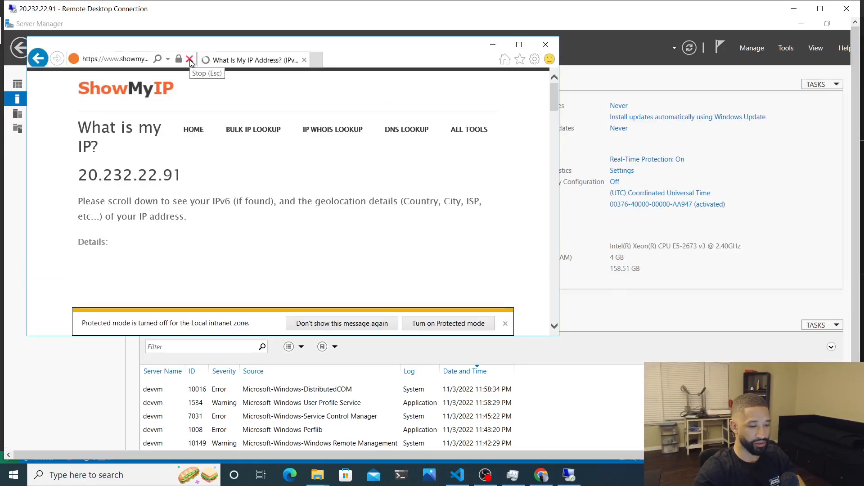
pyautogui.moveTo(80, 176); pyautogui.dragTo(148, 176)
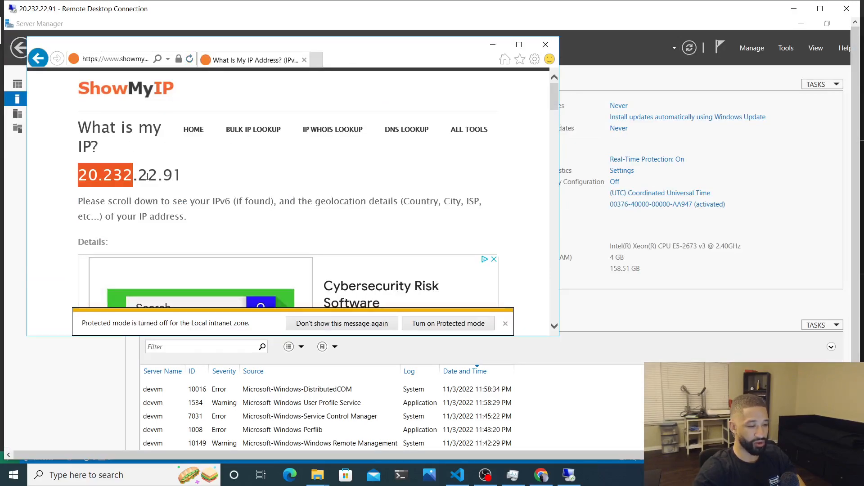
pyautogui.click(150, 177)
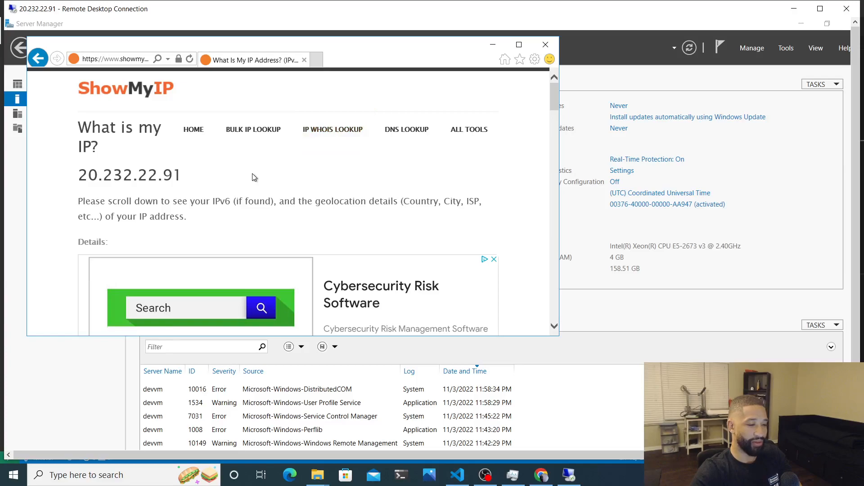
pyautogui.moveTo(185, 175); pyautogui.dragTo(78, 175)
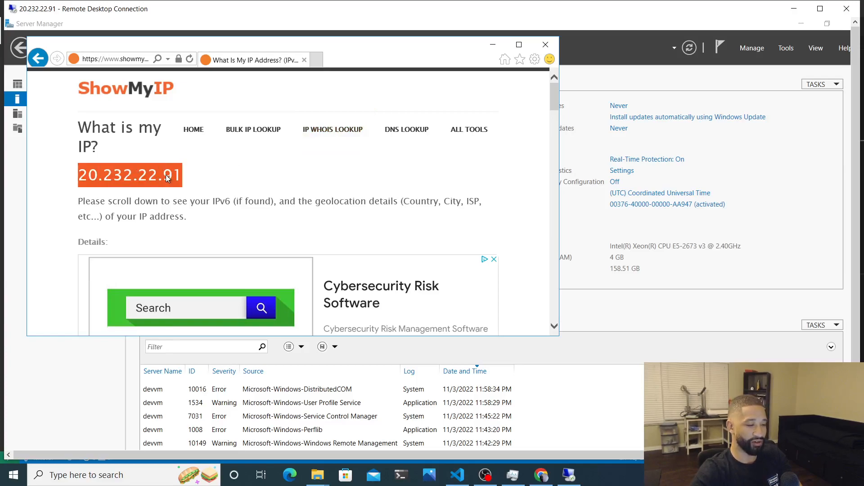
pyautogui.click(206, 188)
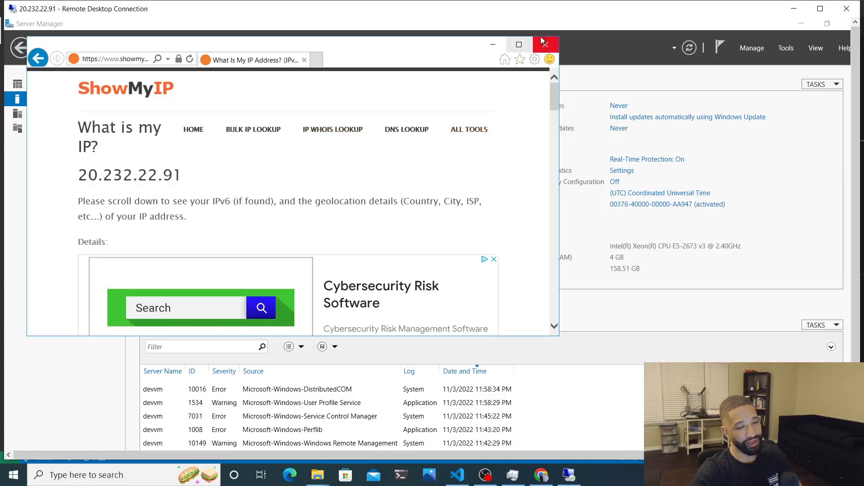
pyautogui.click(546, 45)
pyautogui.moveTo(853, 100); pyautogui.dragTo(829, 184)
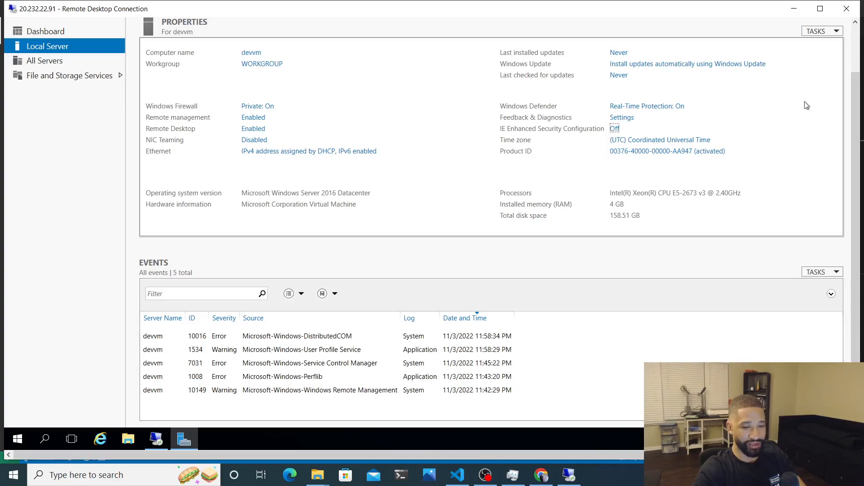
# Minimize Server Manager and cancel the nested connection to 10.1.1.4
pyautogui.click(858, 41)
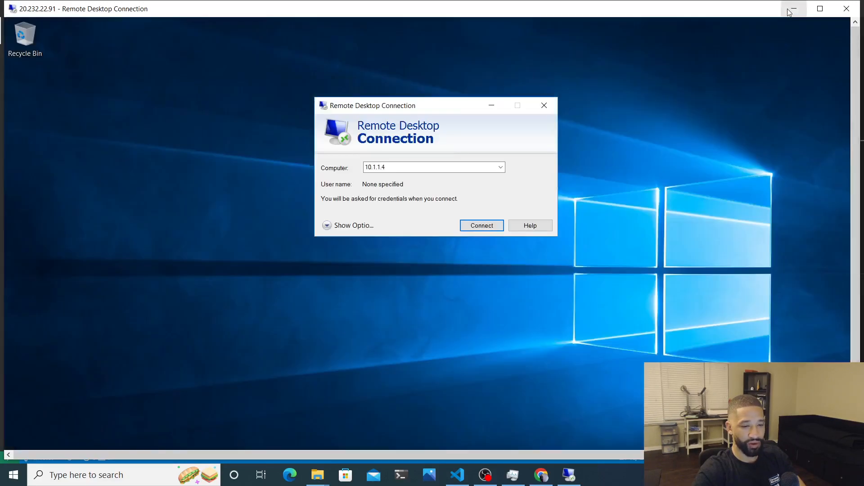
pyautogui.click(802, 24)
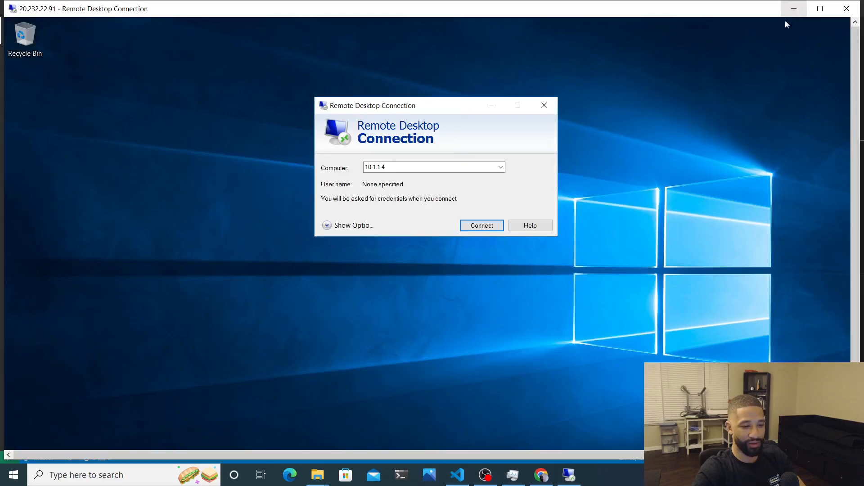
pyautogui.click(475, 226)
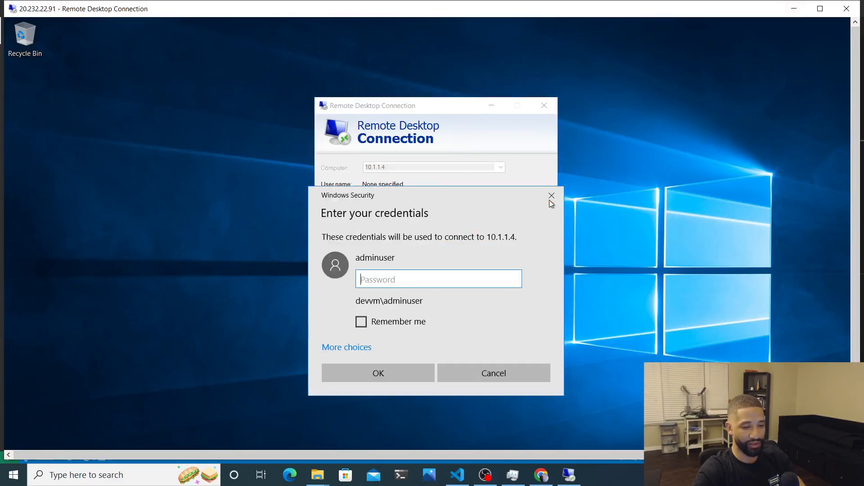
pyautogui.click(551, 196)
pyautogui.click(547, 102)
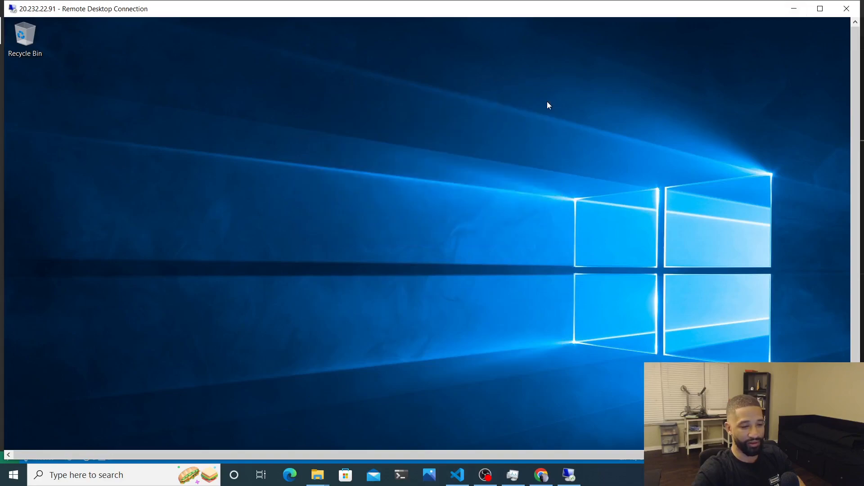
# Minimize the remote session and return to dev-spoke.tf in VS Code
pyautogui.click(795, 9)
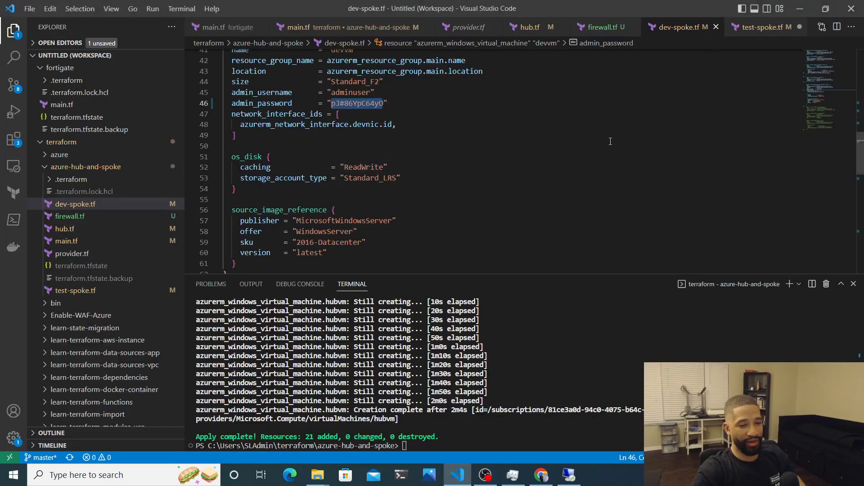
pyautogui.scroll(-5, 610, 142)
pyautogui.scroll(14, 610, 142)
pyautogui.scroll(5, 611, 142)
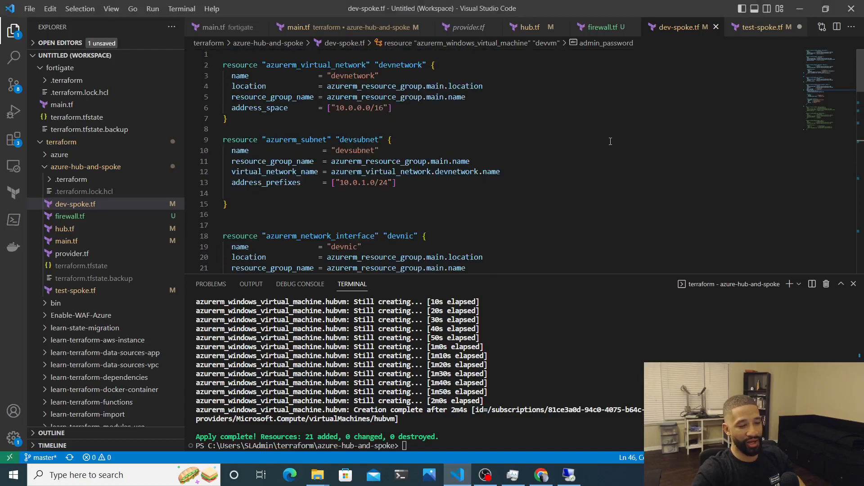
# Search the Terraform Registry docs for 'route tab' and open the azurerm_route_table page
pyautogui.click(800, 10)
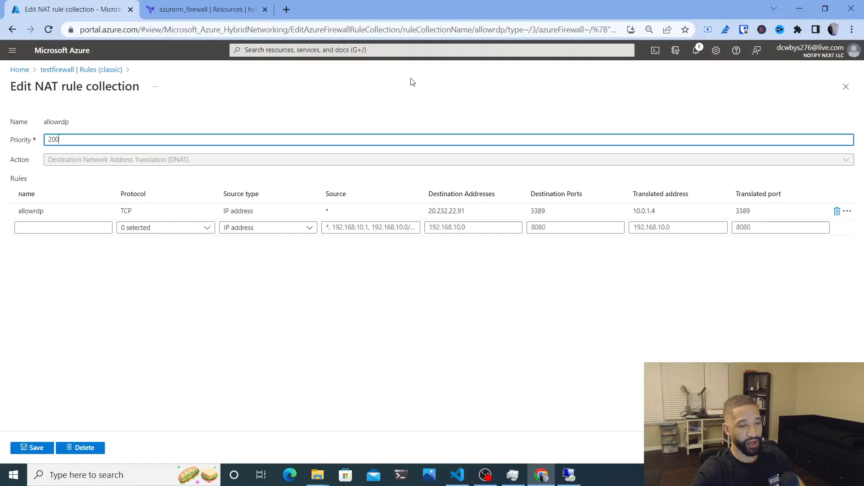
pyautogui.click(212, 10)
pyautogui.scroll(6, 169, 99)
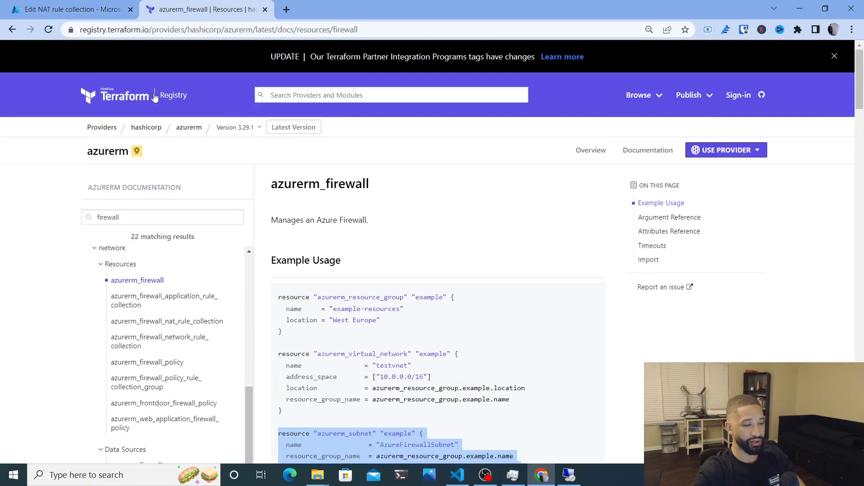
pyautogui.scroll(-2, 109, 198)
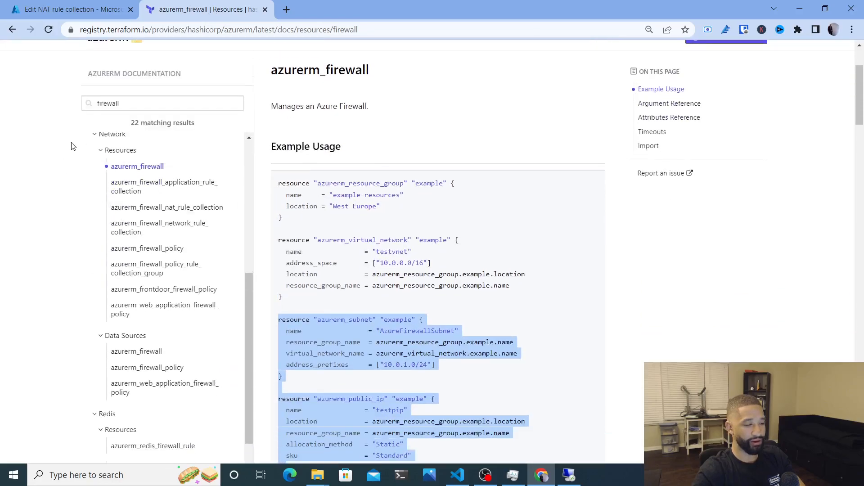
pyautogui.doubleClick(129, 107)
pyautogui.write('route')
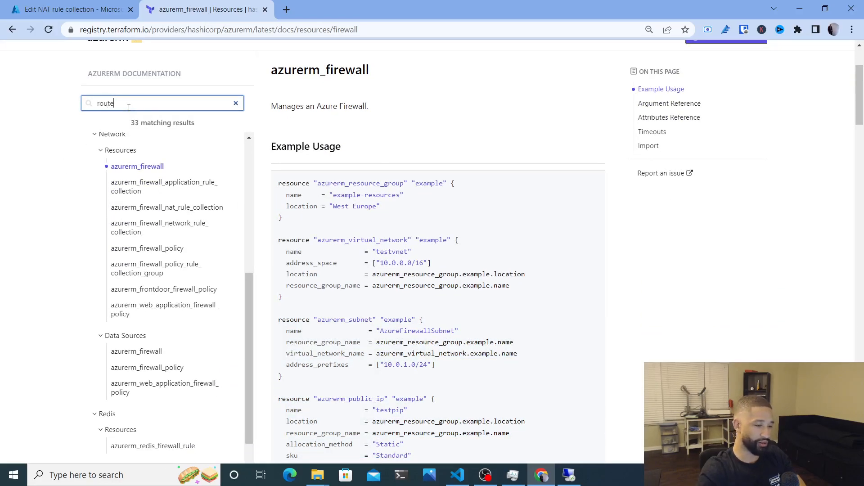
pyautogui.write(' table')
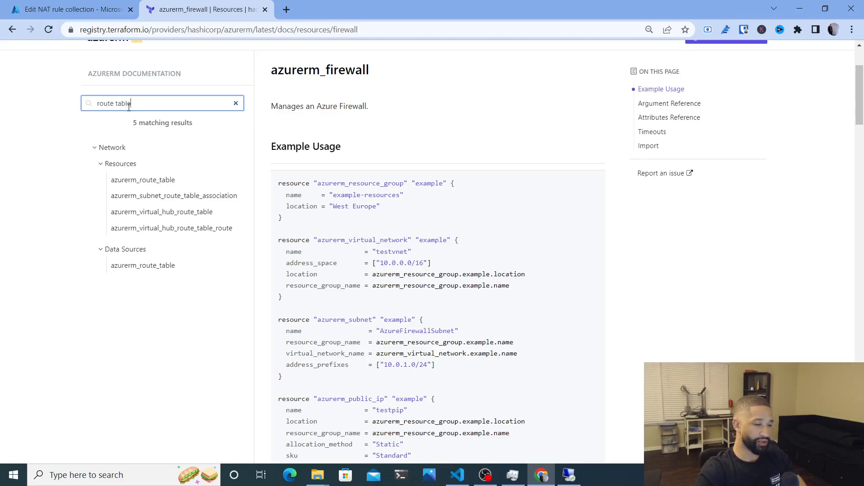
pyautogui.click(137, 182)
# Copy the resource "azurerm_route_table" "example" header from the Example Usage code
pyautogui.scroll(-10, 385, 370)
pyautogui.scroll(7, 386, 371)
pyautogui.scroll(-1, 386, 370)
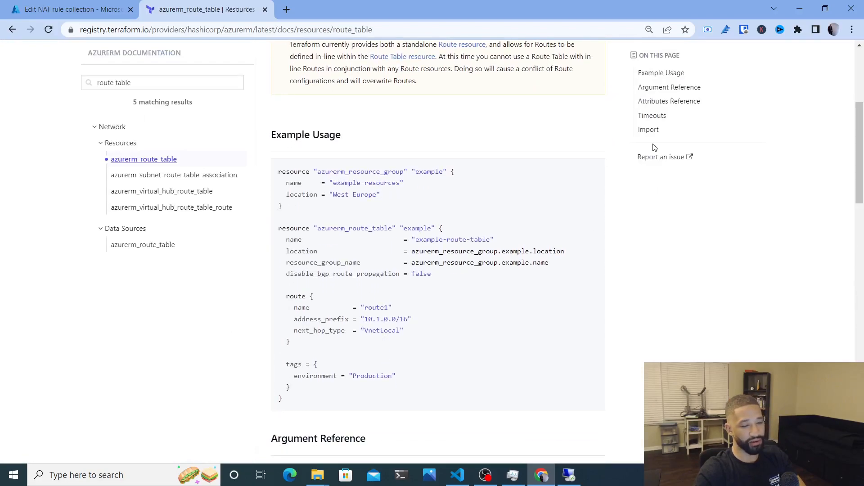
pyautogui.click(650, 130)
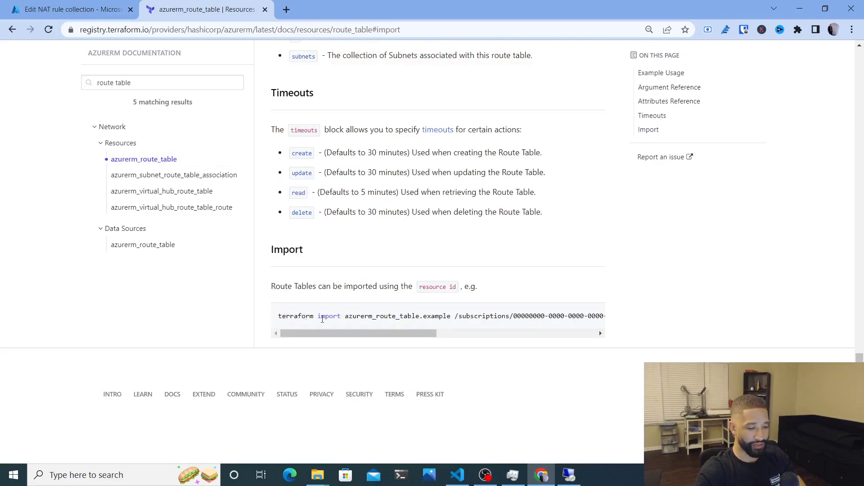
pyautogui.moveTo(328, 334); pyautogui.dragTo(292, 390)
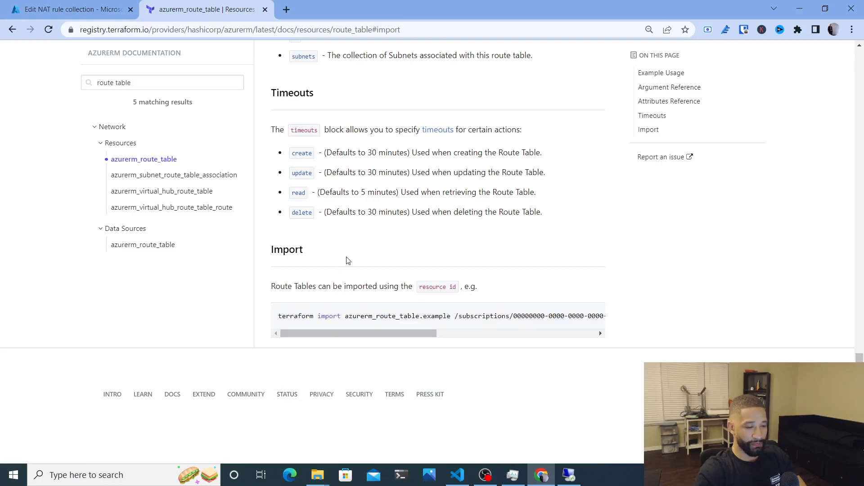
pyautogui.scroll(15, 347, 260)
pyautogui.scroll(9, 347, 260)
pyautogui.scroll(-7, 347, 260)
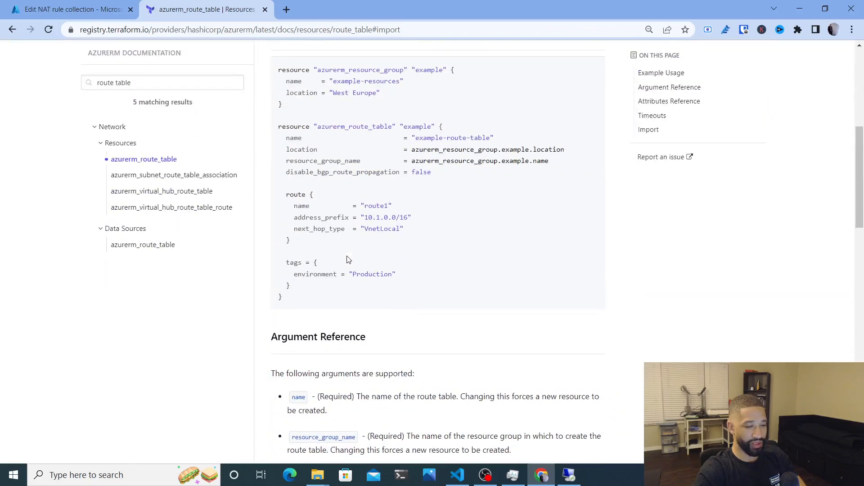
pyautogui.moveTo(276, 133); pyautogui.dragTo(442, 126)
pyautogui.hotkey('ctrl', 'c')
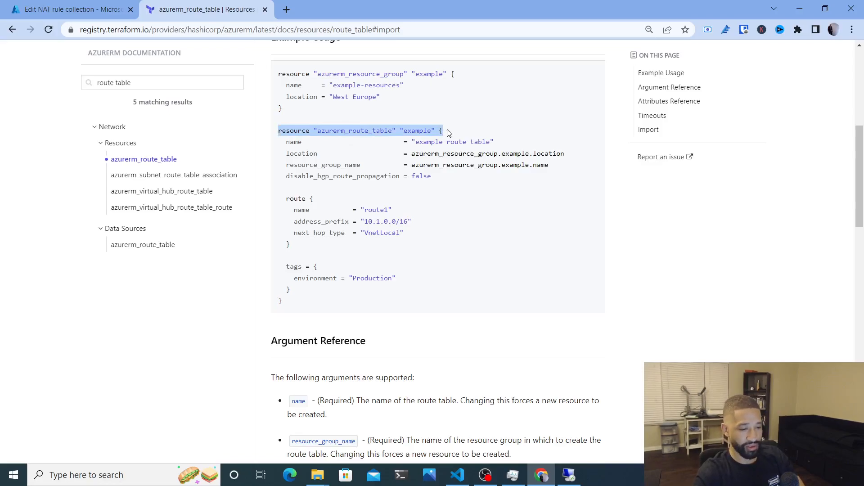
pyautogui.scroll(1, 448, 133)
pyautogui.scroll(-1, 448, 133)
pyautogui.hotkey('alt', 'Tab')
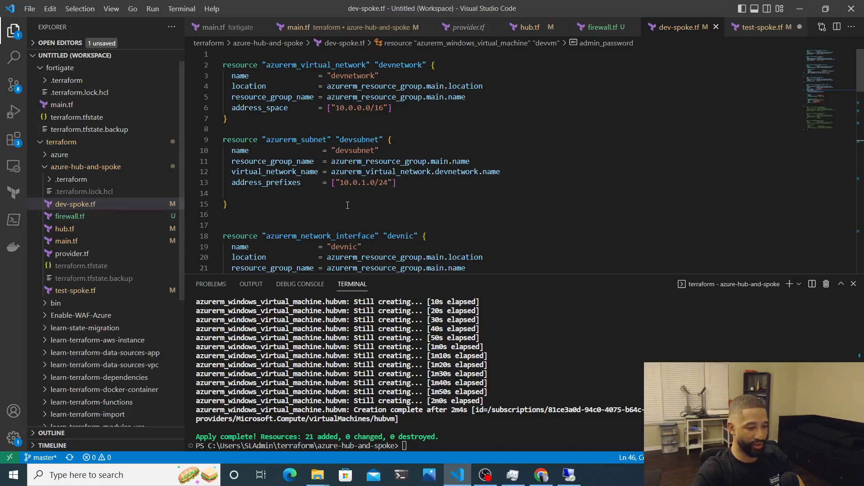
# Add an empty azurerm_route_table "example" block below the virtual network in dev-spoke.tf and save
pyautogui.click(254, 118)
pyautogui.press('Return')
pyautogui.press('Return')
pyautogui.hotkey('ctrl', 'v')
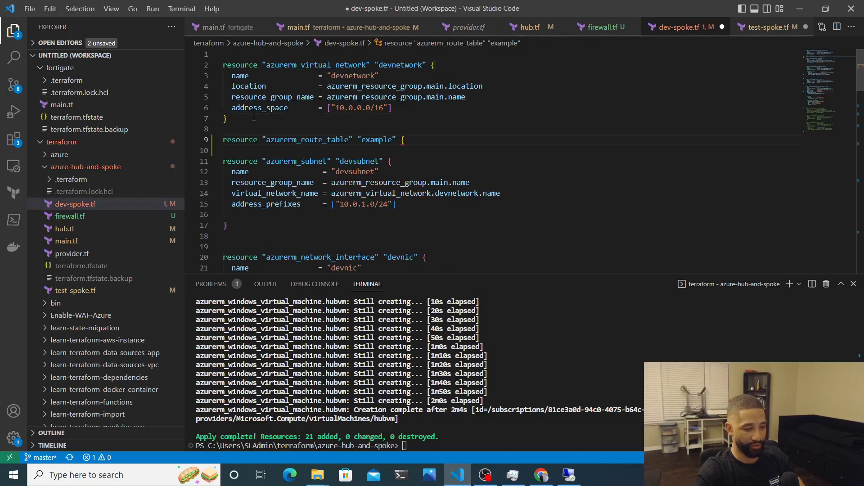
pyautogui.press('Return')
pyautogui.write('}')
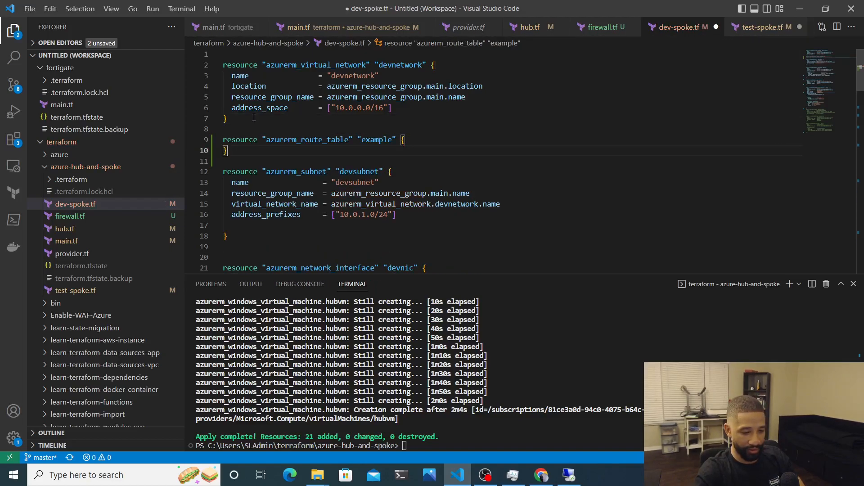
pyautogui.hotkey('ctrl', 's')
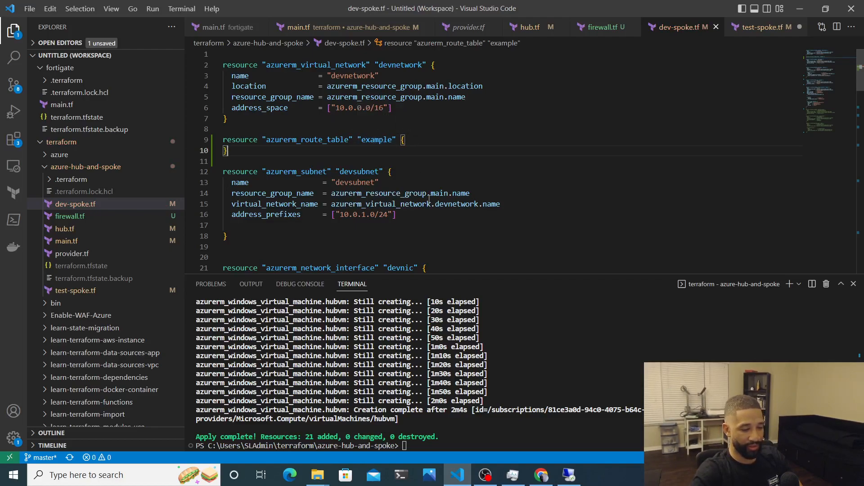
pyautogui.scroll(-2, 429, 199)
pyautogui.hotkey('alt', 'Tab')
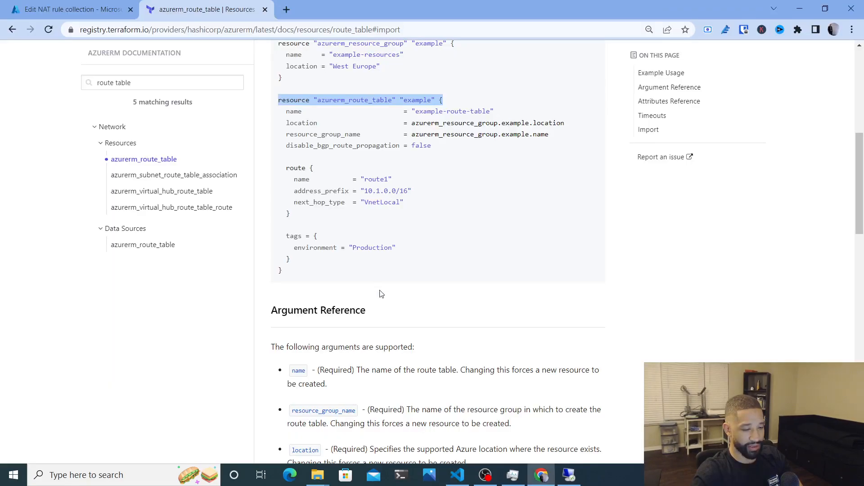
# Open the Properties of the devrtb route table in the mainnetwork resource group
pyautogui.click(72, 10)
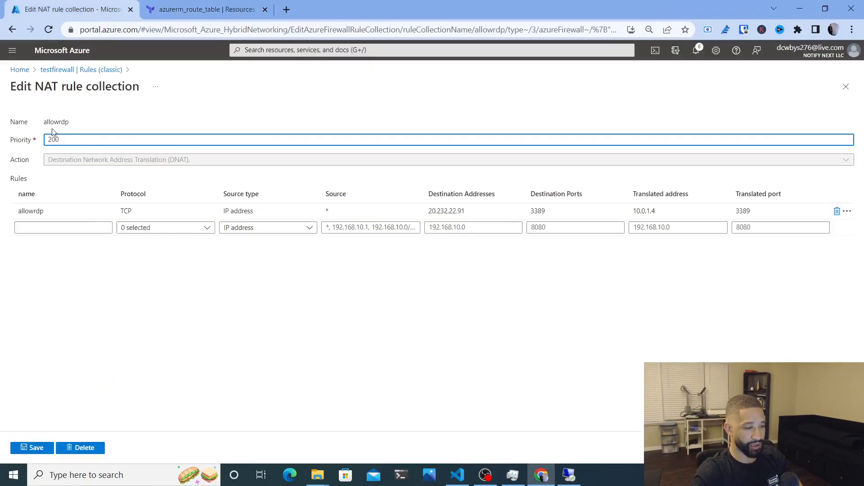
pyautogui.click(19, 70)
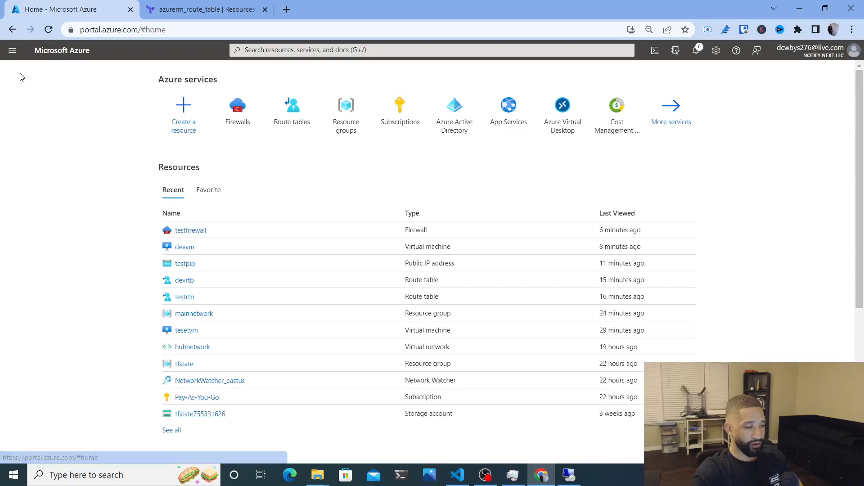
pyautogui.click(195, 315)
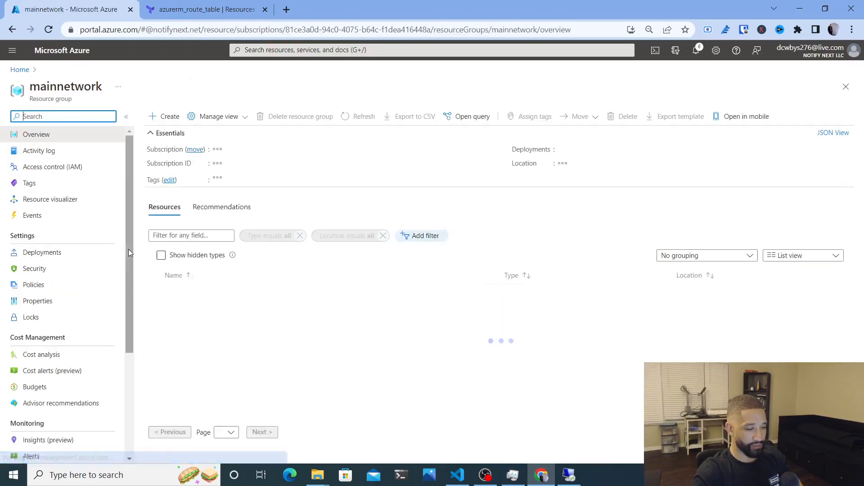
pyautogui.click(189, 342)
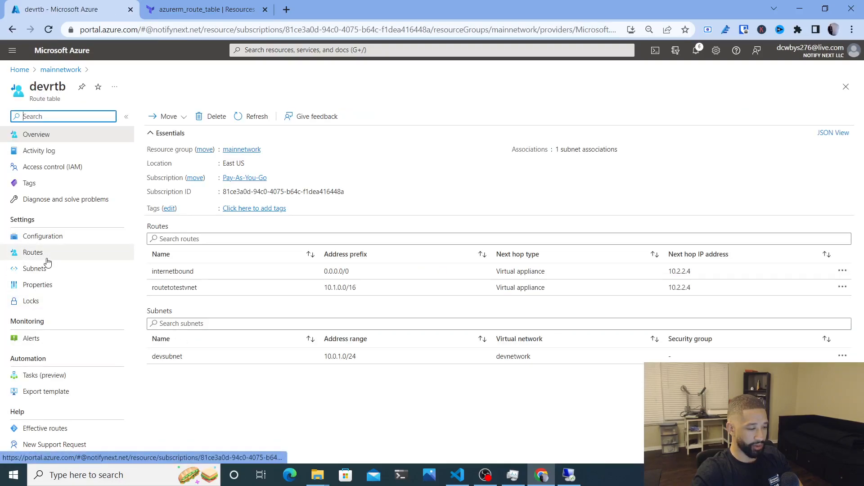
pyautogui.click(50, 287)
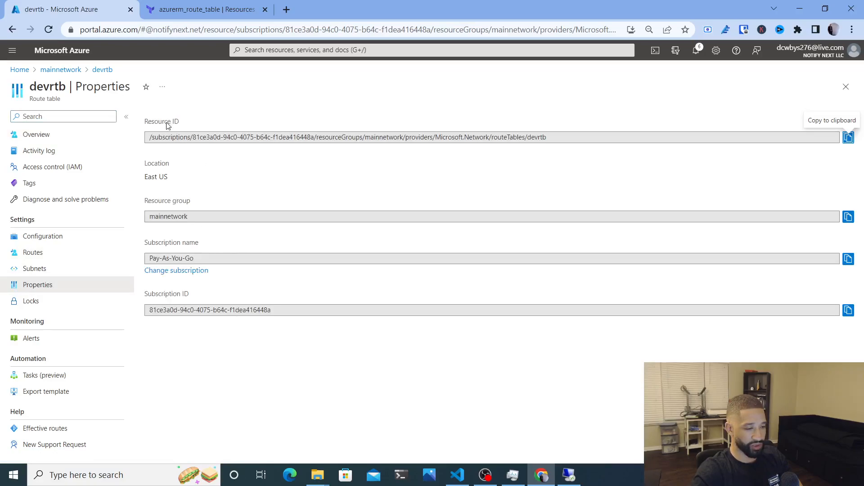
# Copy the devrtb Resource ID and focus the VS Code terminal
pyautogui.click(174, 16)
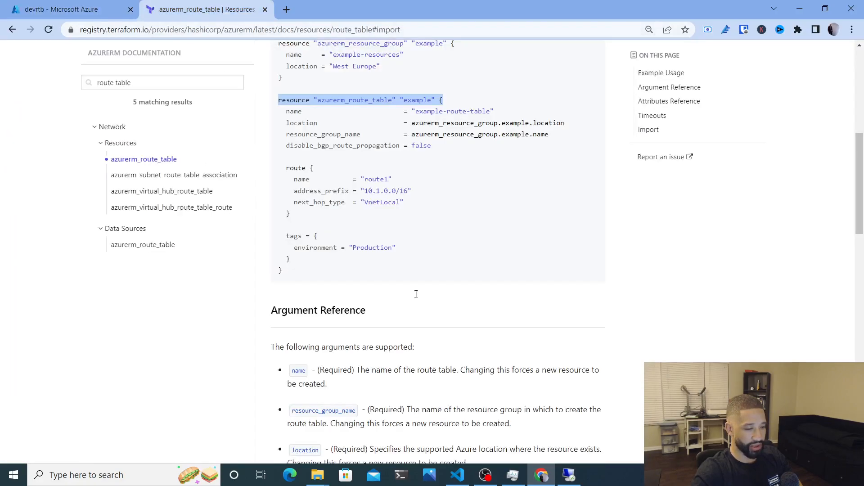
pyautogui.scroll(-15, 420, 361)
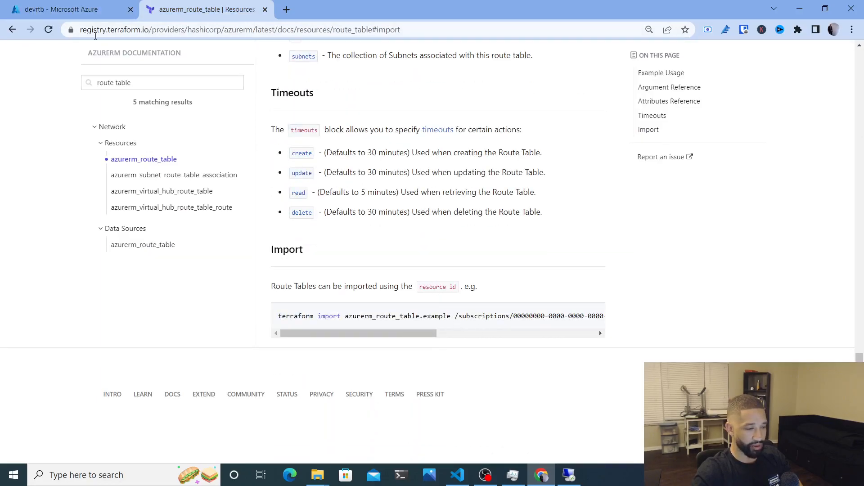
pyautogui.click(86, 12)
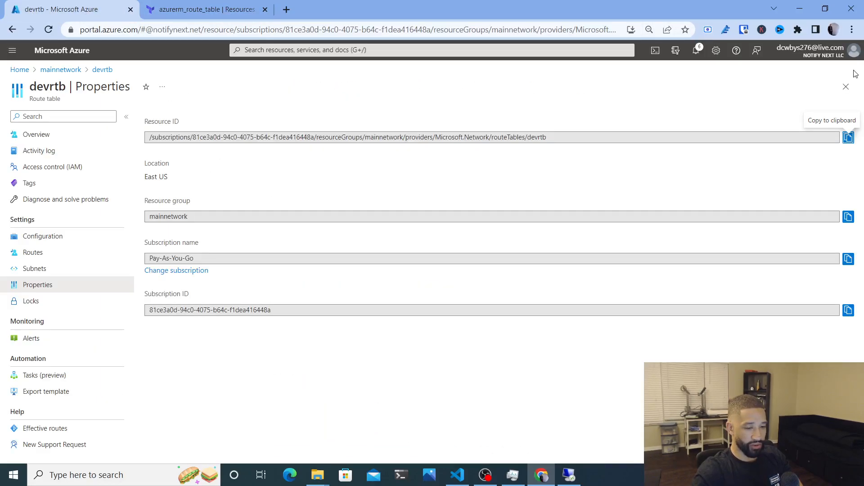
pyautogui.click(849, 138)
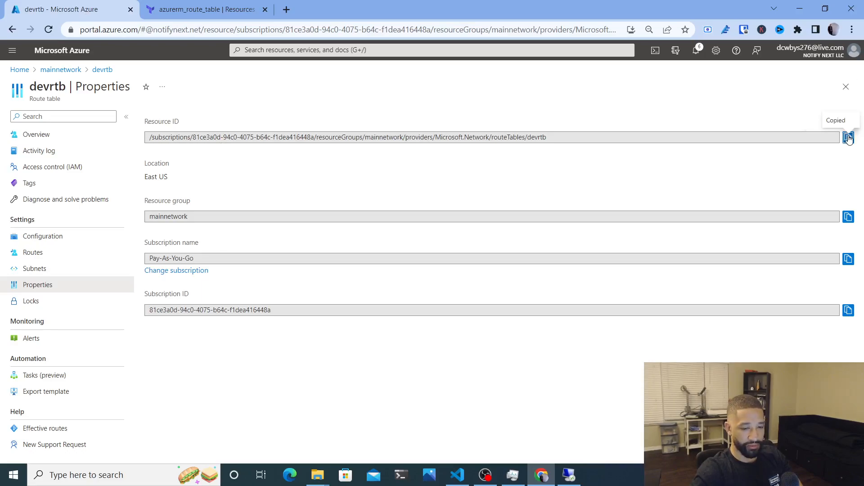
pyautogui.click(458, 475)
pyautogui.click(450, 430)
# Run terraform import azurerm_route_table.example with the devrtb resource ID, then rerun terraform plan
pyautogui.write('terraform')
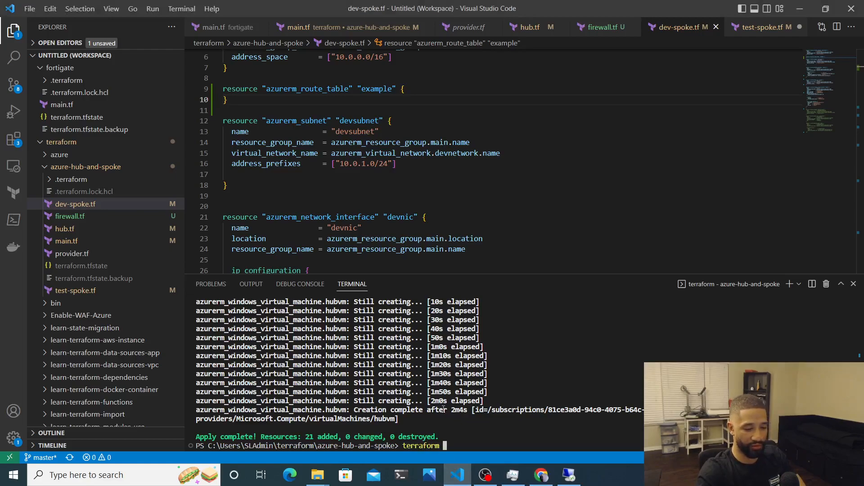
pyautogui.hotkey('alt', 'Tab')
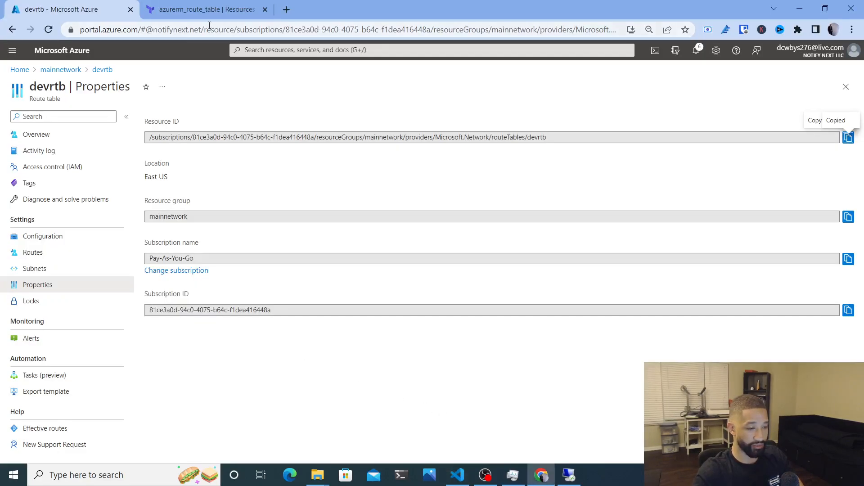
pyautogui.click(197, 9)
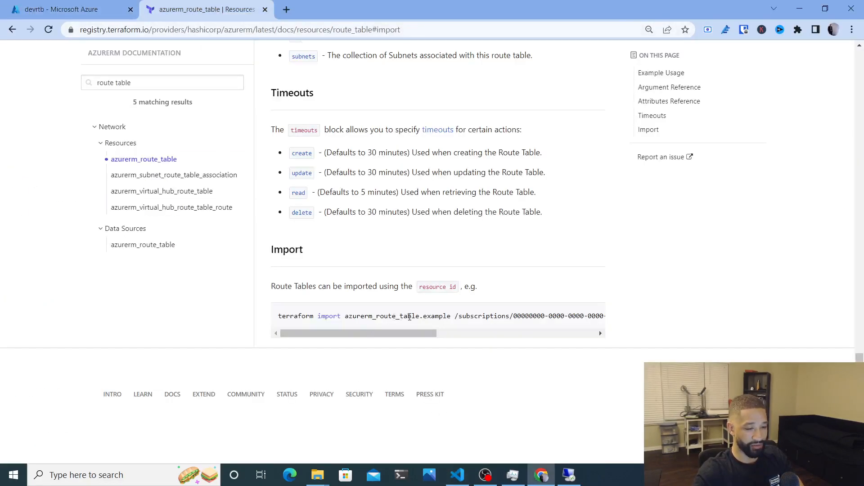
pyautogui.hotkey('alt', 'Tab')
pyautogui.write('i')
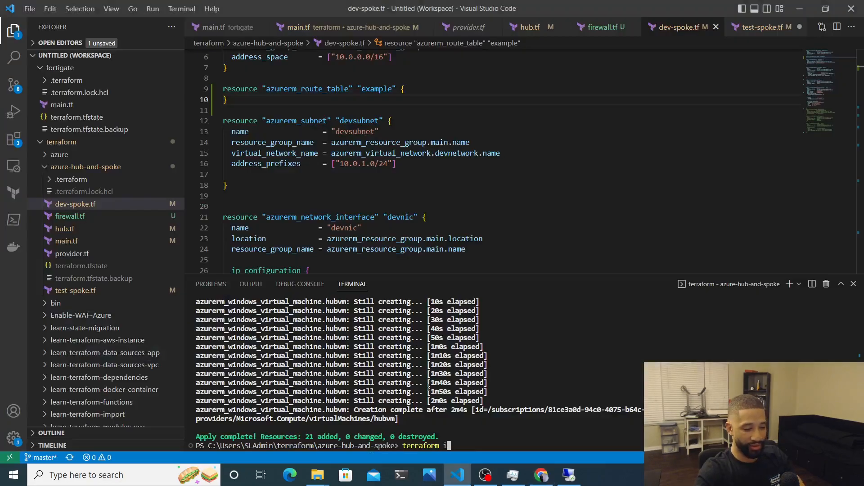
pyautogui.write('mport azurerm_route_table.example')
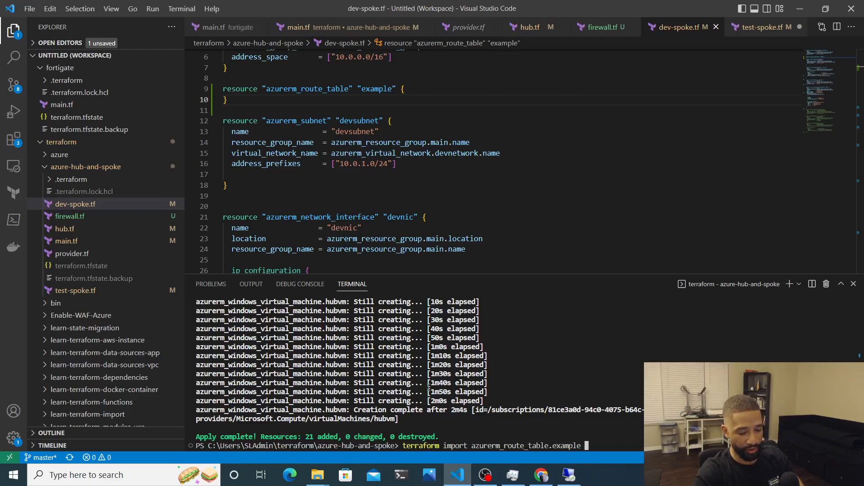
pyautogui.hotkey('ctrl', 'v')
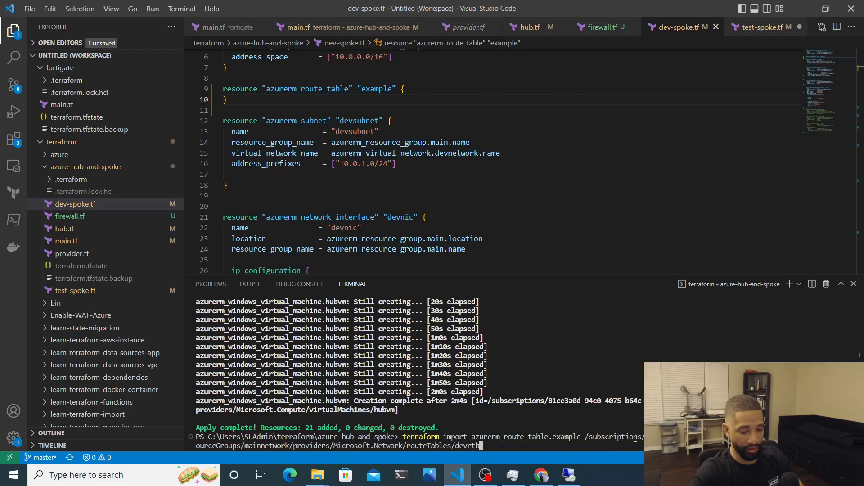
pyautogui.press('Return')
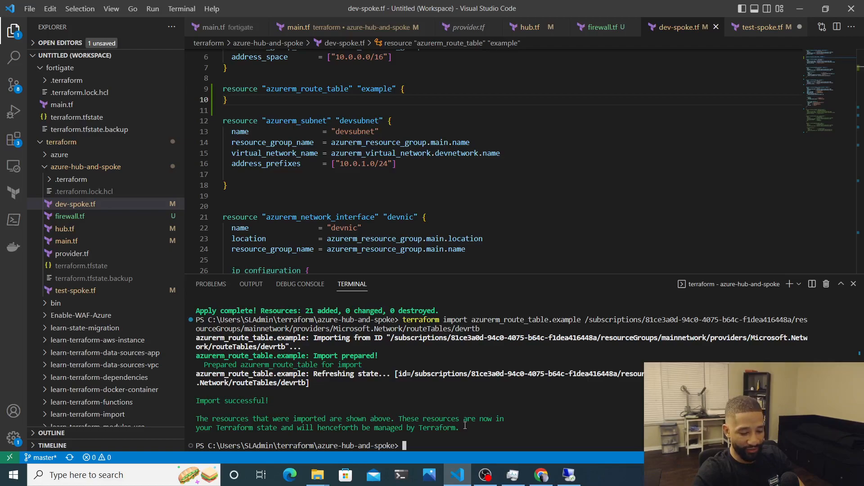
pyautogui.press('Up')
pyautogui.press('Up')
pyautogui.press('Up')
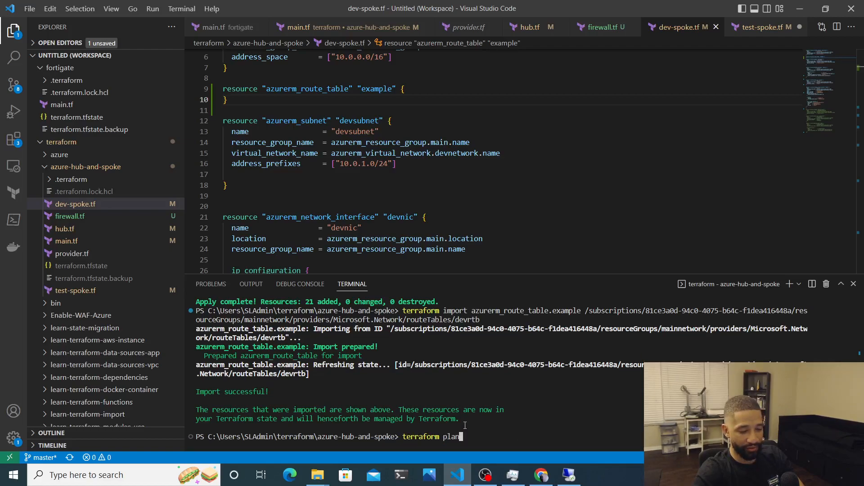
pyautogui.press('Return')
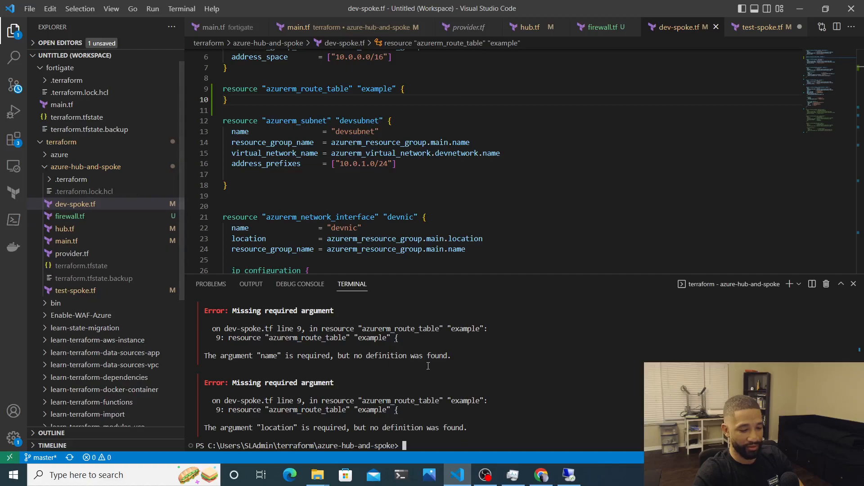
# Review the plan's missing name, location and resource_group_name argument errors
pyautogui.scroll(3, 428, 366)
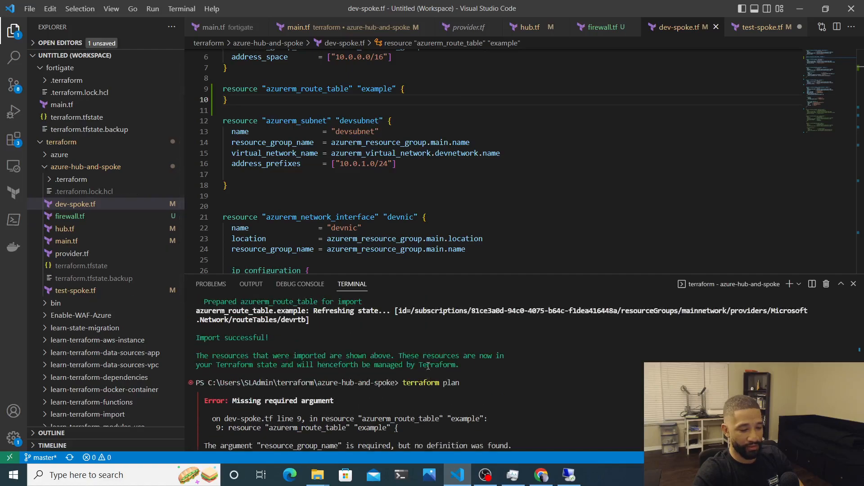
pyautogui.scroll(-3, 428, 366)
pyautogui.scroll(3, 429, 366)
pyautogui.scroll(-3, 428, 366)
pyautogui.scroll(1, 428, 366)
pyautogui.scroll(-4, 428, 366)
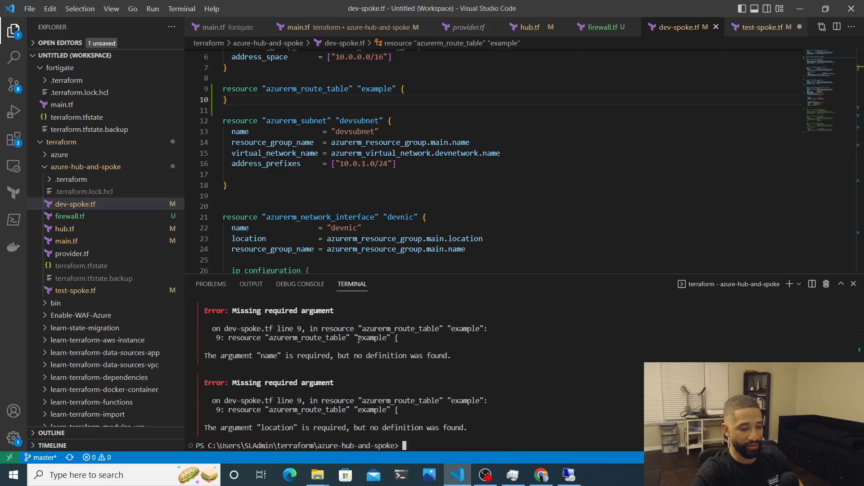
pyautogui.scroll(3, 358, 339)
pyautogui.hotkey('alt', 'Tab')
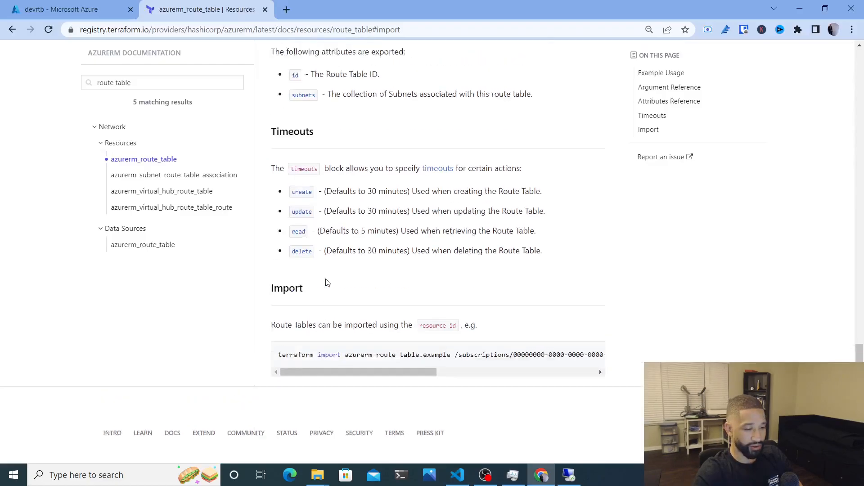
# Copy the name, location and resource_group_name lines from the Registry's route table example
pyautogui.scroll(15, 327, 282)
pyautogui.scroll(-6, 327, 282)
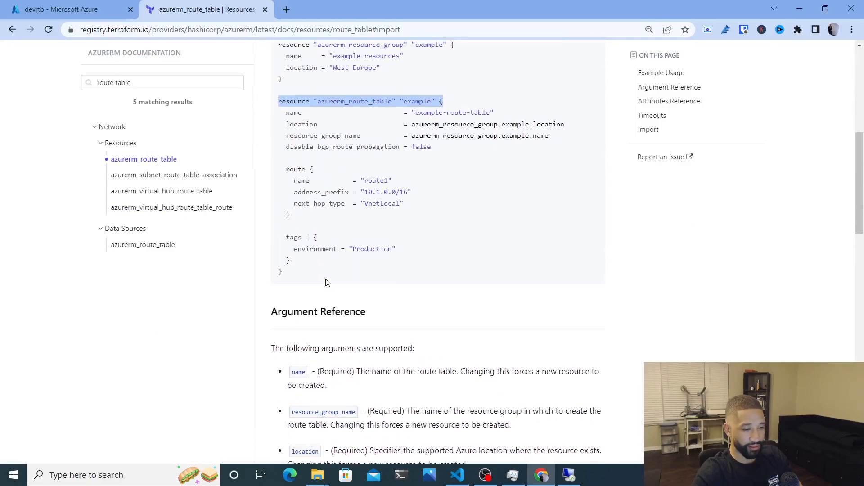
pyautogui.moveTo(286, 113); pyautogui.dragTo(560, 139)
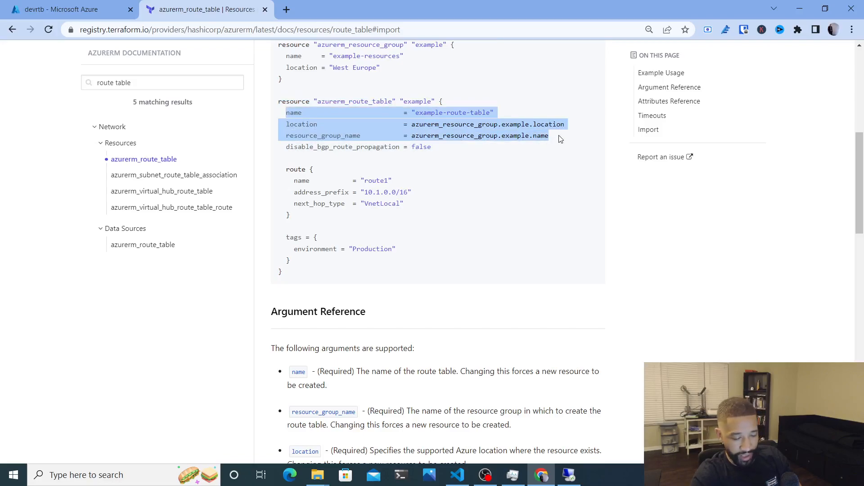
pyautogui.scroll(-2, 449, 324)
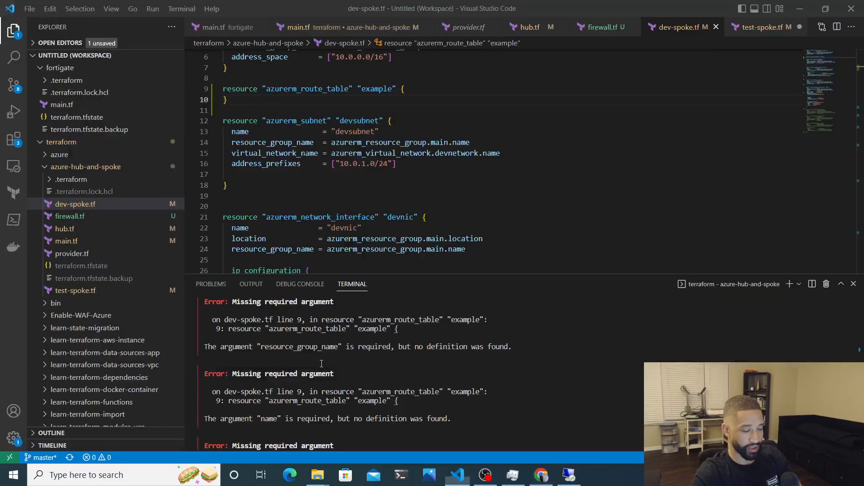
pyautogui.hotkey('alt', 'Tab')
# Paste the three arguments into the route table block, change example to main in location and resource_group_name, and save
pyautogui.click(411, 92)
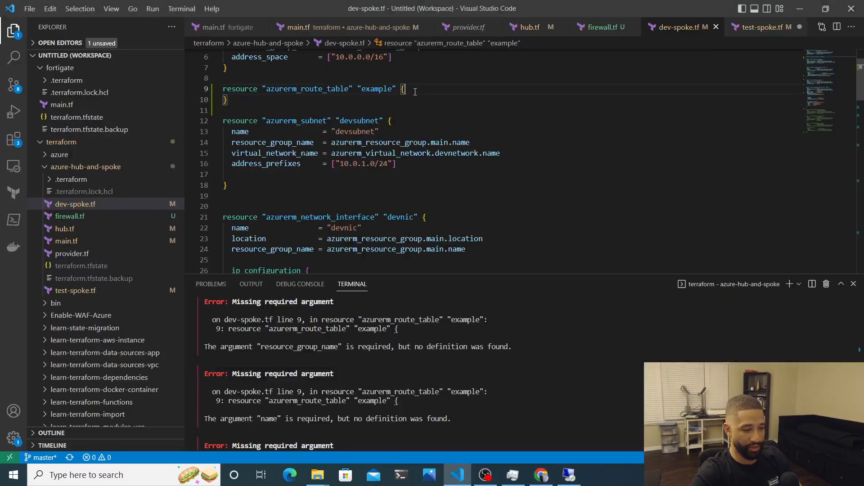
pyautogui.press('Return')
pyautogui.hotkey('ctrl', 'v')
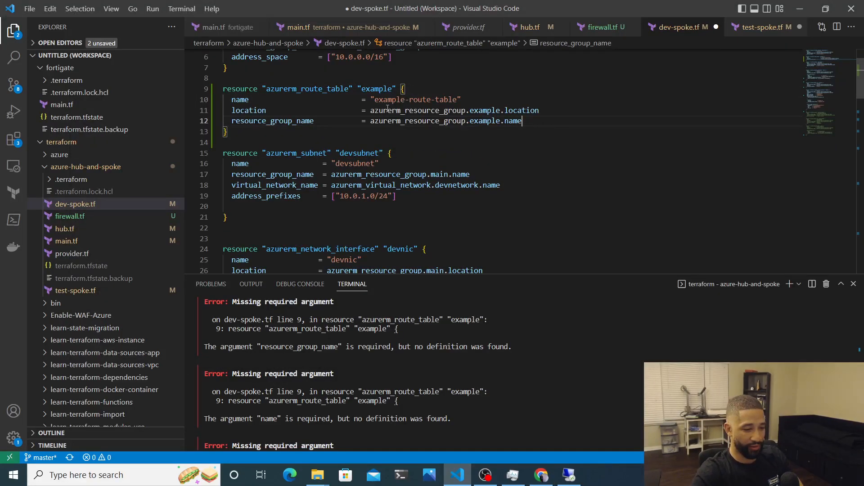
pyautogui.doubleClick(480, 112)
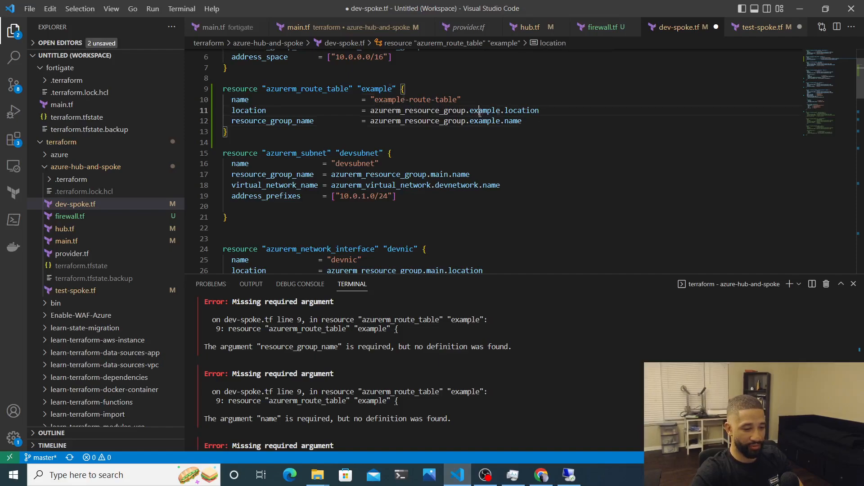
pyautogui.write('main')
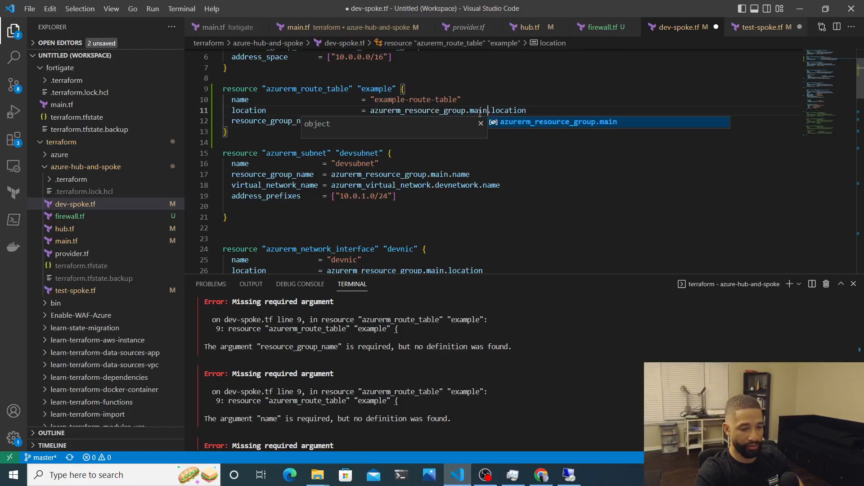
pyautogui.click(481, 124)
pyautogui.doubleClick(484, 120)
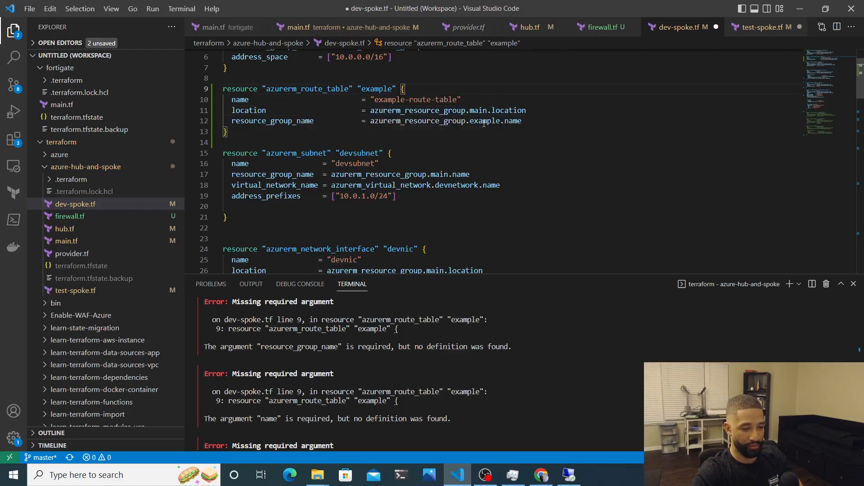
pyautogui.write('main')
pyautogui.hotkey('ctrl', 's')
# Rerun terraform plan in the terminal
pyautogui.click(480, 442)
pyautogui.press('Up')
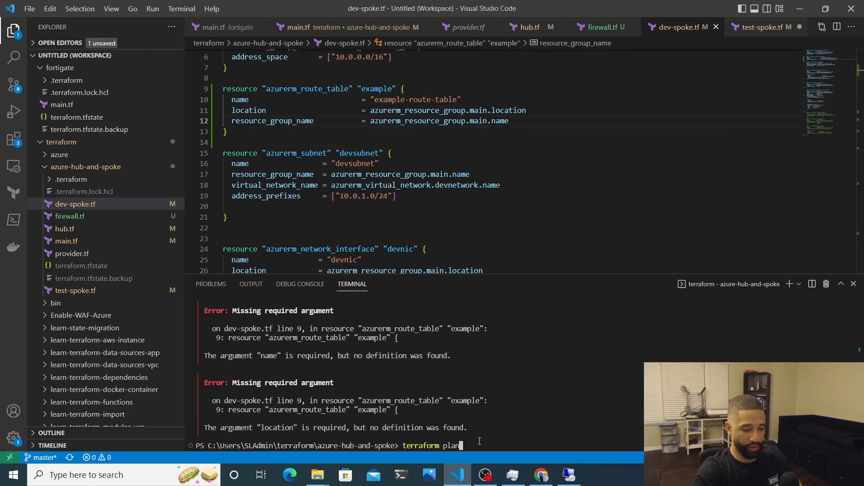
pyautogui.press('Return')
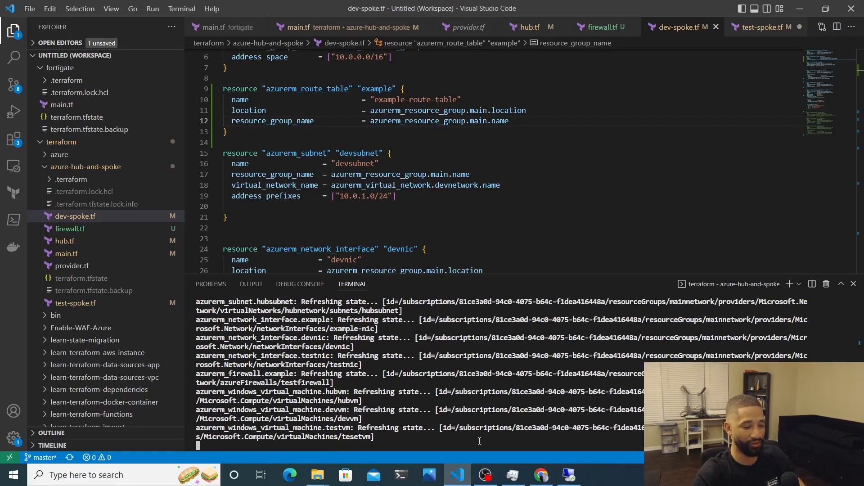
# Find in the plan output that the existing route table is named devrtb, and select line 10's name value
pyautogui.scroll(10, 439, 375)
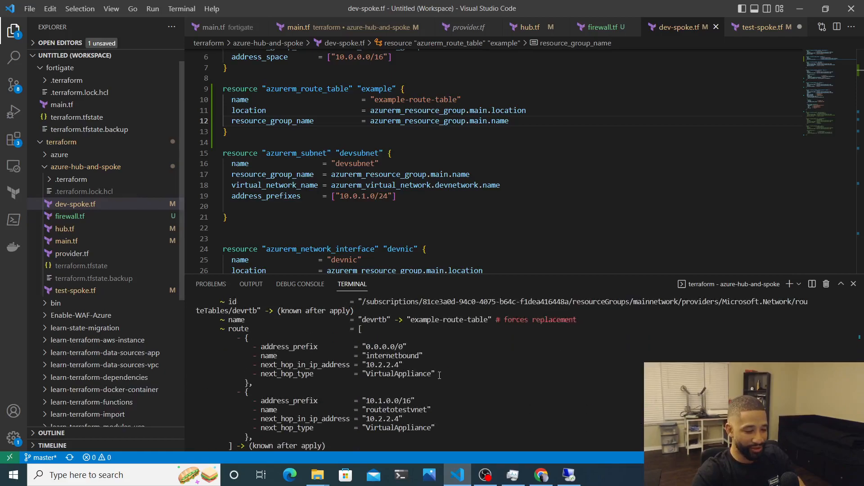
pyautogui.scroll(15, 440, 375)
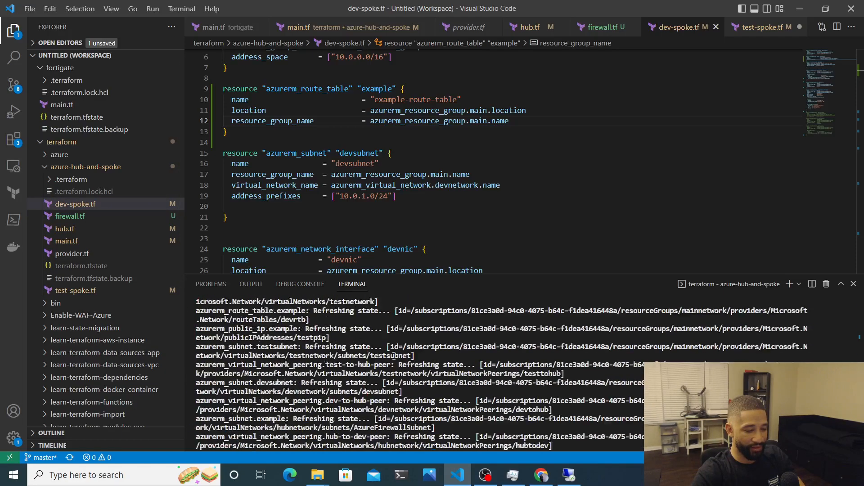
pyautogui.scroll(-5, 374, 357)
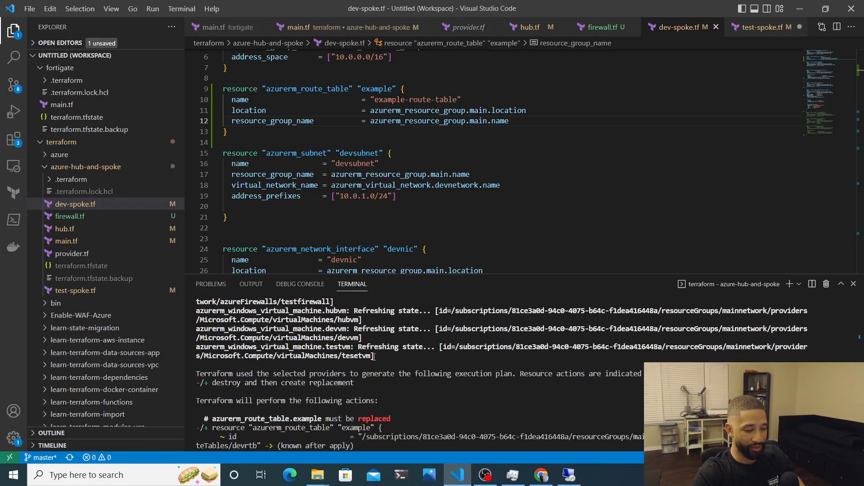
pyautogui.scroll(-5, 374, 357)
pyautogui.scroll(2, 374, 357)
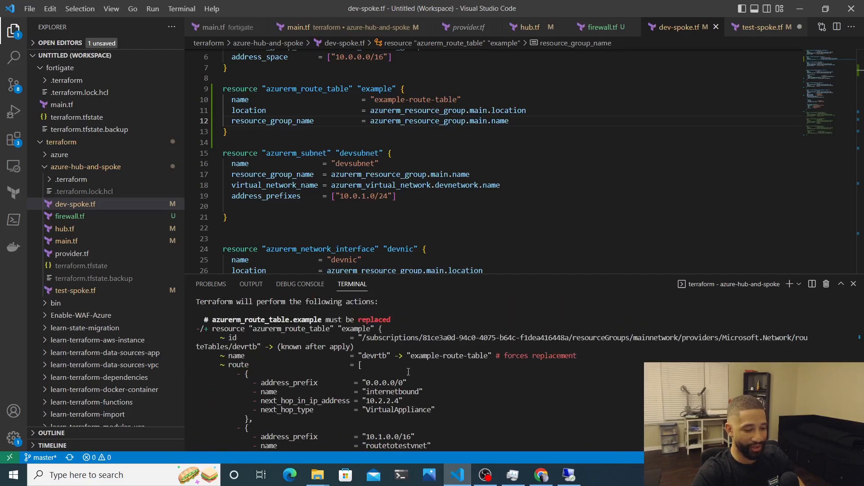
pyautogui.moveTo(423, 355); pyautogui.dragTo(495, 364)
pyautogui.doubleClick(375, 356)
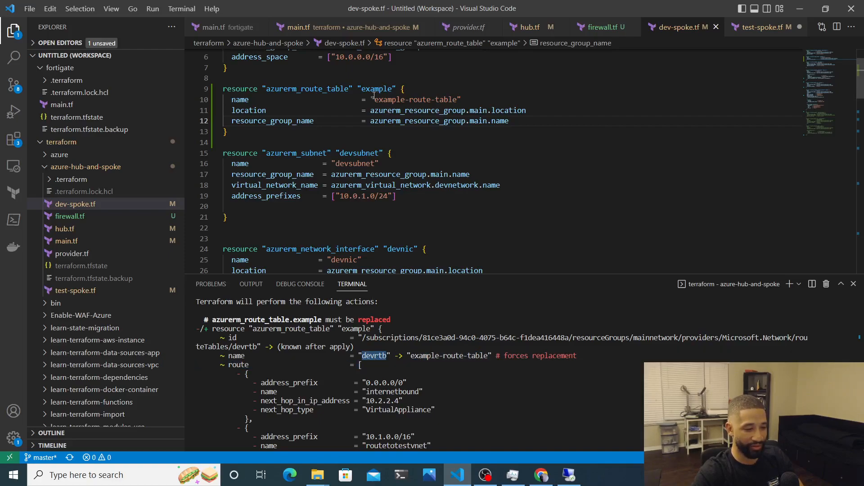
pyautogui.moveTo(374, 99); pyautogui.dragTo(457, 100)
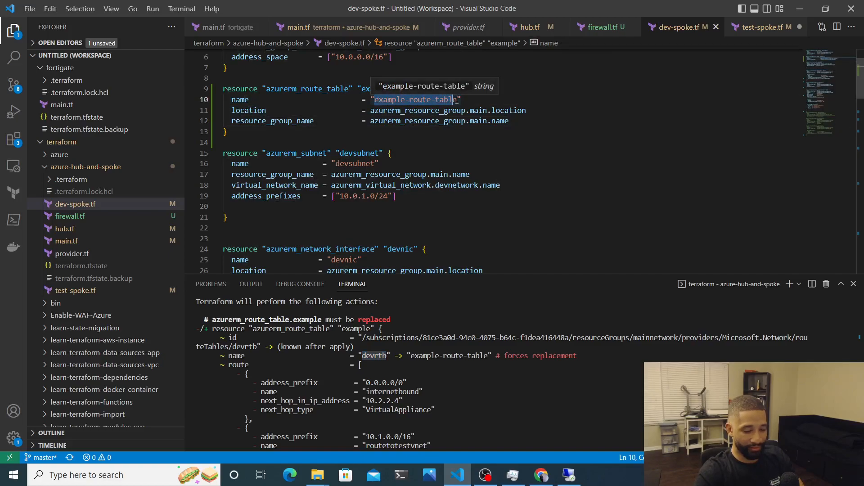
# Set the route table name to devrtb and save dev-spoke.tf
pyautogui.write('devrtb')
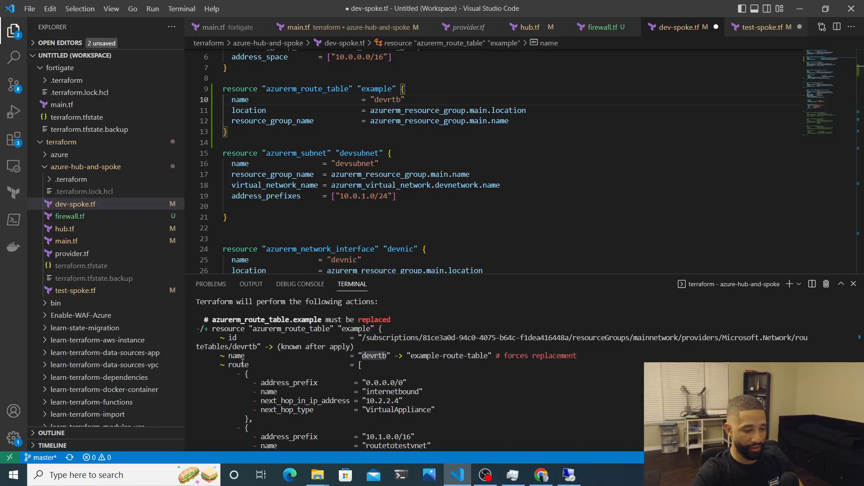
pyautogui.scroll(-3, 242, 364)
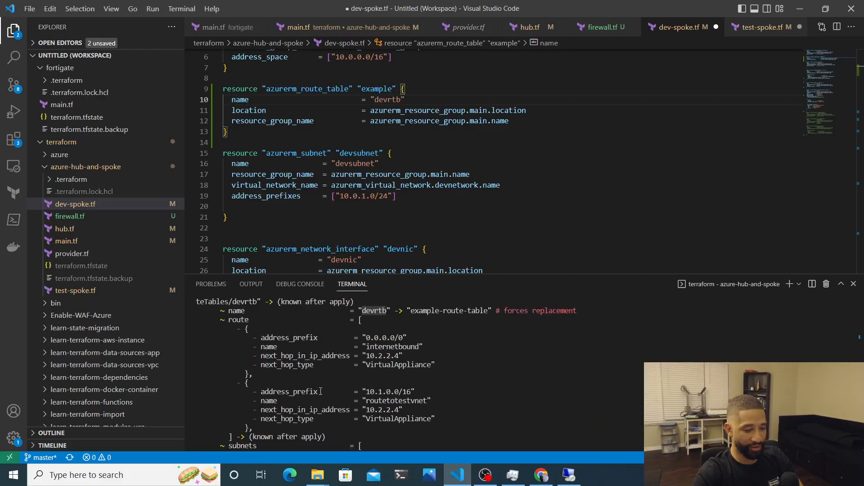
pyautogui.scroll(1, 321, 391)
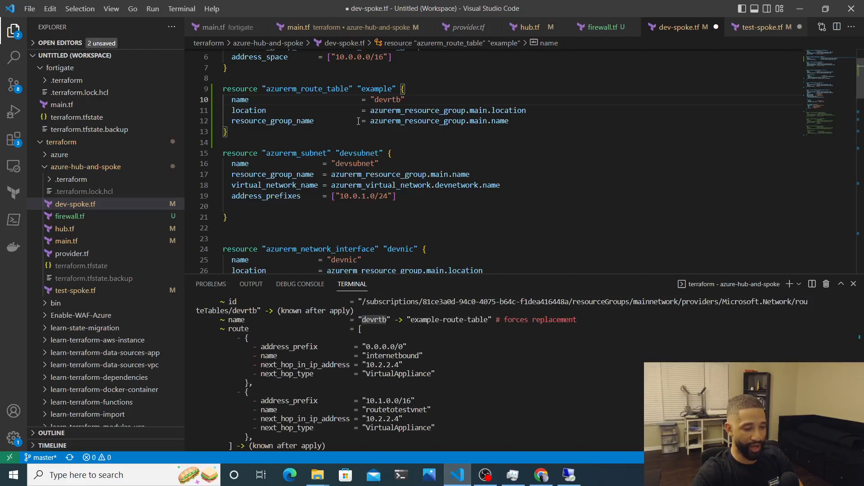
pyautogui.hotkey('ctrl', 's')
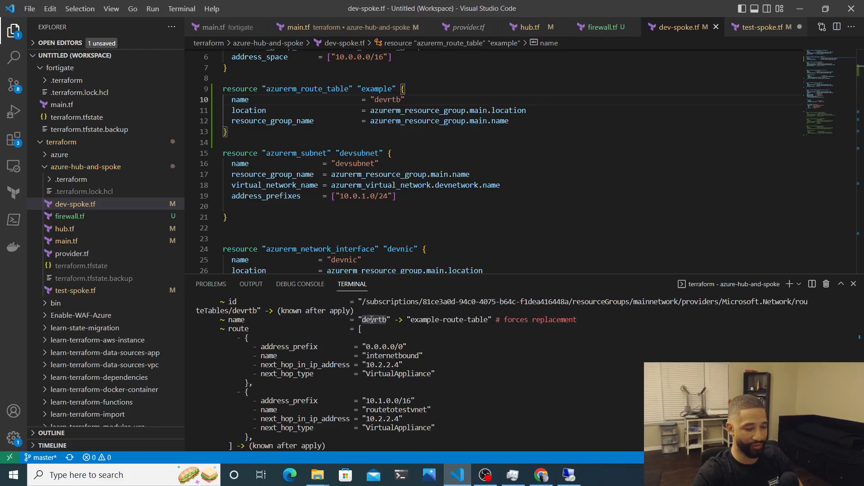
# Run terraform plan again from the terminal
pyautogui.click(489, 209)
pyautogui.press('Up')
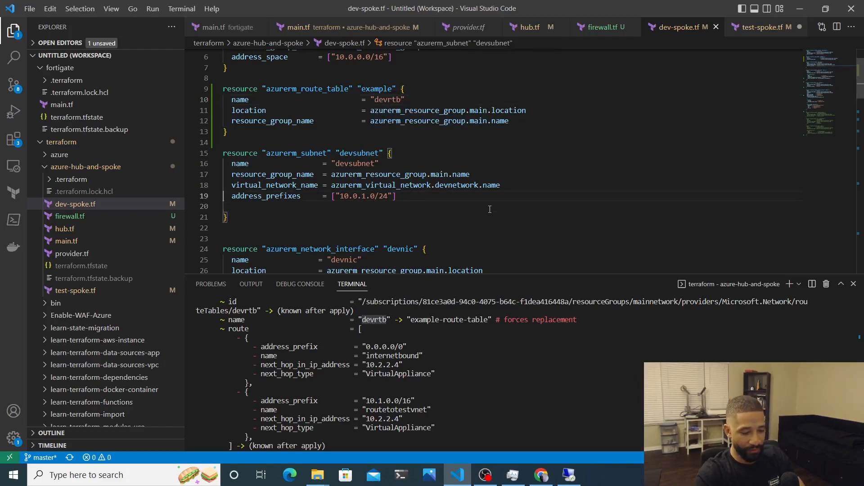
pyautogui.click(496, 382)
pyautogui.press('Up')
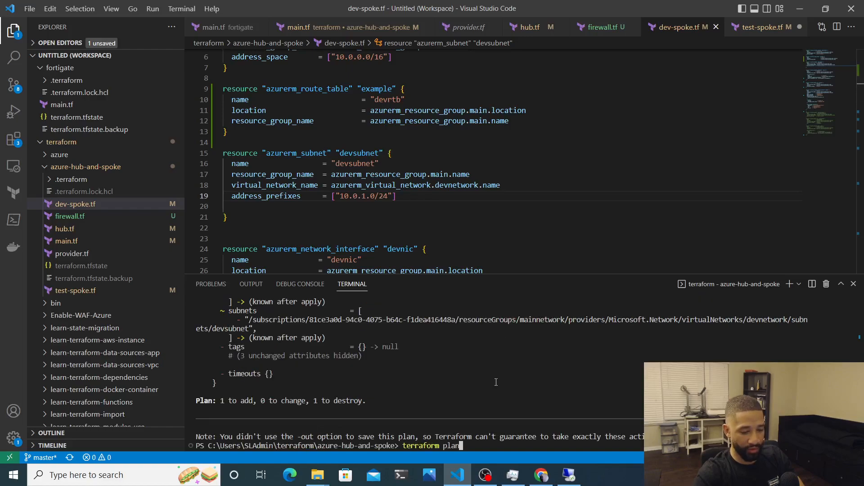
pyautogui.press('Return')
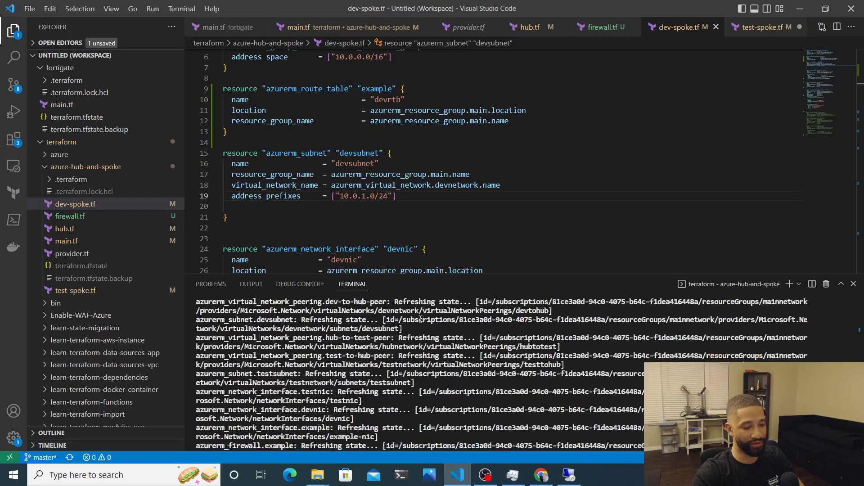
# Check the plan output ends with 'No changes. Your infrastructure matches the configuration.'
pyautogui.scroll(3, 421, 320)
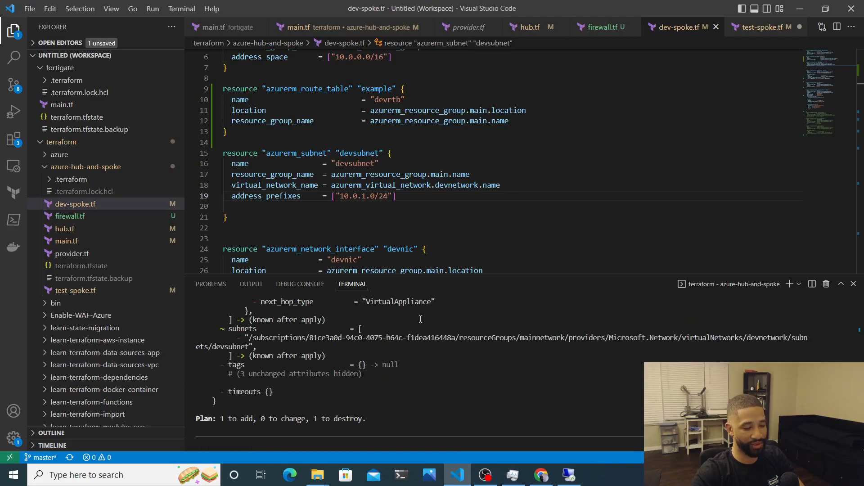
pyautogui.scroll(4, 421, 319)
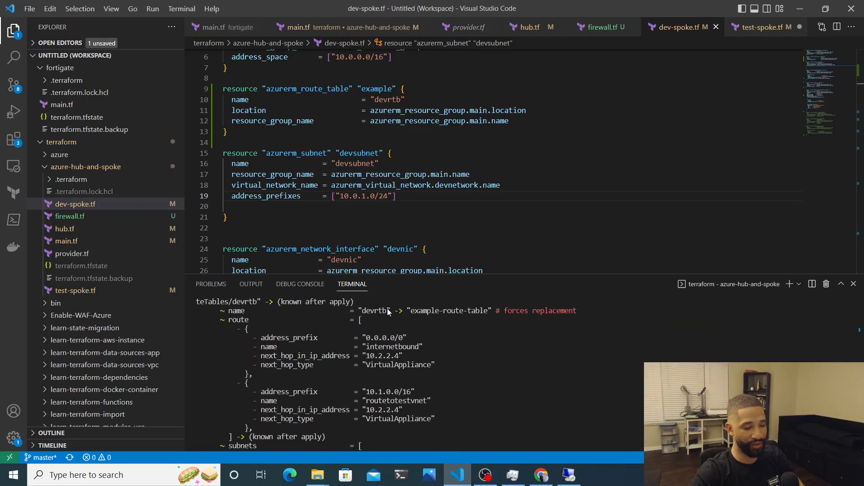
pyautogui.moveTo(536, 311); pyautogui.dragTo(495, 311)
pyautogui.moveTo(229, 327); pyautogui.dragTo(416, 427)
pyautogui.hotkey('ctrl', 'c')
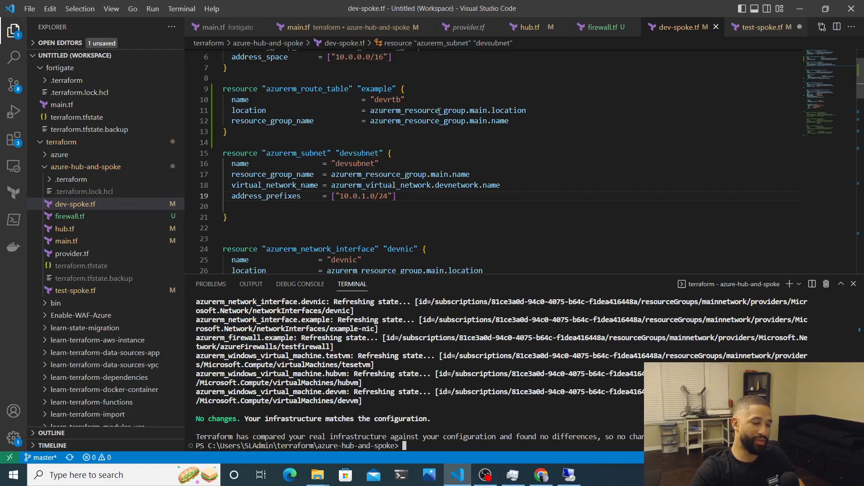
pyautogui.scroll(1, 364, 359)
pyautogui.scroll(5, 363, 359)
pyautogui.scroll(-6, 363, 359)
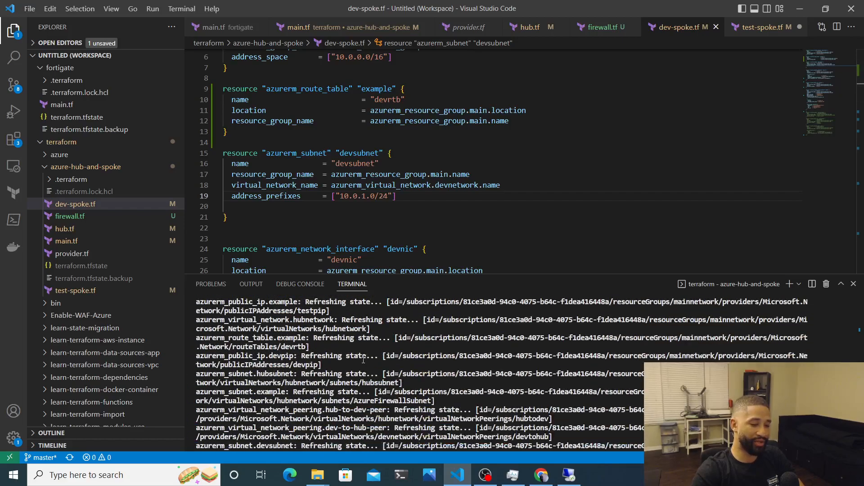
# Review firewall.tf's AzureFirewallSubnet (10.2.2.0/24), testpip public IP and testfirewall resources
pyautogui.click(88, 217)
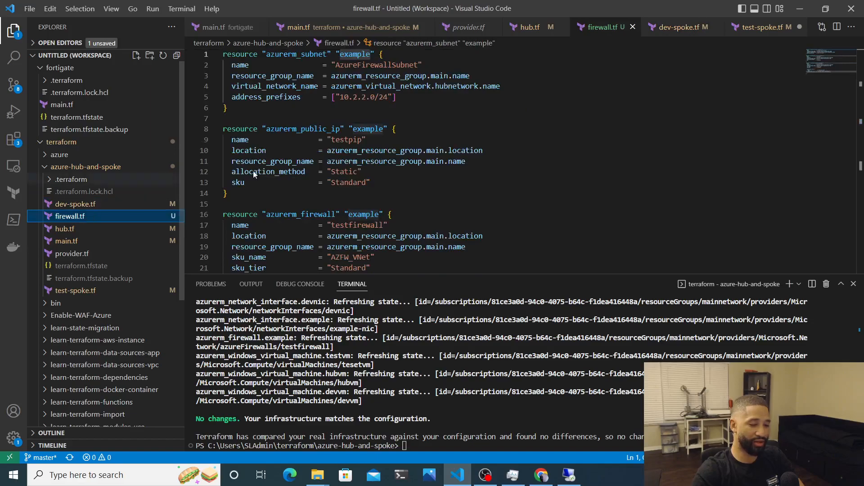
pyautogui.scroll(-6, 398, 163)
pyautogui.scroll(4, 397, 164)
pyautogui.scroll(3, 398, 164)
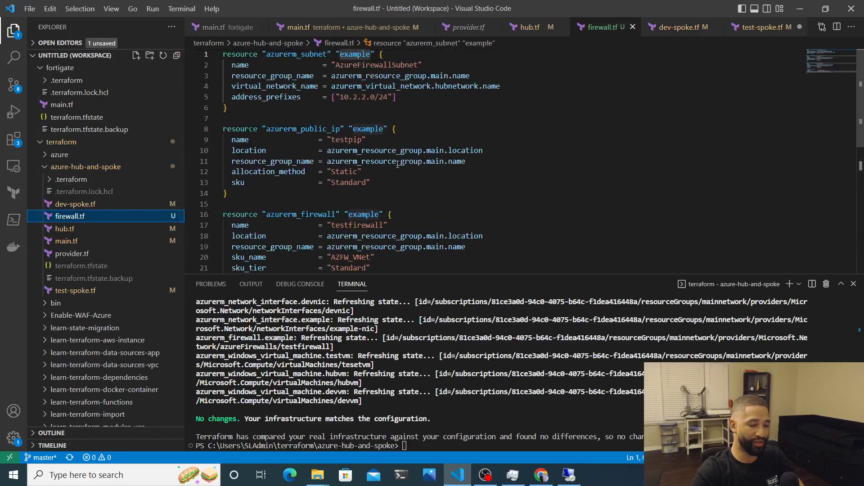
pyautogui.scroll(8, 377, 358)
pyautogui.scroll(-7, 377, 359)
pyautogui.scroll(-10, 378, 359)
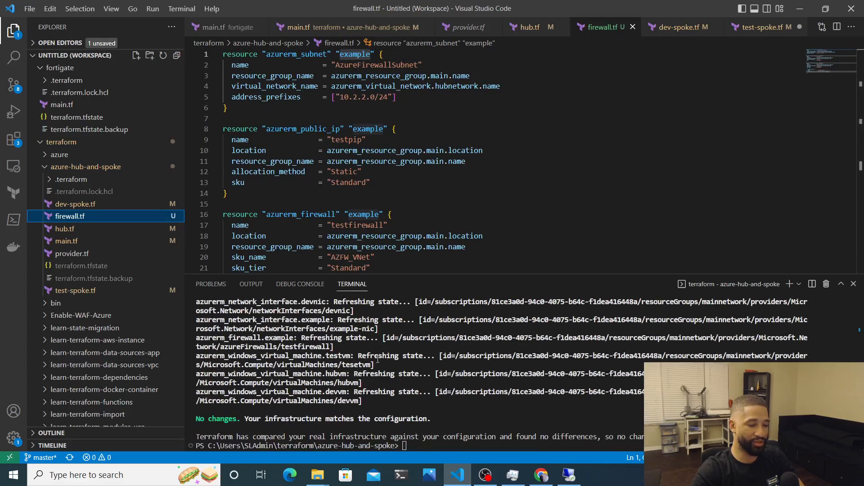
pyautogui.scroll(3, 377, 359)
pyautogui.scroll(-4, 377, 358)
pyautogui.scroll(-1, 377, 358)
pyautogui.scroll(1, 377, 358)
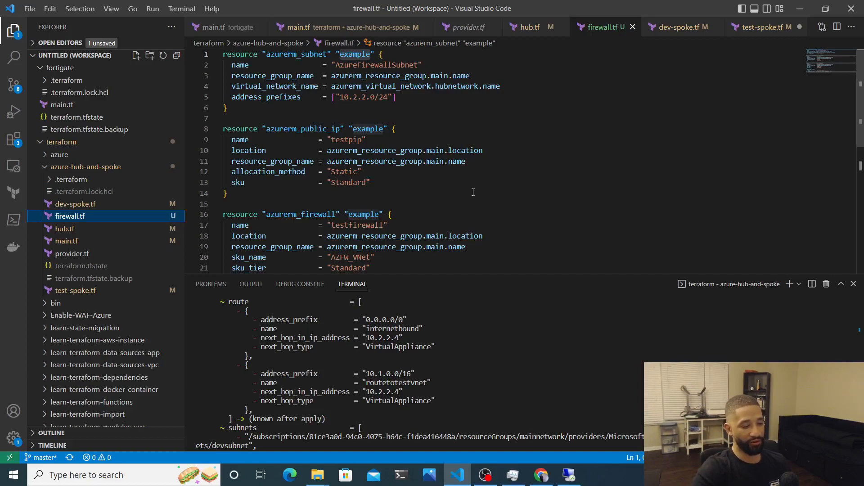
pyautogui.scroll(-10, 474, 192)
pyautogui.scroll(10, 473, 193)
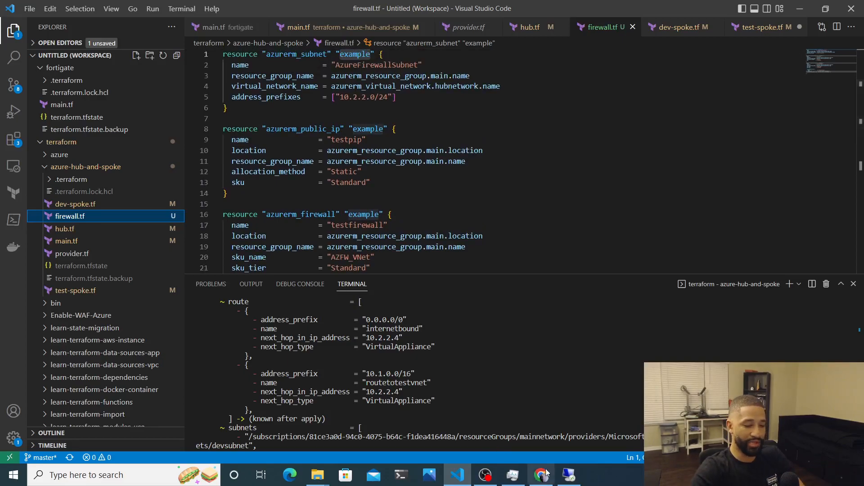
# Load letmetechyou.com in a new Chrome tab and glance over its latest posts
pyautogui.click(540, 423)
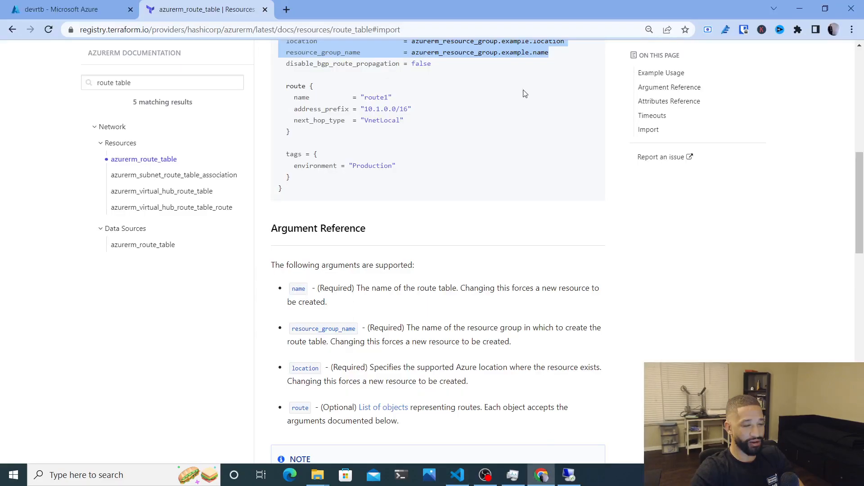
pyautogui.click(287, 9)
pyautogui.click(286, 28)
pyautogui.write('le')
pyautogui.press('Return')
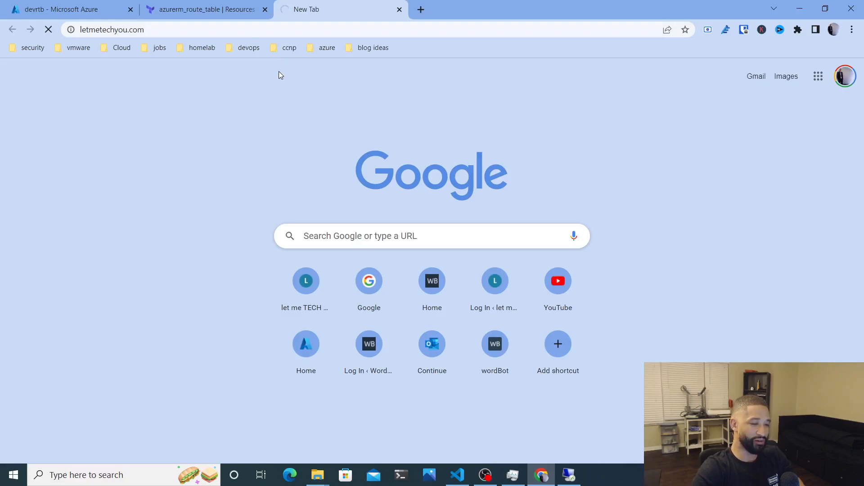
pyautogui.scroll(-8, 289, 285)
pyautogui.scroll(7, 289, 285)
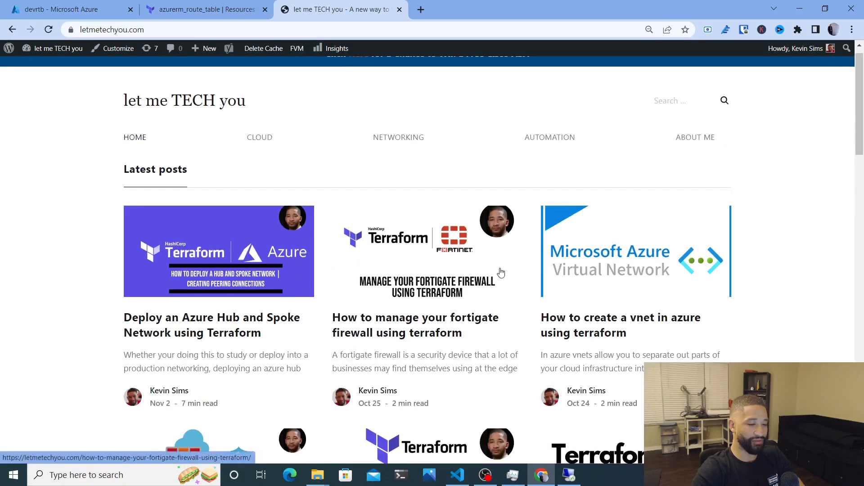